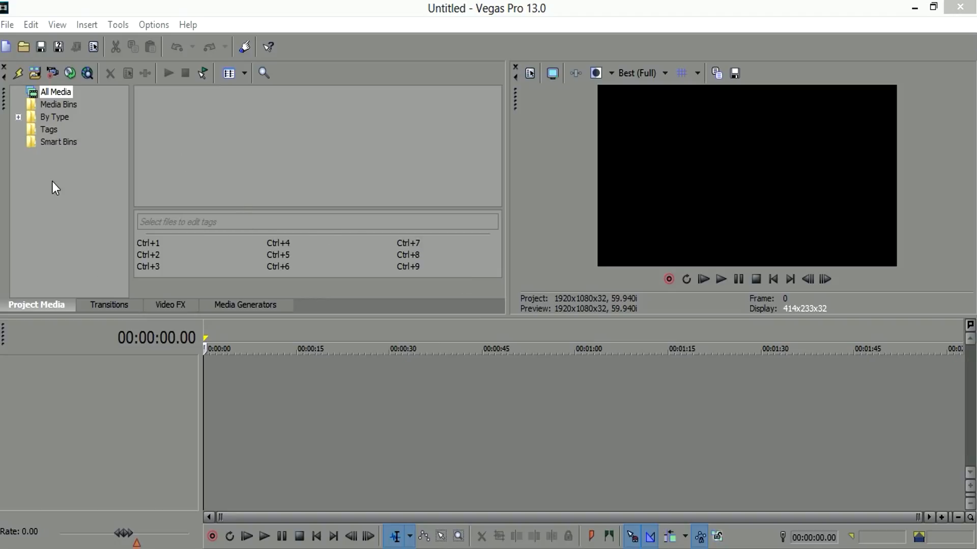
- Create a new project with the custom 1920x1080, 59.940 fps template and start all new projects with these settings
click(8, 25)
mouse_move(87, 24)
click(57, 32)
click(13, 29)
click(20, 41)
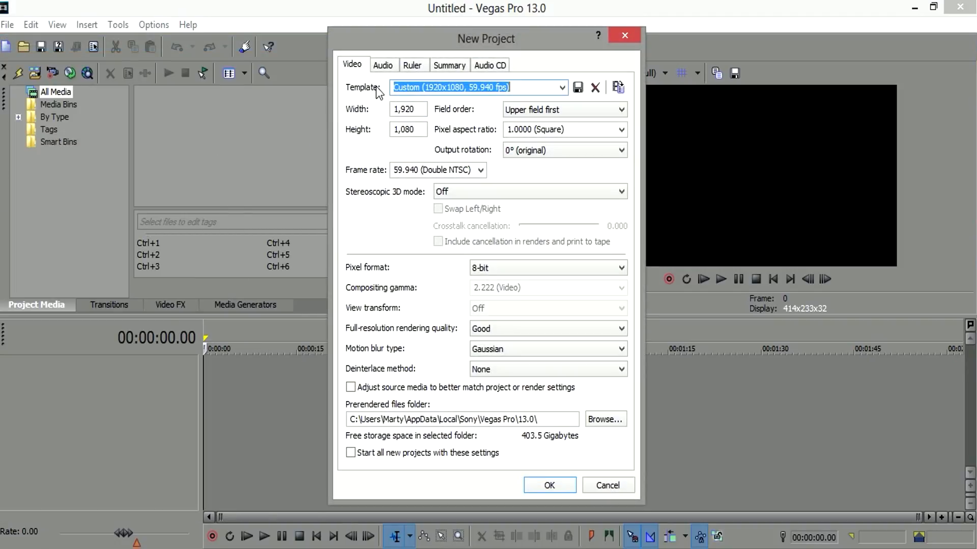
drag(567, 47, 469, 62)
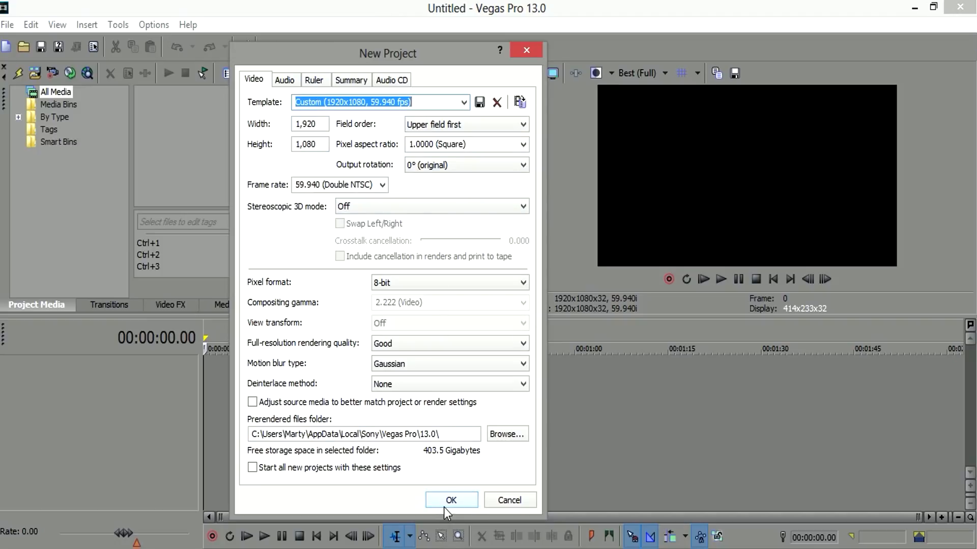
click(371, 469)
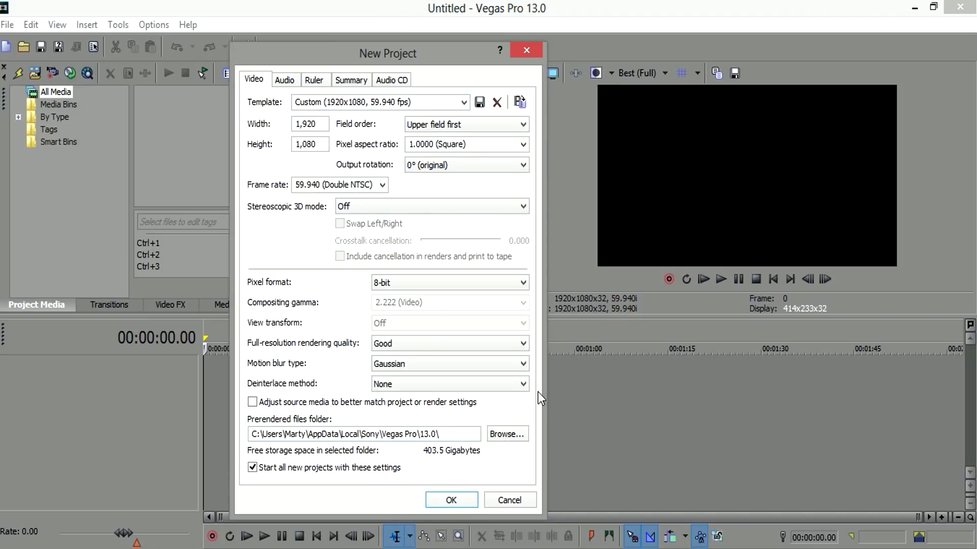
click(439, 501)
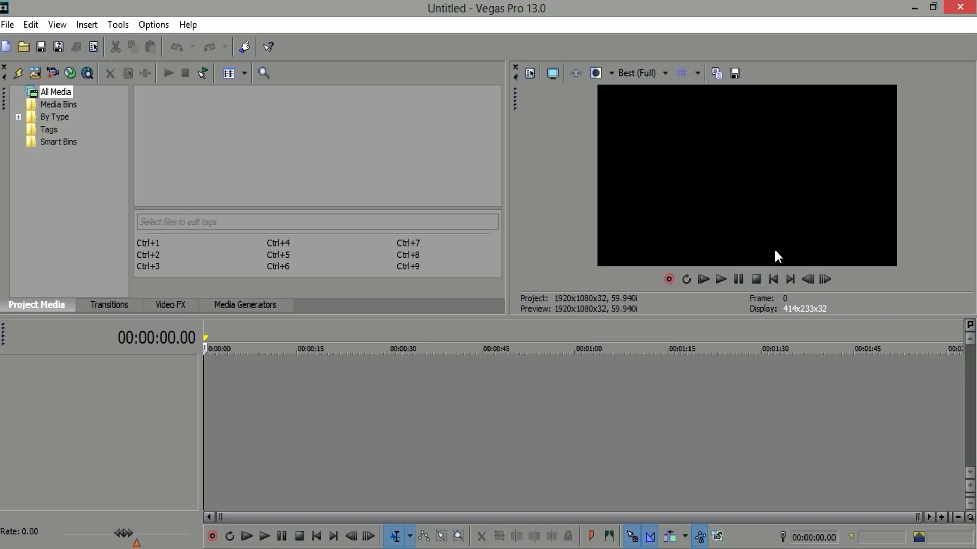
- Open the Tutorial folder from the desktop and place its window over the Vegas Pro project
mouse_move(1, 31)
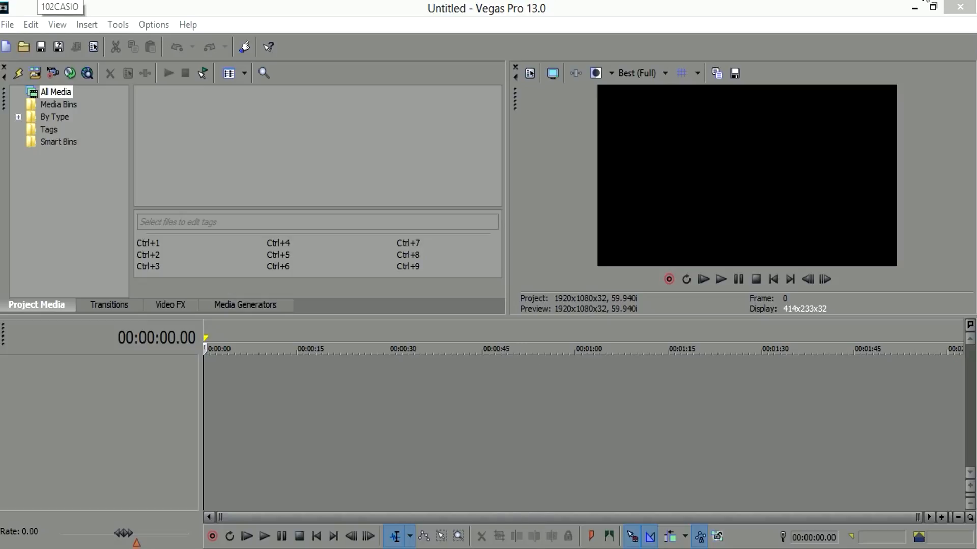
click(914, 7)
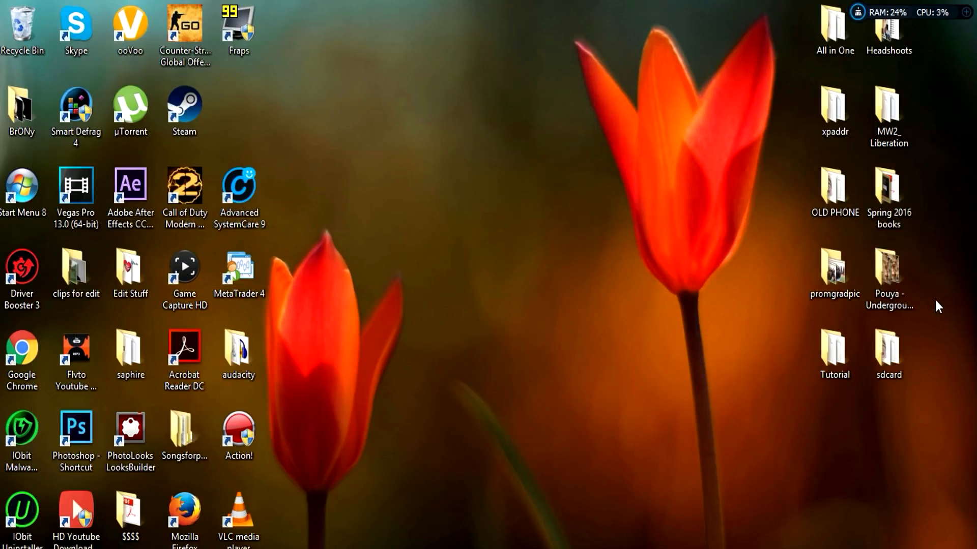
double_click(834, 351)
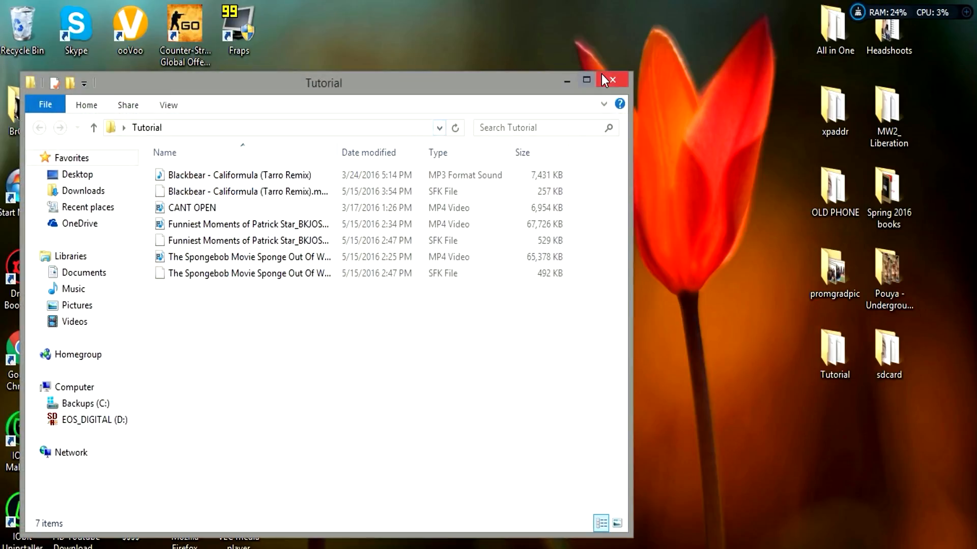
click(589, 81)
click(417, 1)
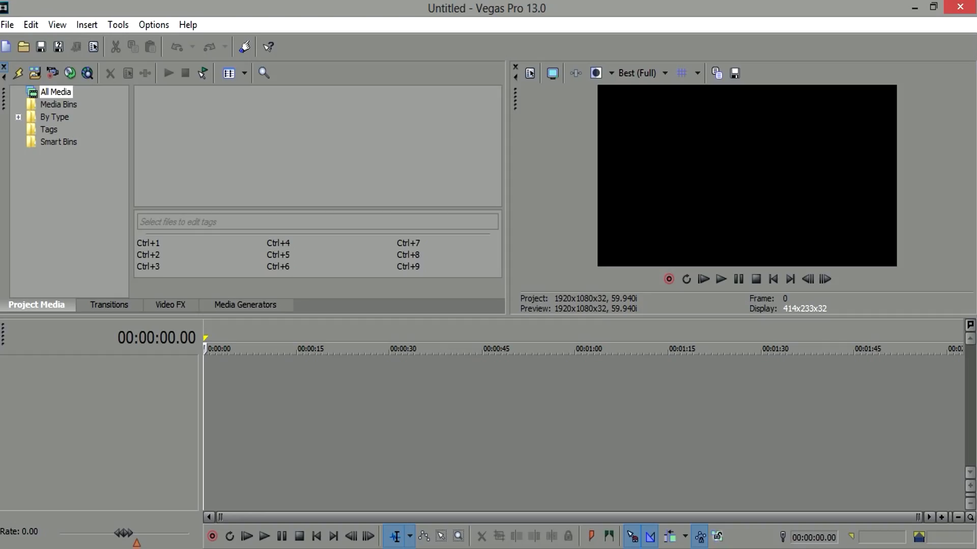
mouse_move(110, 11)
click(220, 41)
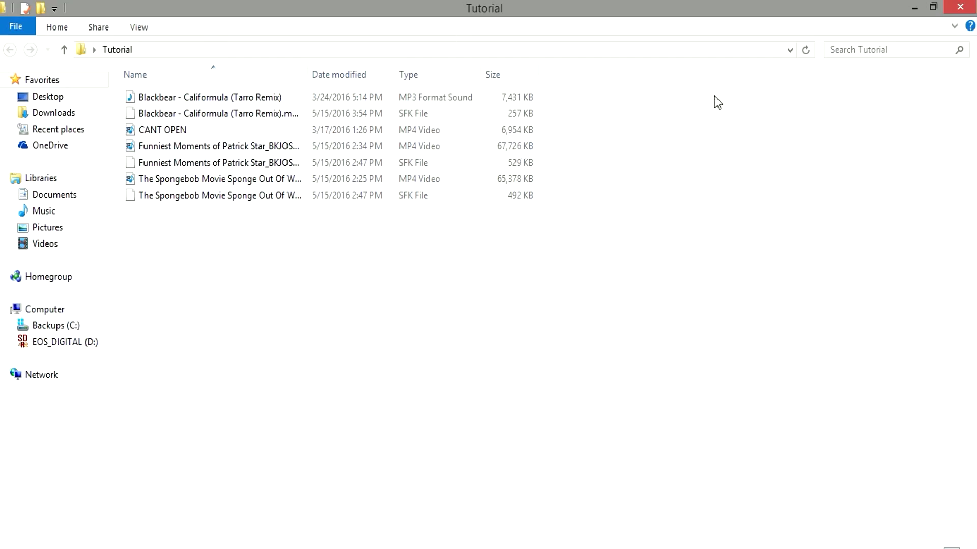
click(932, 7)
drag(419, 96, 836, 83)
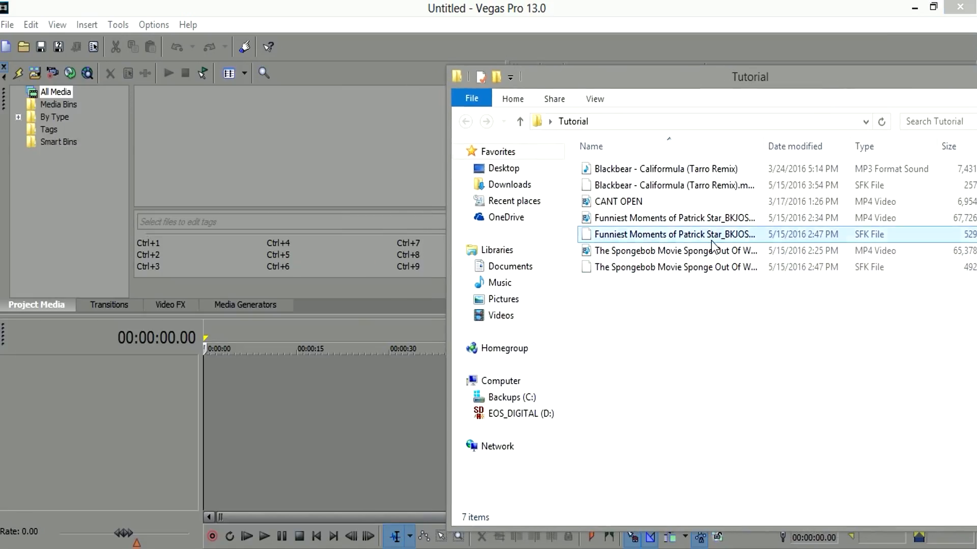
- Delete the three SFK files from the Tutorial folder
key(Delete)
click(703, 255)
key(Delete)
click(663, 186)
key(Delete)
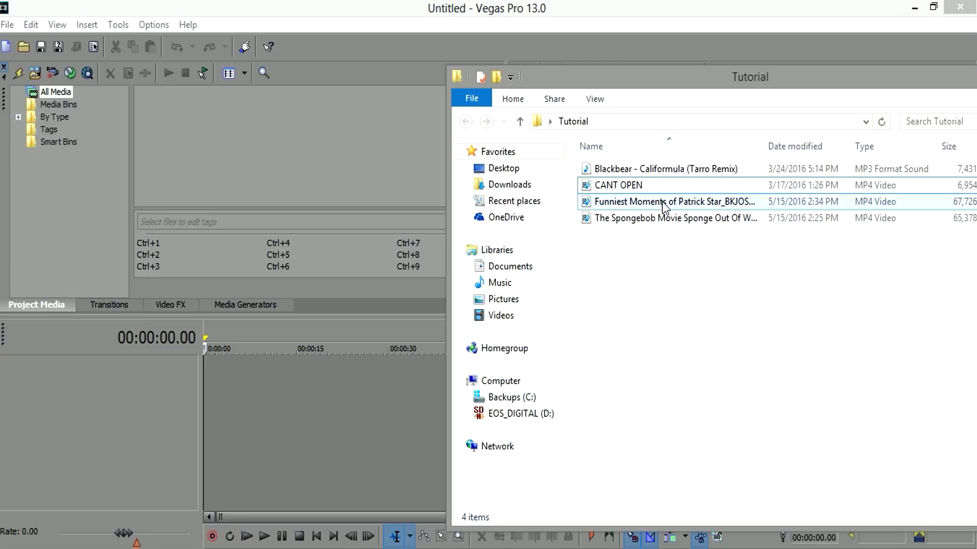
- Add the Patrick Star and Spongebob Movie videos from the Tutorial folder to the timeline without matching the project settings to the media
drag(750, 76, 877, 62)
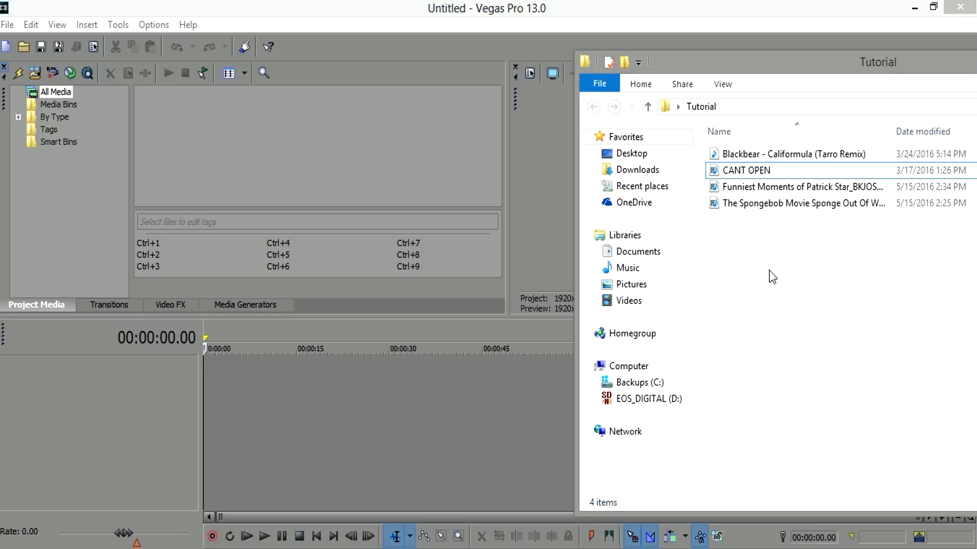
drag(772, 276, 485, 415)
drag(273, 453, 271, 447)
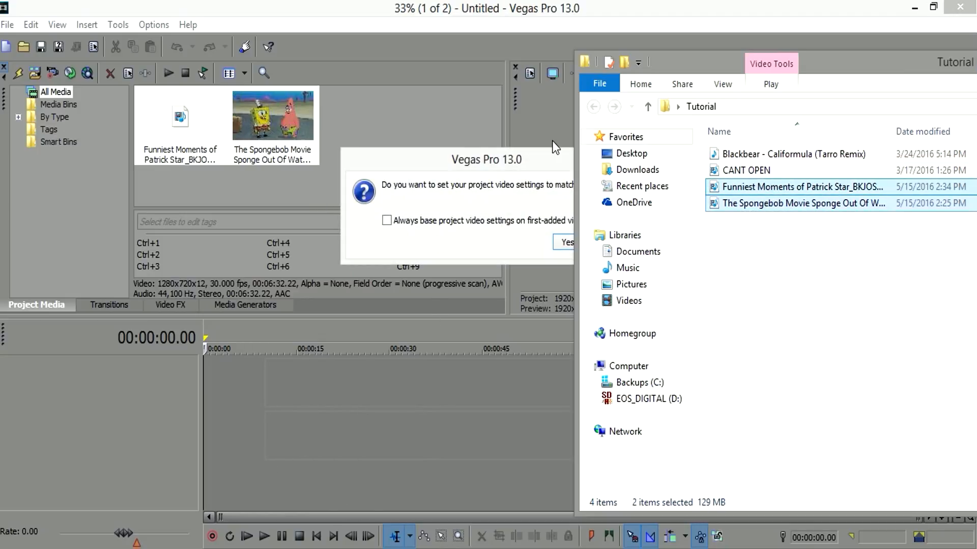
click(544, 152)
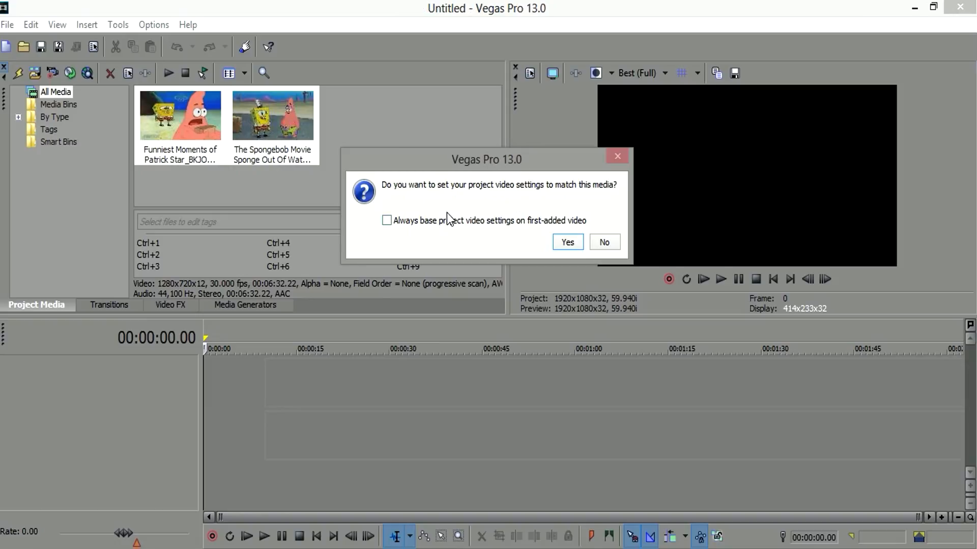
click(603, 242)
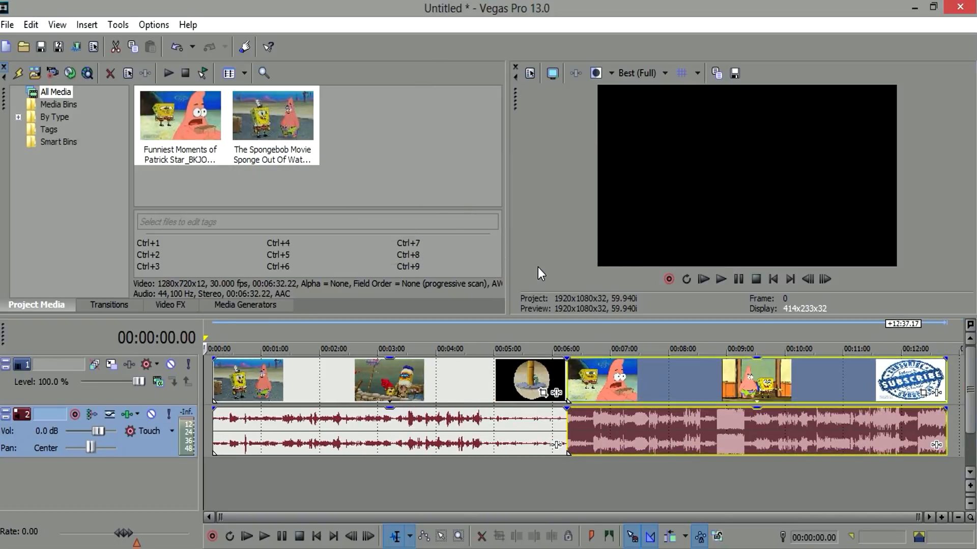
- Move the Patrick Star clip to the start of the timeline
click(438, 349)
click(706, 373)
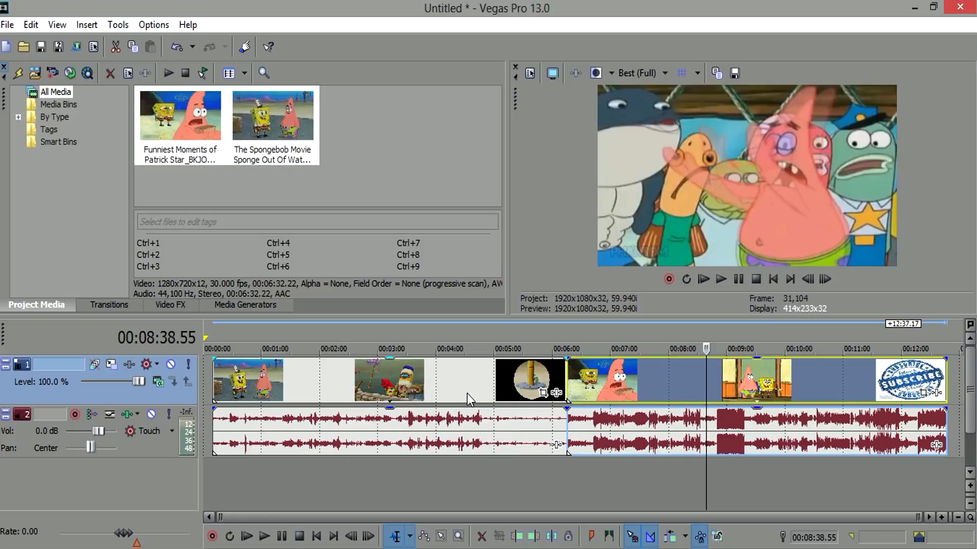
click(748, 382)
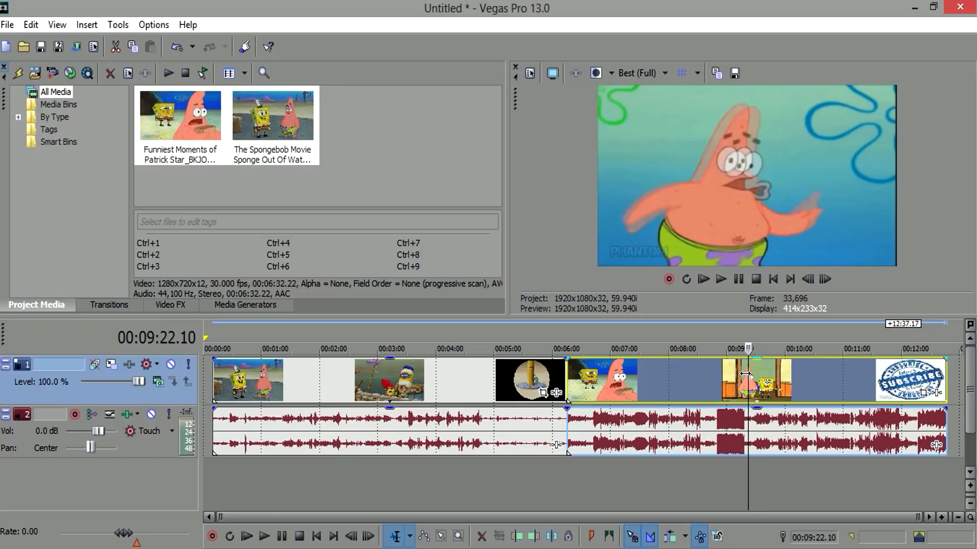
drag(710, 387, 310, 380)
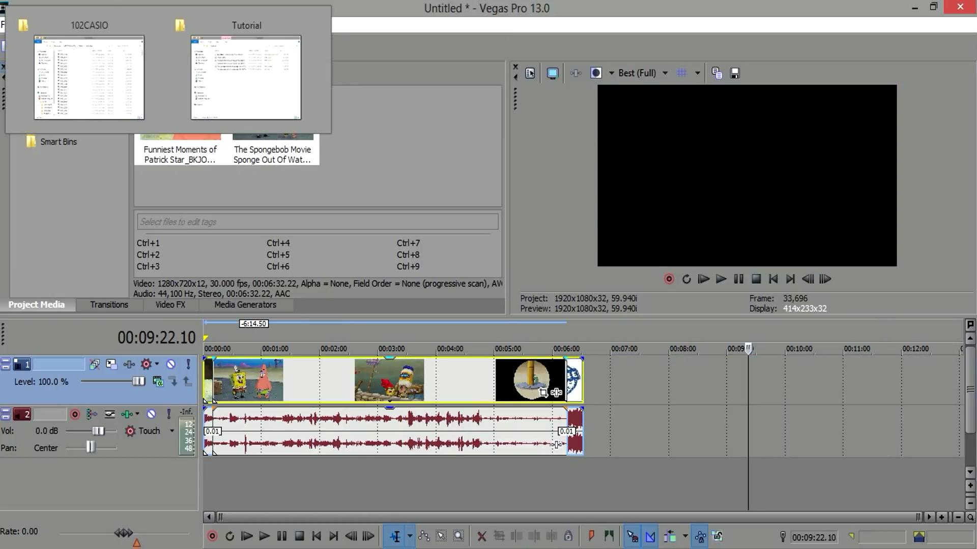
- Look at the CANT OPEN video in the Tutorial folder and minimize the folder window
click(205, 56)
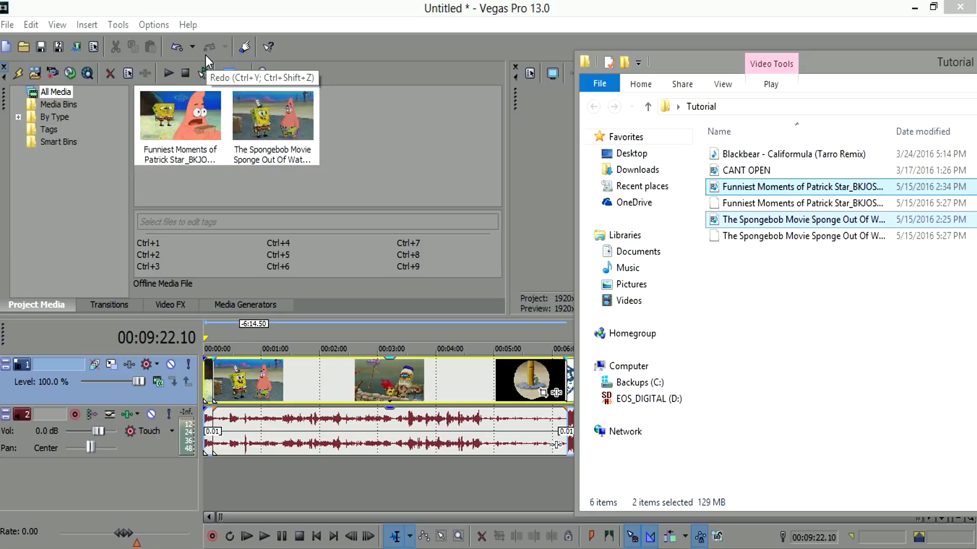
drag(679, 63, 17, 95)
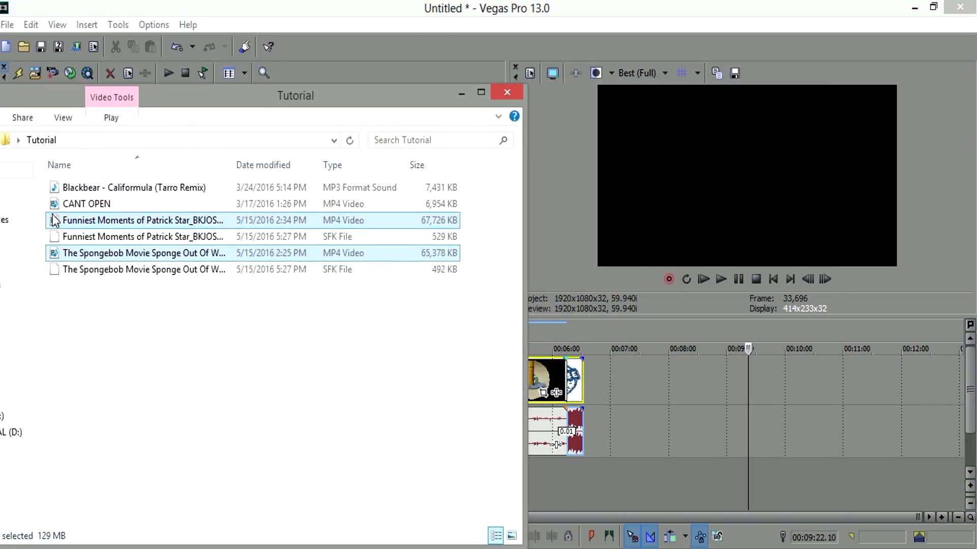
click(110, 202)
drag(99, 205, 209, 280)
click(461, 94)
- Move the Spongebob Movie clip behind the Patrick Star clip on the timeline
drag(465, 390, 837, 363)
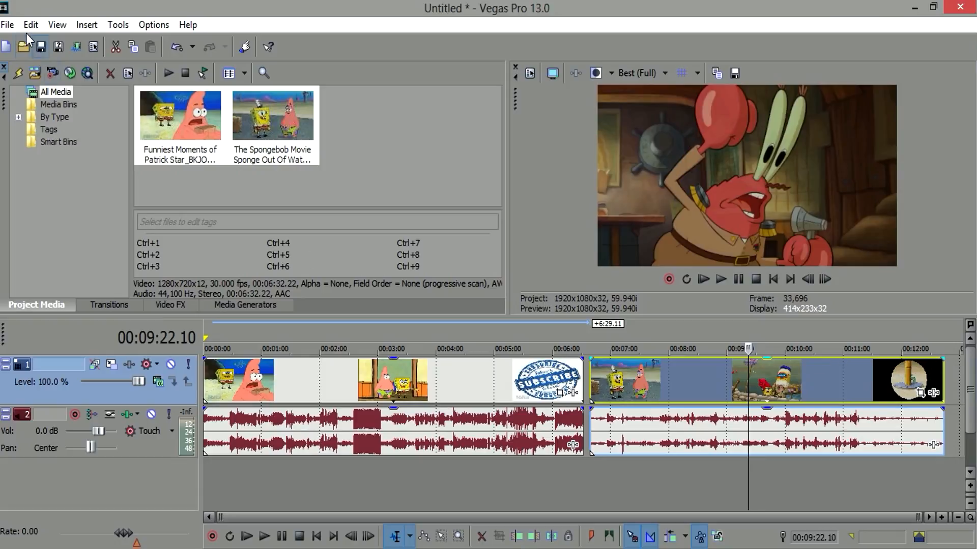
click(8, 24)
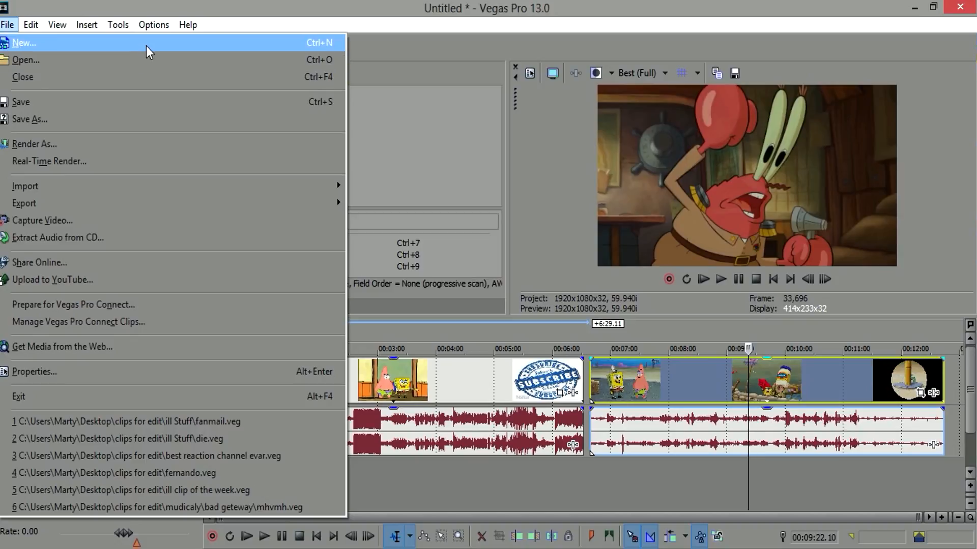
click(435, 142)
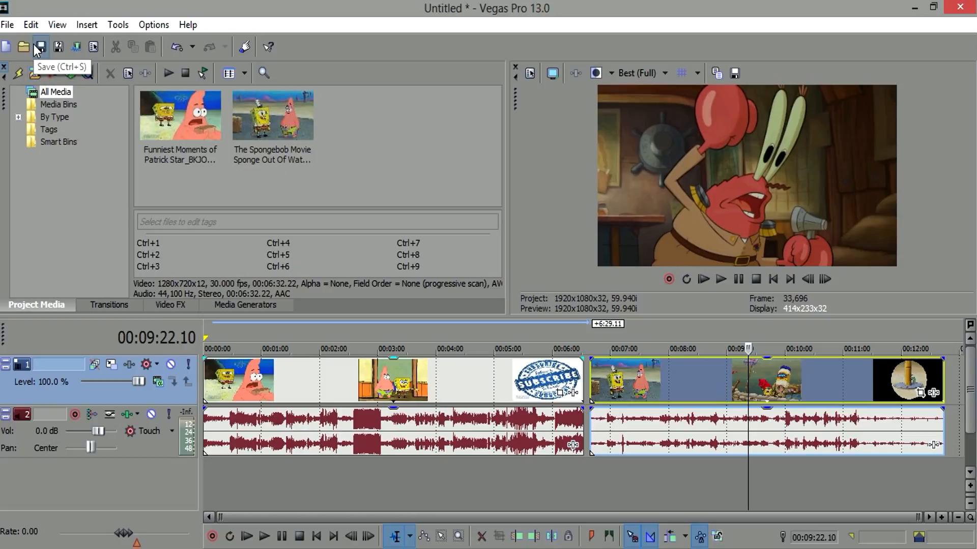
- Import the Blackbear - Califormula (Tarro Remix) MP3 into the project media
click(35, 73)
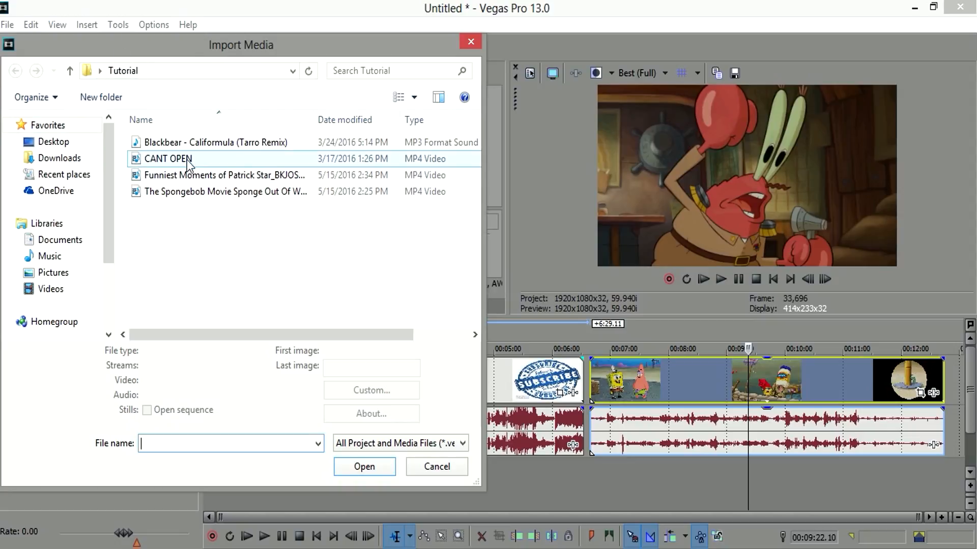
drag(188, 231, 187, 161)
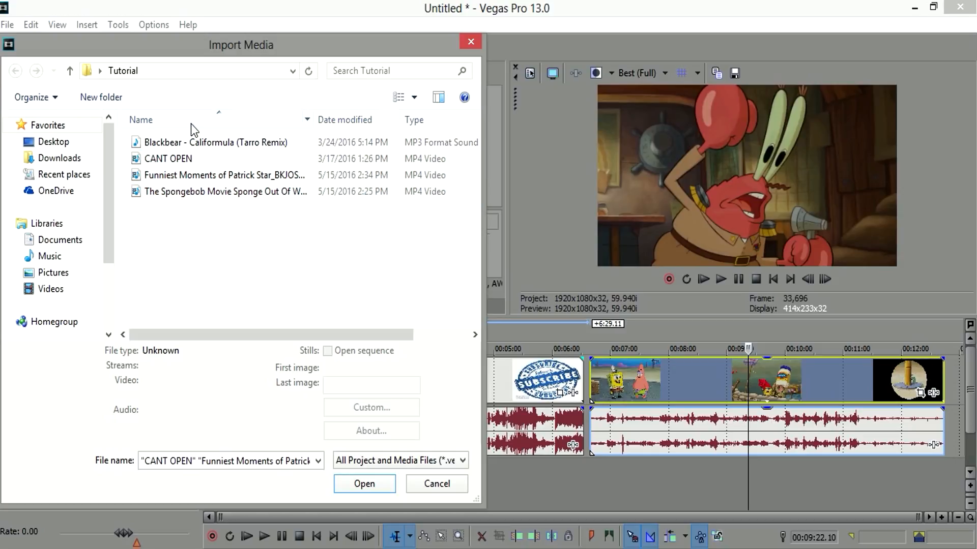
click(193, 142)
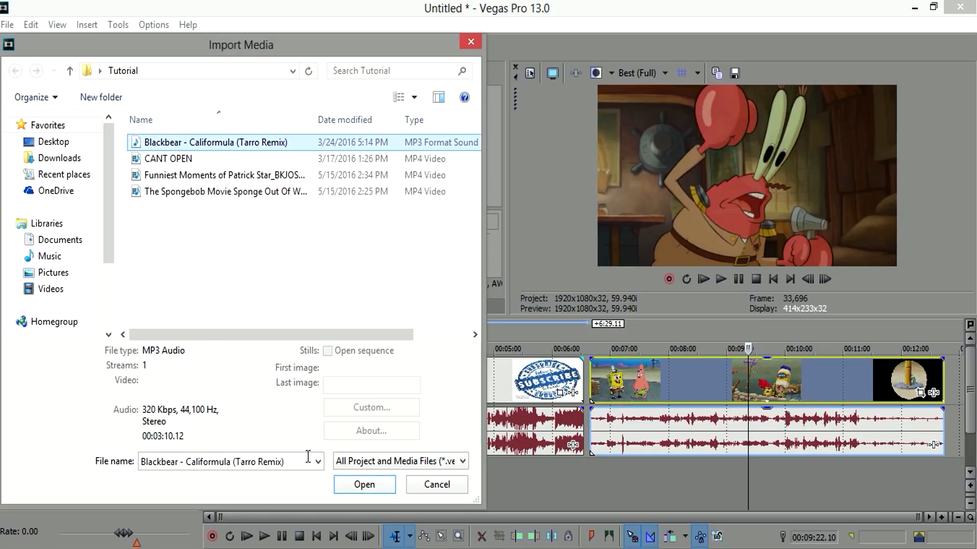
click(365, 485)
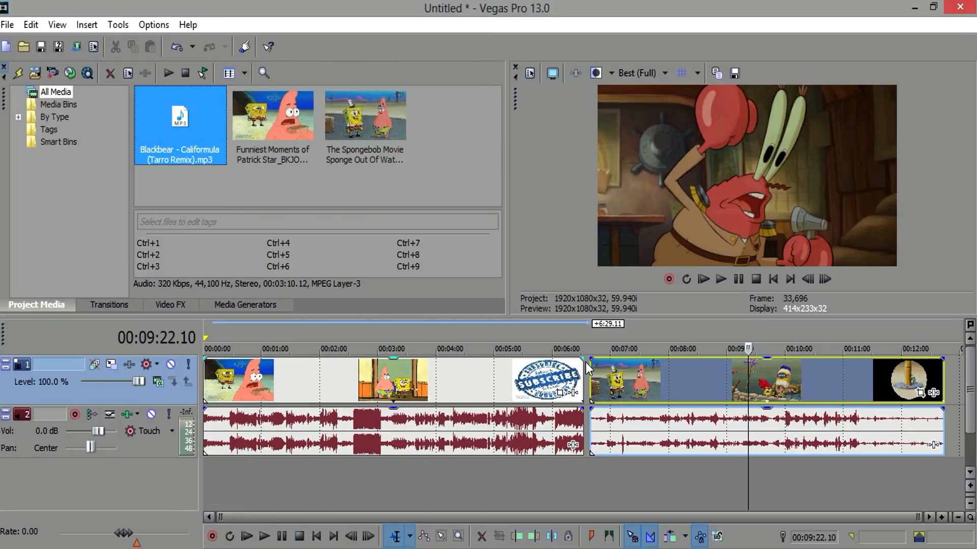
click(161, 120)
double_click(390, 493)
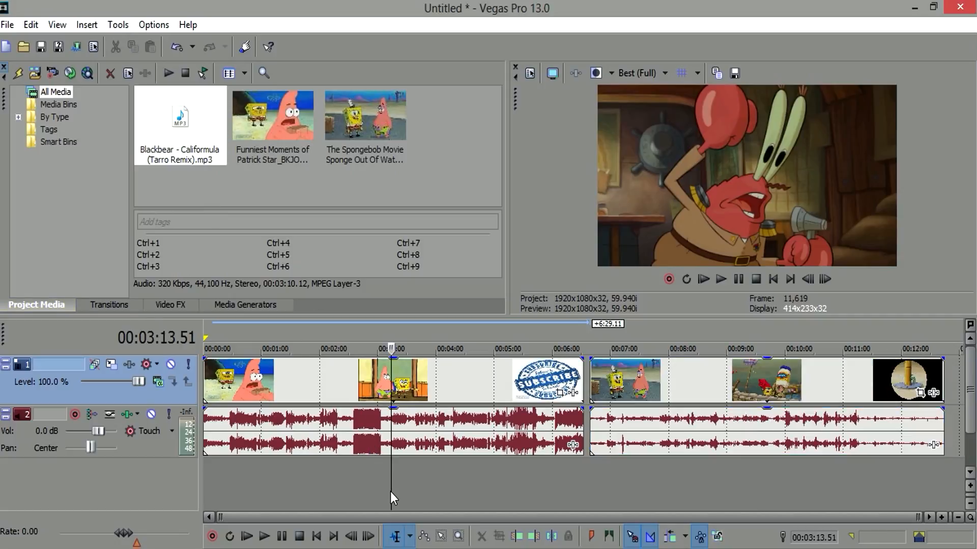
click(632, 385)
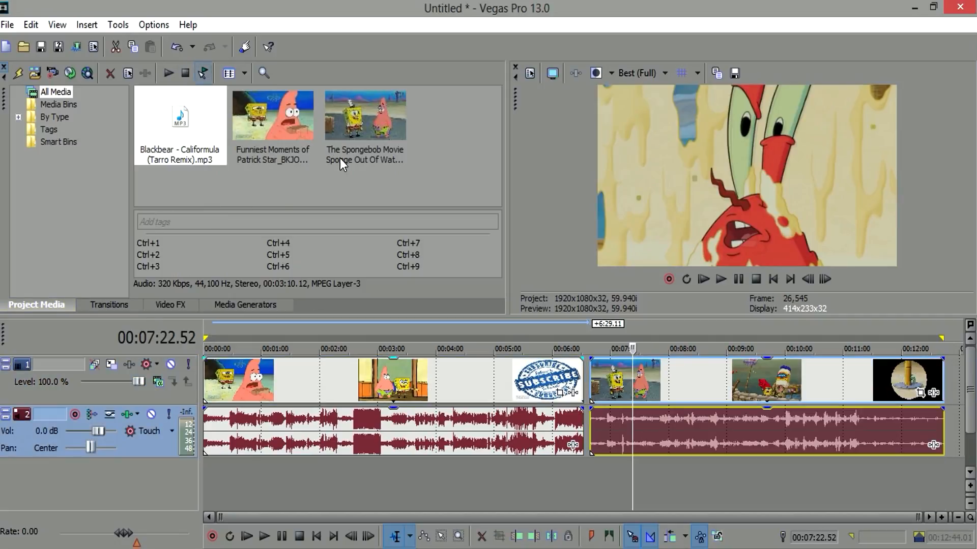
- Try to import the CANT OPEN video into the project media
click(36, 73)
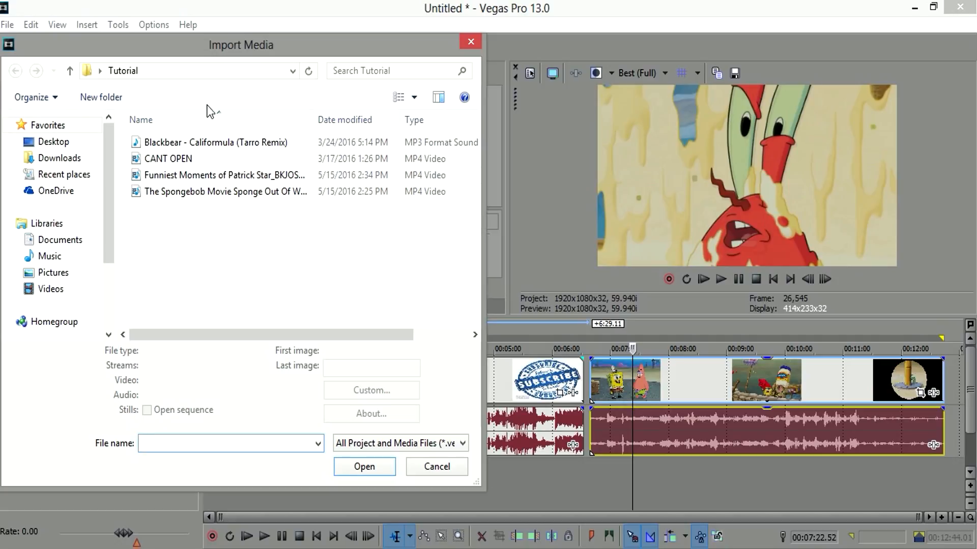
click(196, 159)
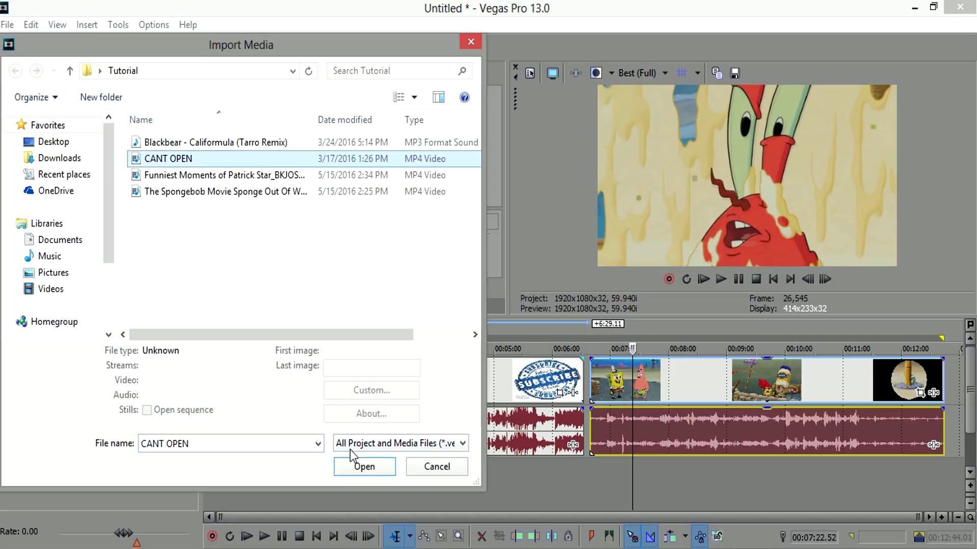
click(361, 467)
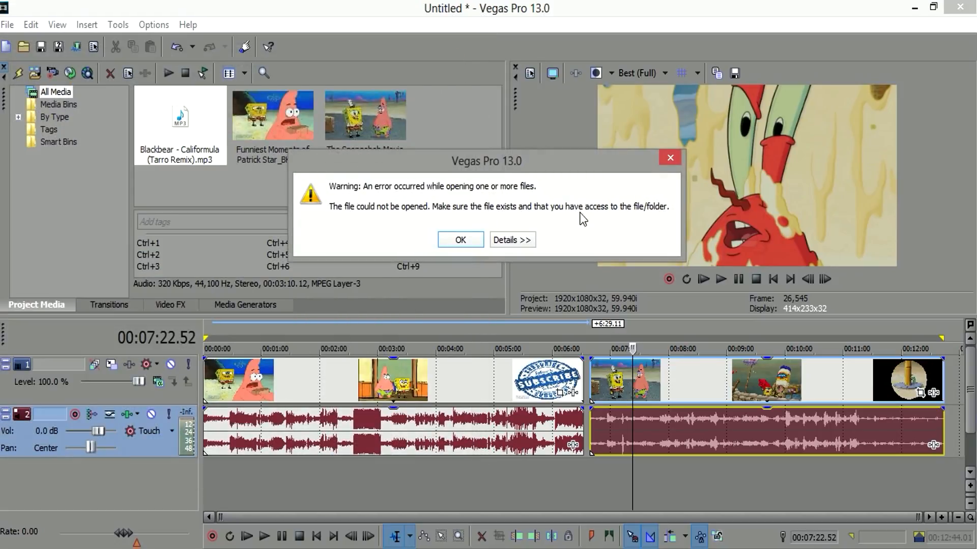
click(669, 158)
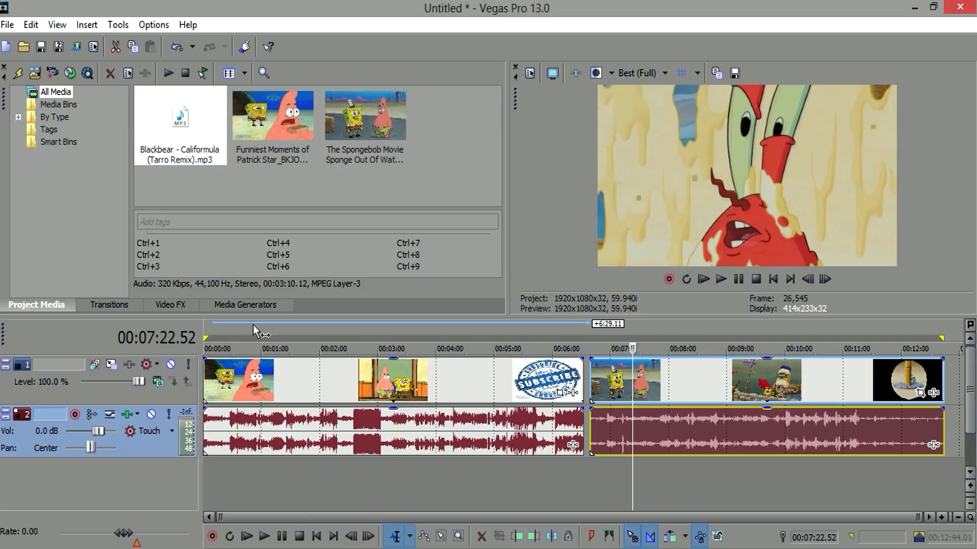
- Delete the Patrick Star and Spongebob Movie clips from the timeline
click(418, 383)
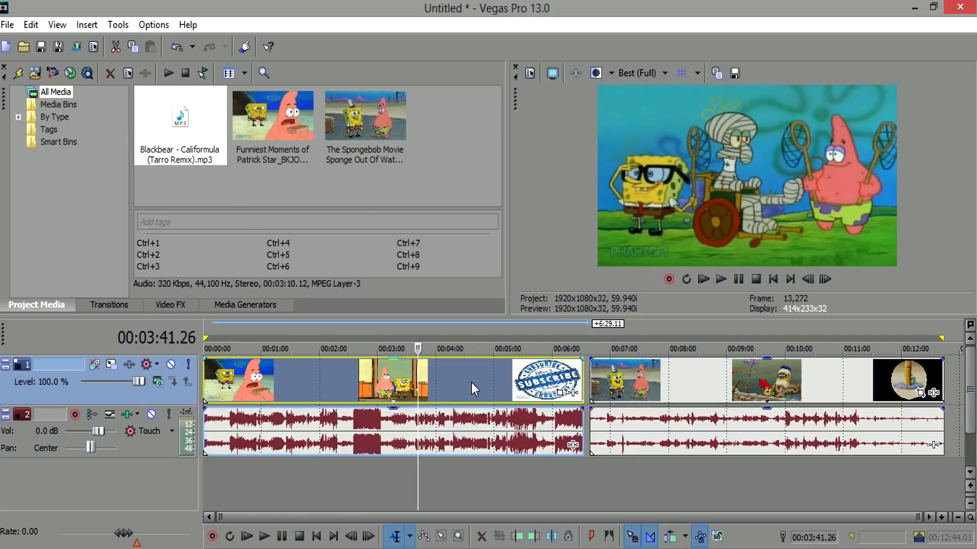
key(Delete)
click(657, 370)
key(Delete)
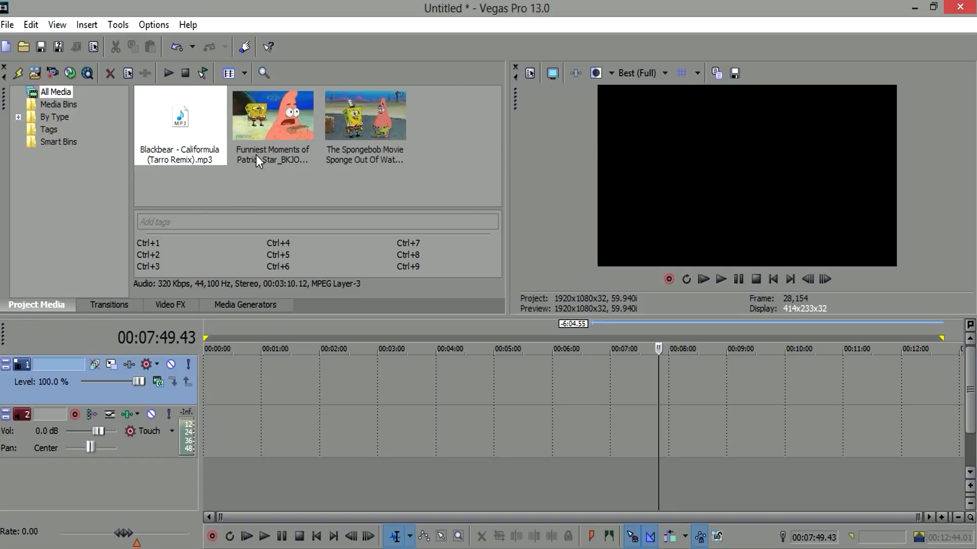
- Browse the Transitions, Video FX and Media Generators presets, reorder Transitions behind Video FX, and return to the project media
click(234, 192)
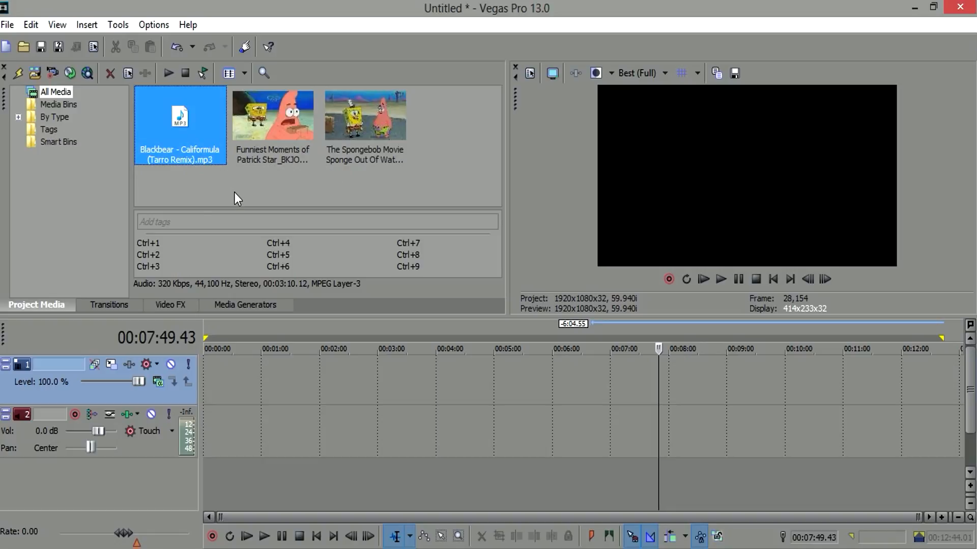
click(103, 304)
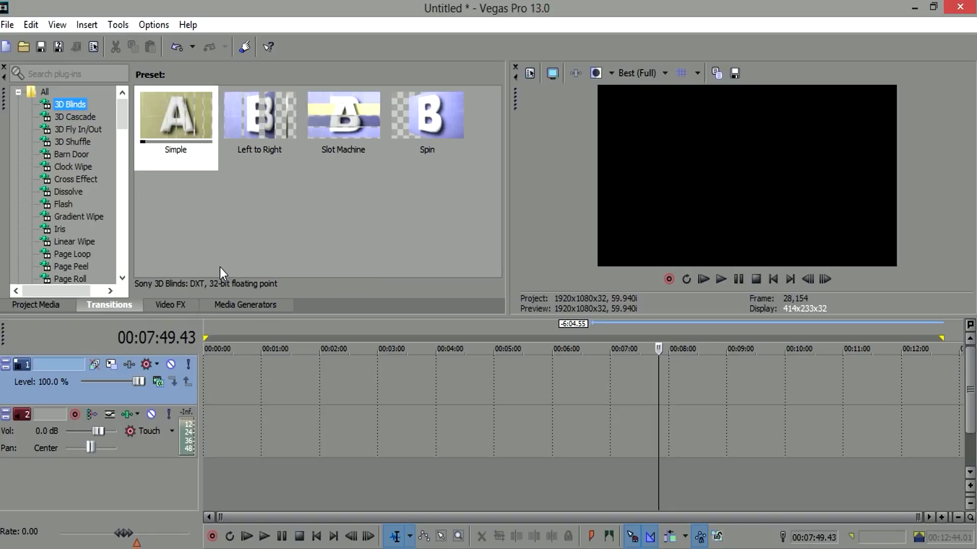
drag(114, 306, 183, 304)
click(115, 307)
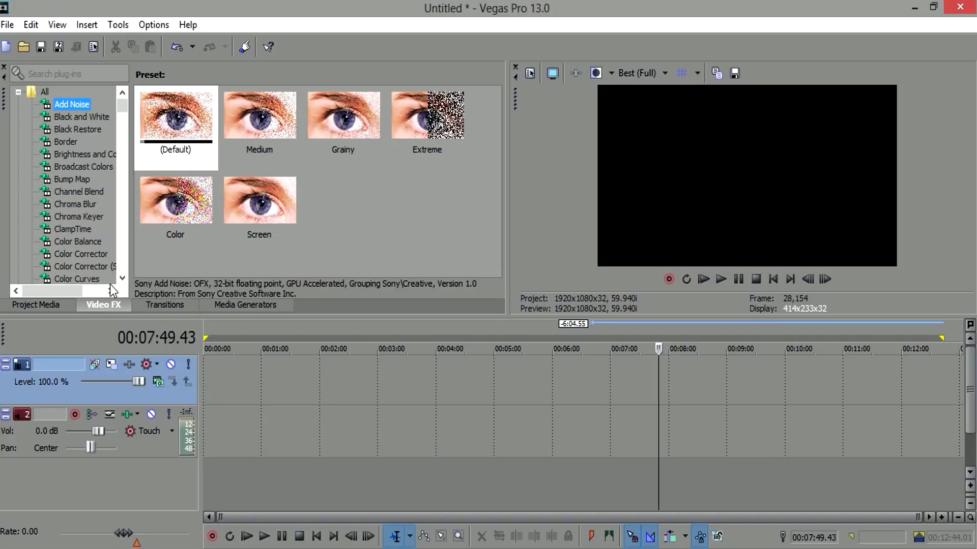
click(254, 303)
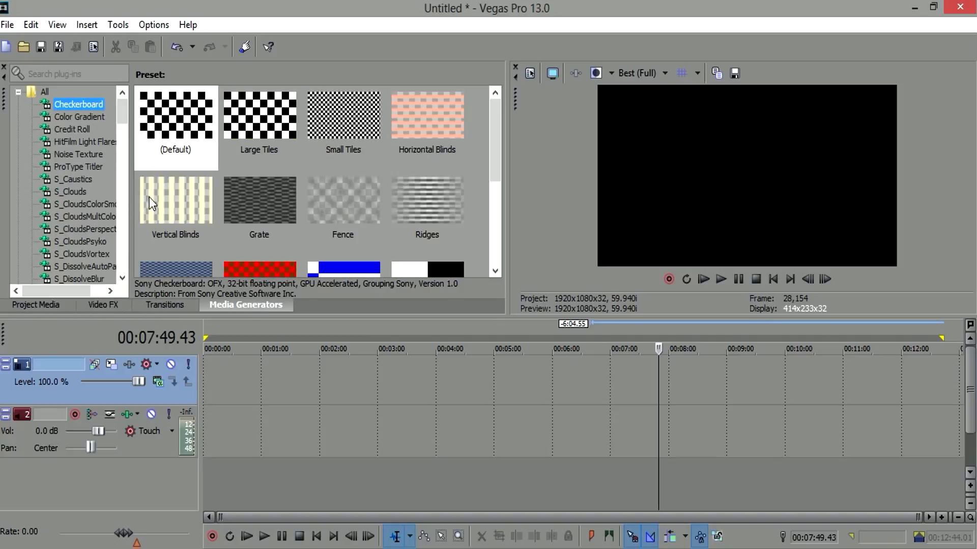
click(60, 311)
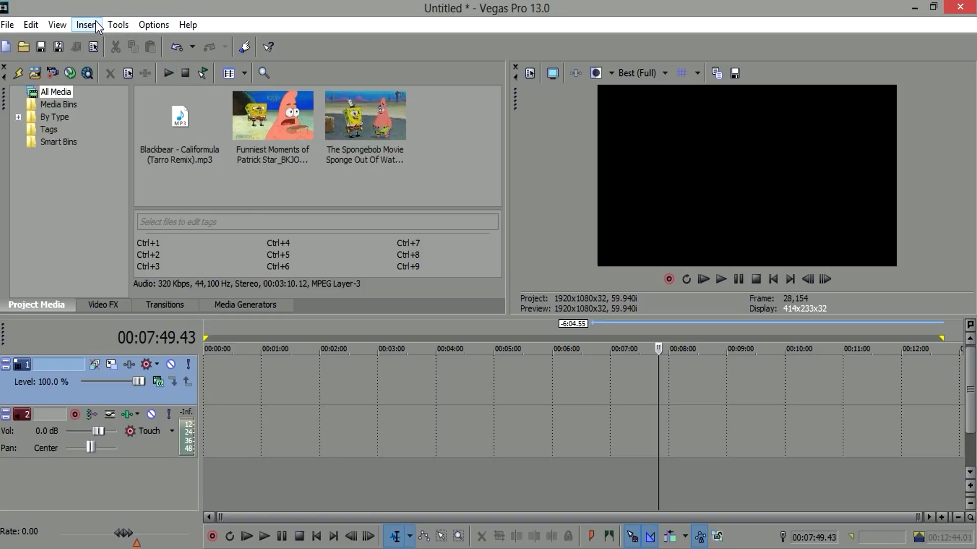
- Look through the list of windows that can be shown in the workspace
click(59, 23)
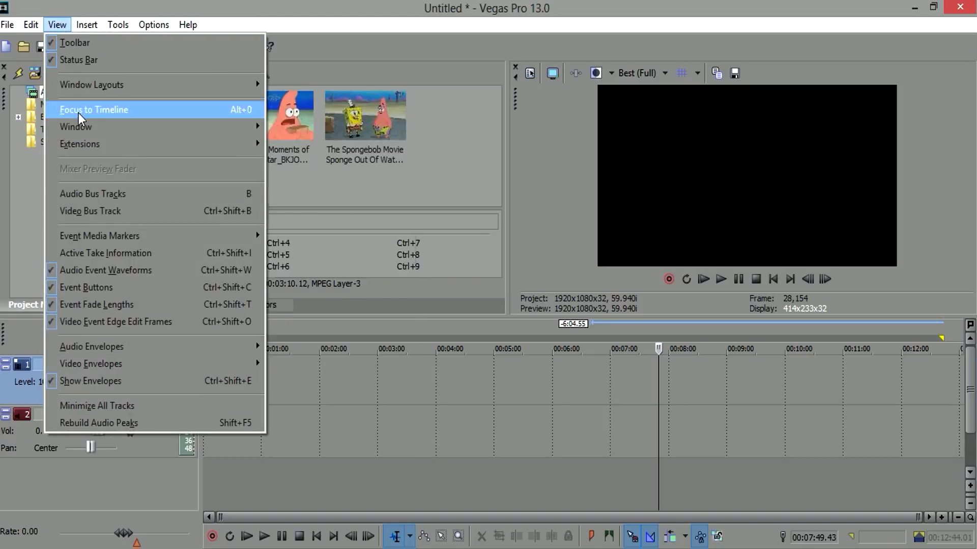
mouse_move(82, 135)
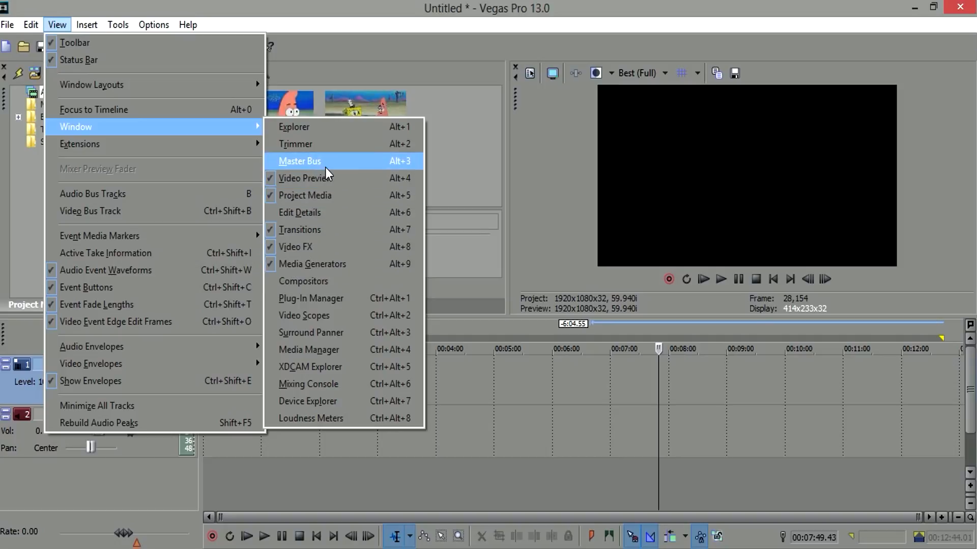
click(473, 185)
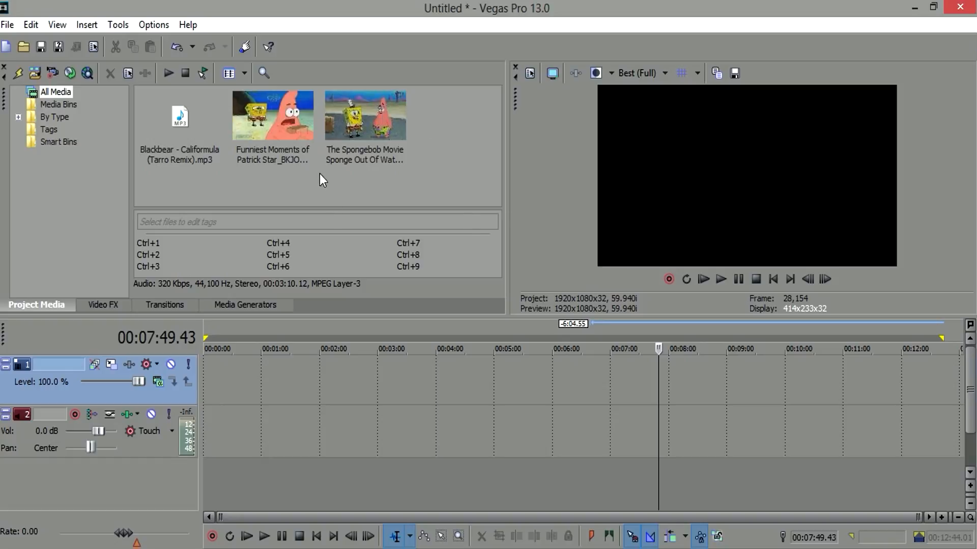
- Add the Patrick Star clip to the timeline and place the Spongebob Movie clip in the empty space before it
click(398, 109)
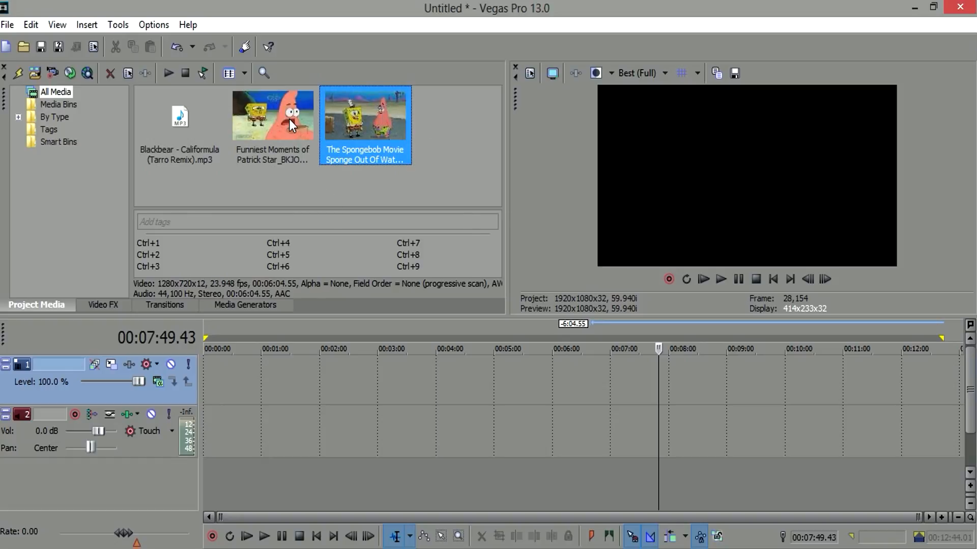
drag(289, 119, 317, 367)
click(609, 242)
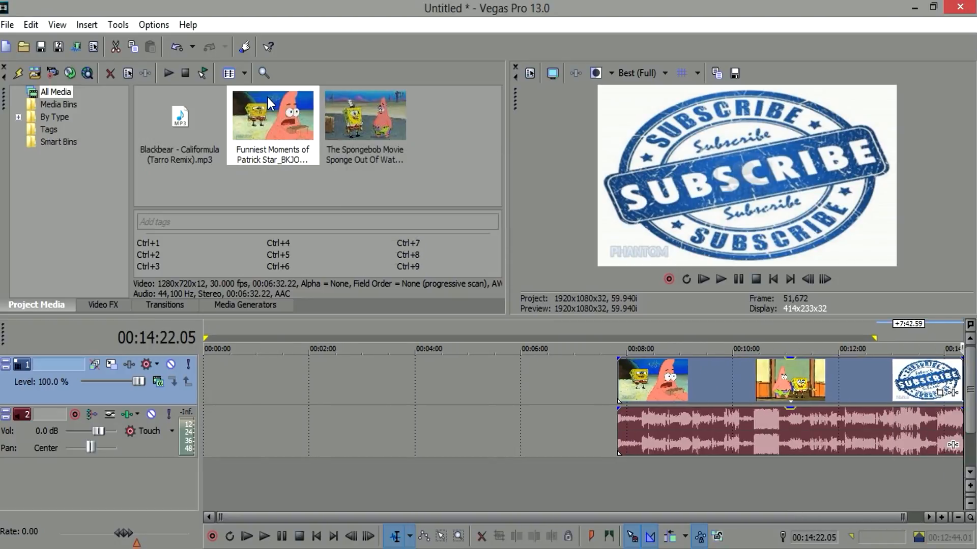
drag(359, 102, 250, 393)
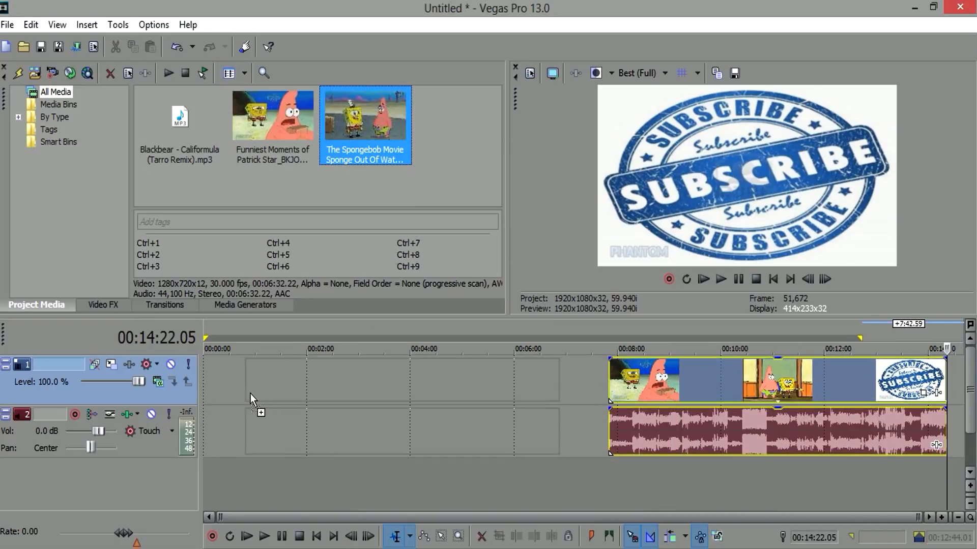
click(375, 392)
- Set the Spongebob Movie video event on the timeline to Disable resample
click(670, 395)
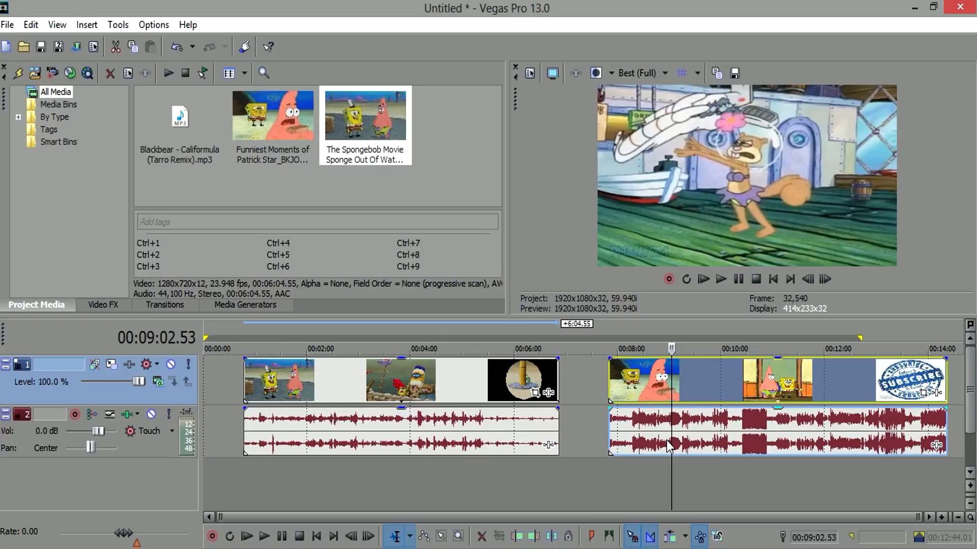
click(472, 392)
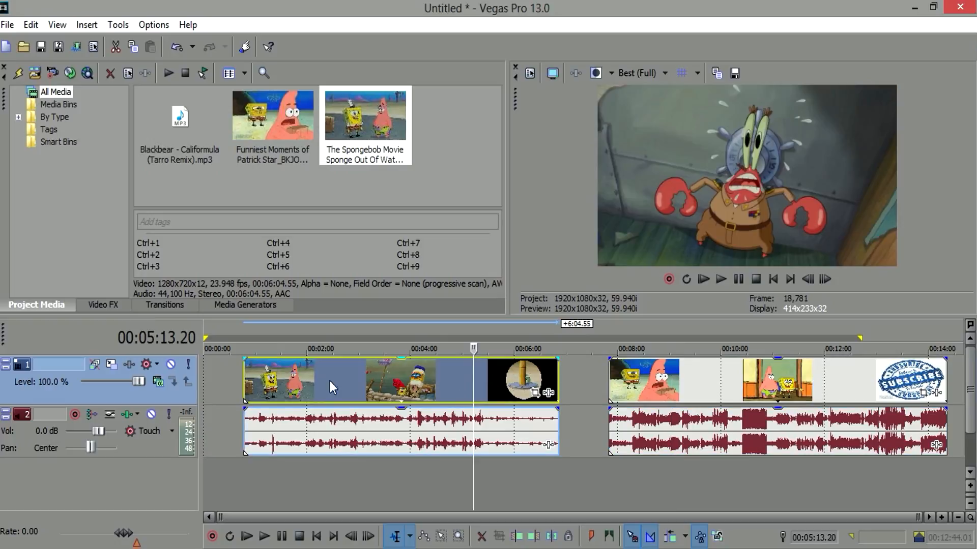
click(363, 362)
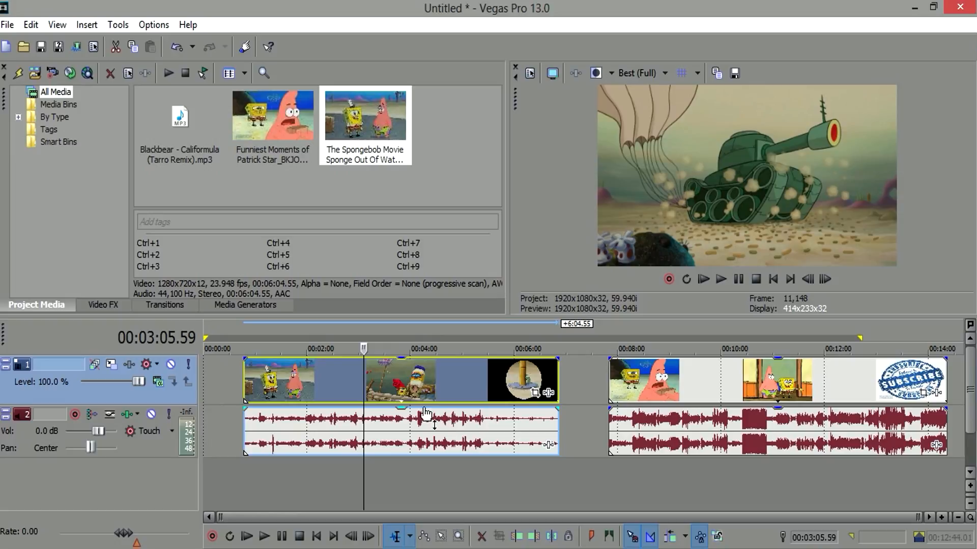
right_click(408, 387)
click(442, 547)
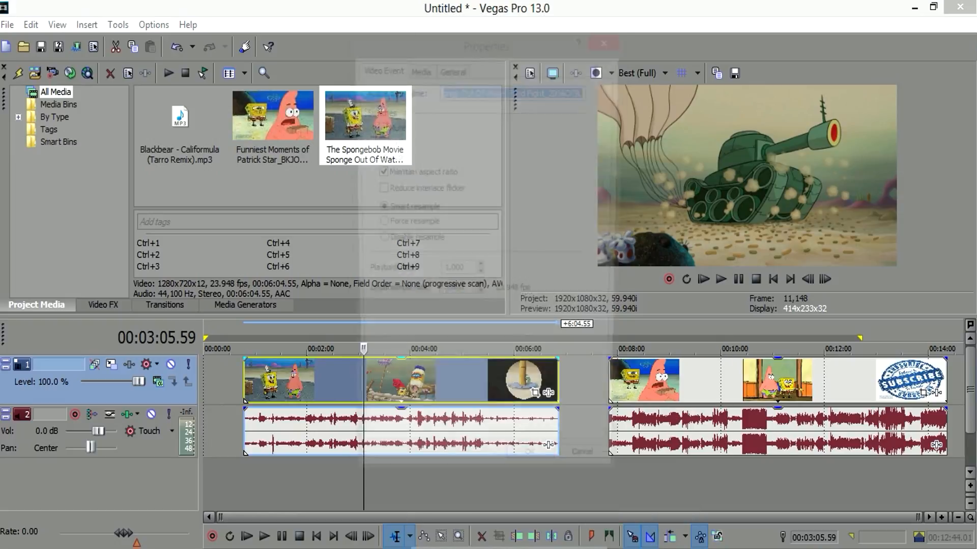
click(411, 242)
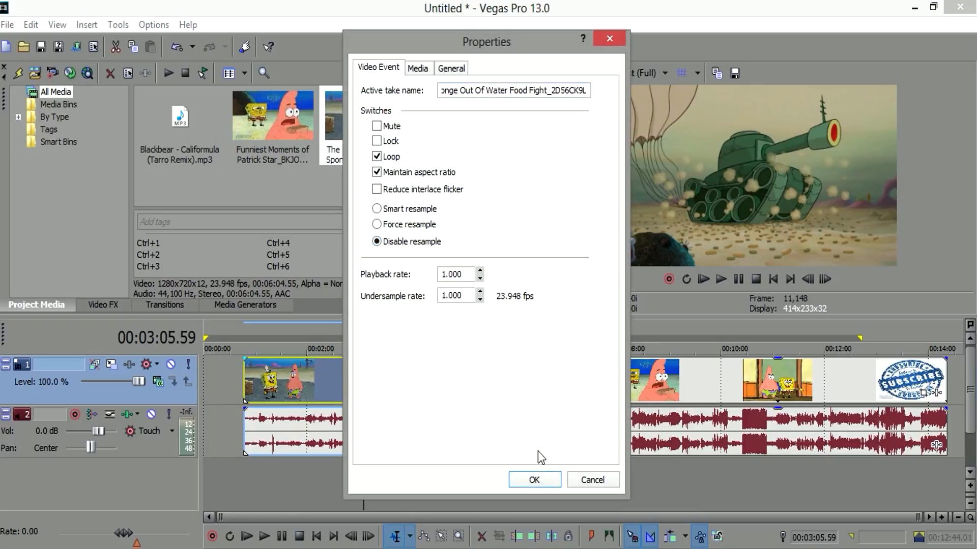
click(534, 480)
- Step frame by frame through the Patrick Star clip around 00:09:28 to examine how neighbouring frames blend
click(649, 397)
right_click(669, 388)
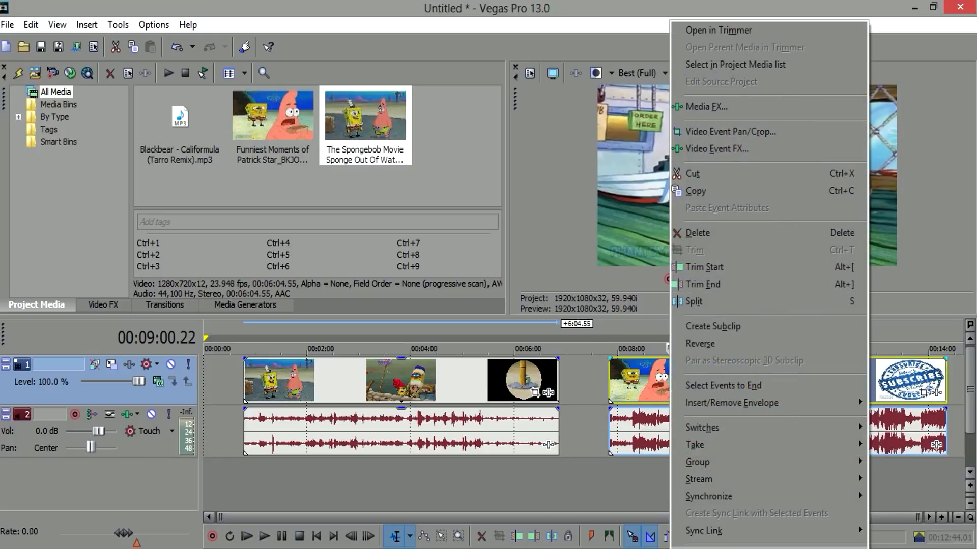
click(450, 380)
click(323, 395)
click(677, 387)
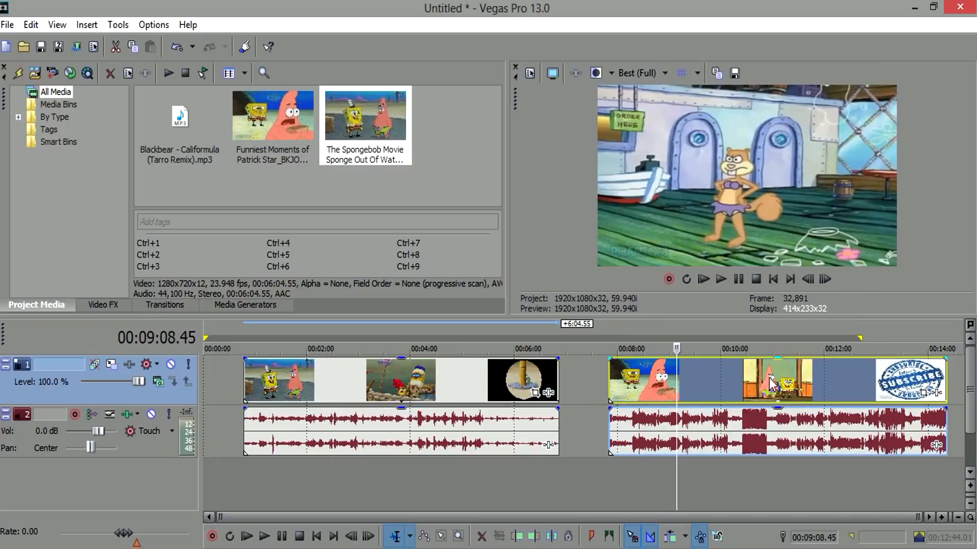
click(694, 388)
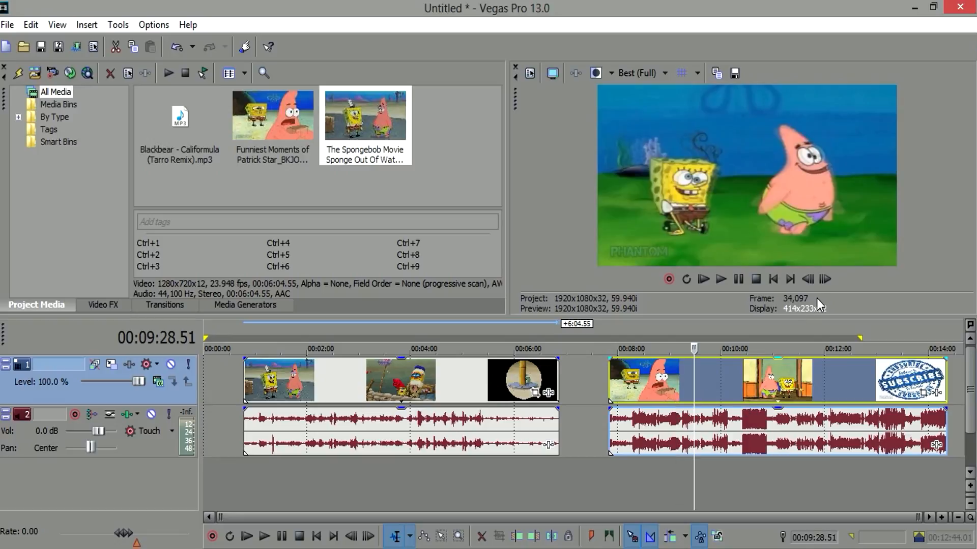
key(Left)
click(825, 279)
key(Left)
key(Left)
key(Left)
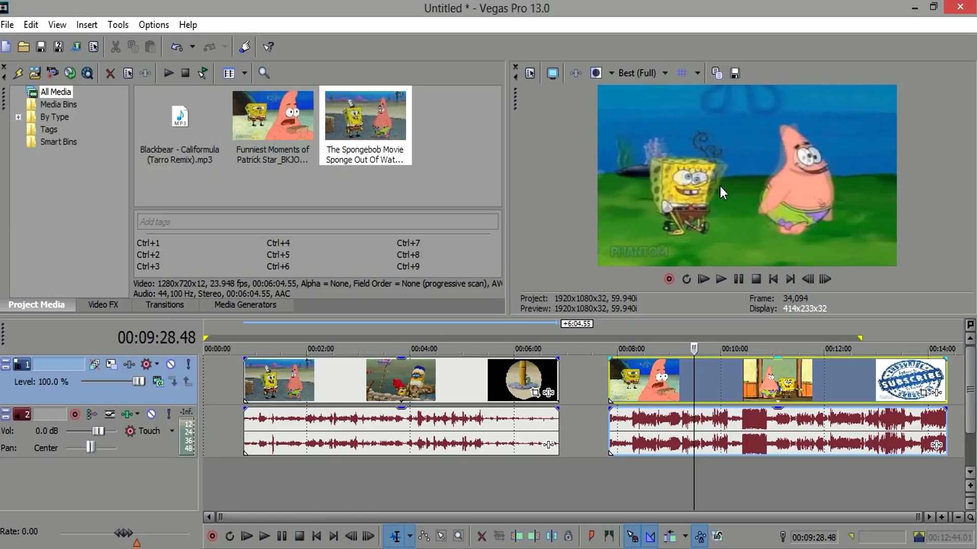
click(824, 279)
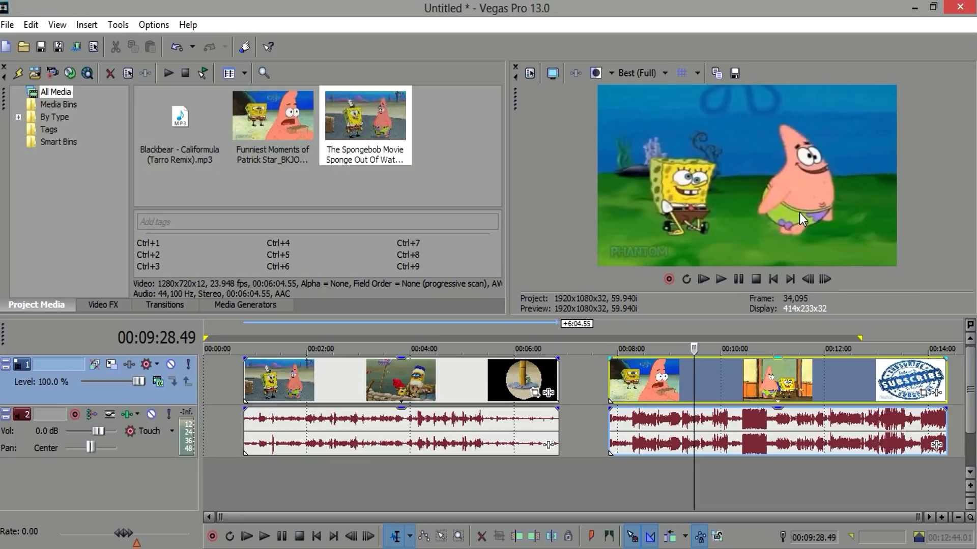
click(824, 279)
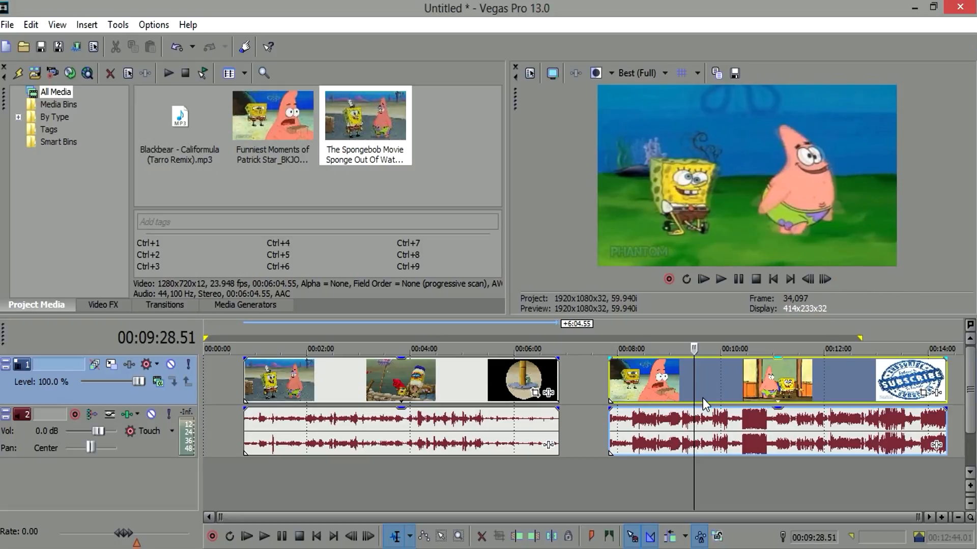
- Set the Patrick Star video event on the timeline to Disable resample
click(671, 381)
click(737, 380)
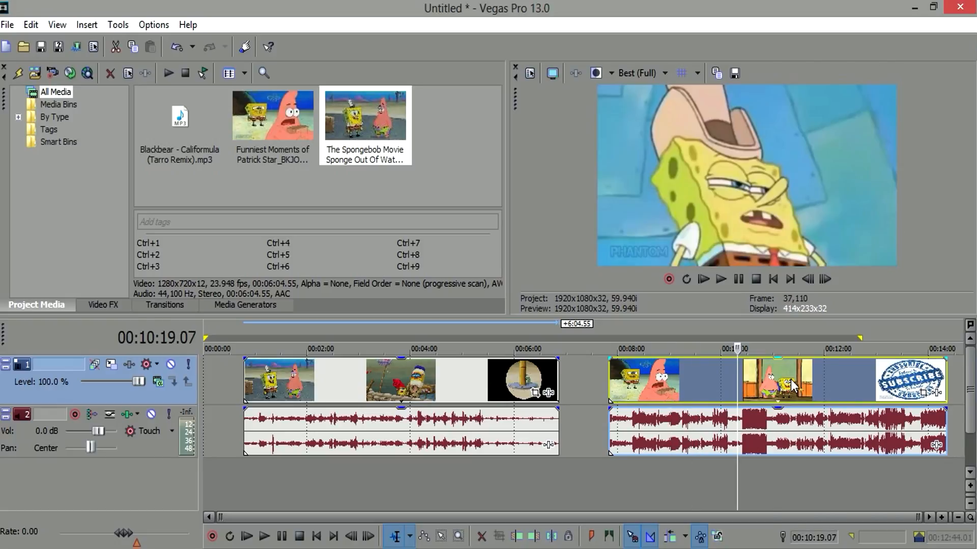
right_click(779, 382)
mouse_move(811, 499)
click(814, 547)
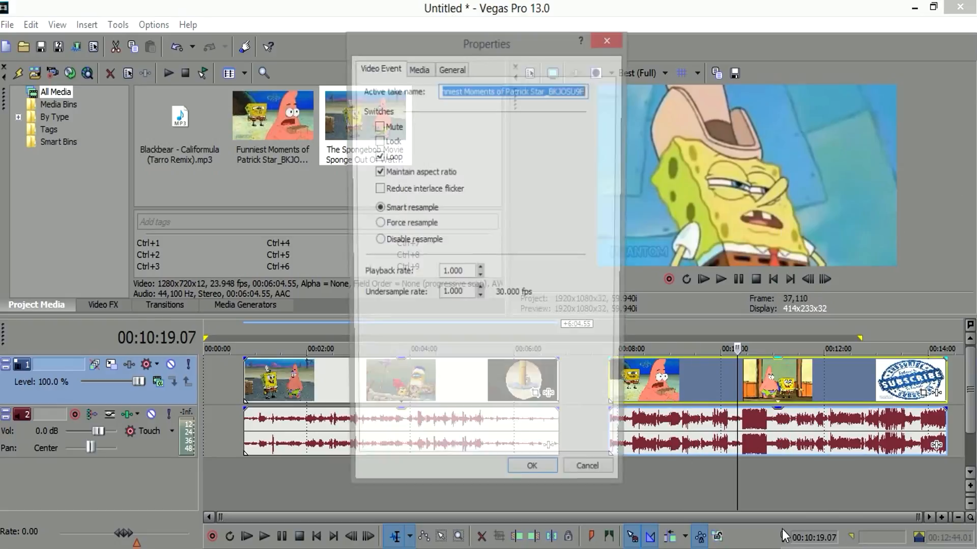
click(391, 242)
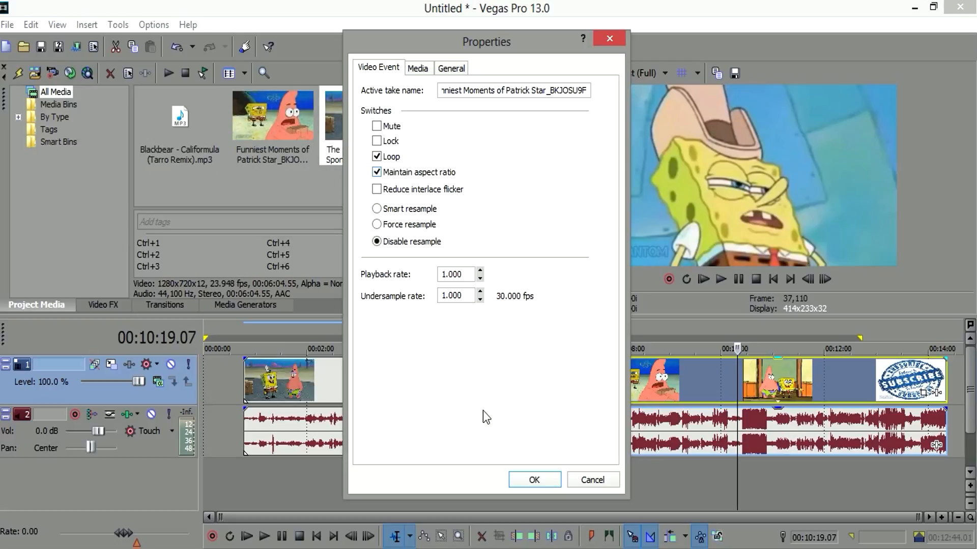
click(532, 478)
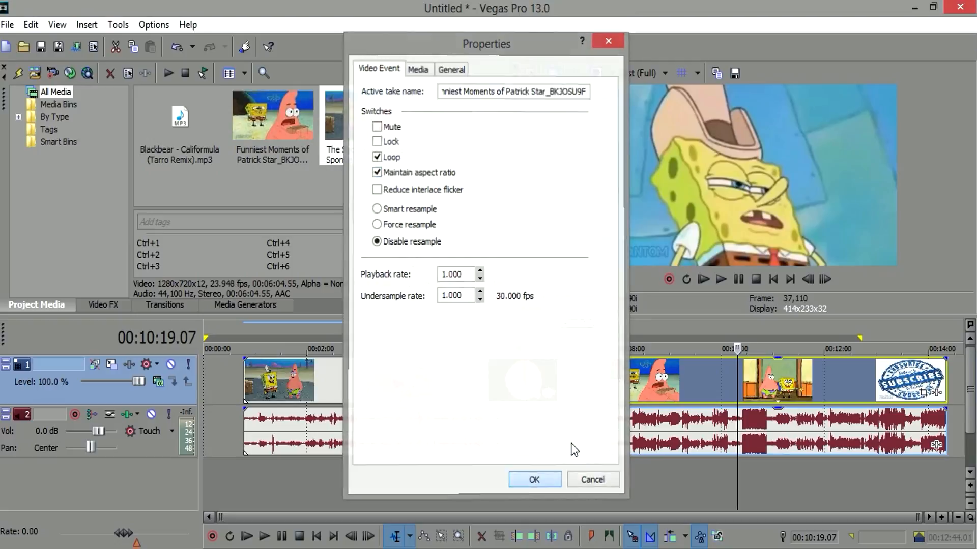
- Play the Spongebob Movie clip from its start on the timeline and stop the playback
click(750, 384)
click(853, 376)
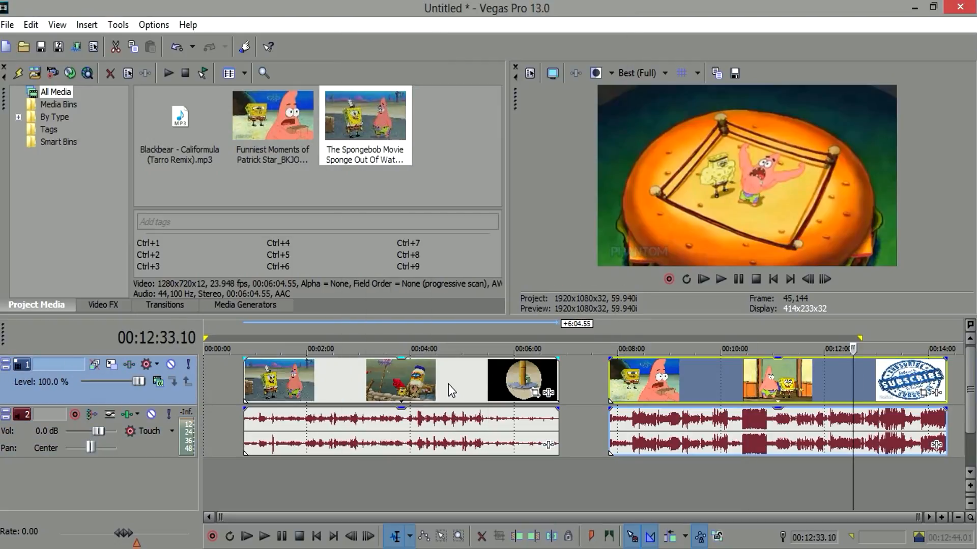
click(414, 385)
click(301, 380)
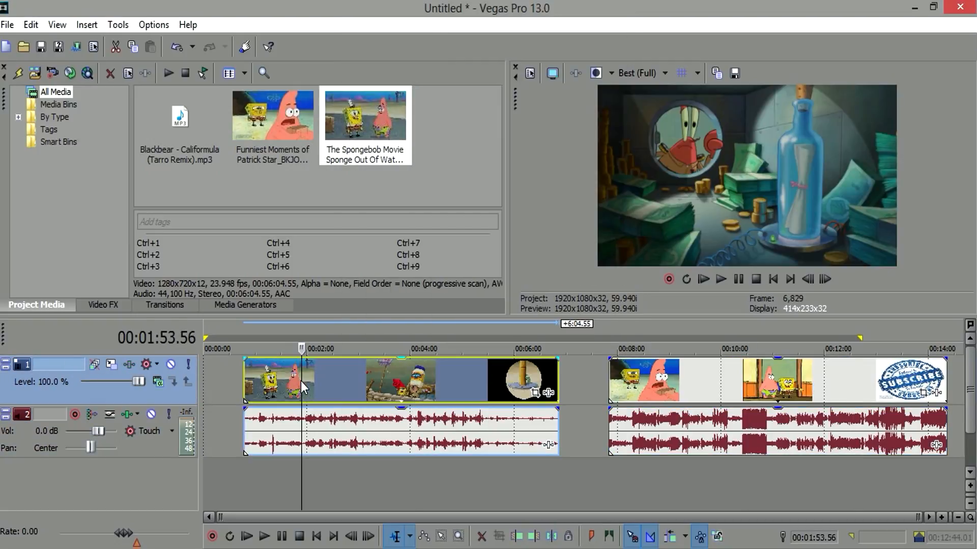
click(255, 379)
click(249, 381)
click(246, 384)
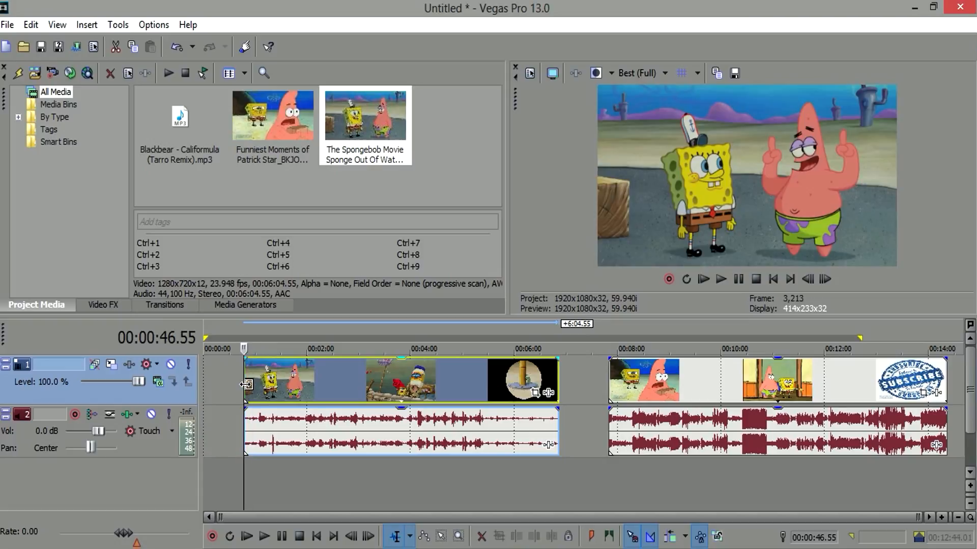
key(space)
key(space)
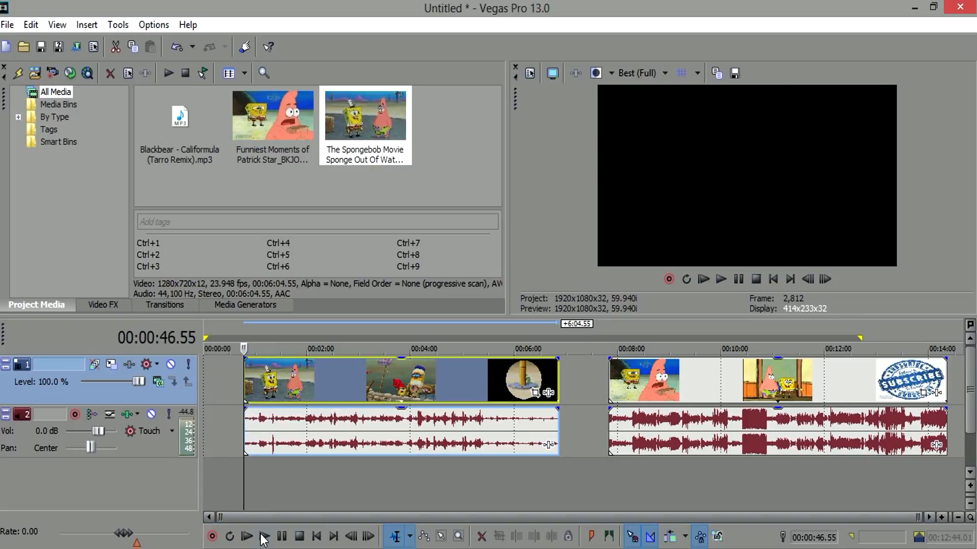
click(264, 538)
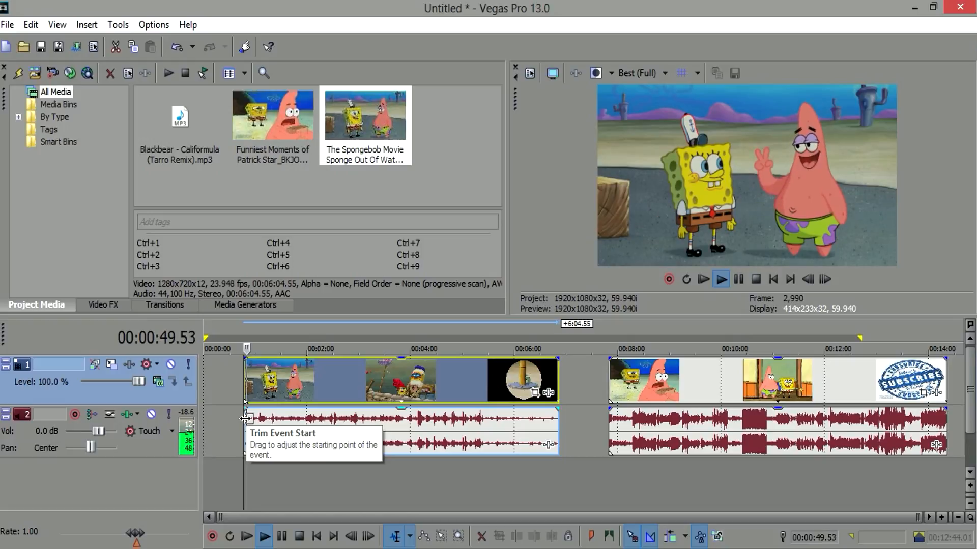
key(space)
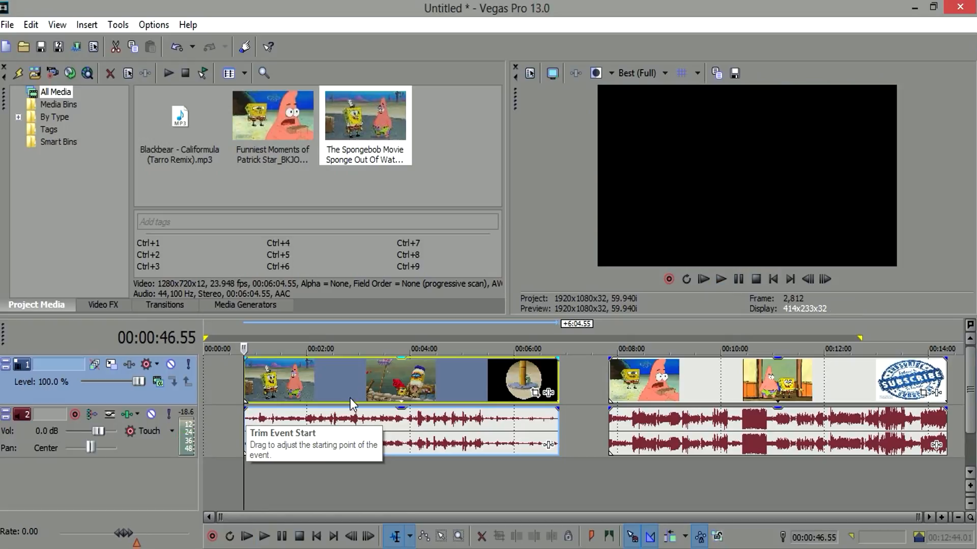
- Play a short stretch of the Patrick Star clip from about 00:10:09 and stop the playback
click(682, 392)
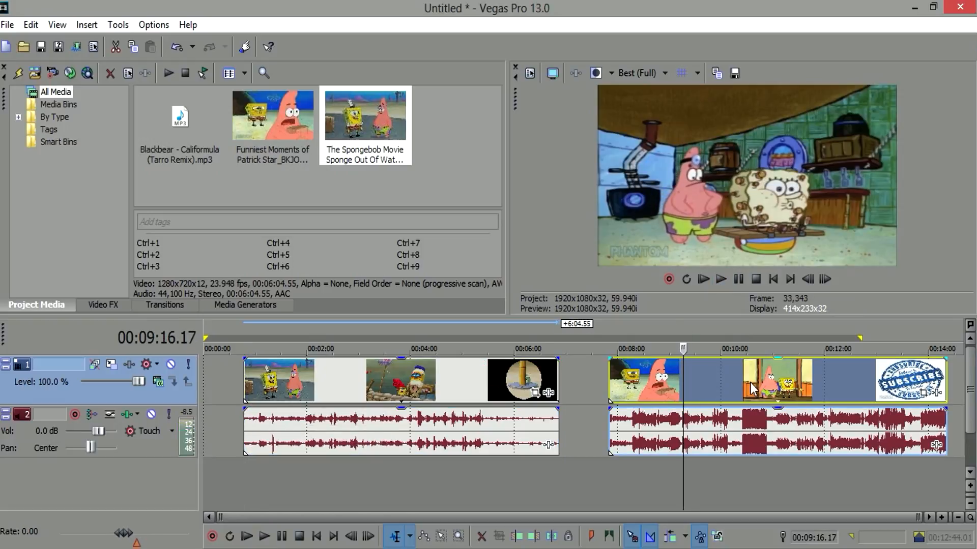
click(729, 374)
key(space)
key(space)
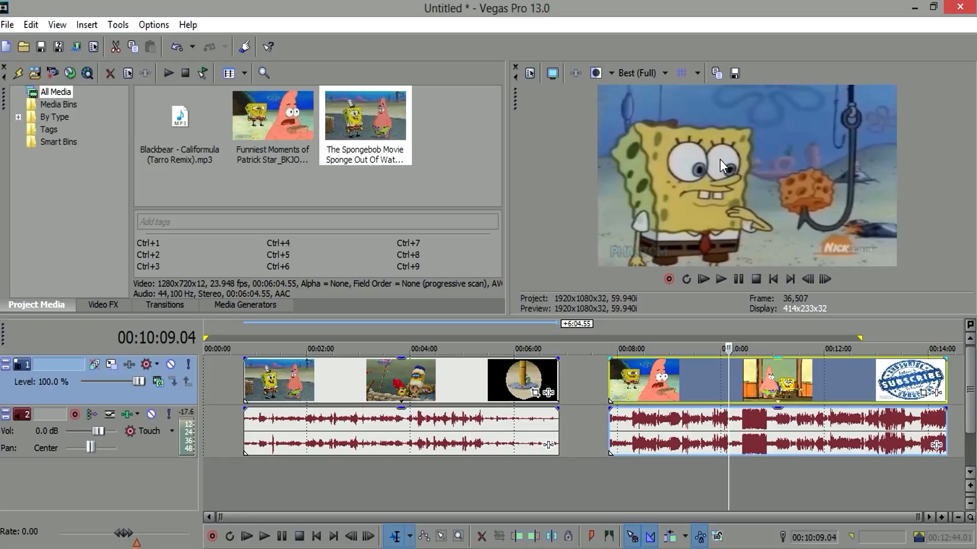
- Set the video preview quality to Preview (Auto) and briefly play the Spongebob Movie clip from about 00:05:35
click(649, 71)
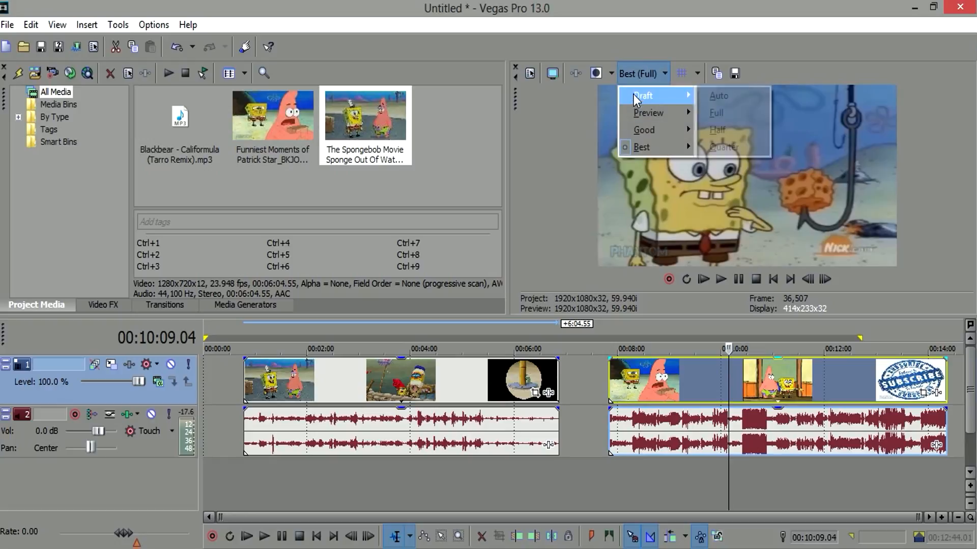
mouse_move(659, 109)
click(707, 113)
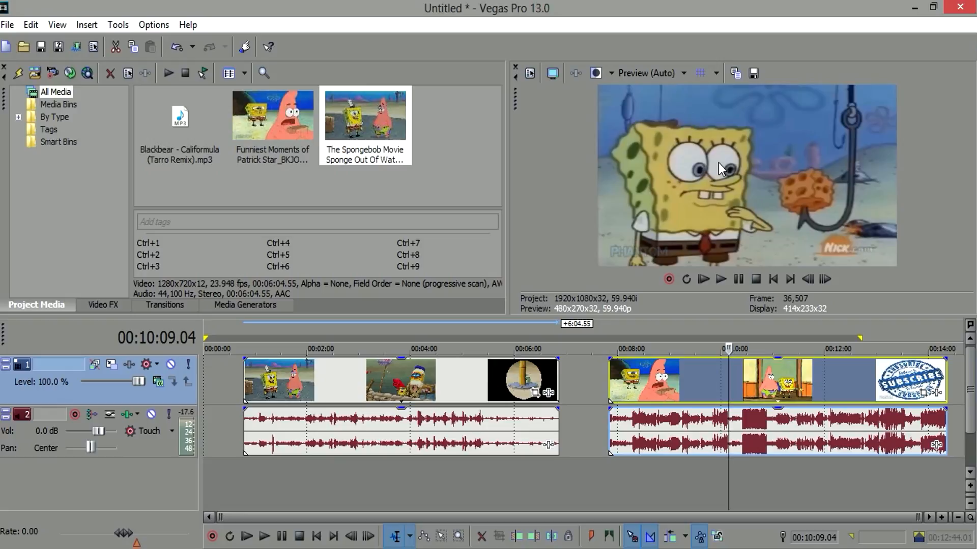
click(493, 385)
key(space)
key(space)
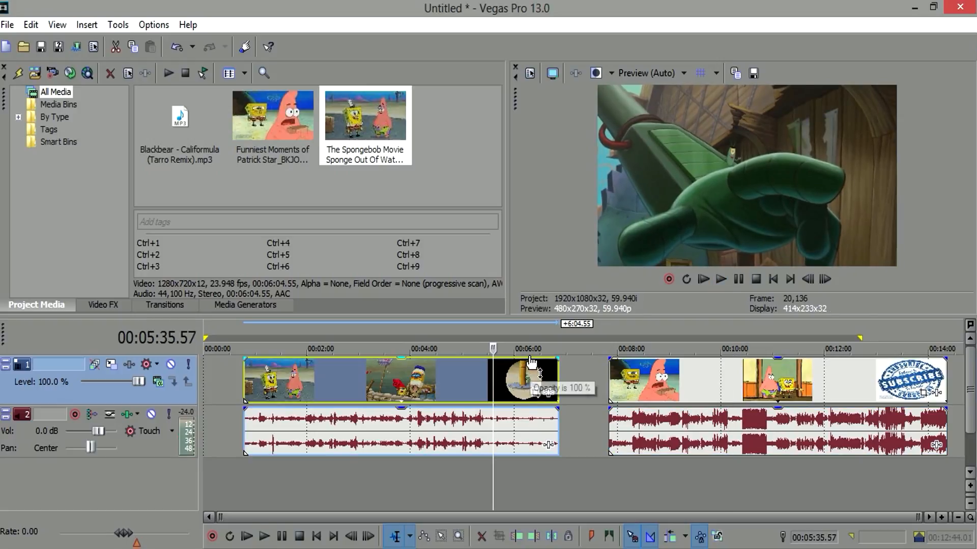
- Switch the video preview quality to Draft (Auto) for comparison and return it to Preview (Auto)
click(647, 72)
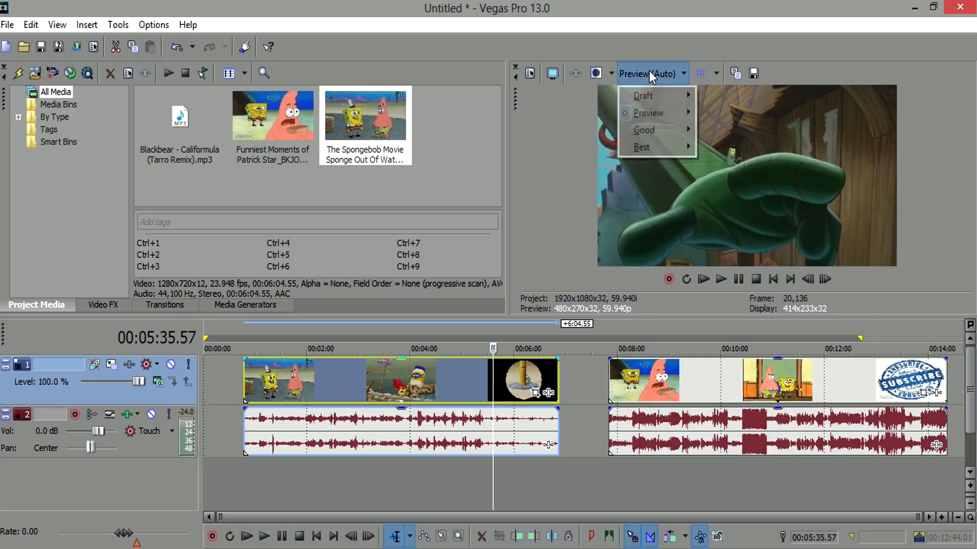
mouse_move(649, 95)
click(718, 95)
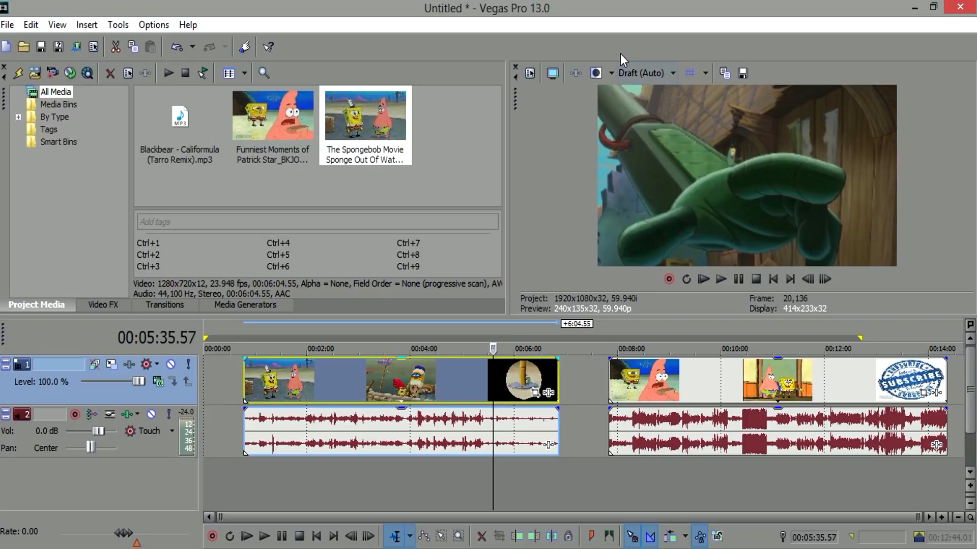
click(631, 73)
mouse_move(648, 116)
click(724, 116)
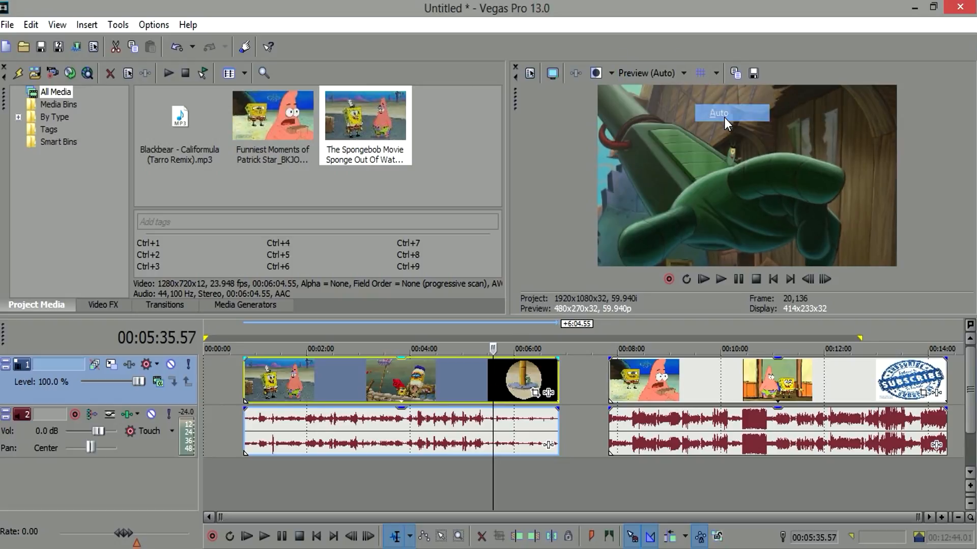
- Try time selections over the Spongebob Movie clip from 00:05:11.39 to 00:06:51.50 and from 00:01:48.04 to 00:02:14.03
drag(471, 331, 558, 333)
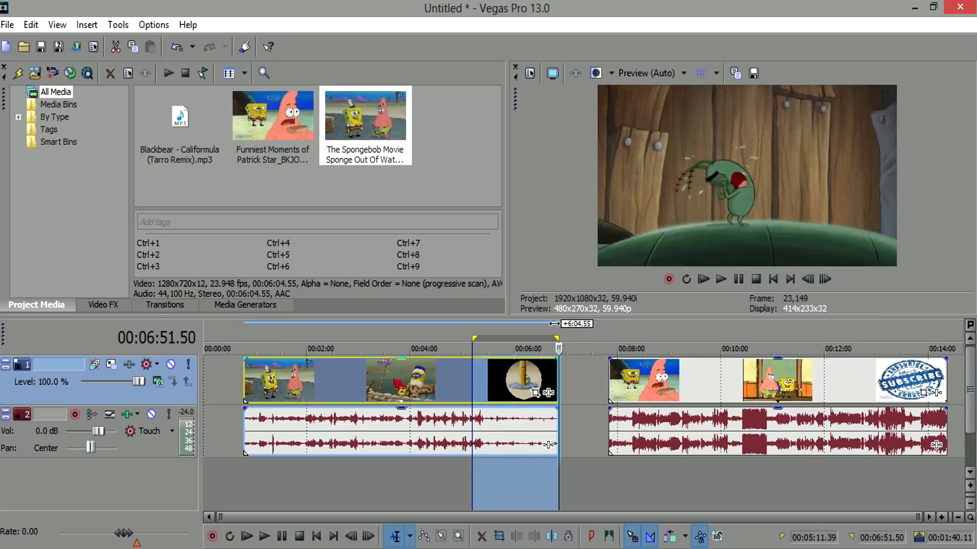
click(547, 327)
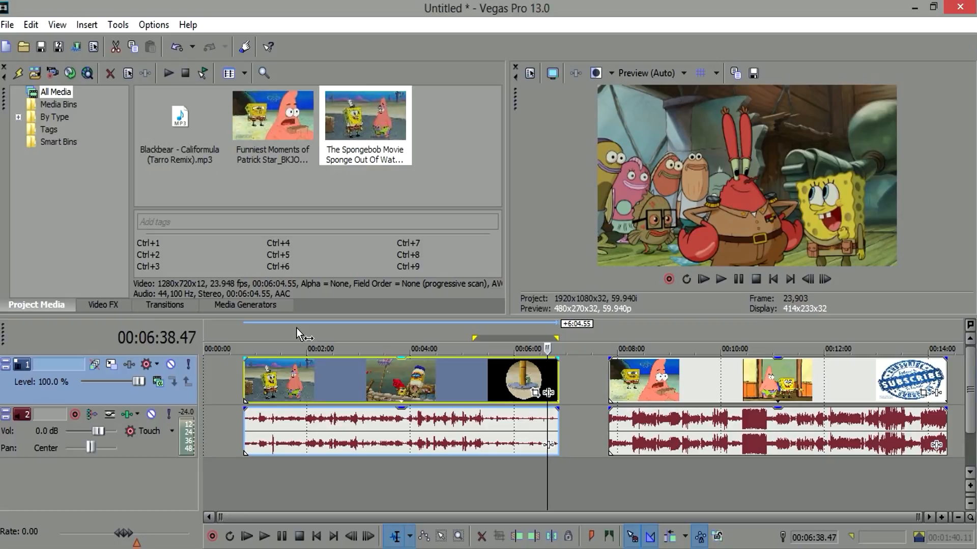
drag(297, 329, 318, 331)
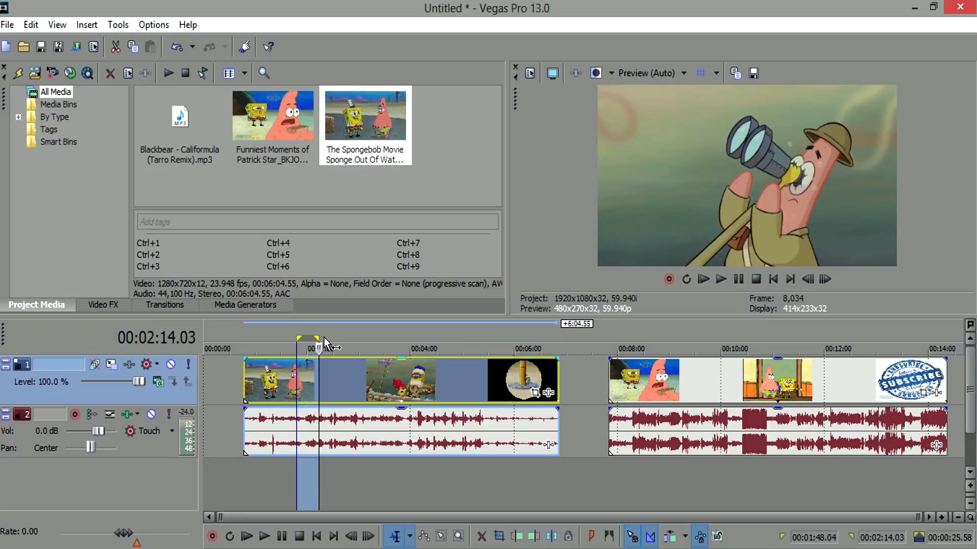
click(328, 338)
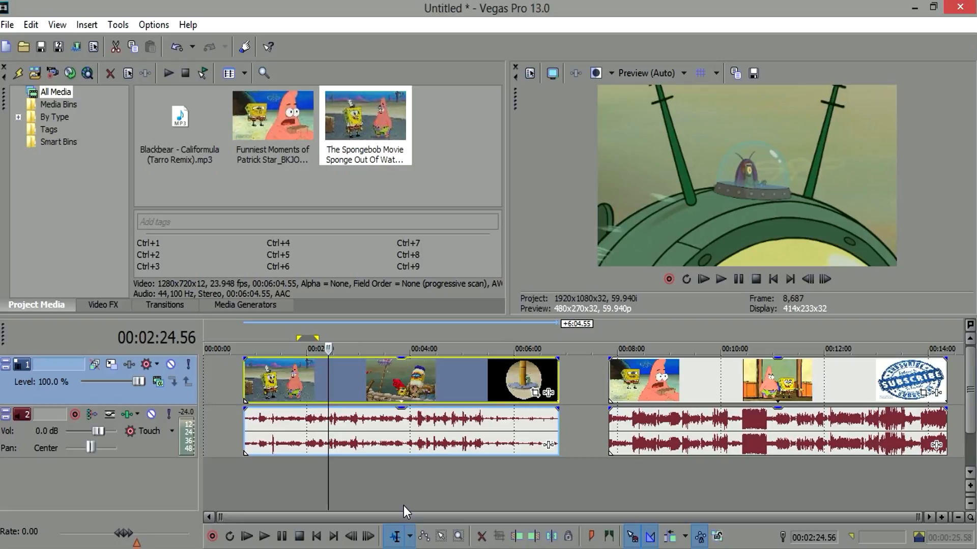
- Mark a time selection from 00:03:52.54 to 00:04:06.01 on the Spongebob Movie clip and play that section
drag(404, 473, 444, 472)
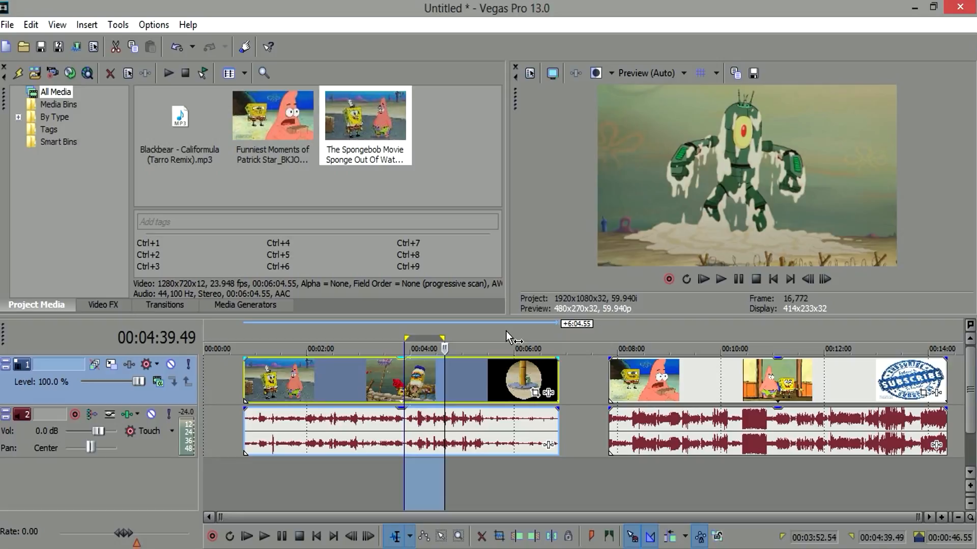
key(space)
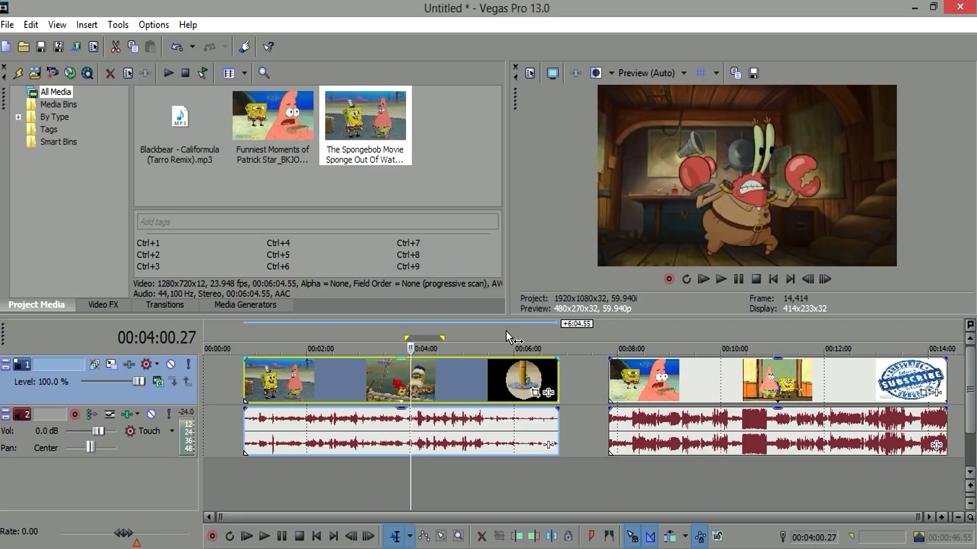
key(space)
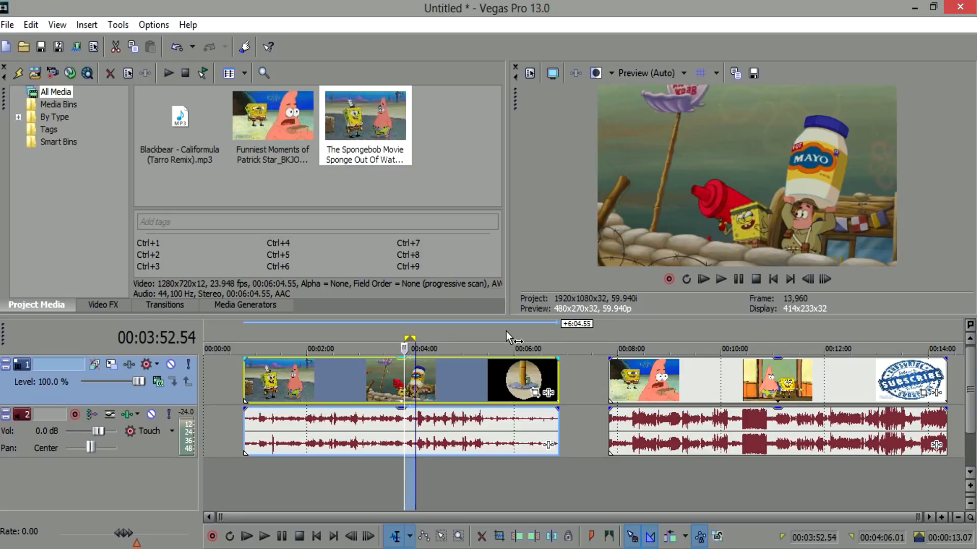
scroll(505, 331, up, 3)
key(space)
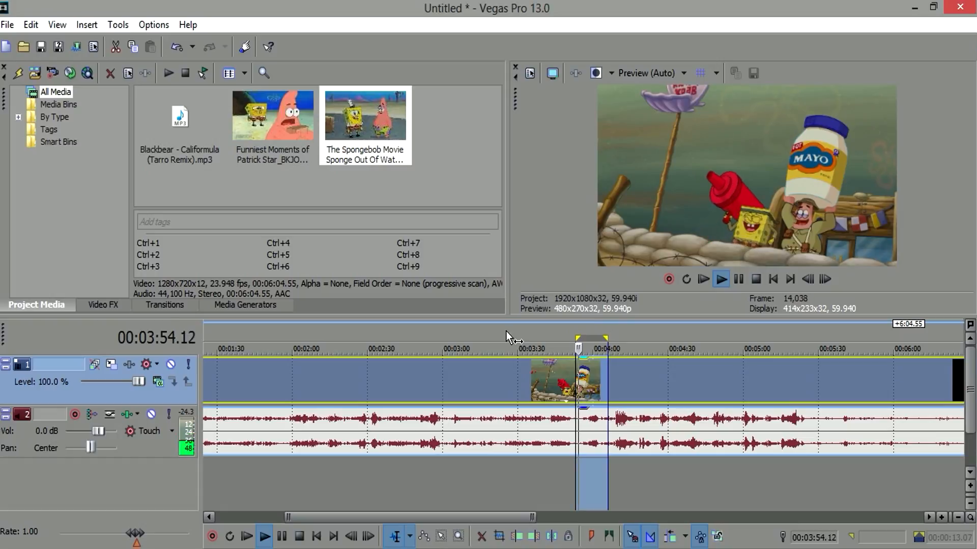
key(space)
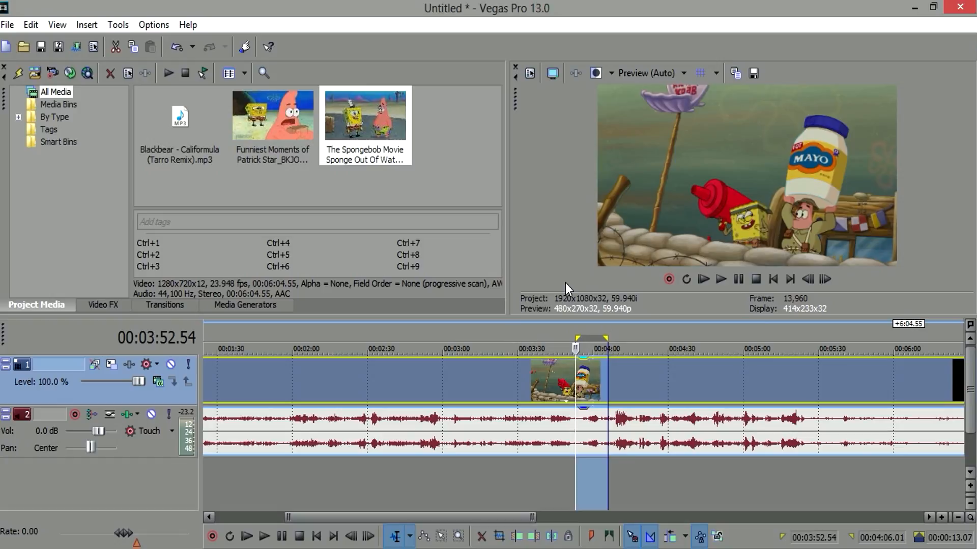
click(549, 392)
scroll(550, 394, down, 3)
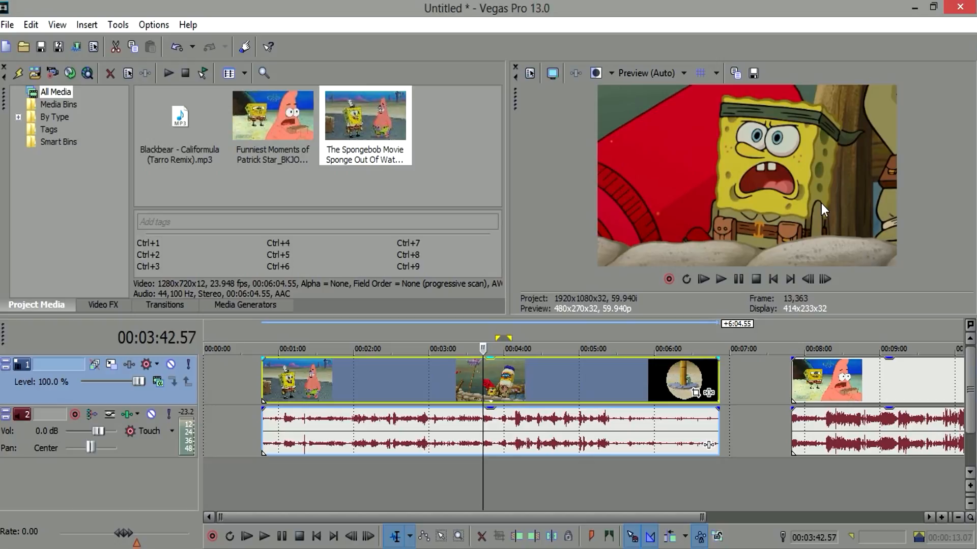
click(593, 422)
scroll(604, 396, down, 3)
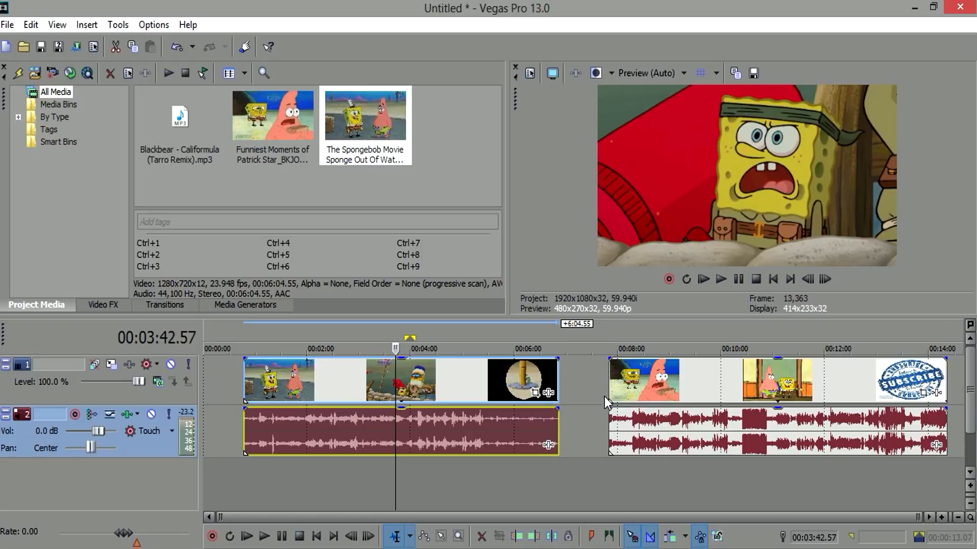
click(636, 381)
click(667, 396)
click(746, 377)
click(835, 369)
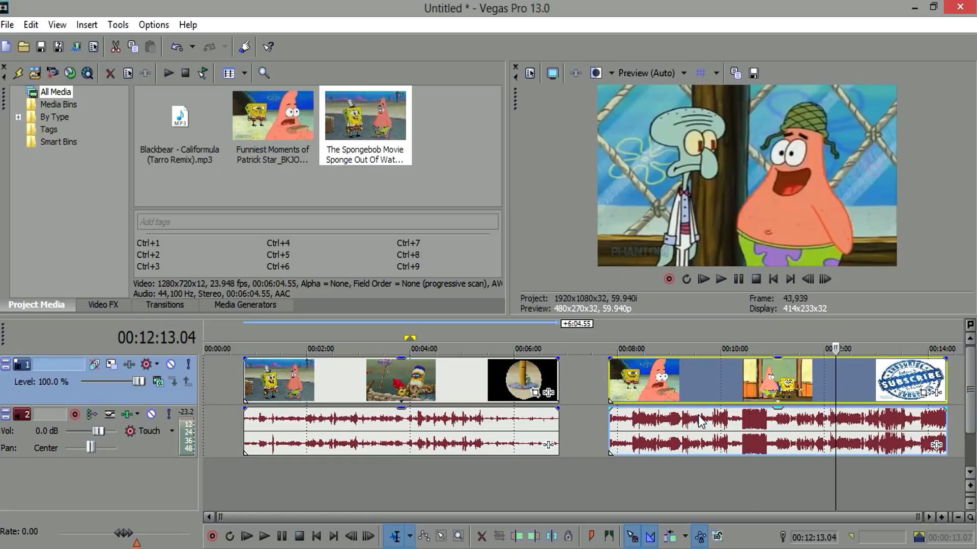
- Move the Spongebob Movie clip about 33 seconds earlier on the timeline, close to the project start
drag(299, 383, 271, 384)
click(364, 386)
click(452, 381)
click(515, 370)
click(352, 386)
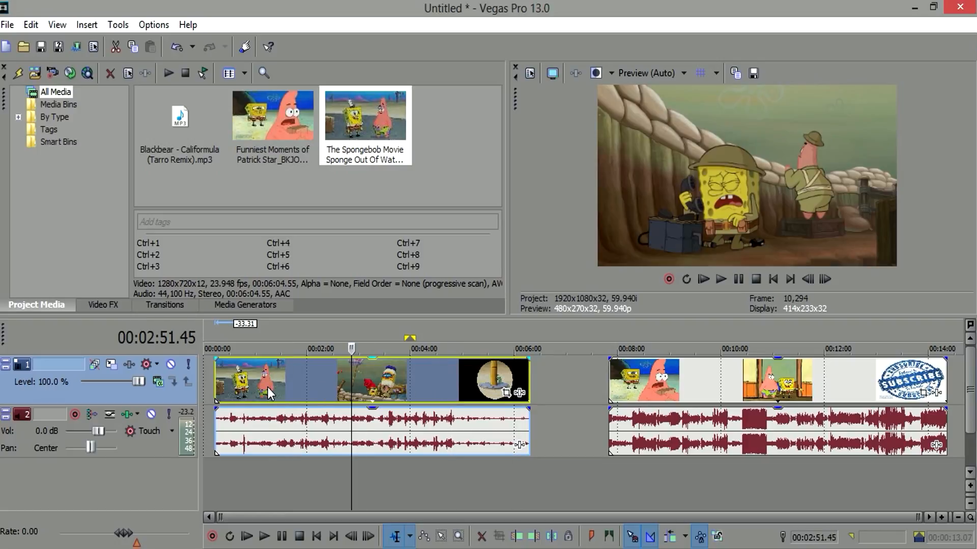
click(267, 387)
- Play the Spongebob Movie clip from near its start, pause at 00:00:27.02 and split the clip there
click(220, 386)
key(space)
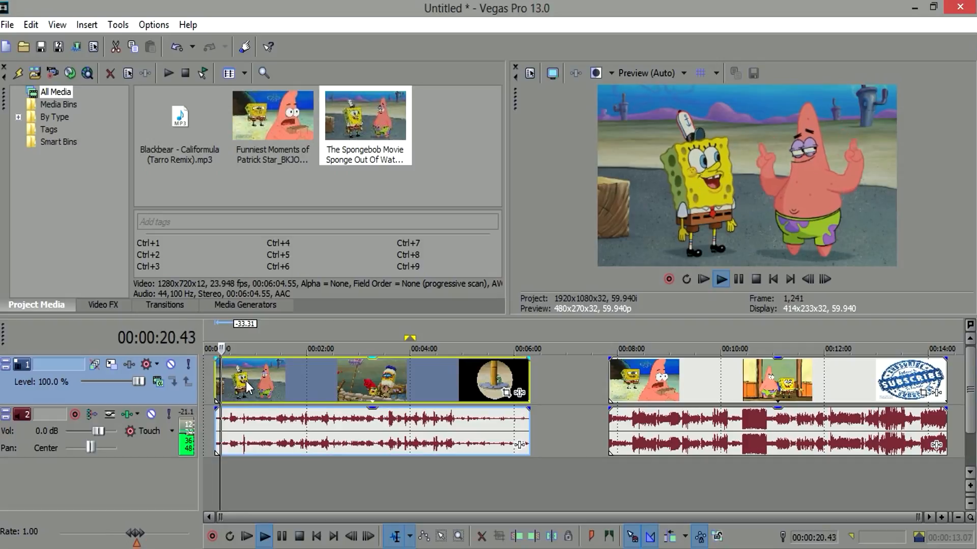
scroll(454, 403, down, 10)
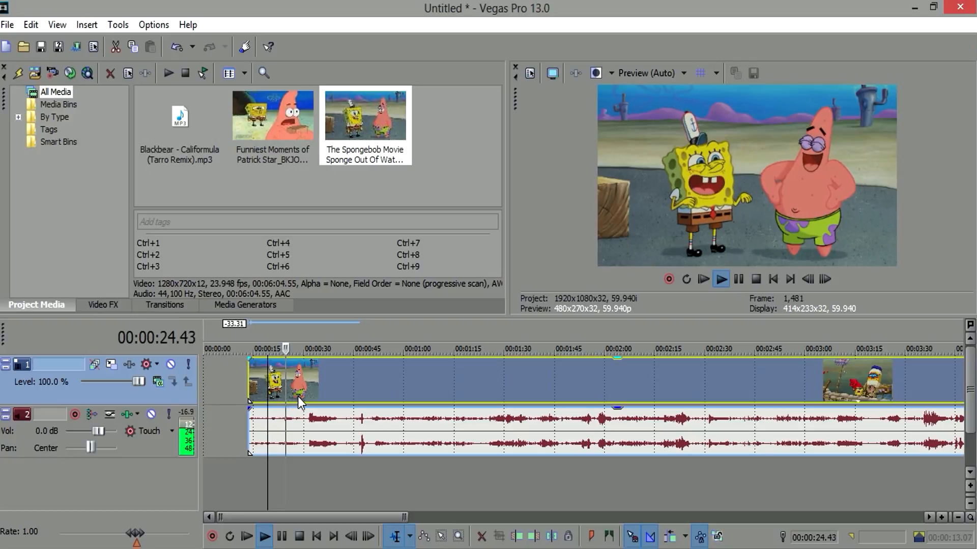
scroll(300, 397, up, 3)
key(Return)
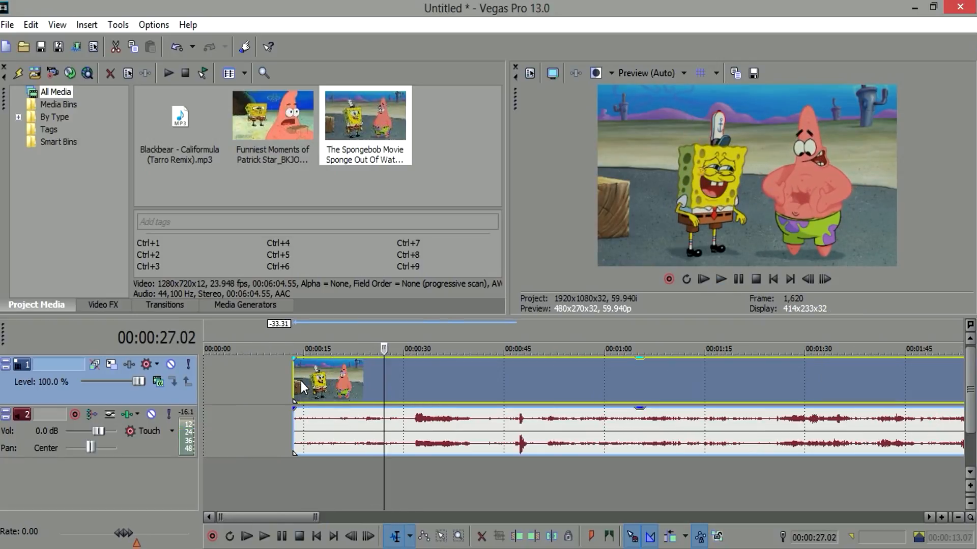
scroll(325, 400, down, 3)
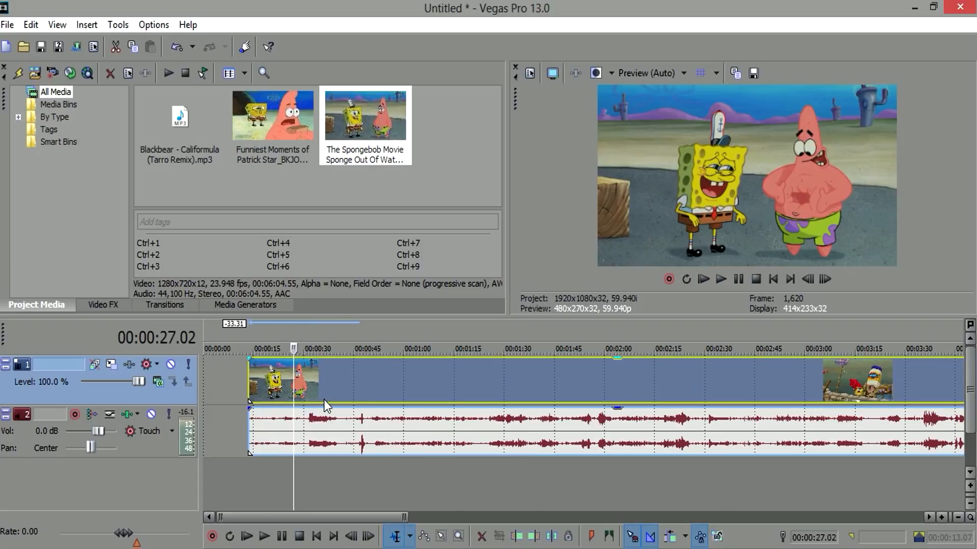
key(s)
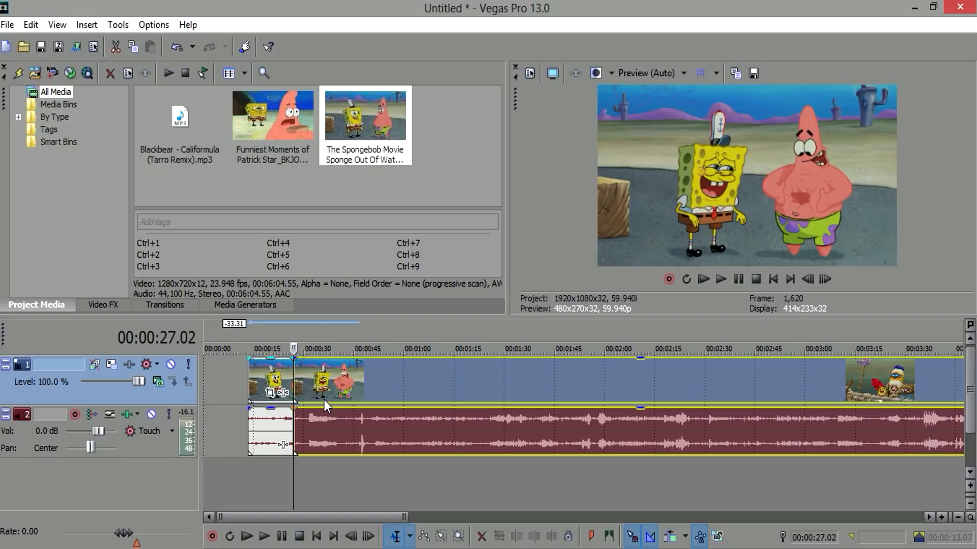
- Pull the long part after the split away from the short opening piece and delete that long part
drag(279, 376, 399, 380)
click(276, 371)
scroll(346, 386, down, 5)
scroll(400, 380, up, 1)
scroll(401, 380, down, 1)
right_click(400, 381)
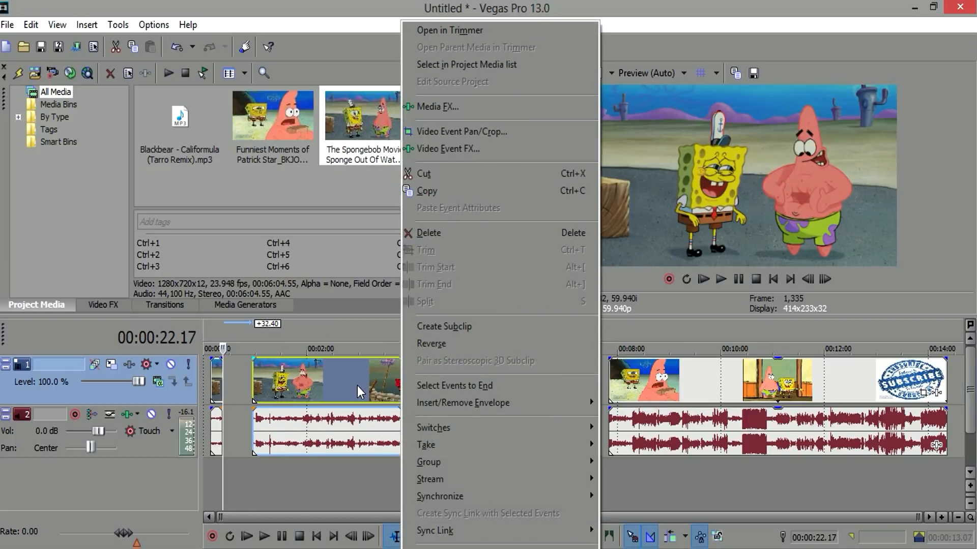
click(328, 392)
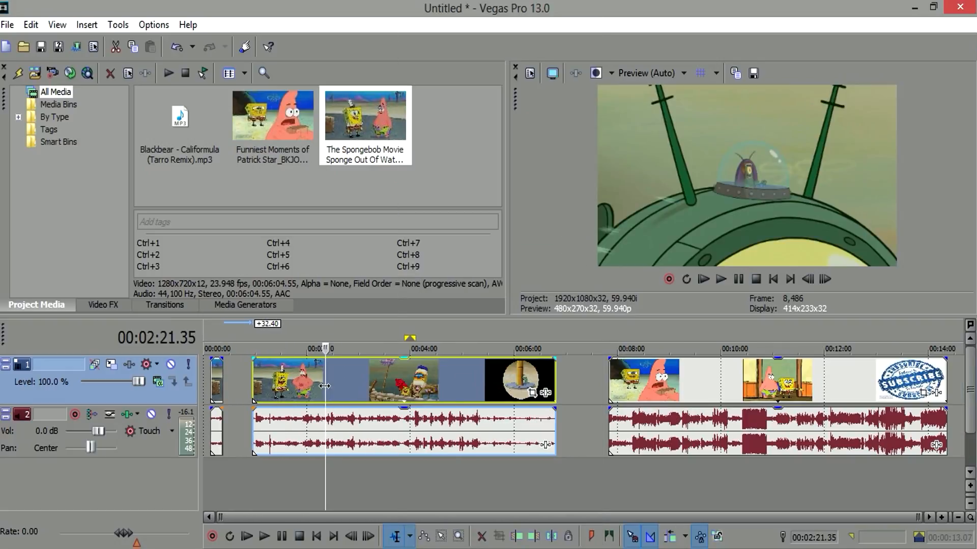
key(Delete)
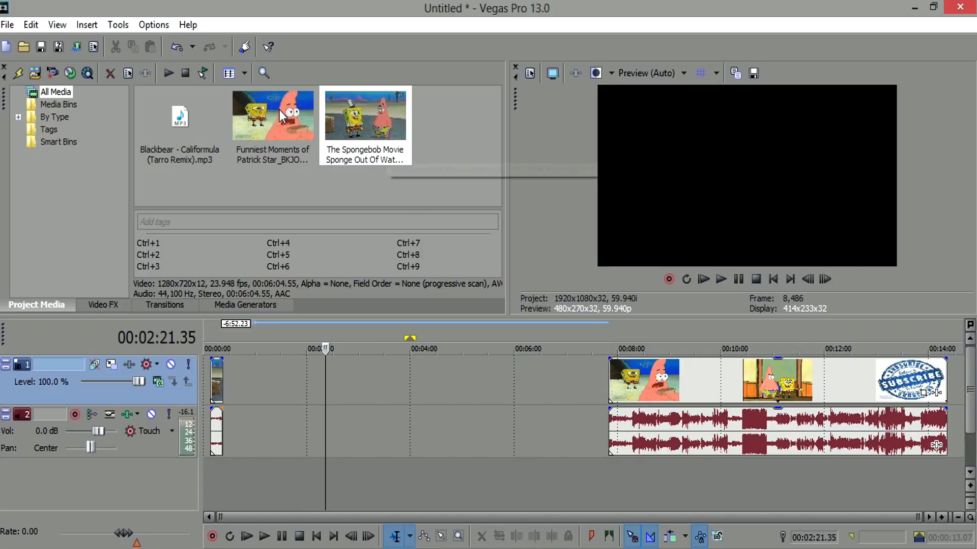
- Play the short Spongebob Movie segment from its start at 00:00:08.39 and stop the playback
click(367, 110)
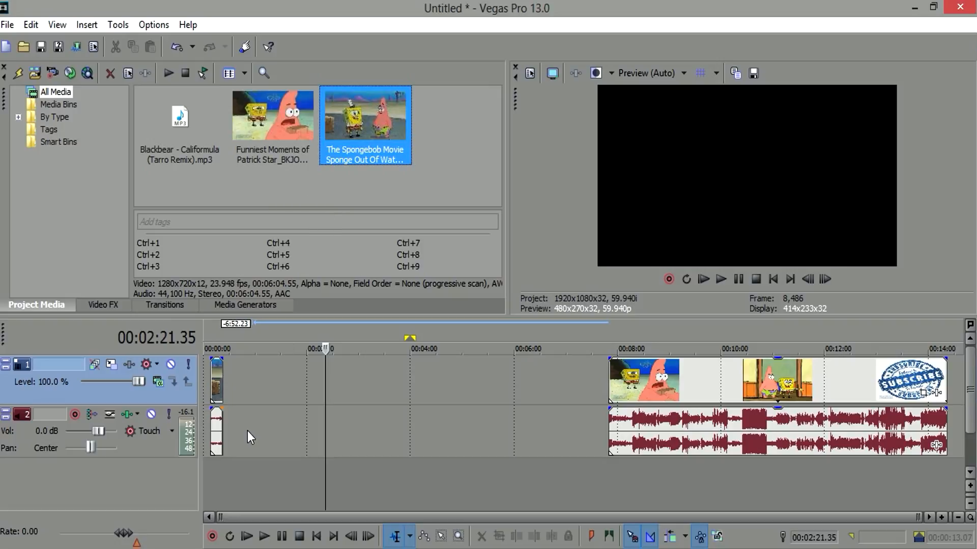
click(215, 387)
click(212, 388)
scroll(211, 388, up, 4)
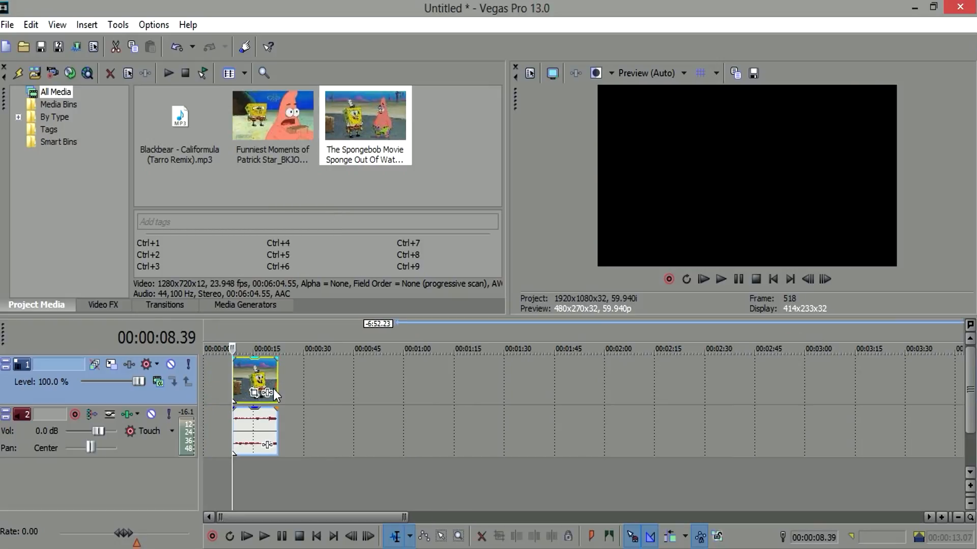
key(space)
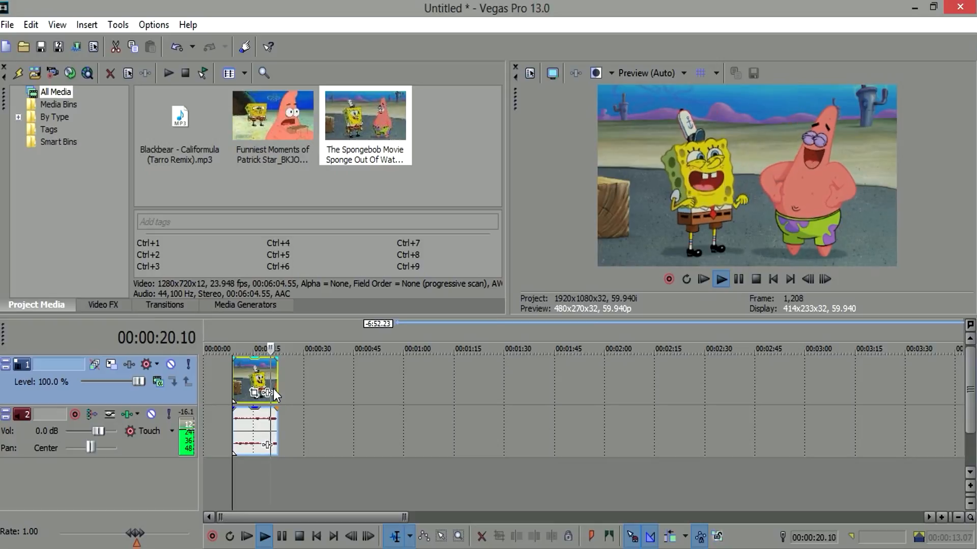
key(space)
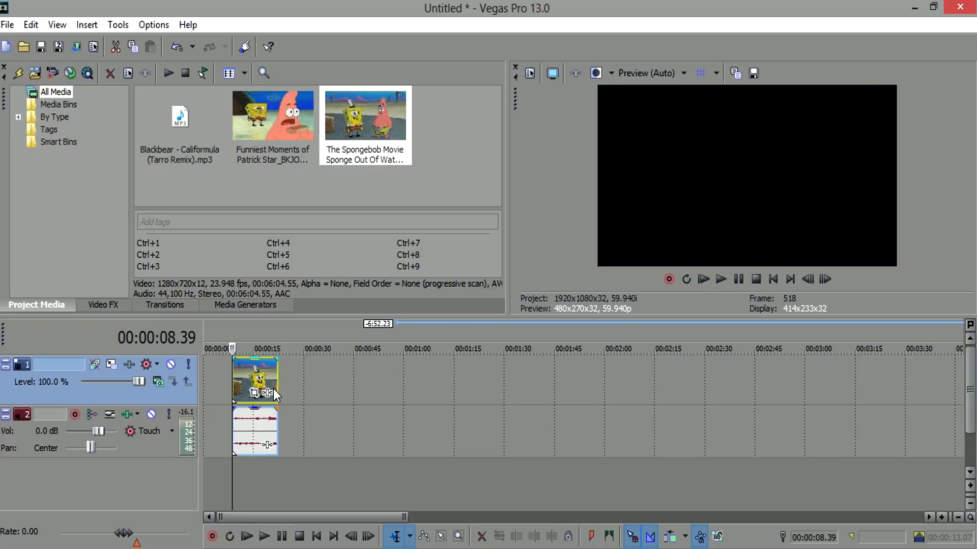
- Move the short Spongebob Movie segment along the timeline so that it starts at about 00:01:26
scroll(256, 390, down, 3)
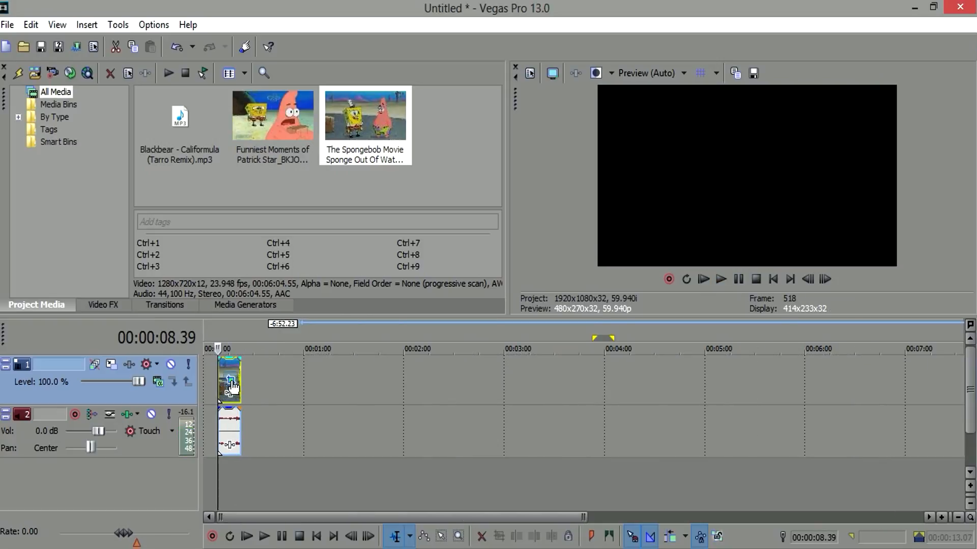
drag(228, 366, 351, 367)
click(349, 367)
scroll(349, 368, up, 3)
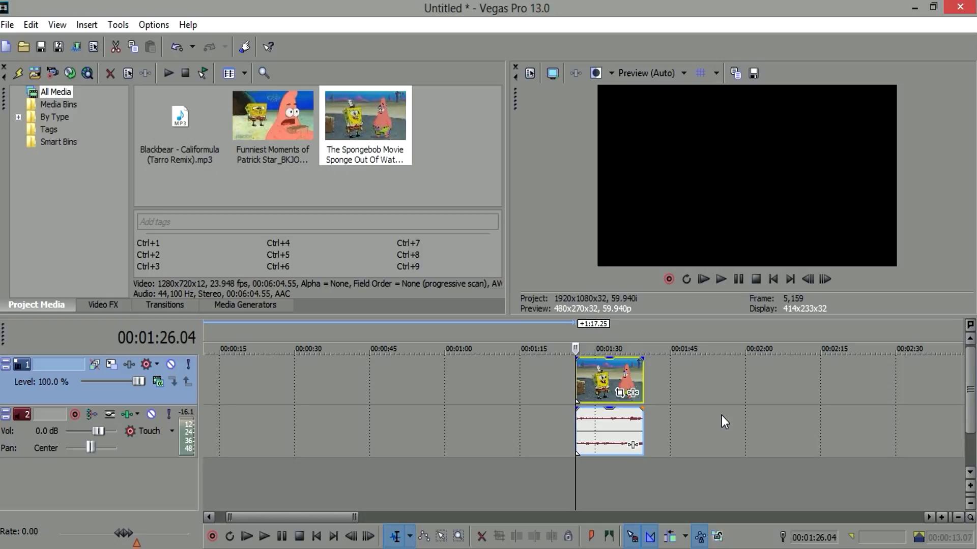
- Extend the end of the short Spongebob Movie segment by trimming its right edge out to about 00:01:46
click(637, 377)
scroll(637, 373, up, 4)
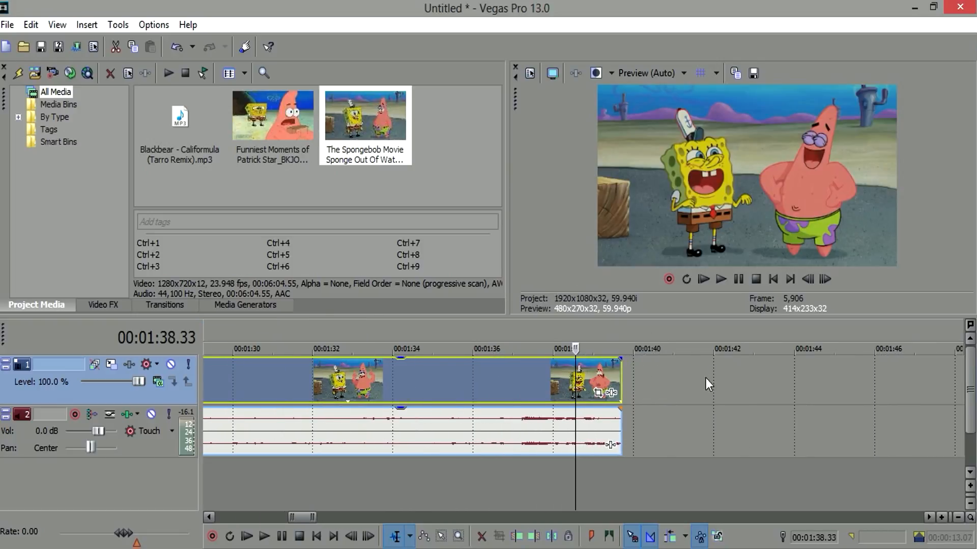
scroll(714, 377, down, 4)
scroll(593, 379, up, 4)
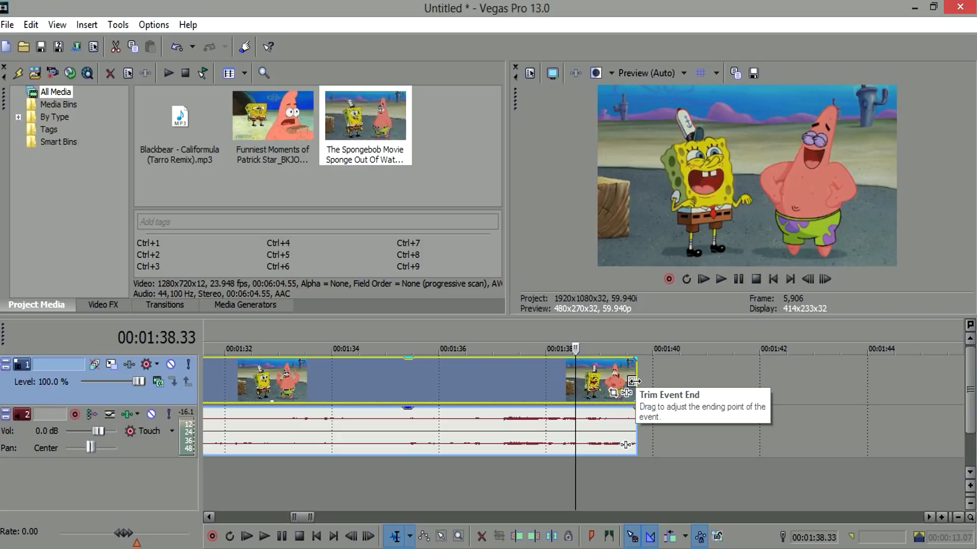
drag(634, 381, 961, 351)
scroll(370, 444, down, 3)
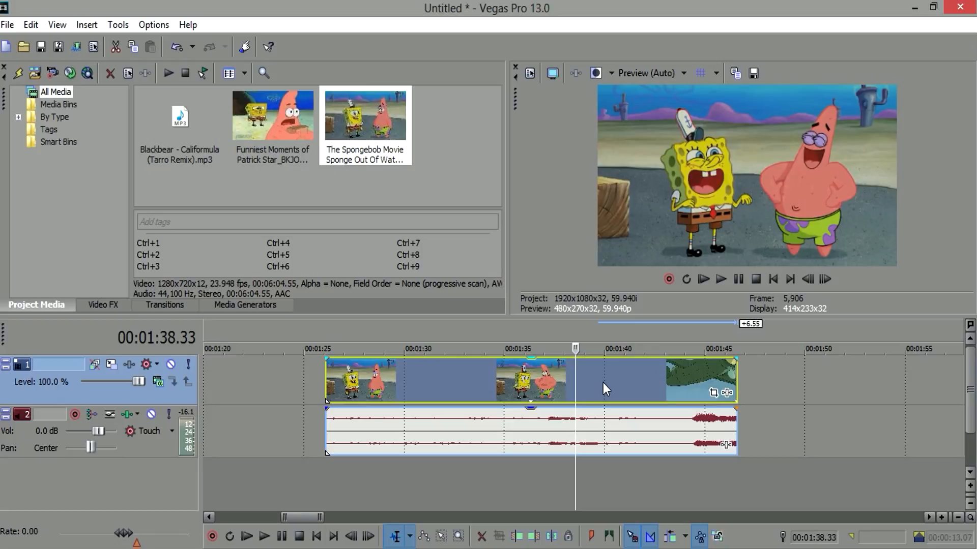
- Play the extended Spongebob Movie segment from 00:01:38.33, stop the playback and undo the end extension
key(space)
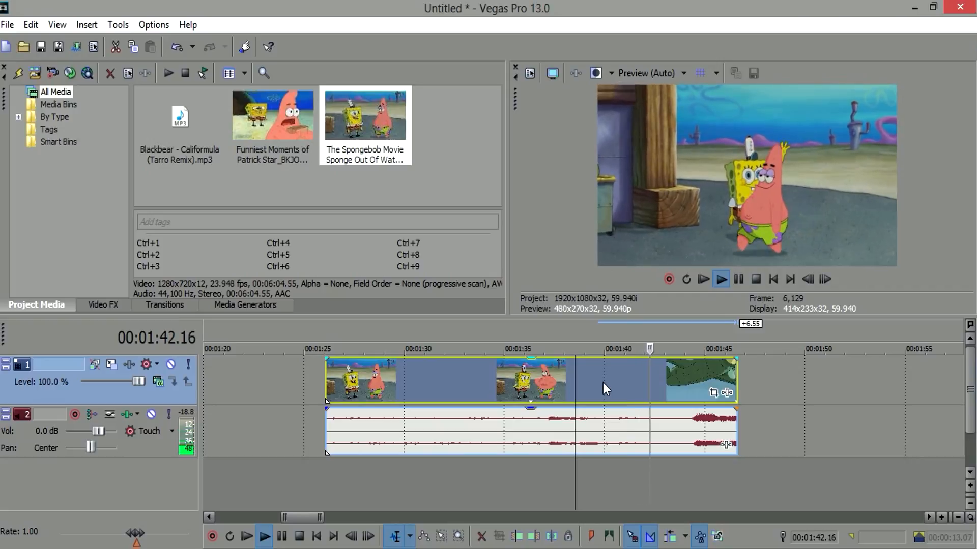
key(space)
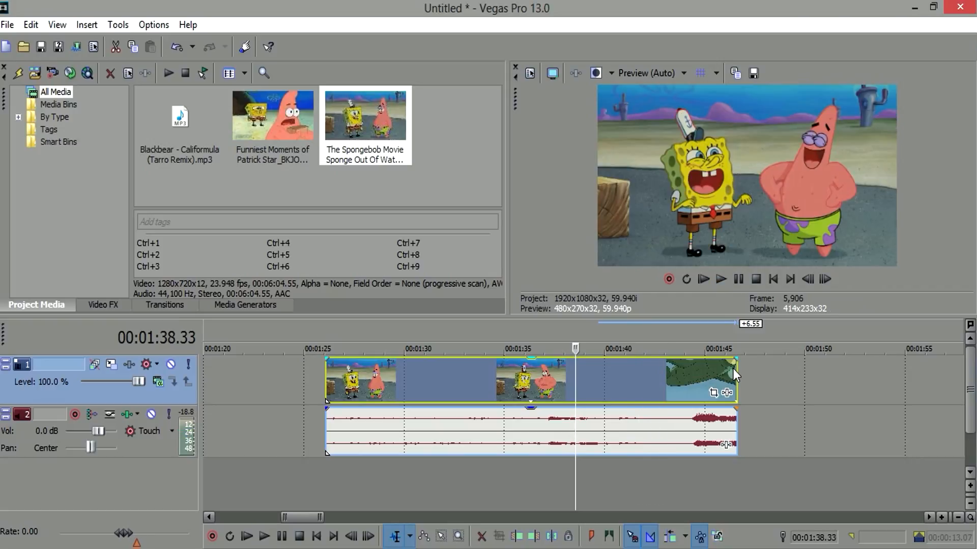
key(ctrl+z)
key(space)
key(space)
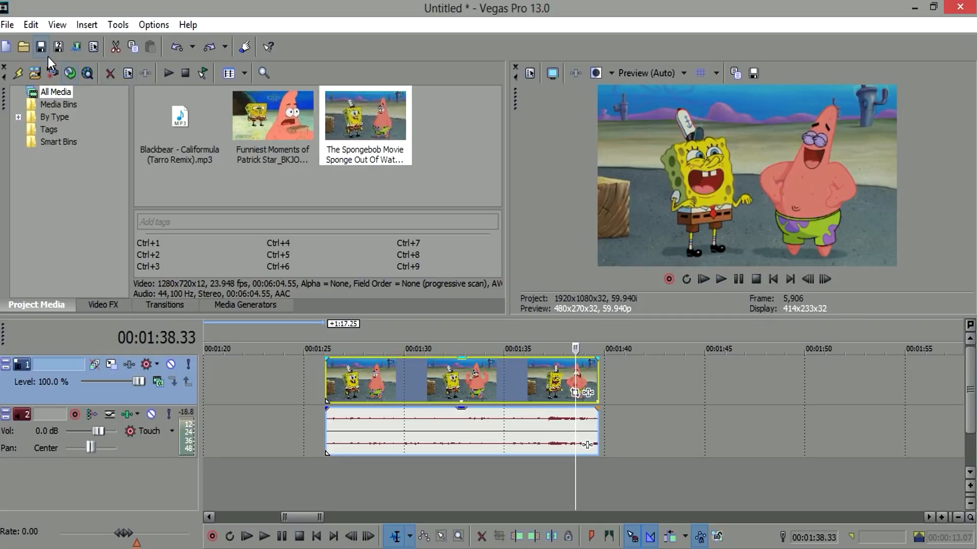
- Extend the segment's end again to about 00:01:46, play the recovered footage near its end and undo the extension
drag(606, 371, 704, 378)
click(704, 377)
key(space)
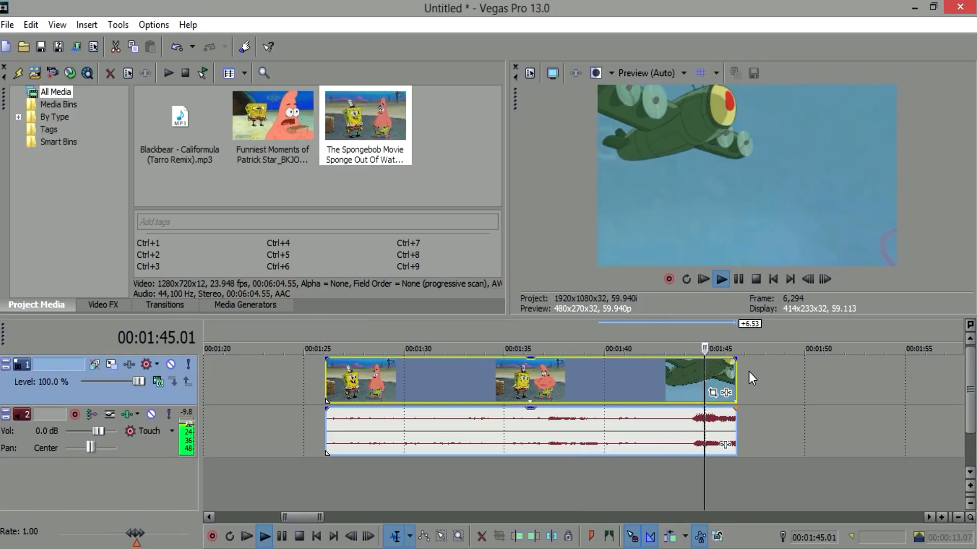
key(space)
key(ctrl+z)
- Split the Spongebob Movie segment near its start at 00:01:28.20 and undo that split
click(499, 371)
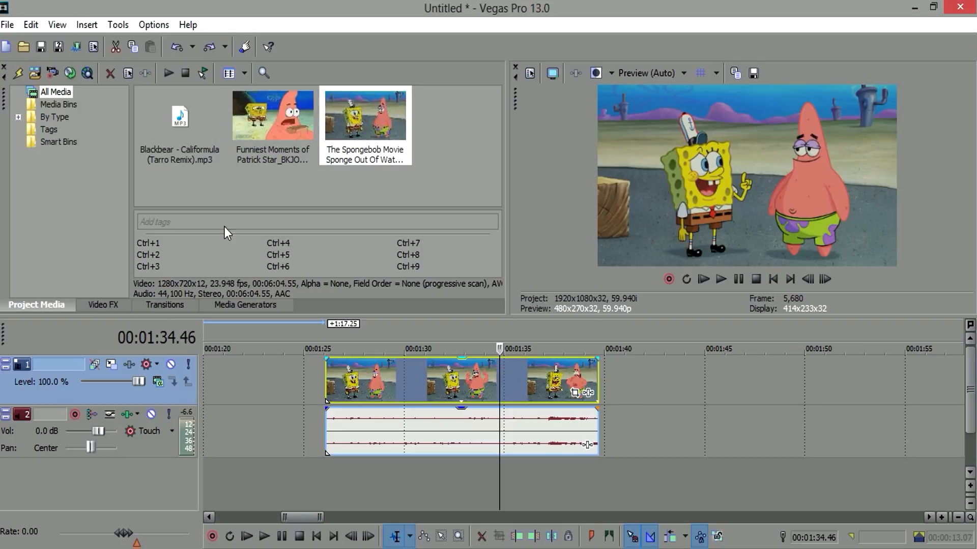
click(333, 373)
scroll(338, 373, up, 3)
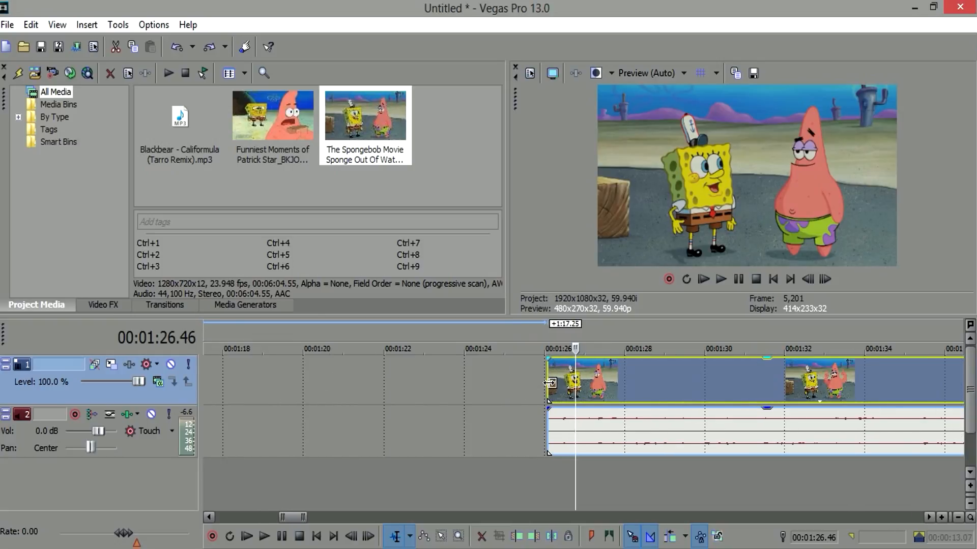
scroll(549, 383, down, 3)
click(605, 382)
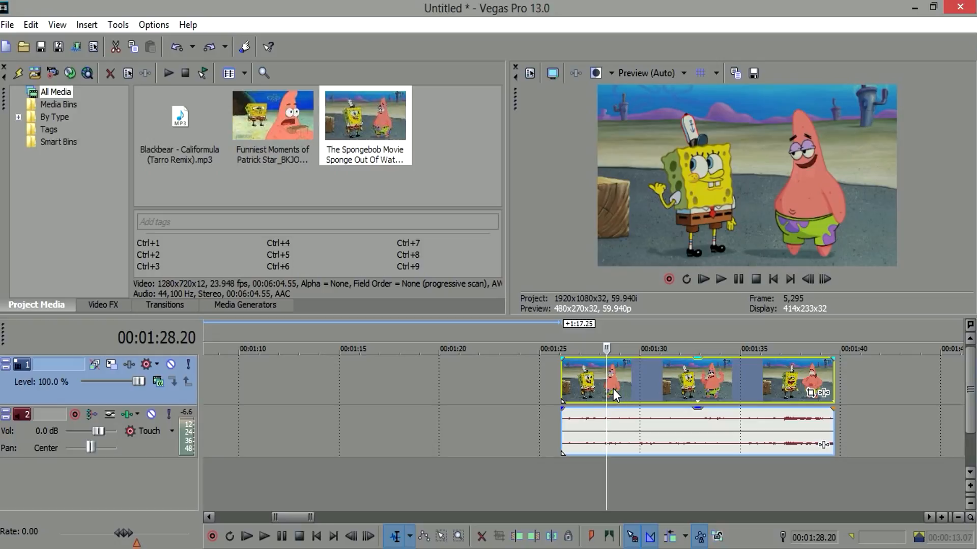
key(s)
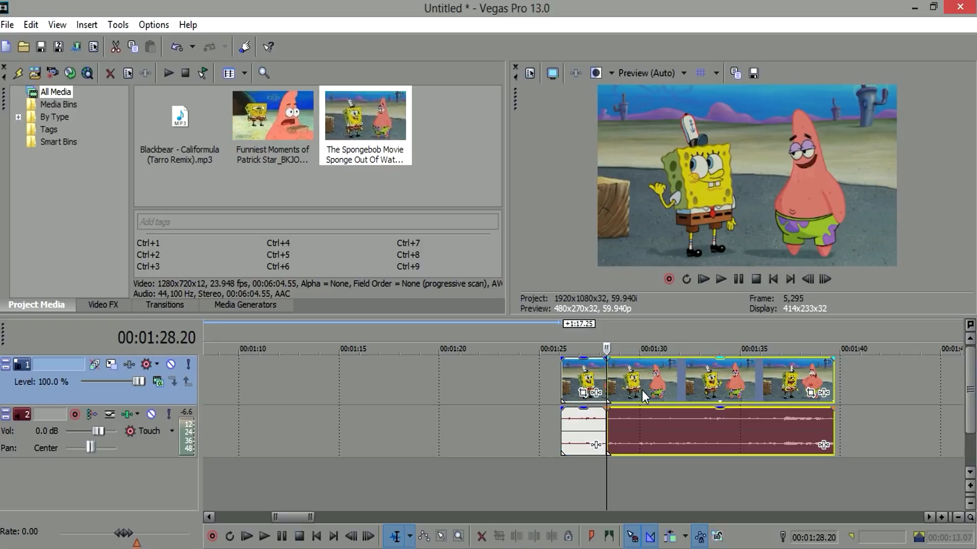
key(ctrl+z)
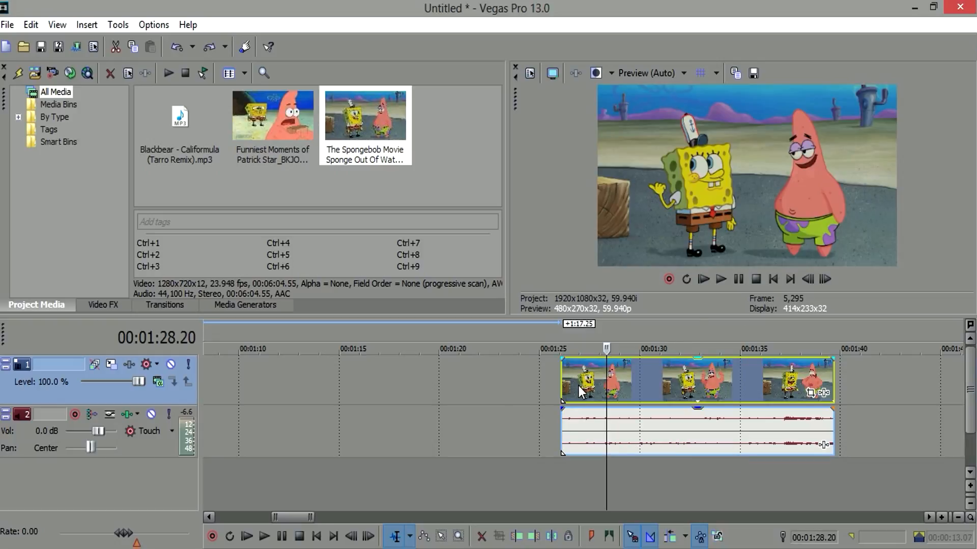
- Trim the start of the Spongebob Movie segment to the cursor at 00:01:28.20 and play it from the new start
drag(563, 385, 607, 385)
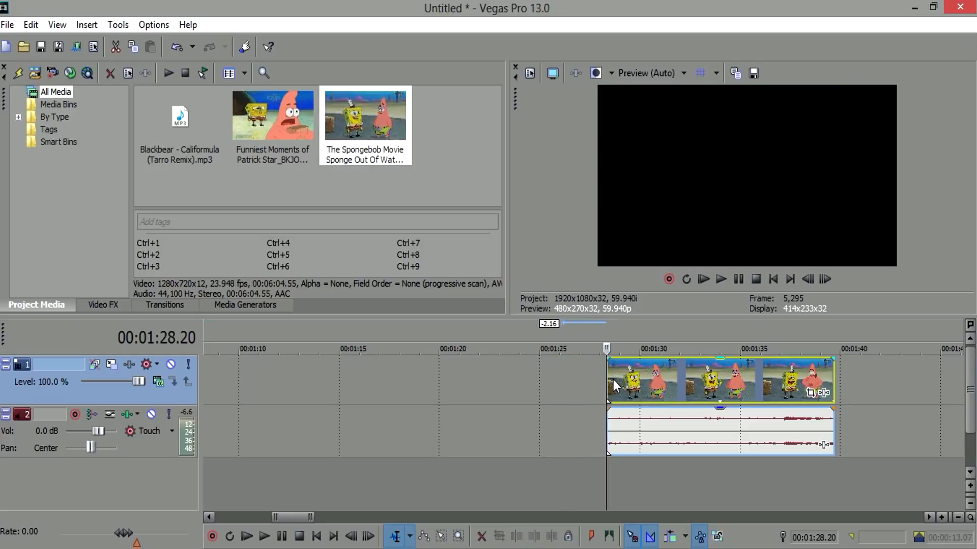
key(space)
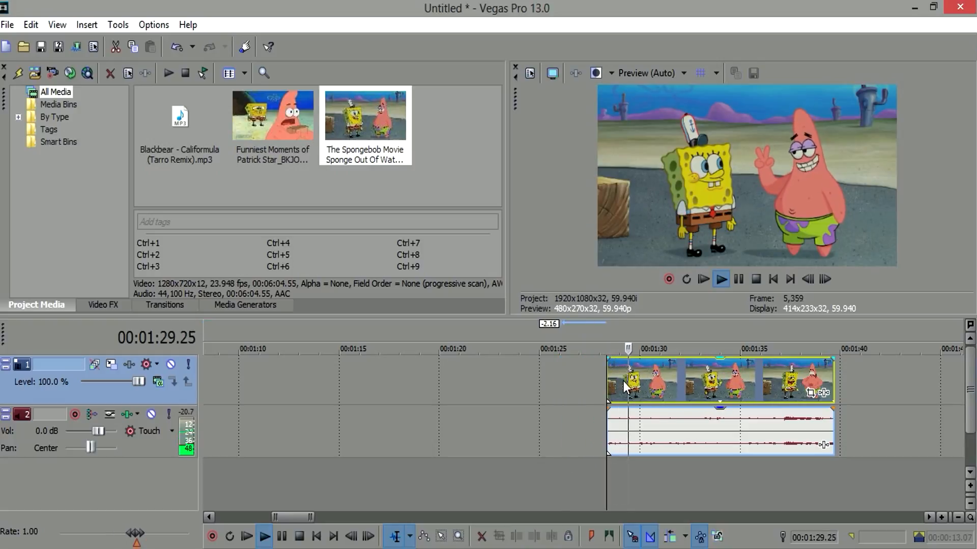
key(space)
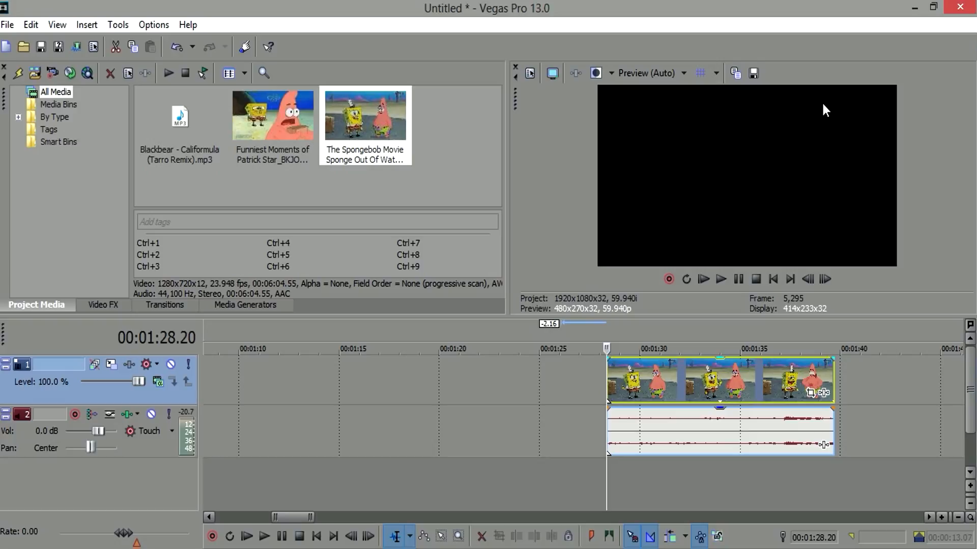
key(space)
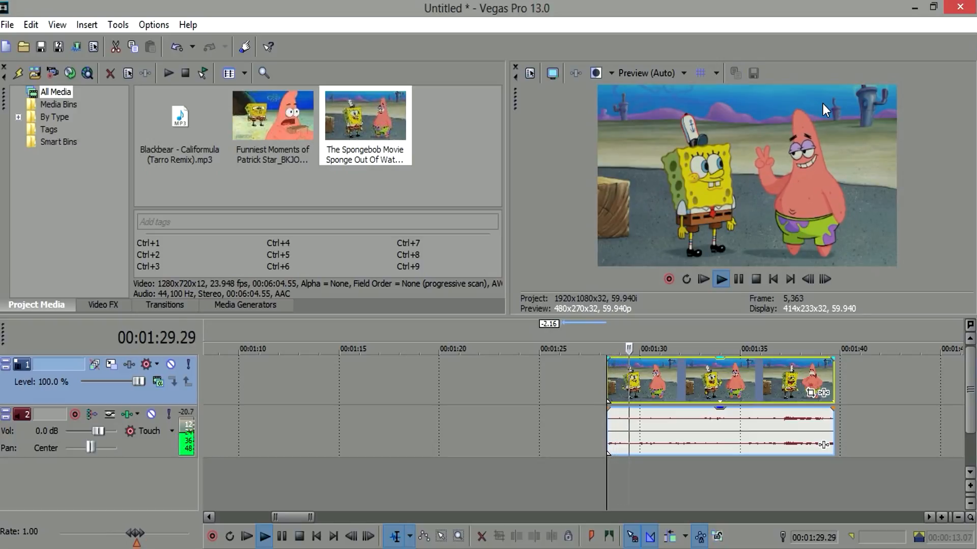
key(space)
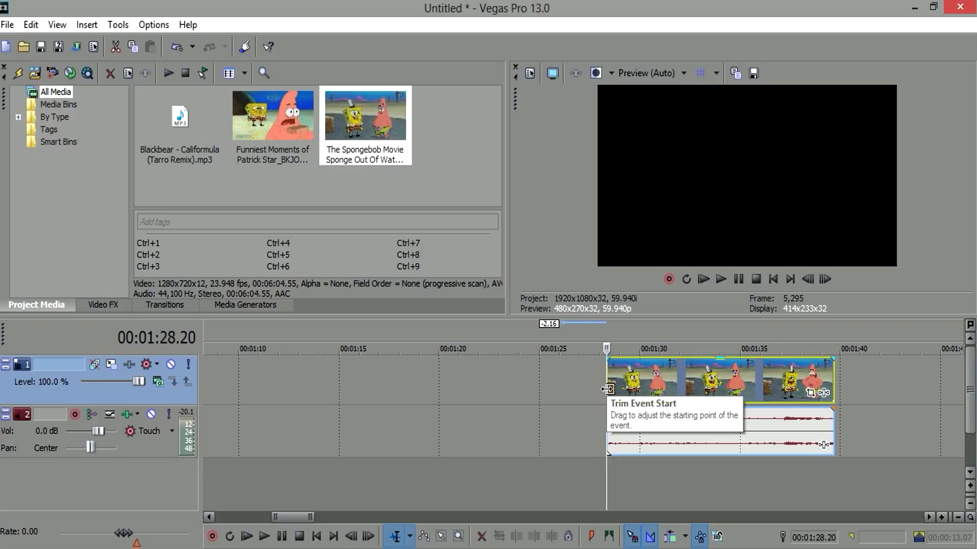
- Extend the segment's start back to about 00:01:26, then out to about 00:01:23, and place the cursor at the audio notch
drag(607, 389, 560, 390)
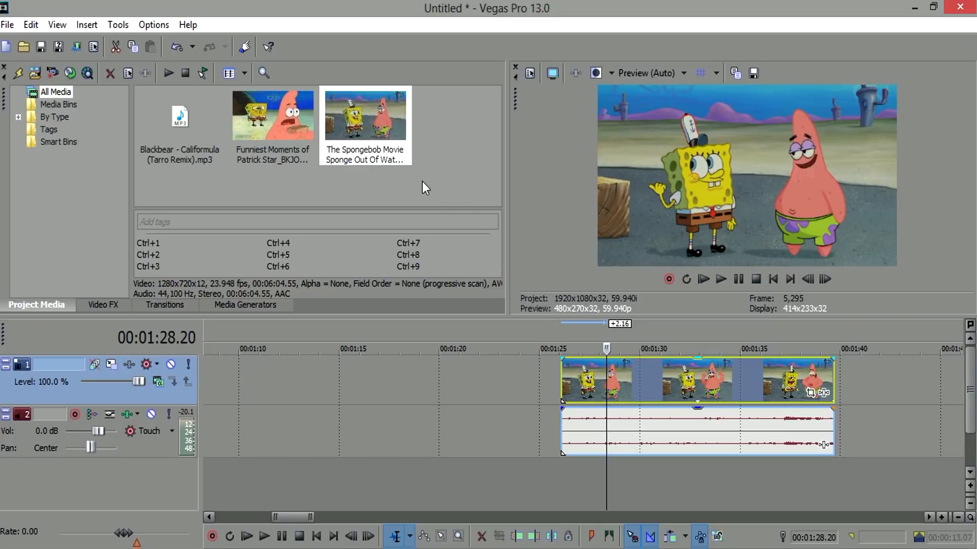
drag(559, 375, 512, 375)
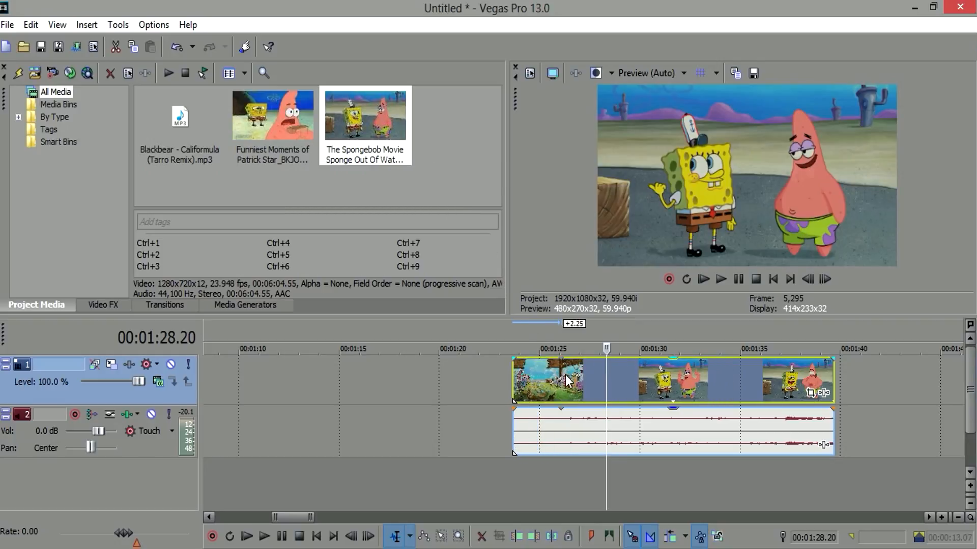
click(561, 413)
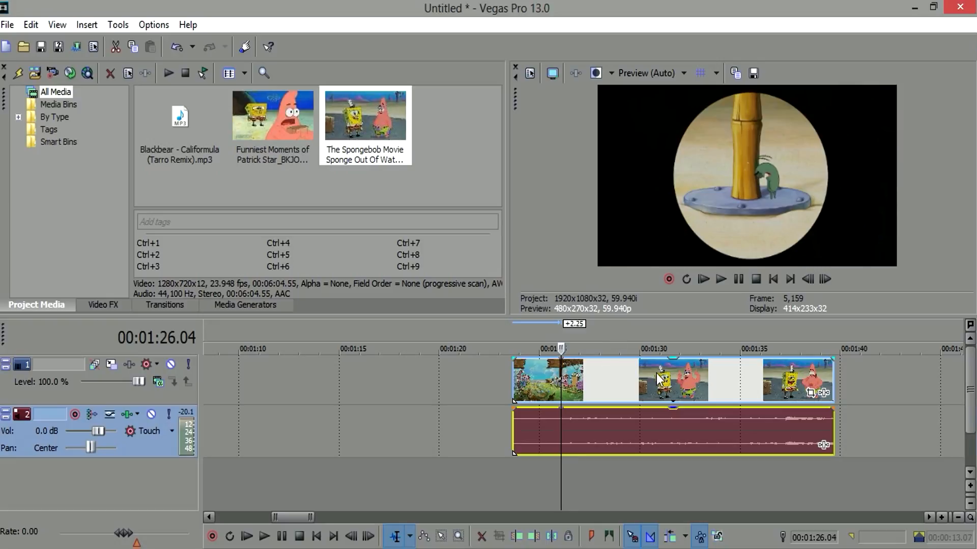
- Play the extended Spongebob Movie segment from near its beginning and place the cursor at 00:01:25.25
click(532, 380)
click(522, 389)
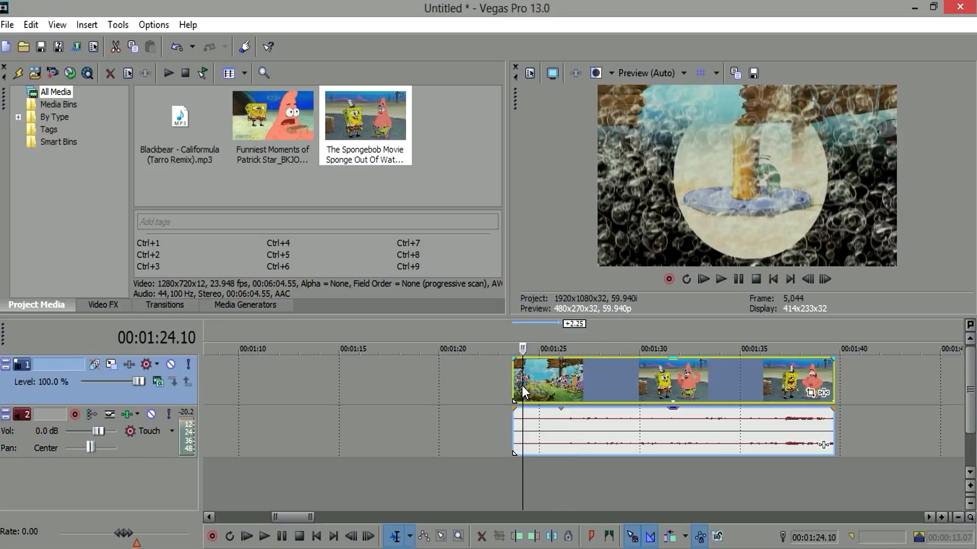
key(space)
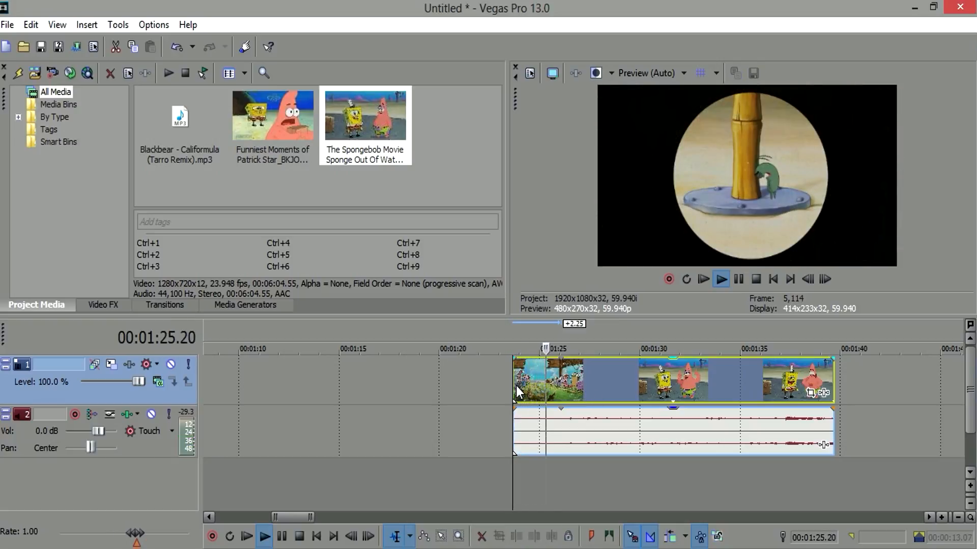
key(space)
click(547, 374)
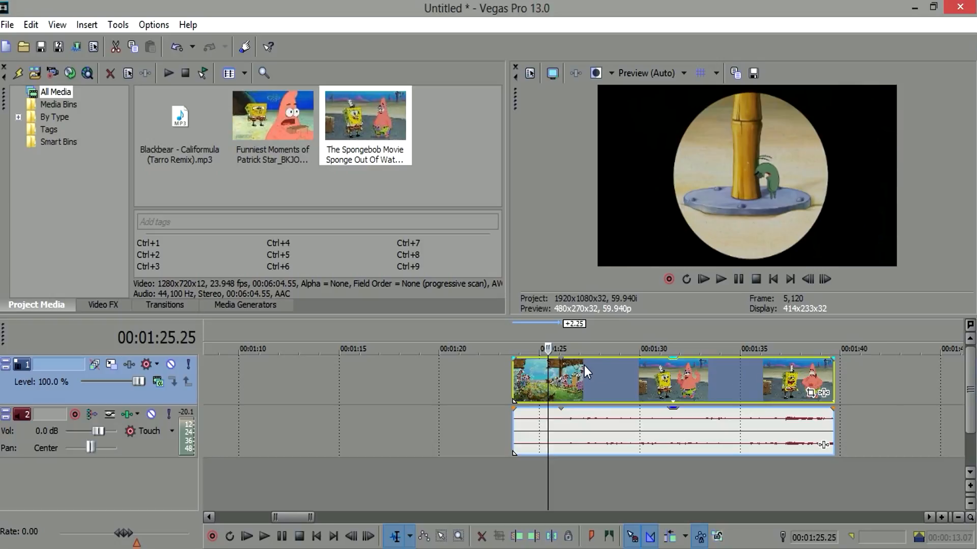
- Trim the segment's start to 00:01:26.04 and move the segment to the very beginning of the timeline
drag(519, 394, 563, 395)
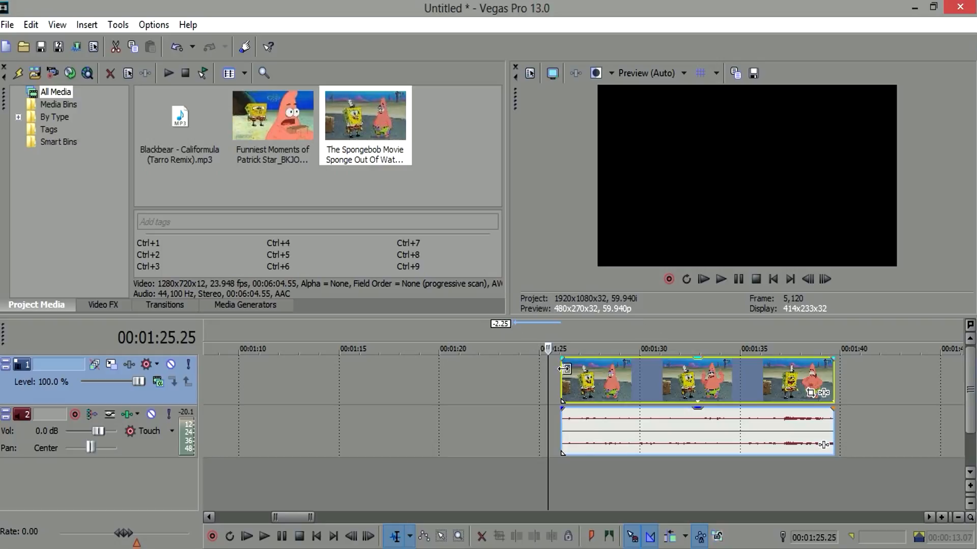
scroll(631, 371, down, 3)
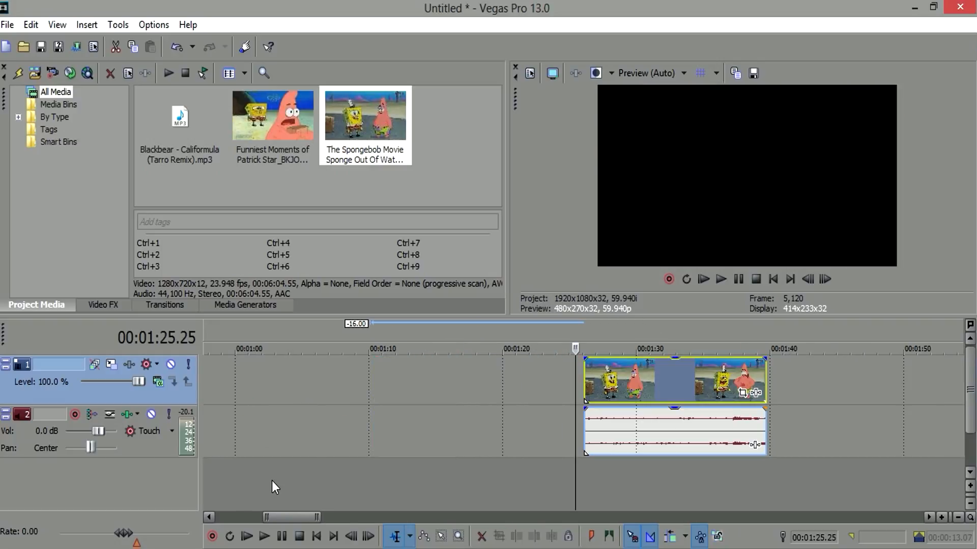
scroll(362, 428, down, 5)
drag(429, 379, 213, 403)
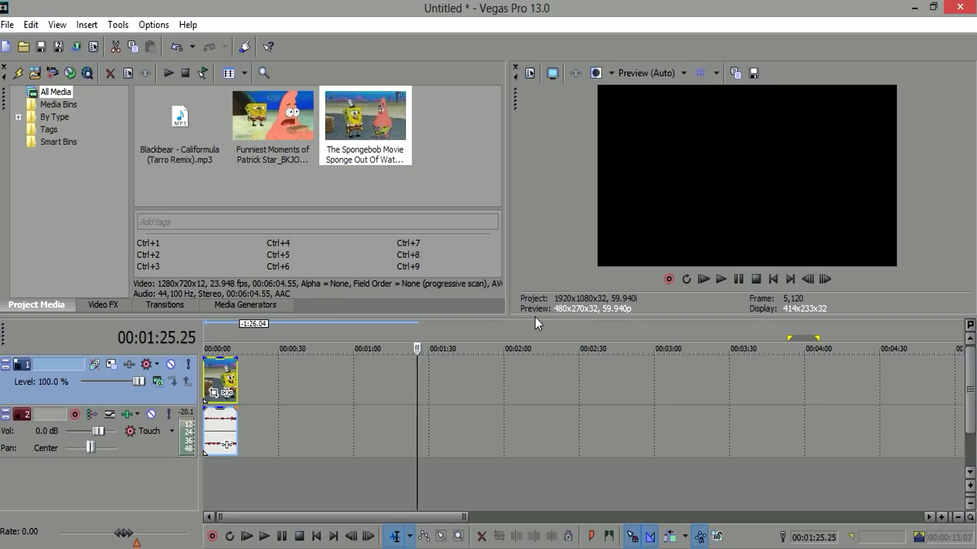
- Mark a time range from about 00:02:12 to 00:03:26 and select the short segment at the timeline's beginning
drag(535, 326, 720, 347)
click(640, 412)
scroll(640, 412, down, 2)
scroll(640, 412, down, 2)
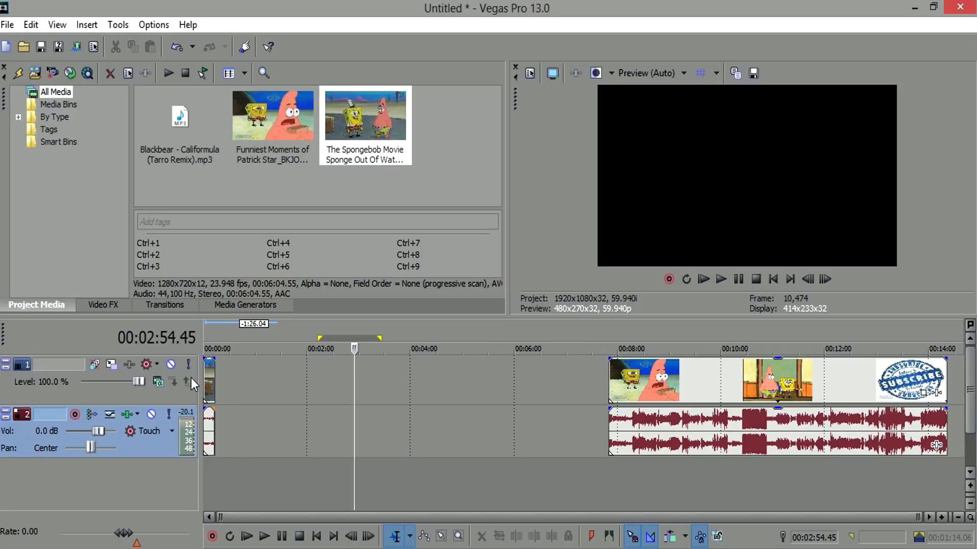
click(210, 375)
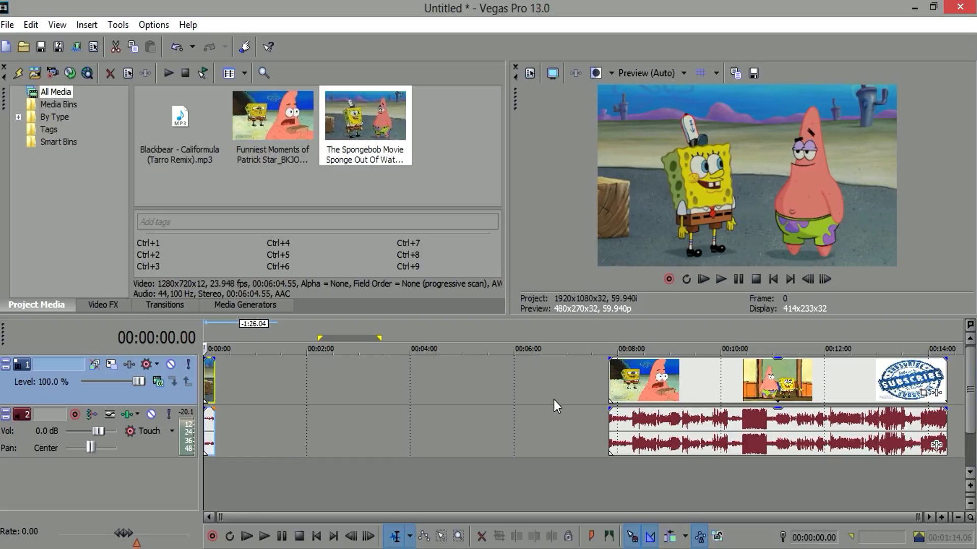
- Sample the Funniest Moments of Patrick Star clip at several points, play it around 00:10:20 and stop at 00:10:23.19
click(659, 386)
click(737, 399)
click(776, 396)
click(941, 385)
click(881, 403)
click(777, 402)
key(space)
click(737, 392)
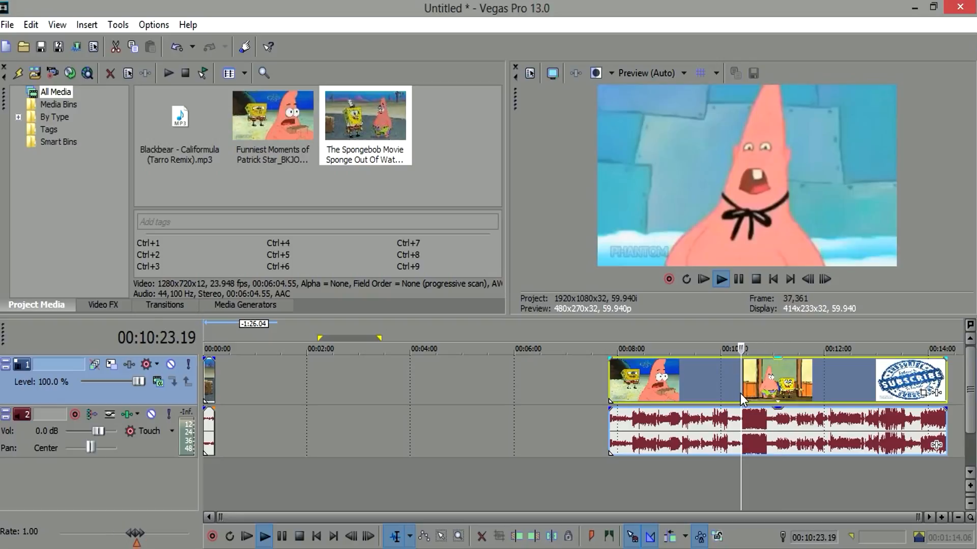
scroll(740, 393, up, 5)
key(space)
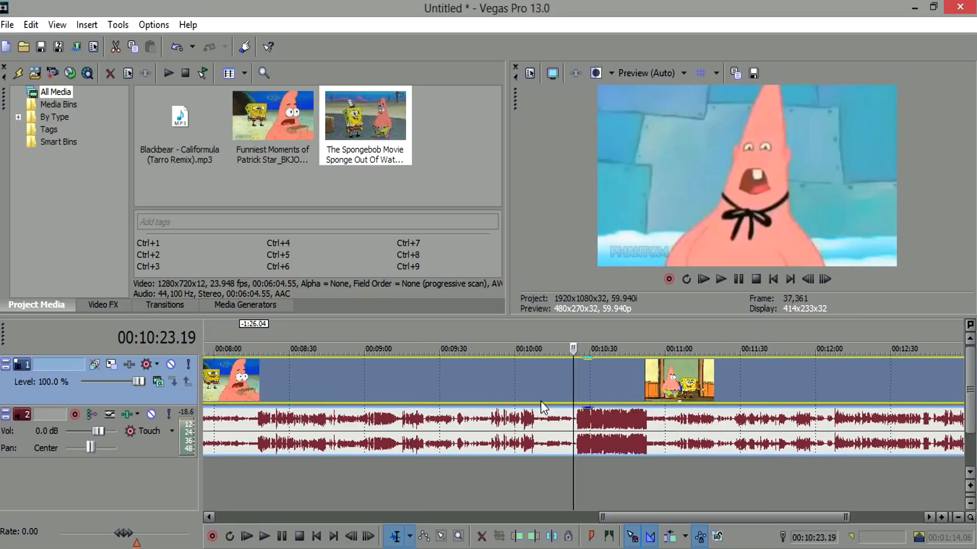
- Place the cursor at 00:10:18.29 in the Patrick Star clip and check the playback around that point
key(space)
click(563, 392)
click(561, 391)
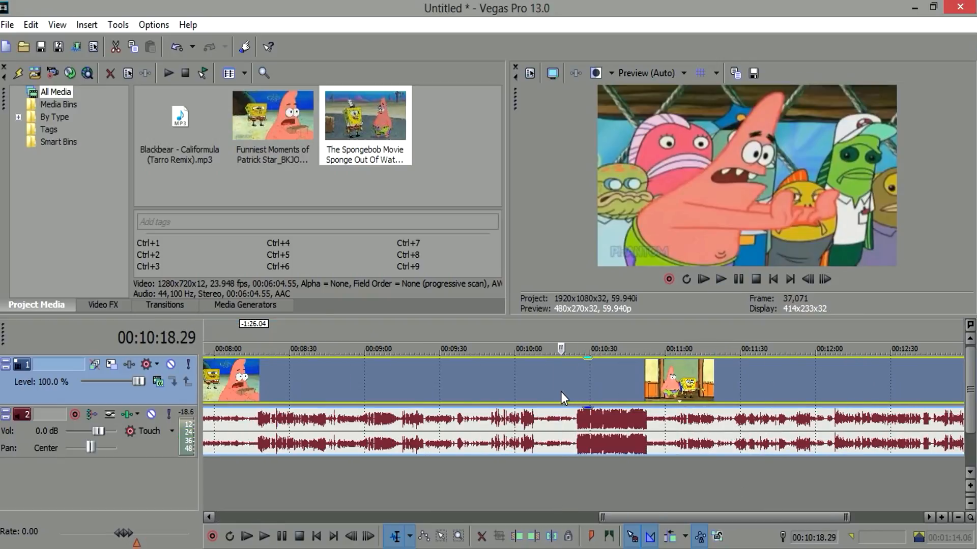
scroll(560, 391, up, 3)
key(space)
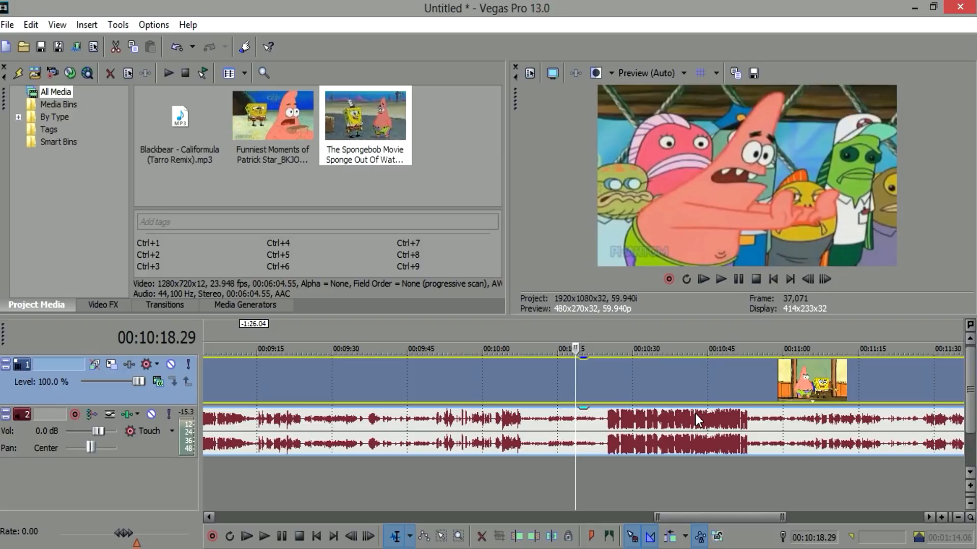
- Step back and forth frame by frame around the scene change near 00:10:18 in the Patrick Star clip, ending at 00:10:18.21
key(Left)
key(Left)
key(Left)
key(Left)
key(Right)
key(Left)
key(Right)
key(Right)
key(Right)
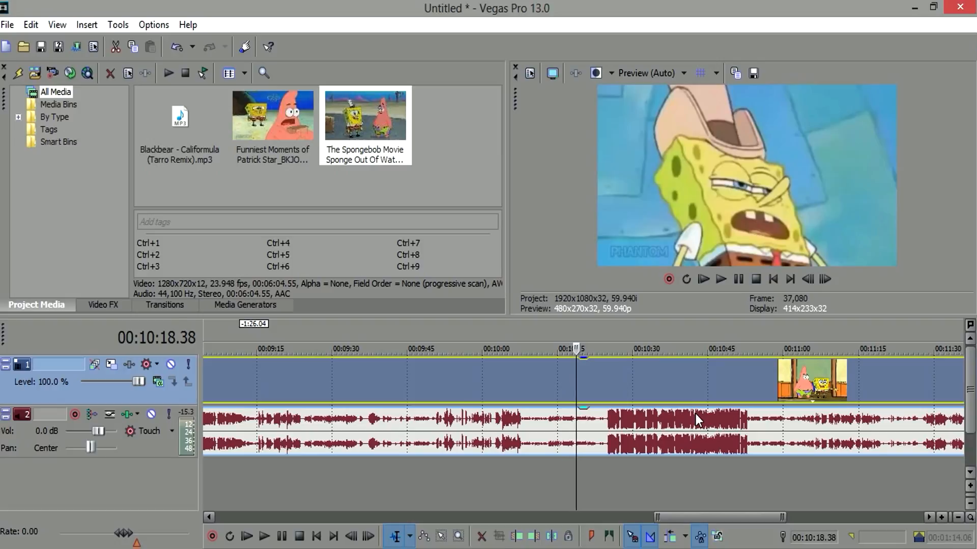
key(Left)
key(Right)
key(Right)
click(807, 280)
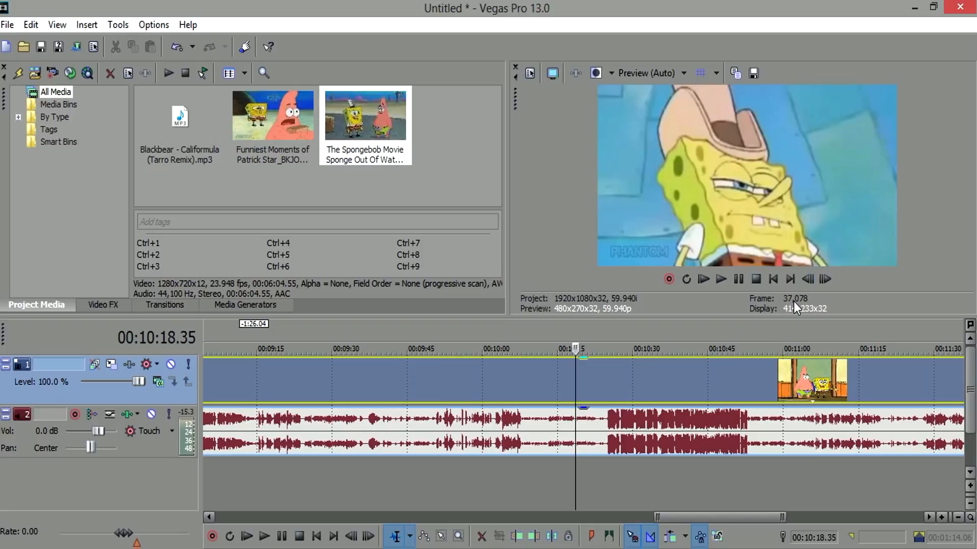
click(808, 280)
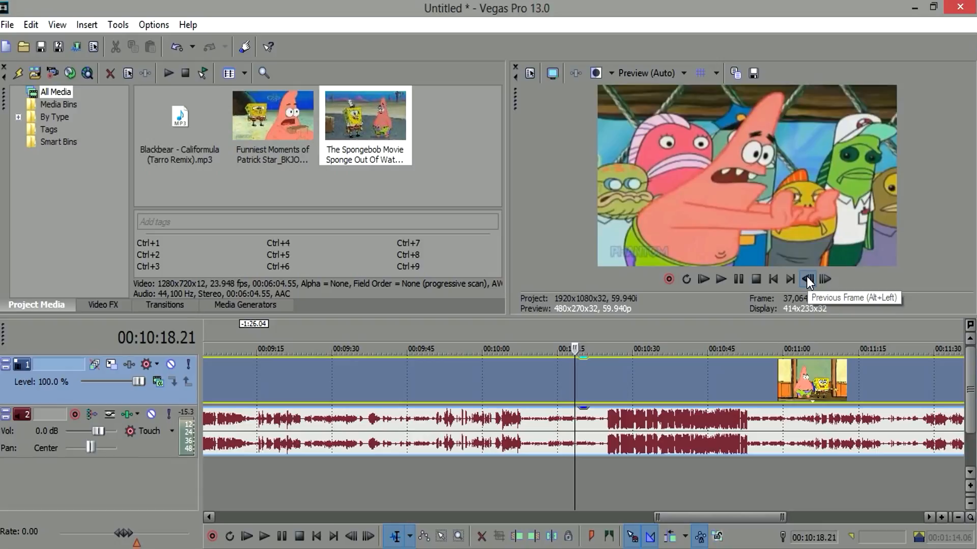
- Split the Patrick Star clip at 00:10:18.29, on the first frame after the scene change
key(space)
key(space)
key(space)
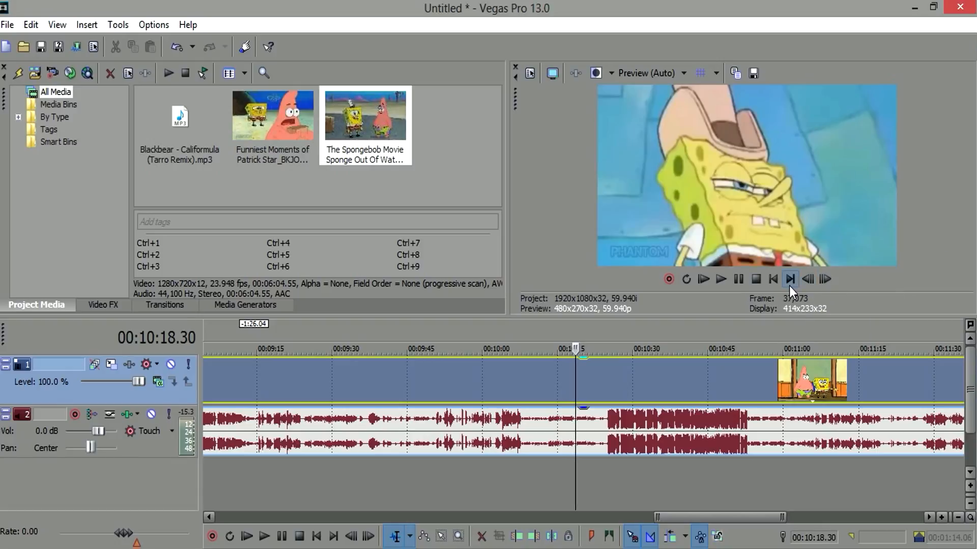
click(804, 279)
click(804, 279)
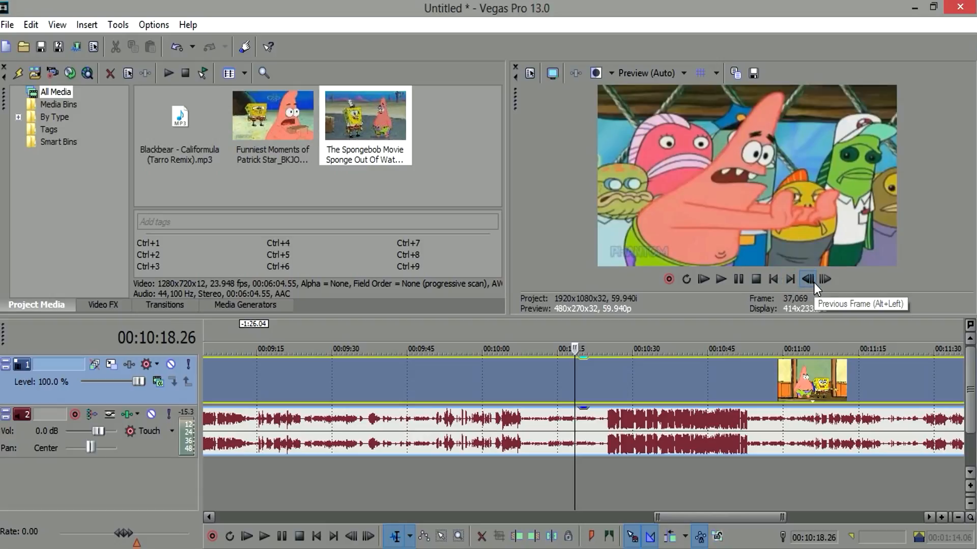
click(824, 280)
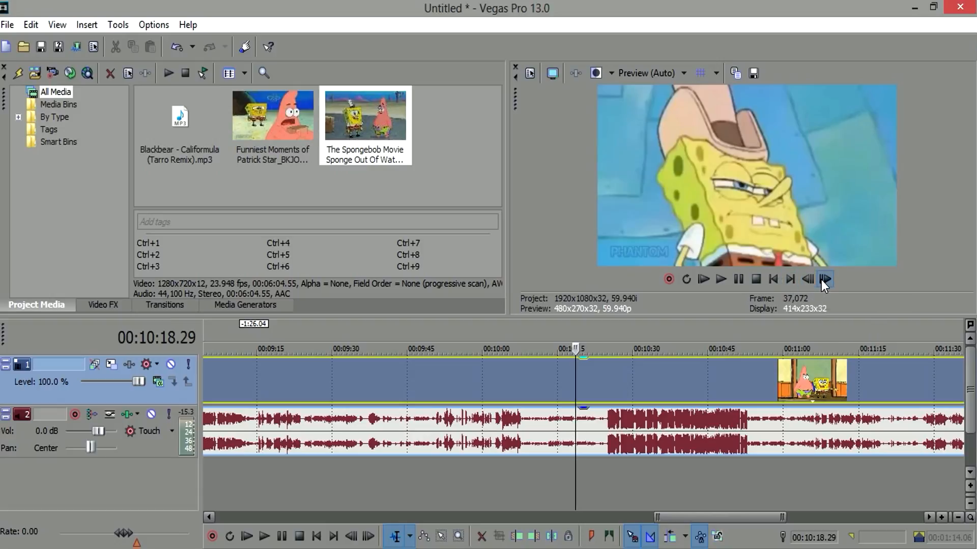
key(s)
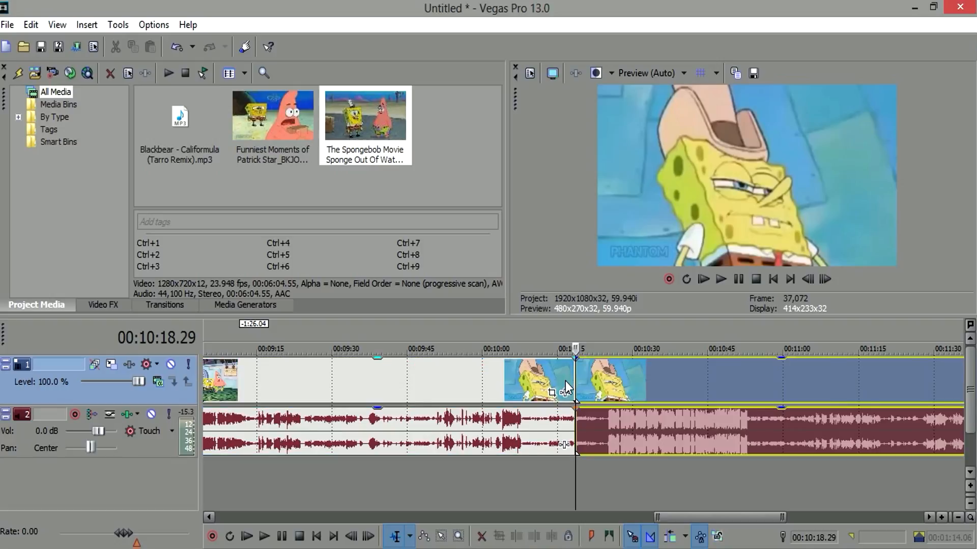
- Delete the part of the Patrick Star clip before the split at 00:10:18.29
click(565, 380)
scroll(565, 380, down, 3)
right_click(568, 380)
click(611, 234)
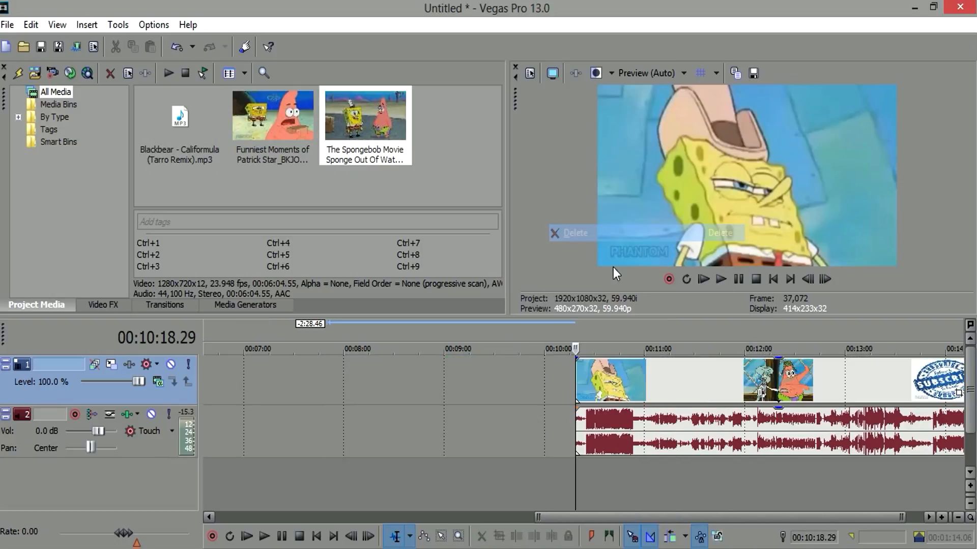
- Step back frame by frame from 00:10:25.11 in the remaining Patrick Star clip to look for the previous scene change
click(585, 374)
scroll(585, 375, up, 4)
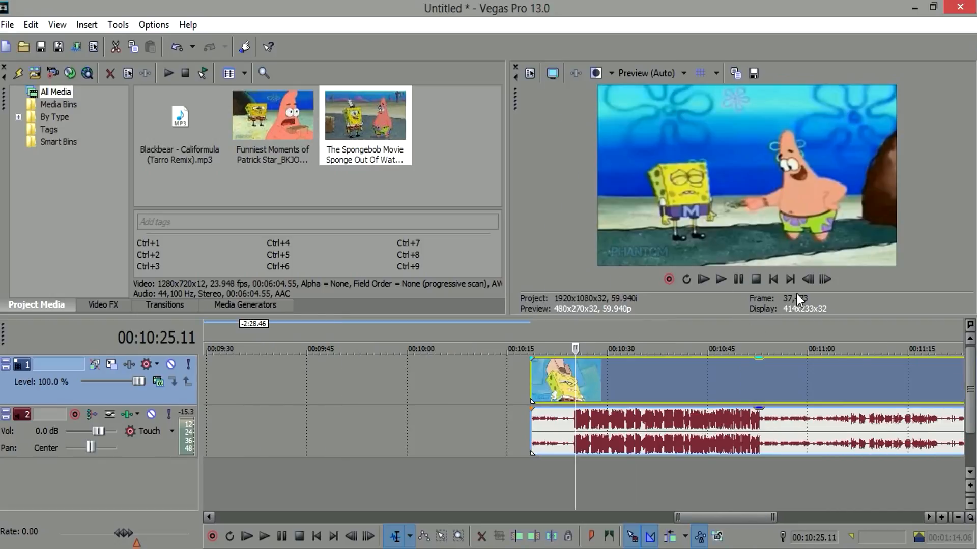
click(807, 279)
click(808, 279)
click(807, 279)
click(808, 279)
click(808, 278)
click(807, 277)
click(807, 277)
click(808, 277)
click(807, 277)
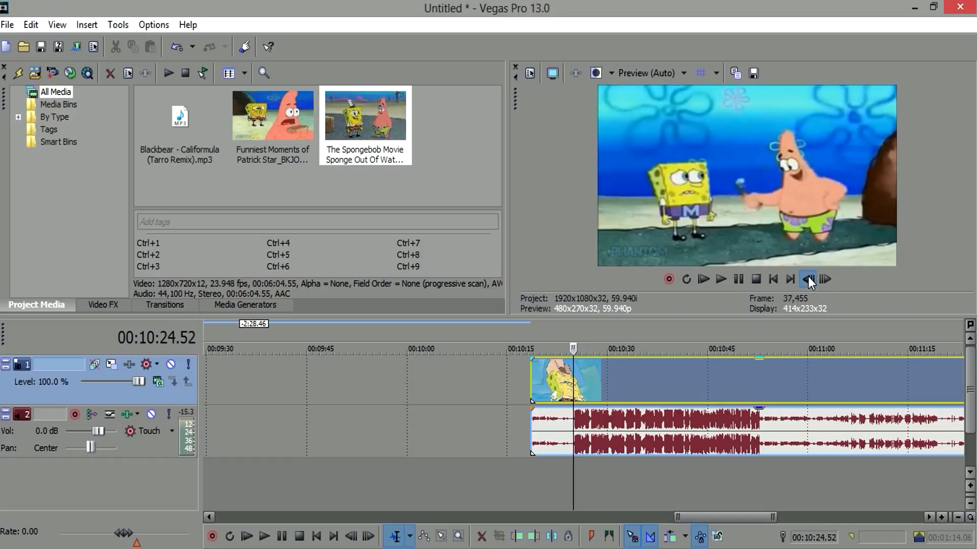
click(808, 278)
scroll(636, 399, up, 4)
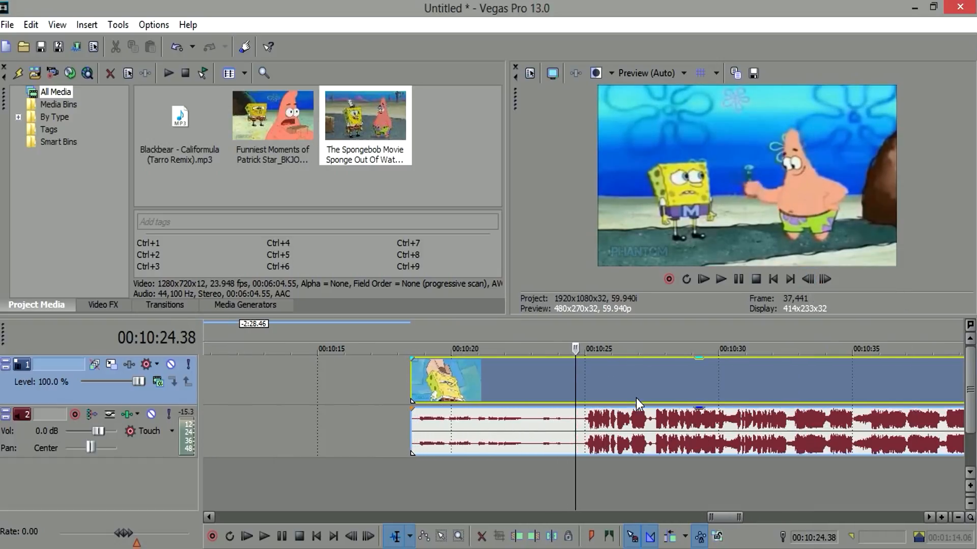
- Find the last frame of the Patrick close-up by stepping through frames and split the clip there, at 00:10:24.28
click(545, 415)
drag(553, 415, 565, 415)
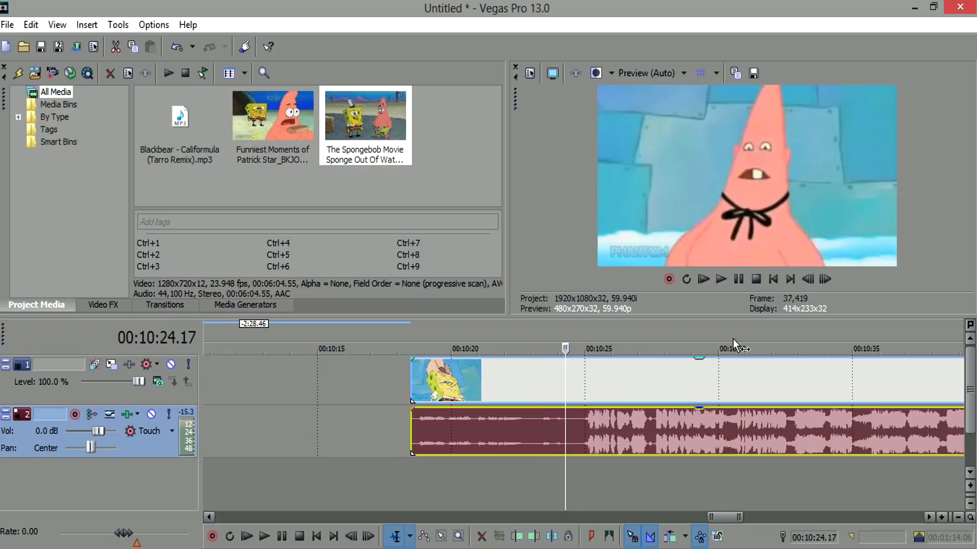
click(826, 281)
click(826, 281)
click(826, 281)
click(826, 281)
click(804, 279)
click(804, 280)
click(804, 280)
click(804, 279)
click(804, 279)
click(804, 280)
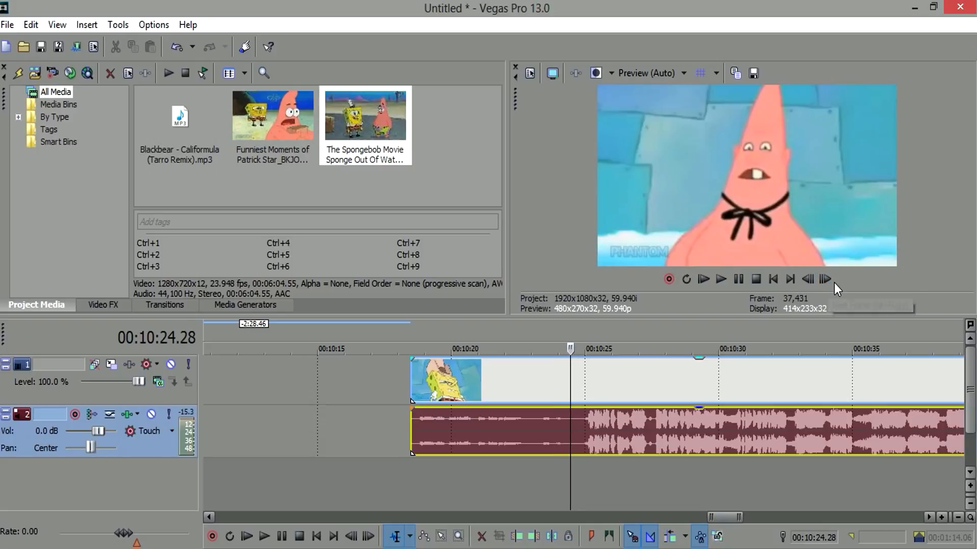
click(826, 280)
click(811, 280)
key(s)
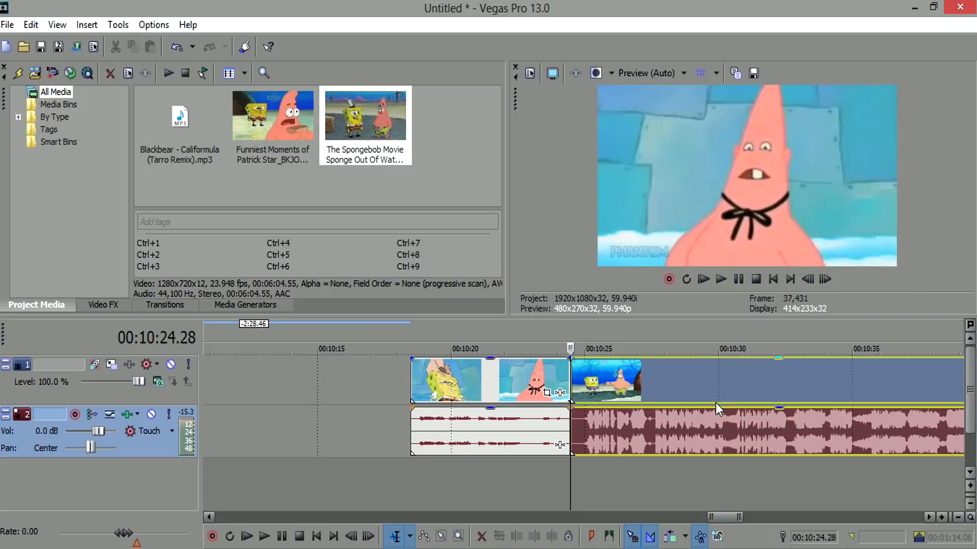
- Delete the part of the Patrick Star clip after the split at 00:10:24.28, keeping only the short segment
click(711, 390)
right_click(711, 390)
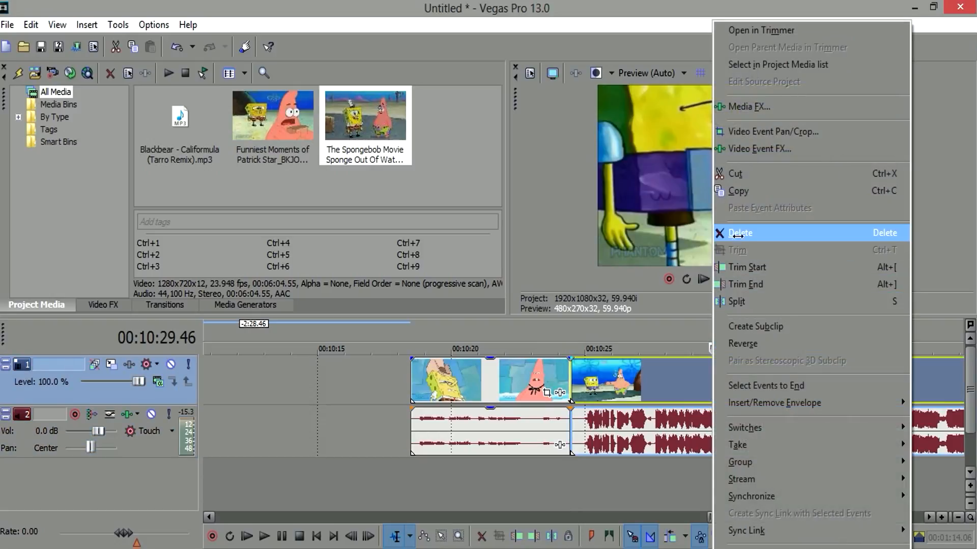
click(740, 232)
scroll(463, 457, down, 2)
scroll(462, 456, down, 1)
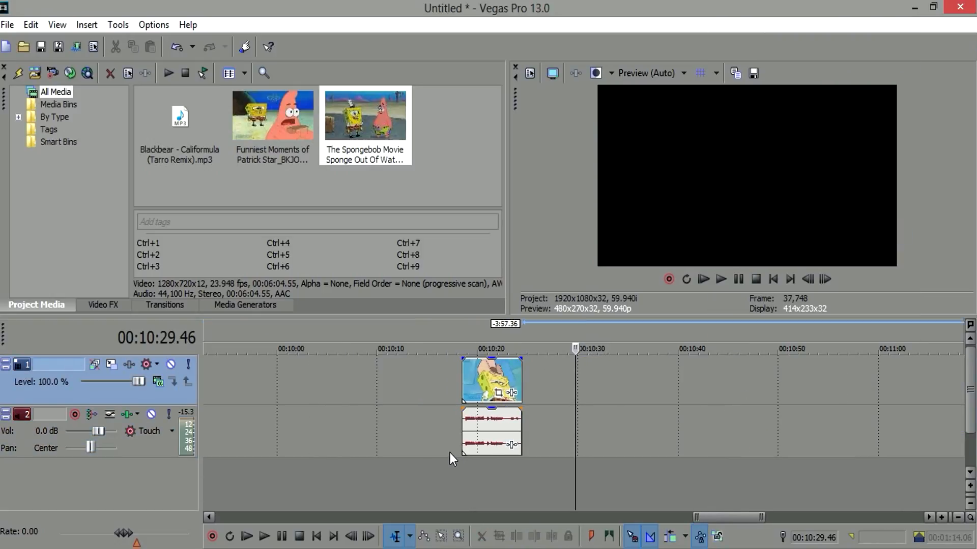
scroll(450, 453, down, 2)
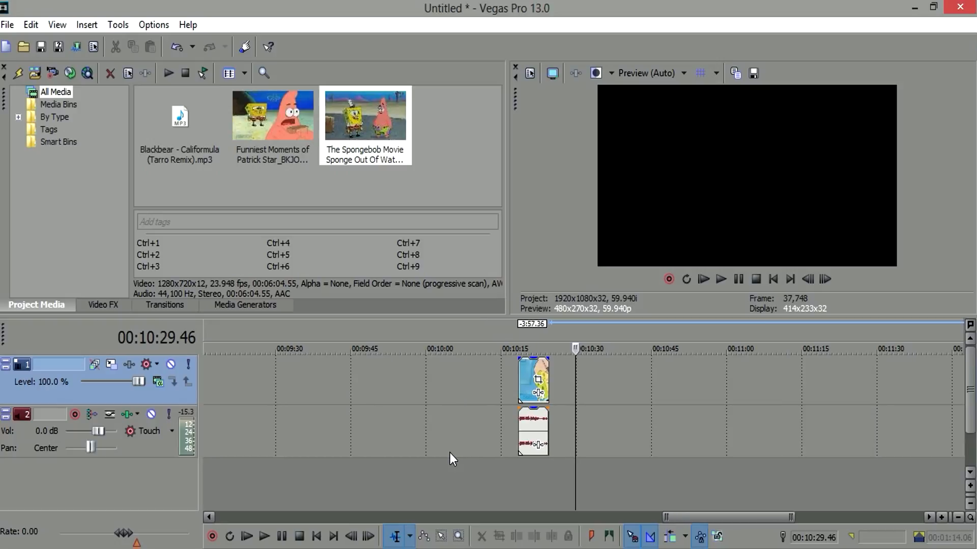
- Move the short Patrick Star segment toward the timeline's beginning so it starts at about 00:00:54.34
scroll(511, 415, up, 1)
scroll(515, 409, up, 2)
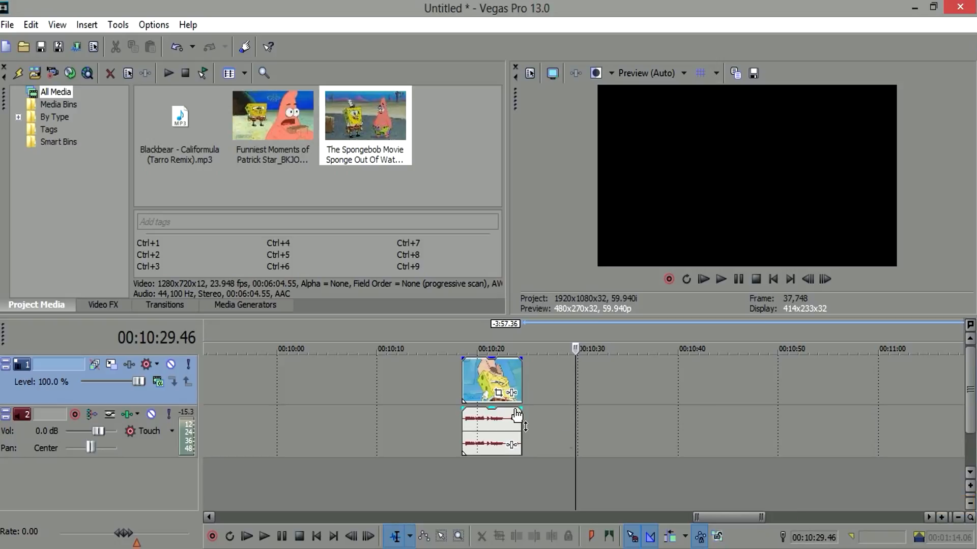
scroll(497, 399, down, 3)
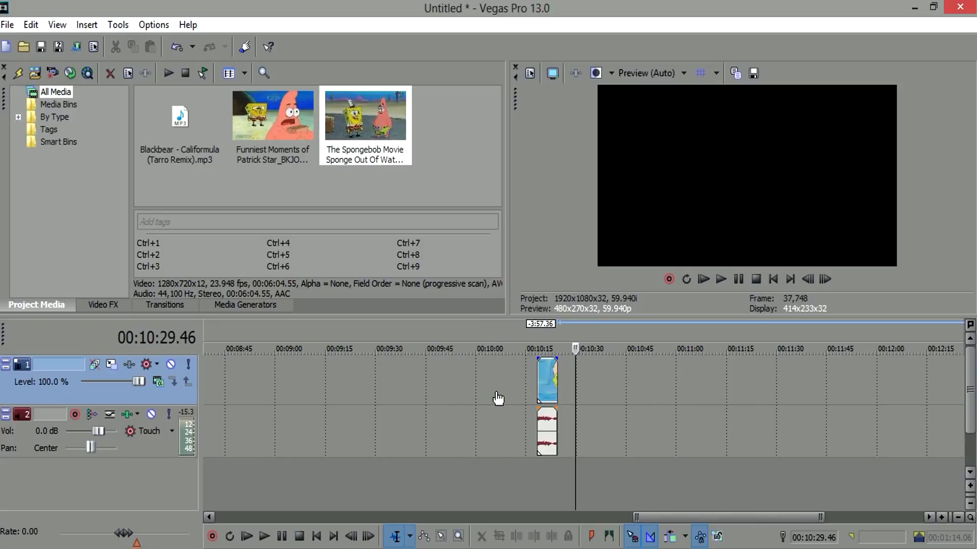
scroll(498, 398, up, 5)
scroll(416, 438, down, 3)
scroll(475, 416, down, 4)
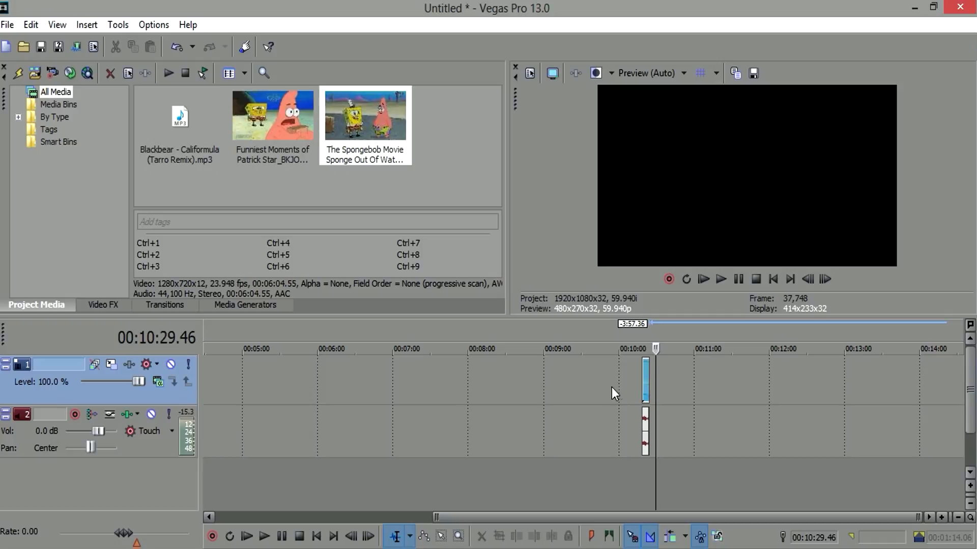
drag(645, 380, 275, 377)
- Play the first clip from its start and near its end, and check the Patrick Star segment's start at 00:00:54.34
click(206, 380)
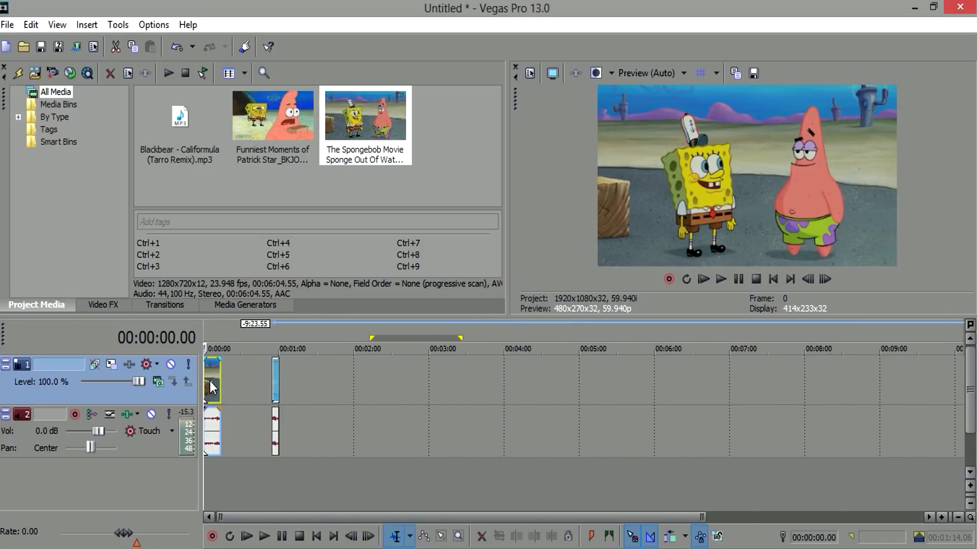
scroll(209, 381, up, 4)
key(space)
key(space)
key(space)
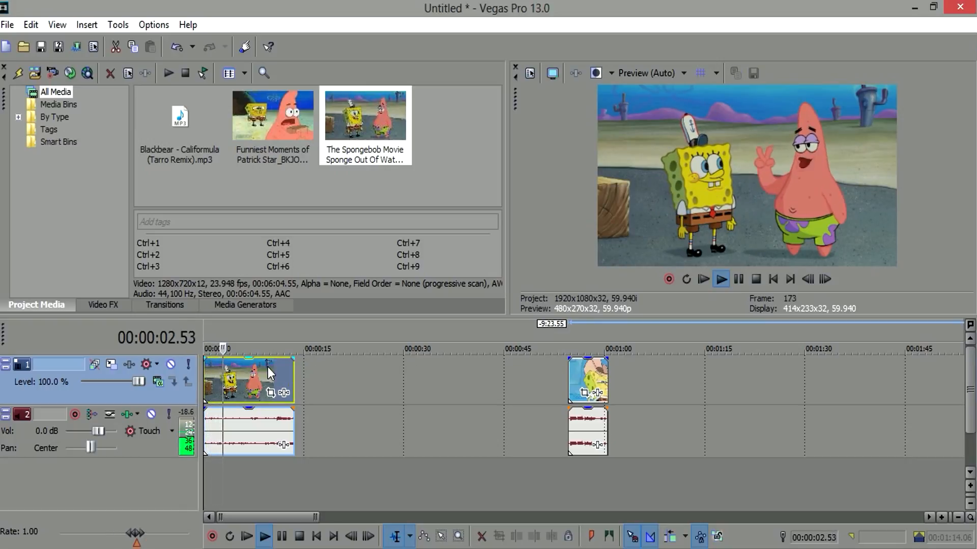
key(space)
click(283, 371)
key(space)
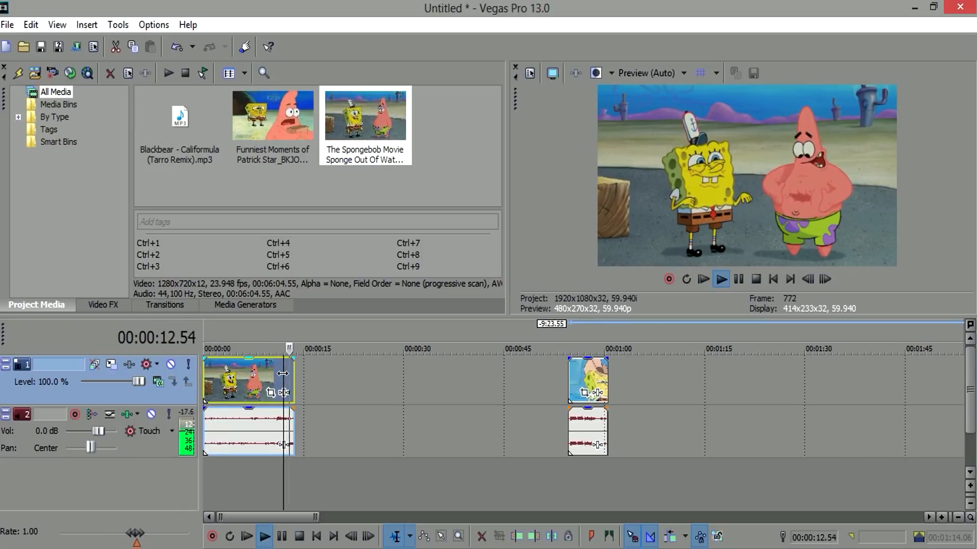
key(space)
click(566, 385)
key(space)
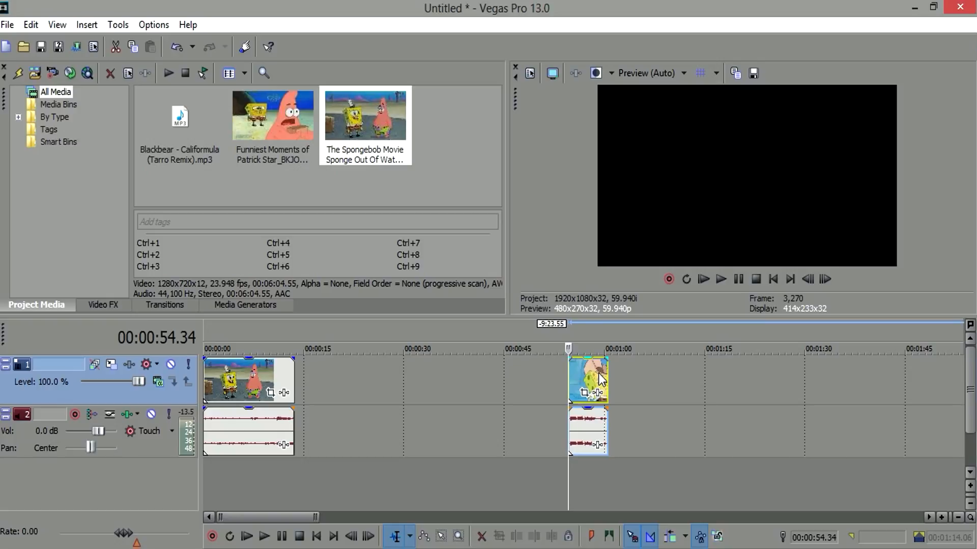
- Move the Patrick Star segment directly against the end of the first clip, closing the gap between them
drag(602, 380, 450, 391)
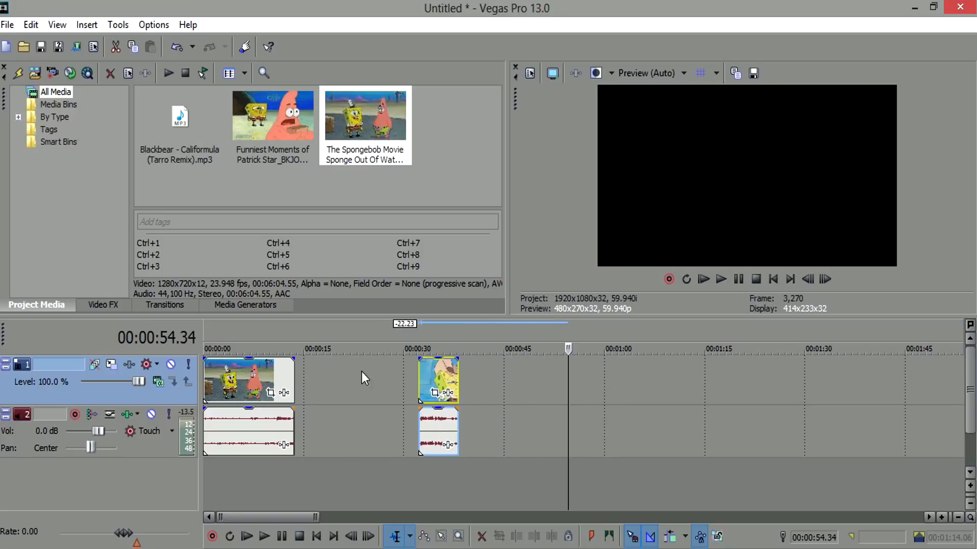
drag(374, 383, 310, 381)
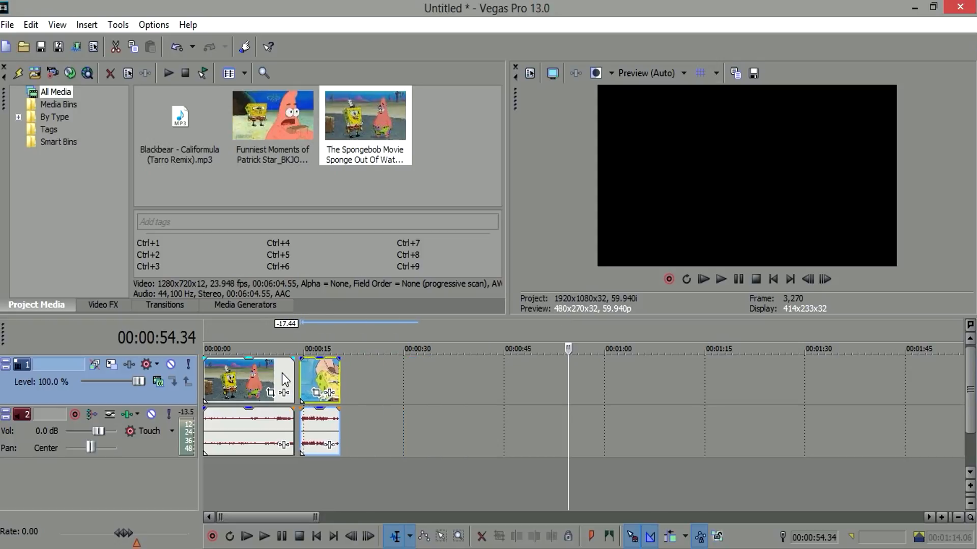
click(282, 374)
click(288, 374)
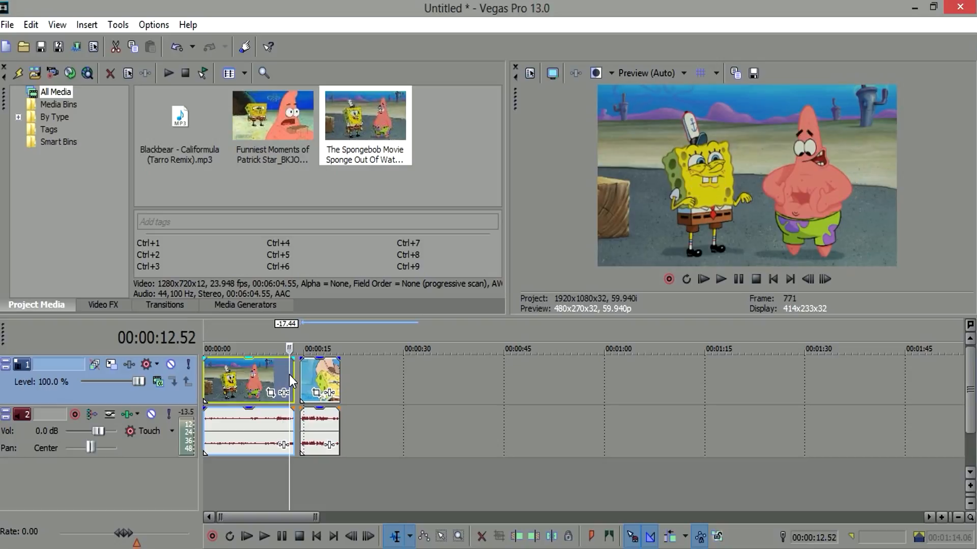
key(space)
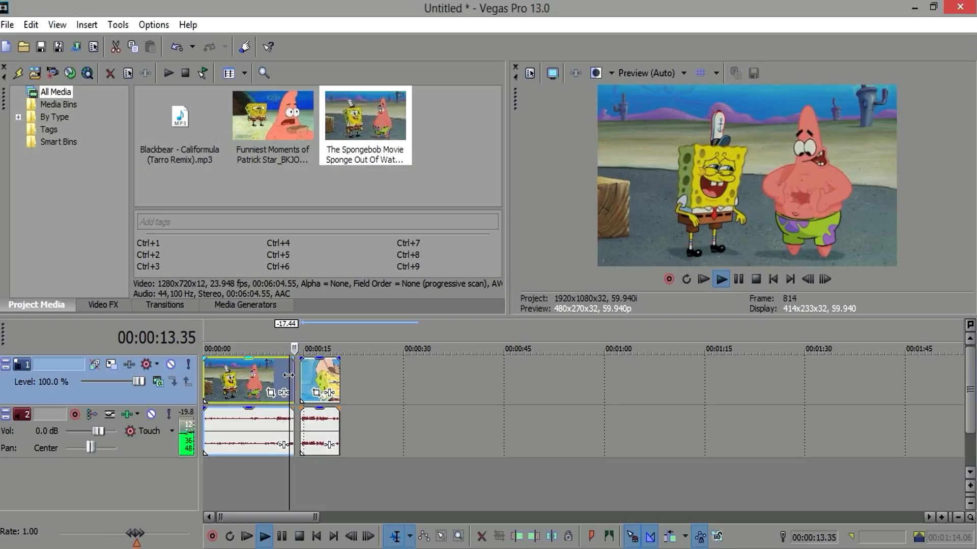
key(space)
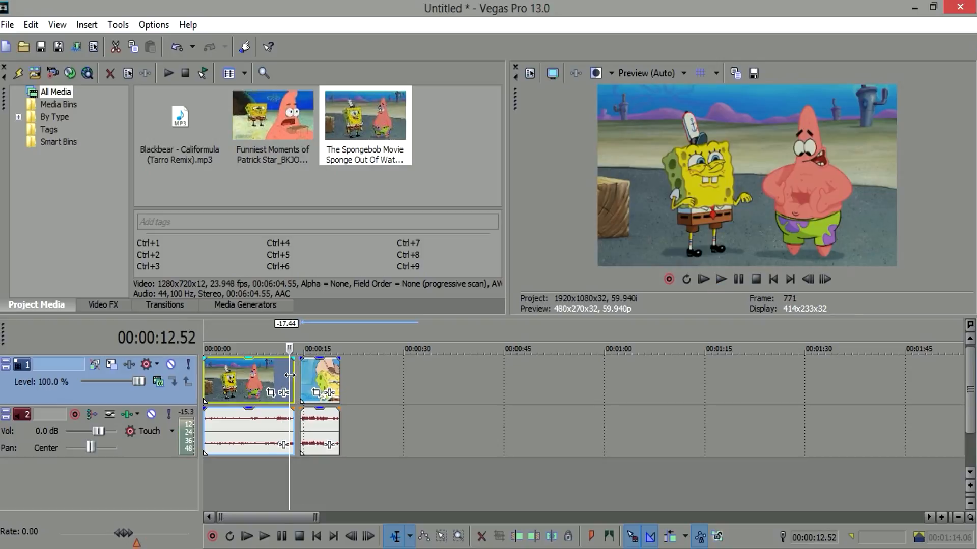
scroll(290, 375, up, 5)
click(687, 388)
drag(686, 388, 661, 396)
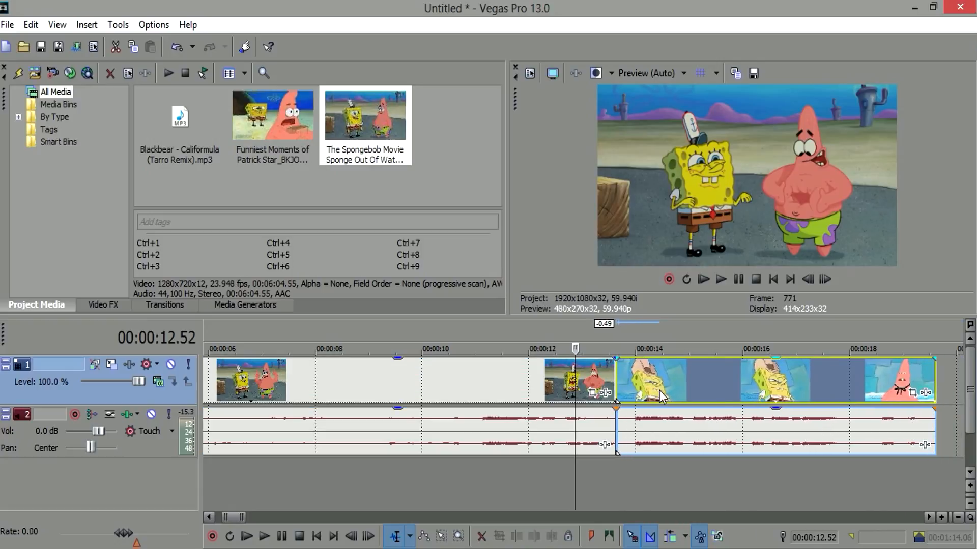
- Place the cursor at 00:00:13.02 just before the cut and play the end of the first clip to check the transition
click(602, 379)
click(556, 377)
click(575, 381)
click(564, 379)
click(584, 374)
key(space)
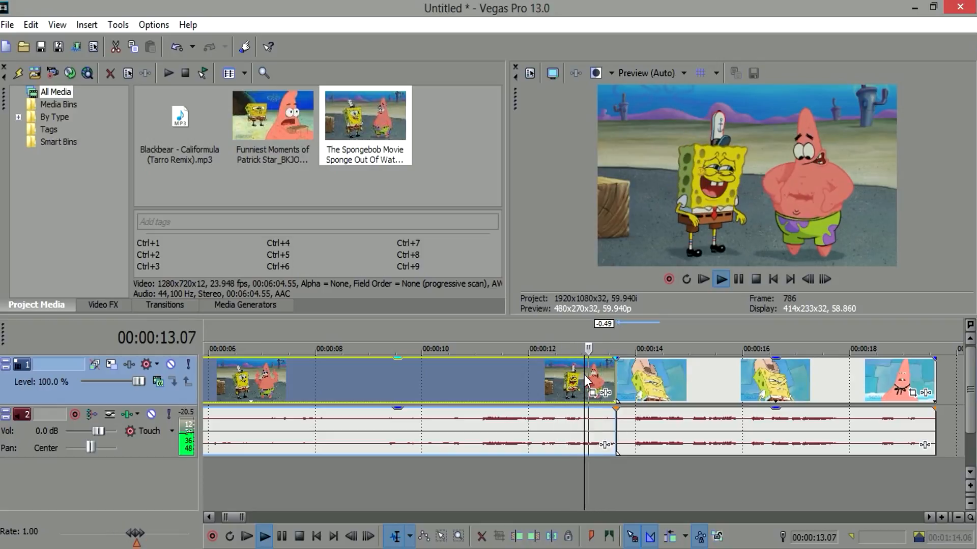
key(space)
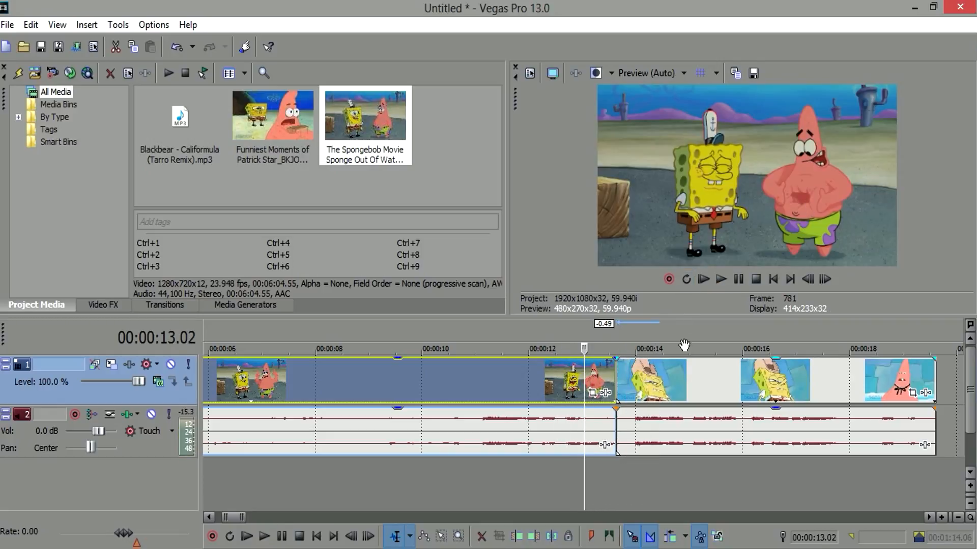
scroll(684, 345, down, 3)
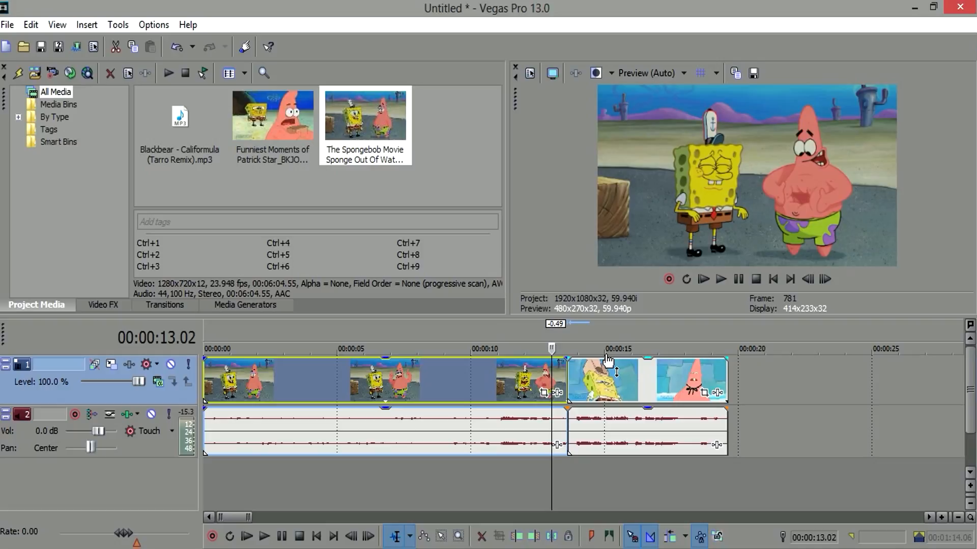
scroll(605, 359, down, 5)
scroll(604, 356, up, 4)
key(space)
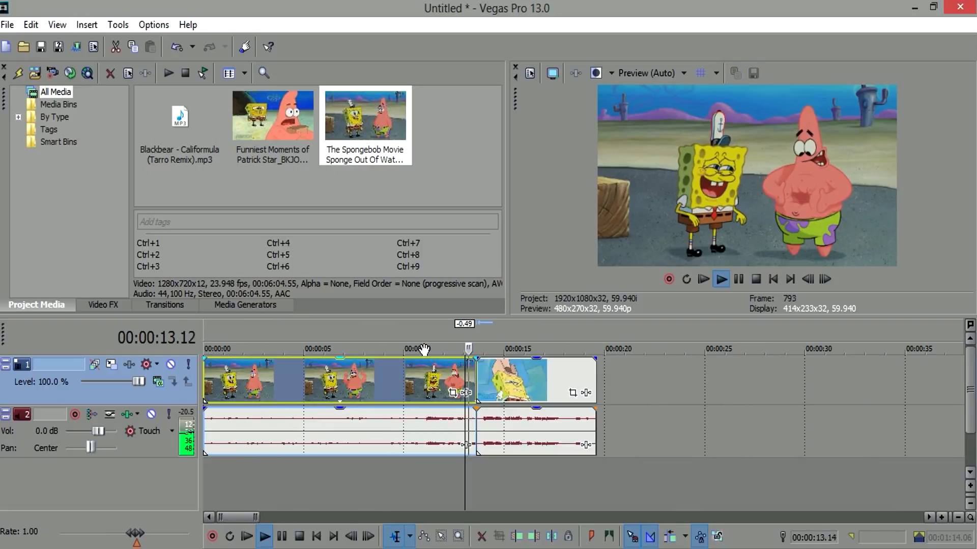
key(space)
- Return to the timeline's start, and place the cursor at the Patrick Star segment's end at 00:00:19.37
scroll(351, 394, down, 2)
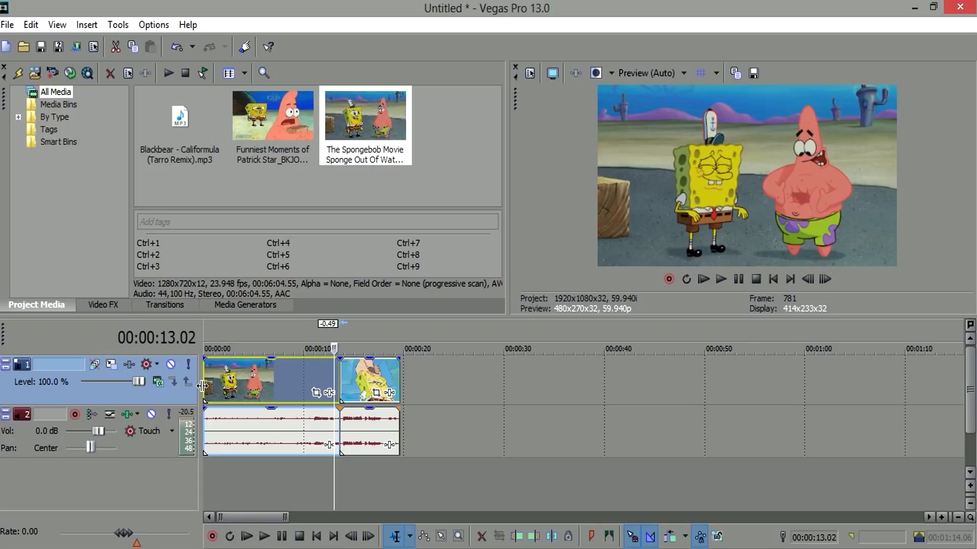
key(Home)
key(space)
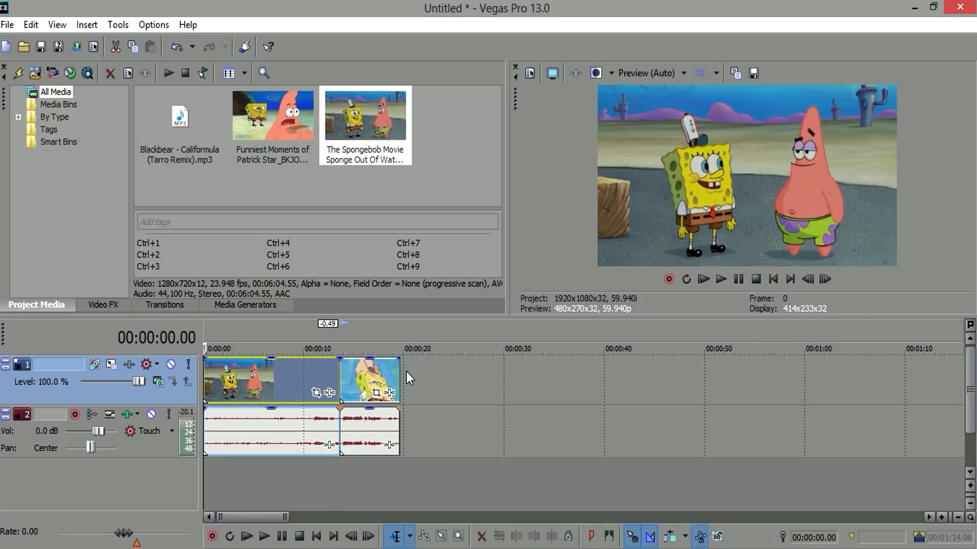
click(398, 371)
key(space)
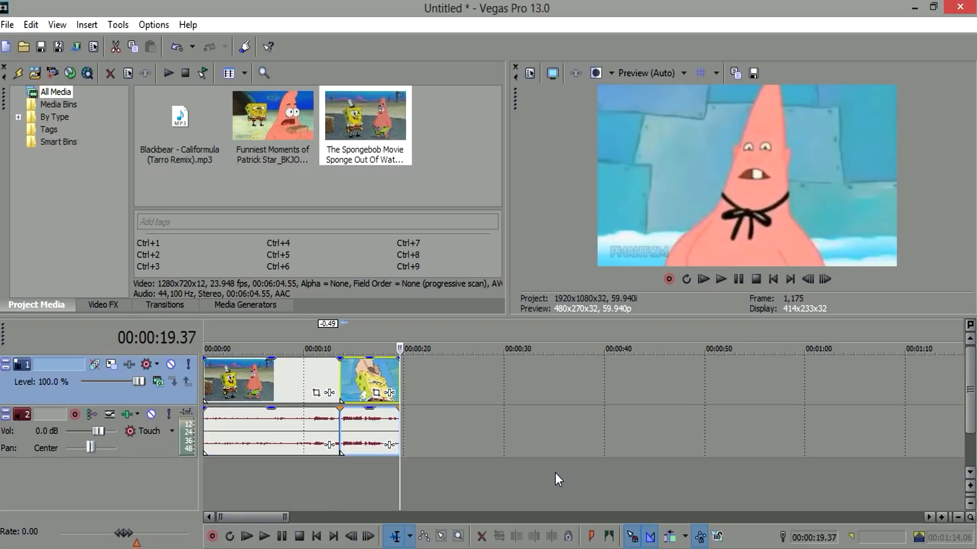
scroll(554, 473, up, 3)
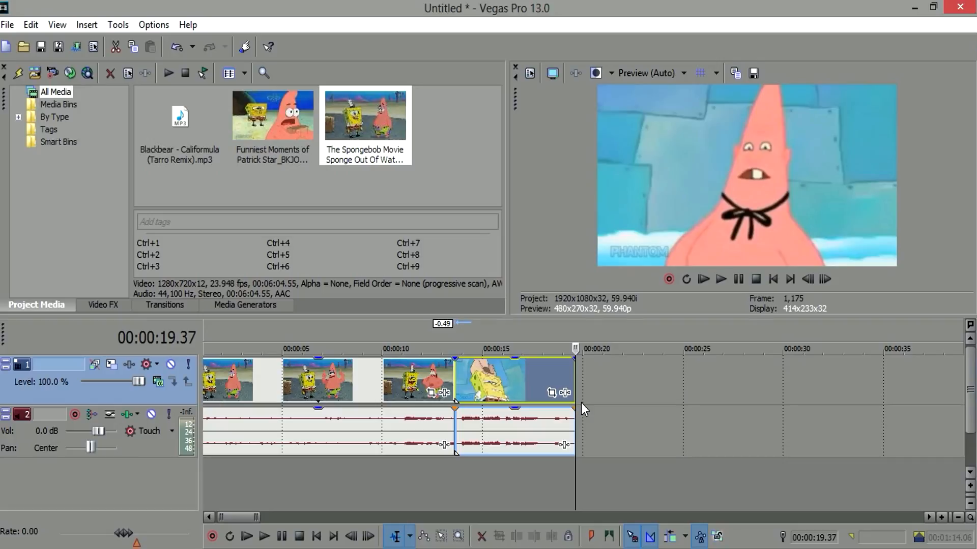
- Add a fade-out about one second long to the end of the Patrick Star segment's video, and place the cursor at 00:00:18.09 before it
scroll(581, 403, up, 3)
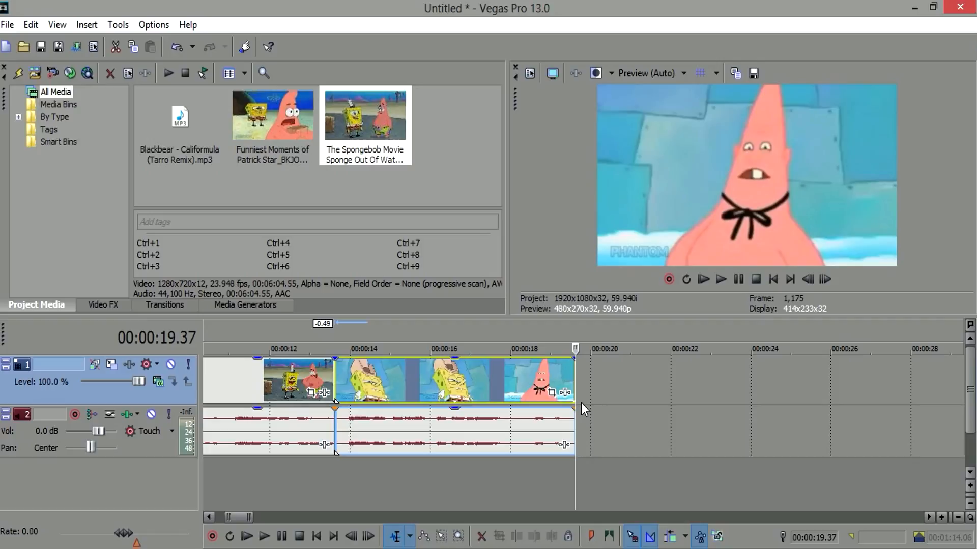
click(566, 371)
scroll(566, 371, up, 3)
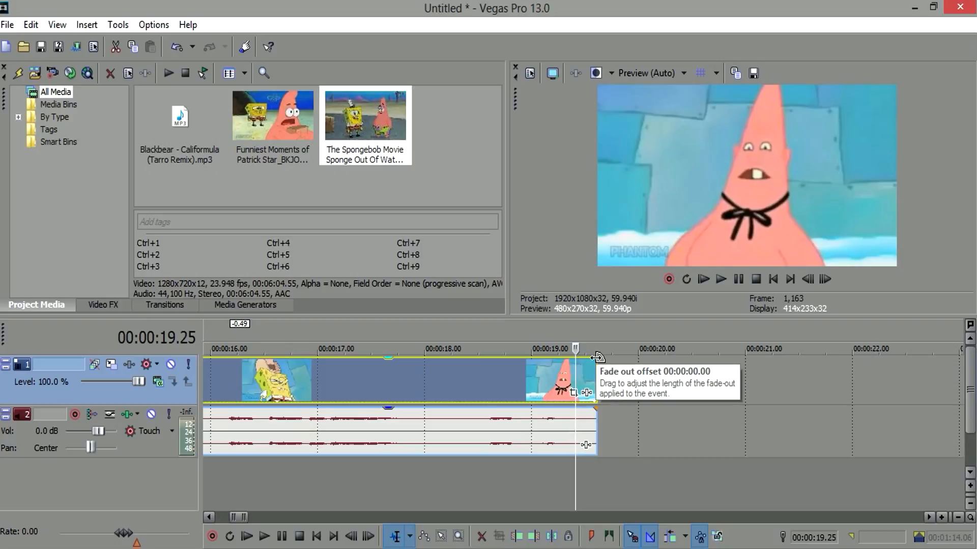
mouse_move(596, 357)
mouse_down()
mouse_move(461, 381)
mouse_move(473, 379)
mouse_up()
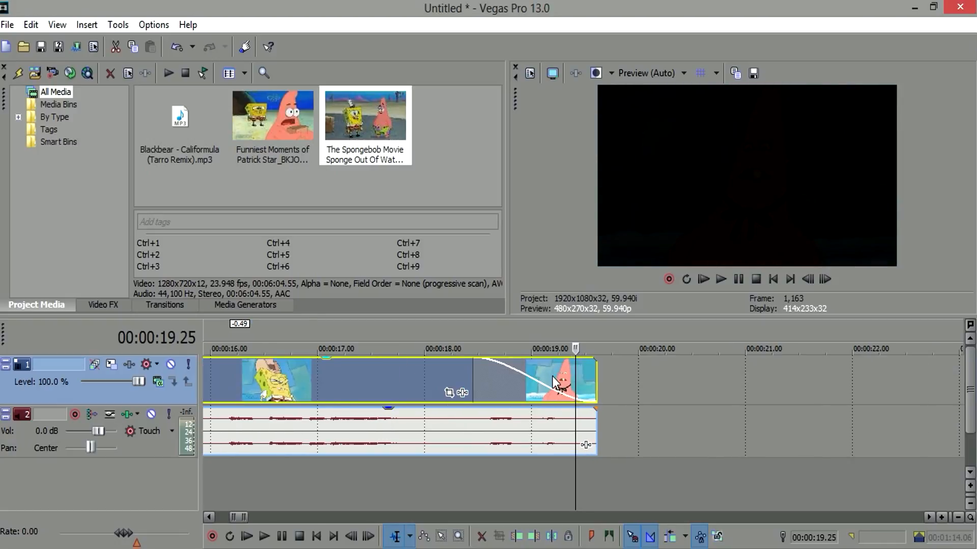
click(439, 382)
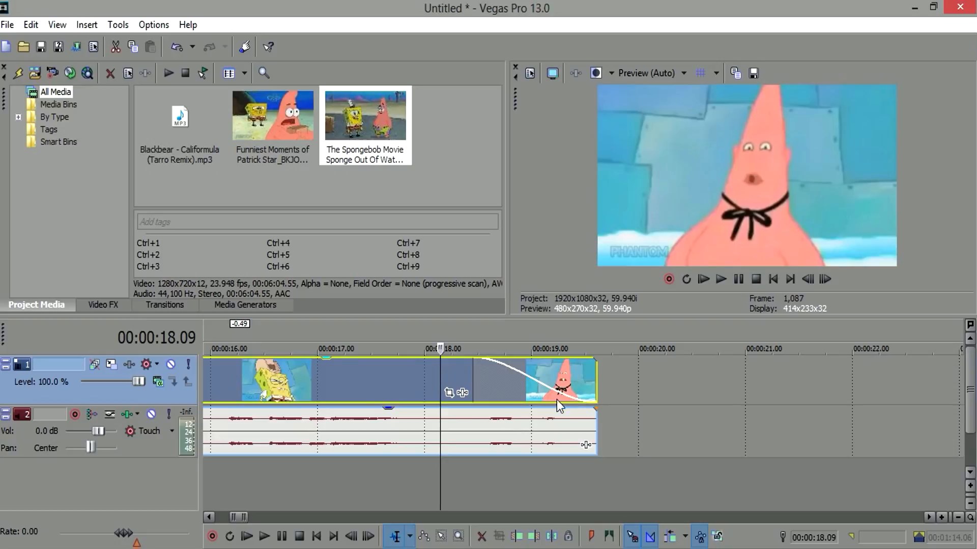
- Try lowering the Patrick Star segment's video opacity to 41% while viewing 00:00:15.36, and restore it to 100%
scroll(387, 379, down, 3)
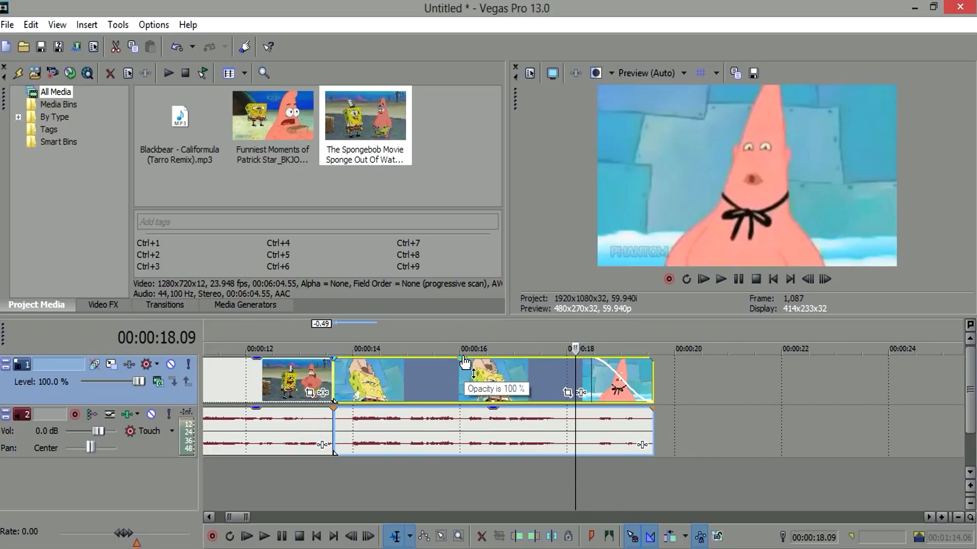
click(437, 389)
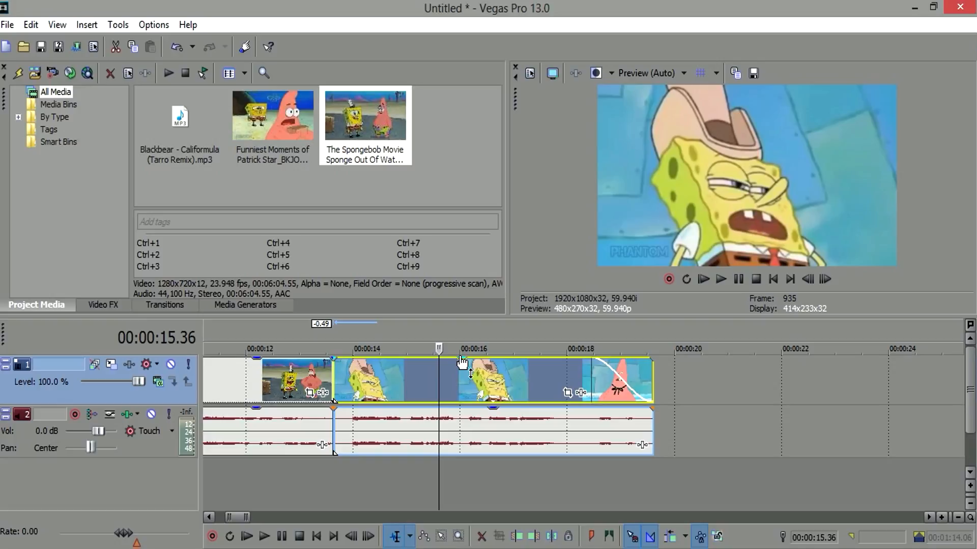
drag(462, 362, 462, 389)
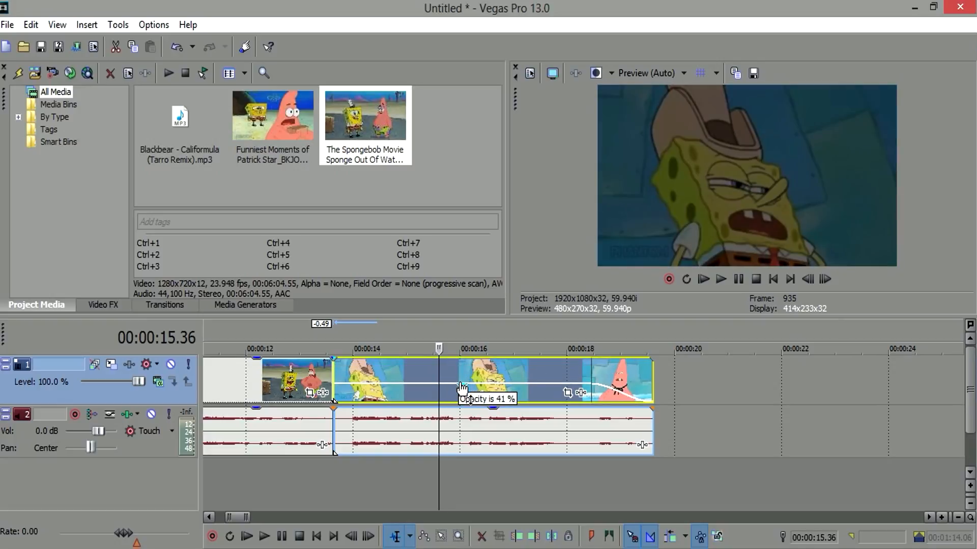
drag(462, 389, 485, 333)
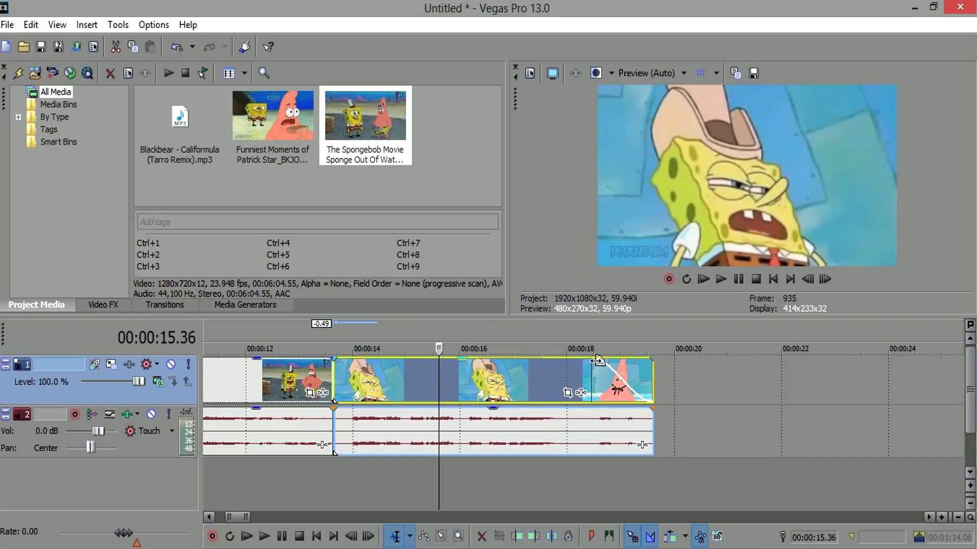
- Place the cursor at 00:00:18.08 and play the end of the Patrick Star segment to check its video fade-out
click(592, 368)
scroll(594, 366, up, 5)
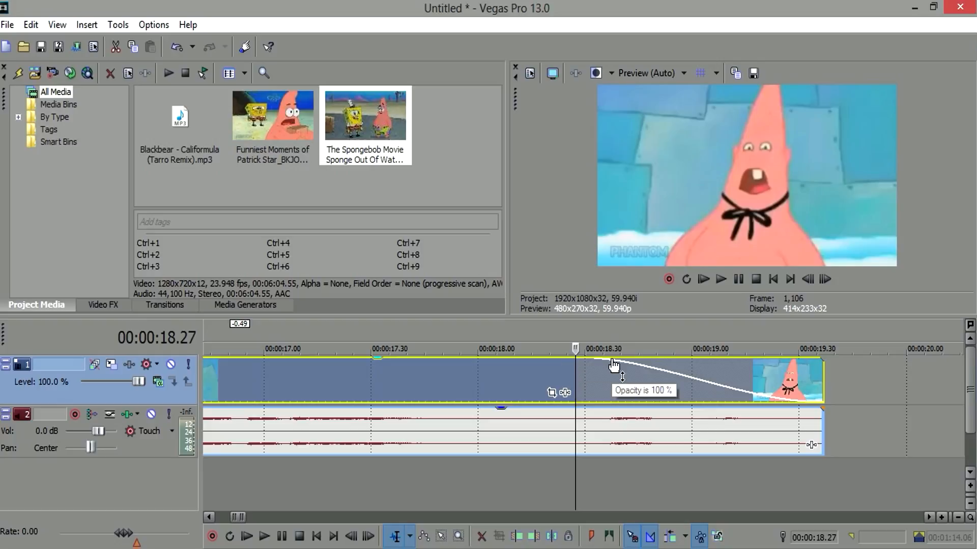
click(505, 366)
scroll(505, 365, down, 3)
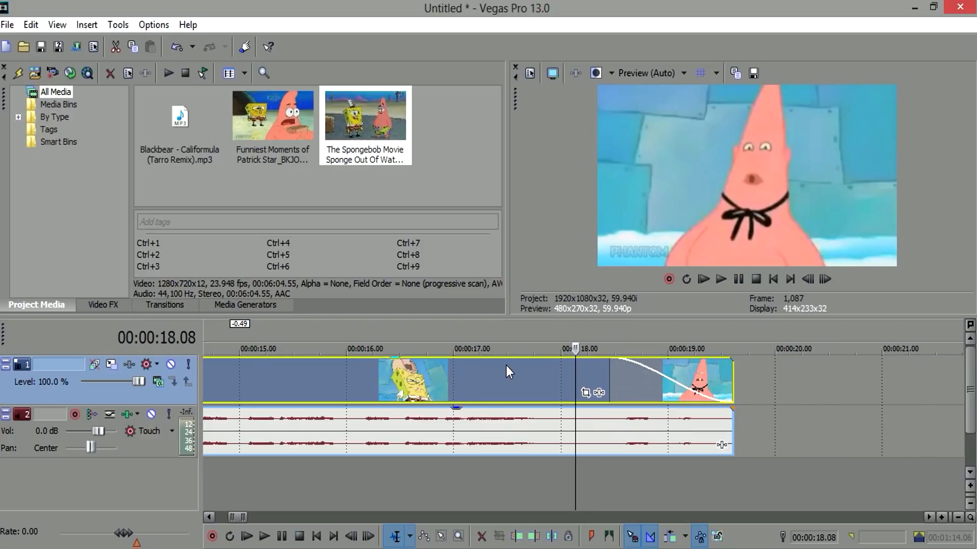
key(space)
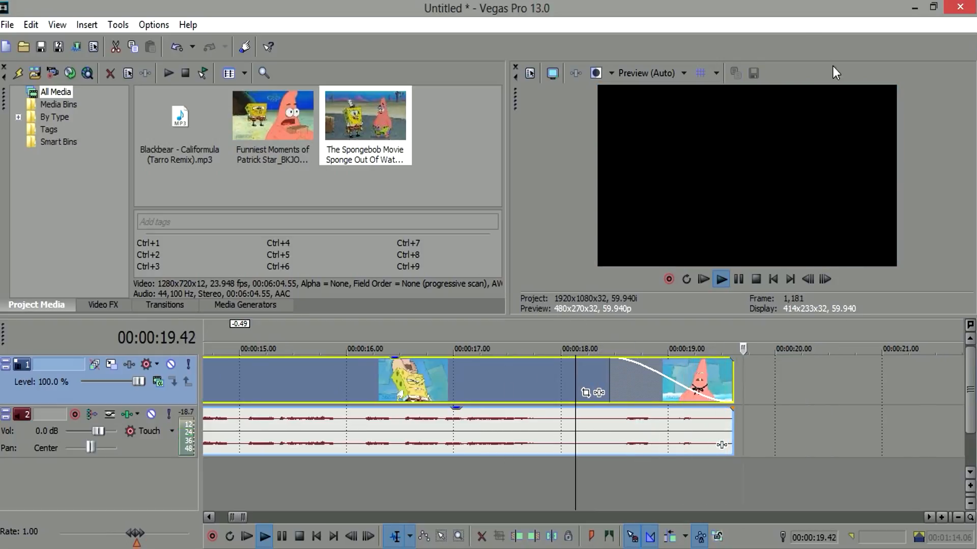
key(space)
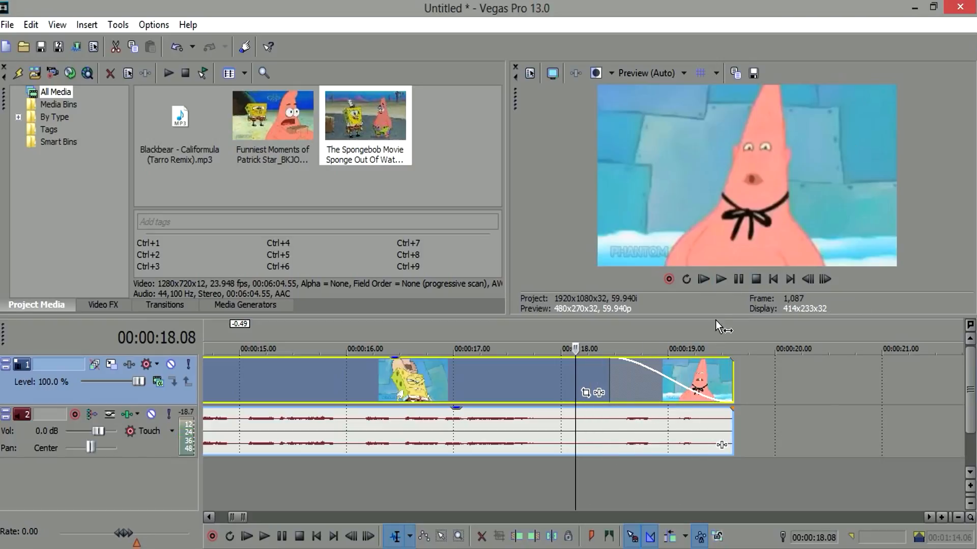
- Add a matching fade-out about one second long to the end of the Patrick Star segment's audio, and play it
drag(737, 409, 614, 409)
key(space)
- Add a fade-in about one second long to the start of the first clip's video
scroll(793, 356, down, 6)
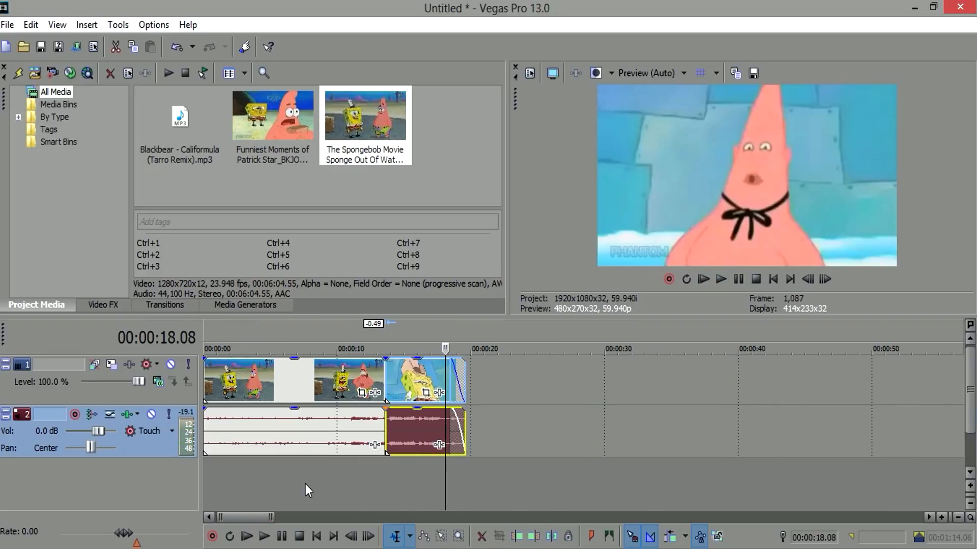
click(215, 393)
scroll(452, 397, up, 6)
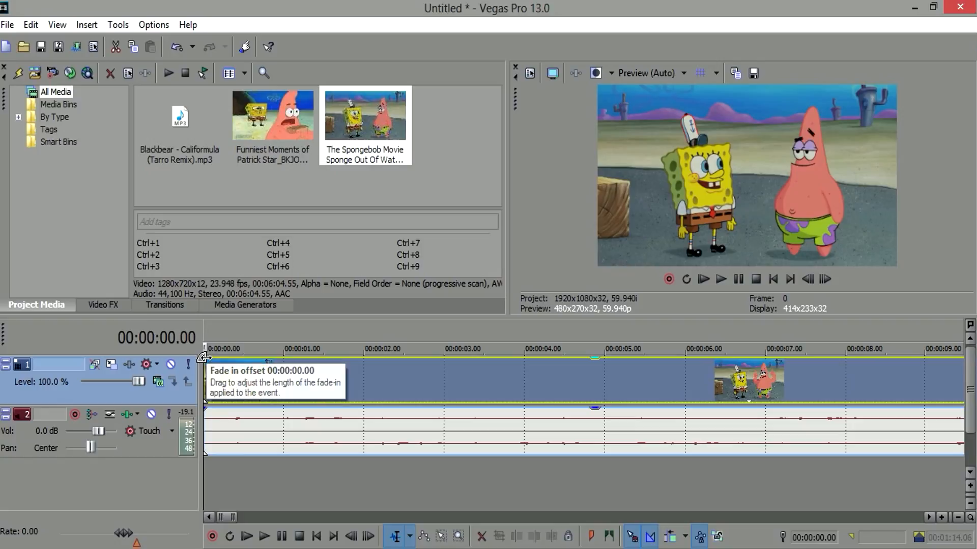
drag(203, 357, 283, 357)
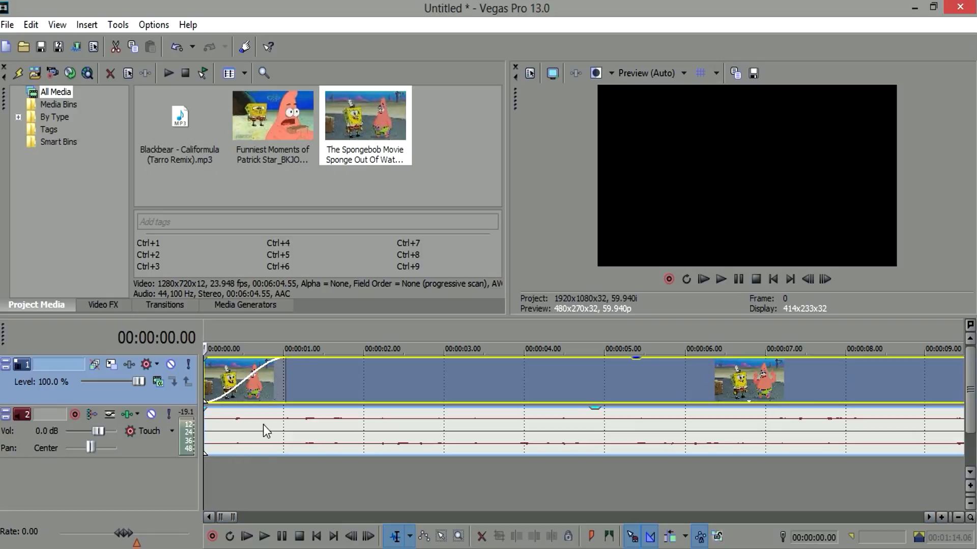
- Play the first clip's fade-in from the timeline's start, and place the cursor at 00:00:12.15 near the clip's end
key(space)
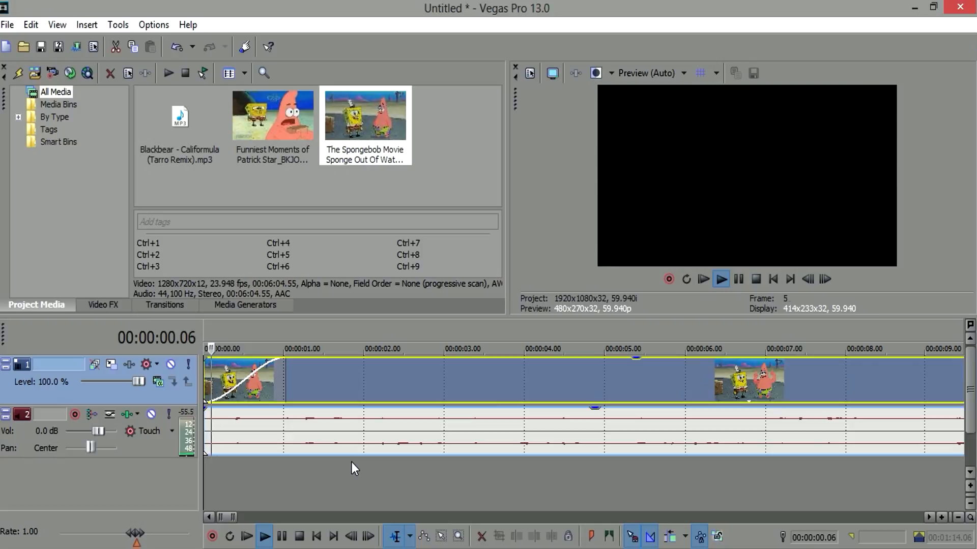
key(space)
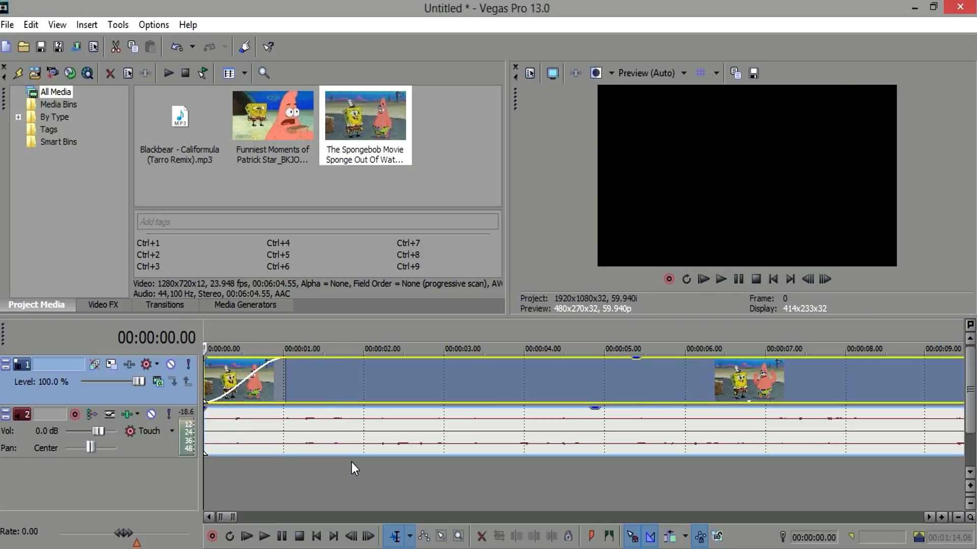
scroll(351, 462, down, 2)
key(space)
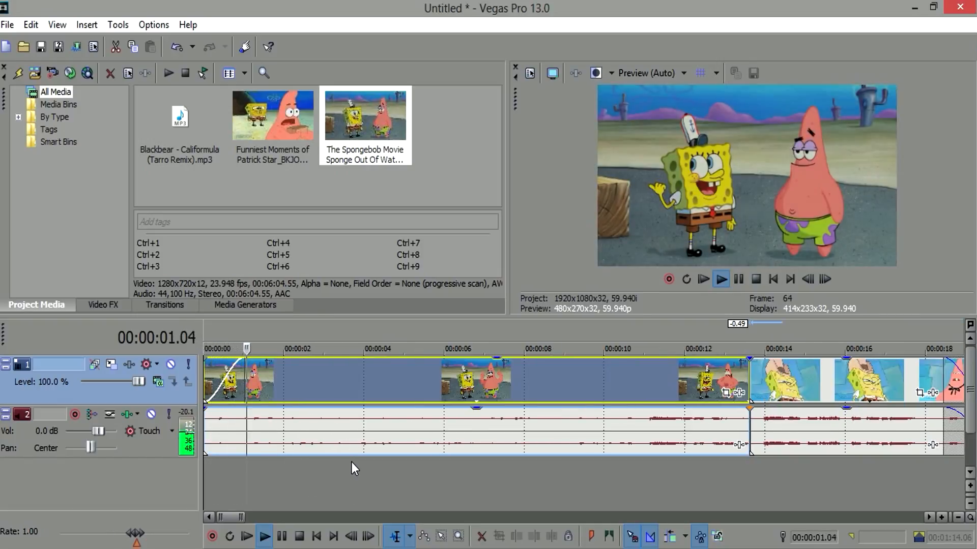
scroll(351, 462, down, 4)
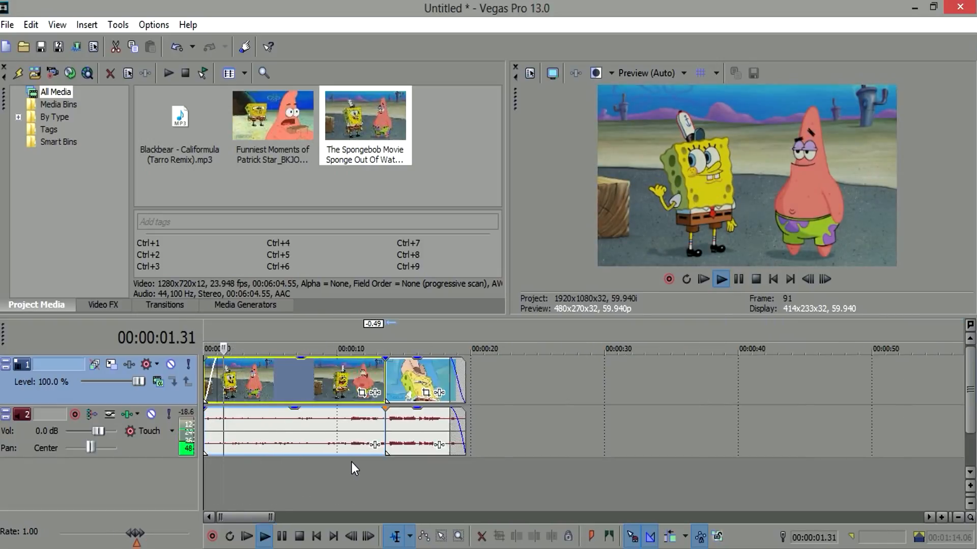
click(325, 380)
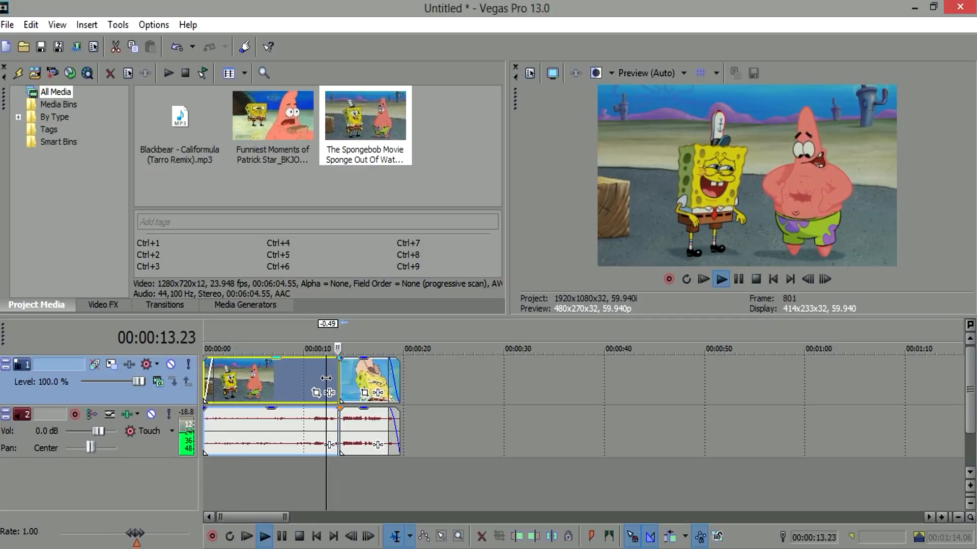
key(space)
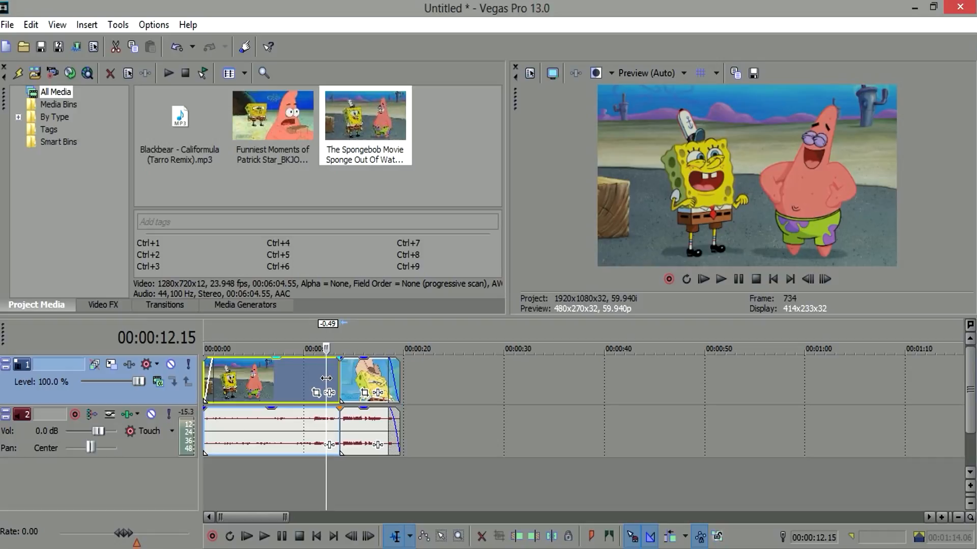
- Crop the first clip to a height of 479 in Event Pan/Crop with the cursor at 00:00:05.50, keeping the width at 1,280
scroll(326, 379, up, 2)
mouse_move(345, 360)
mouse_down()
mouse_move(346, 392)
mouse_move(345, 359)
mouse_up()
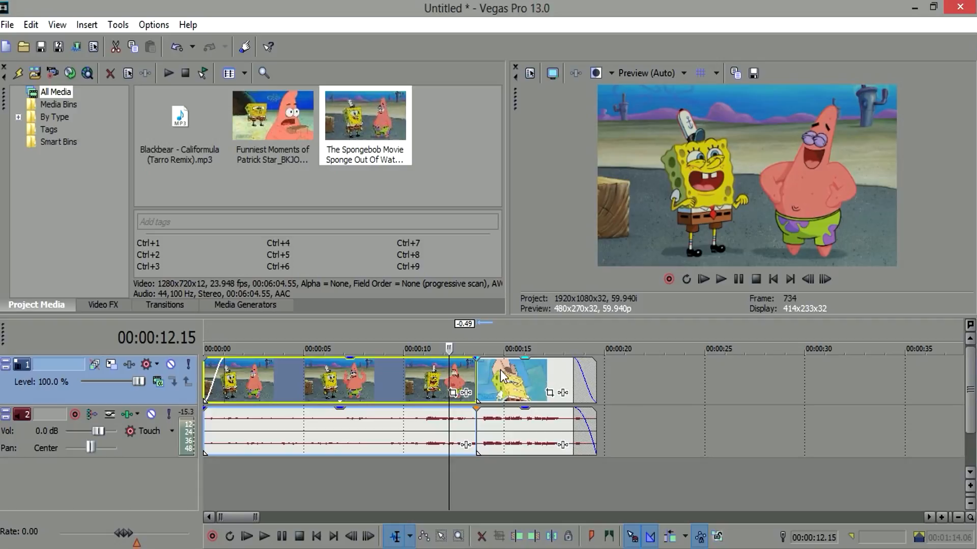
click(276, 385)
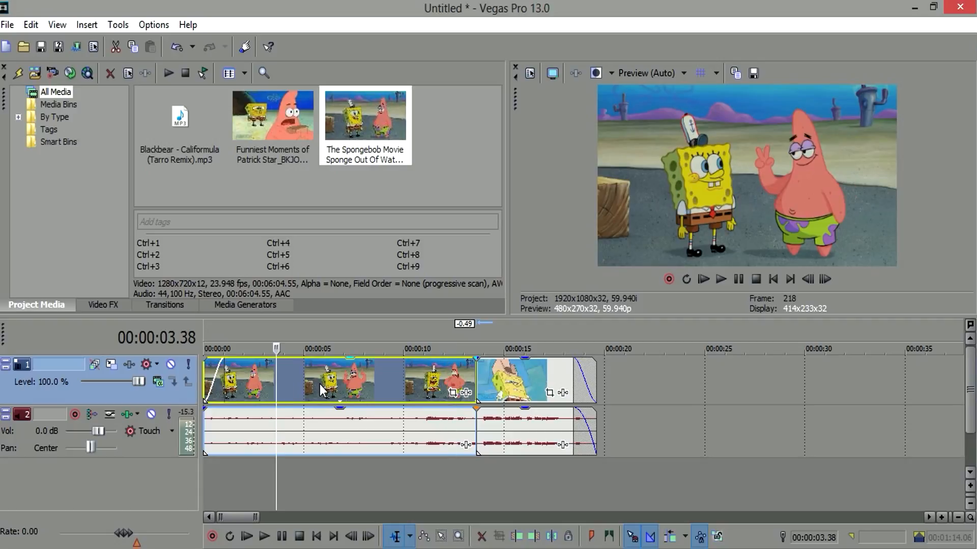
click(320, 384)
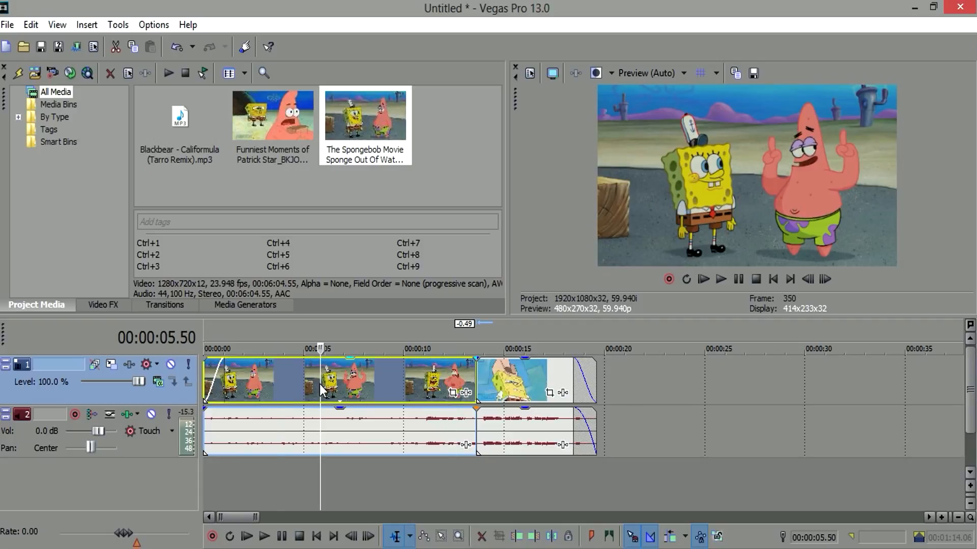
click(452, 392)
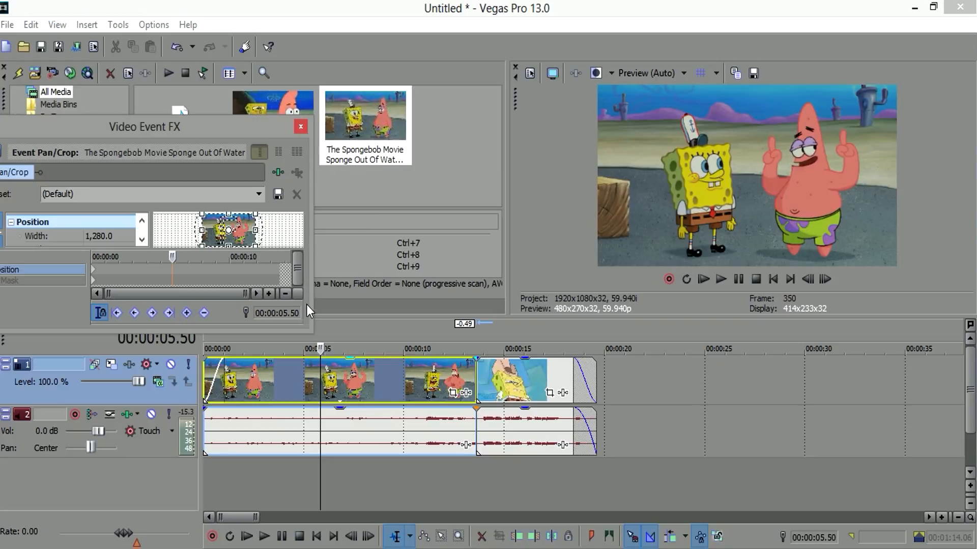
drag(308, 330, 574, 445)
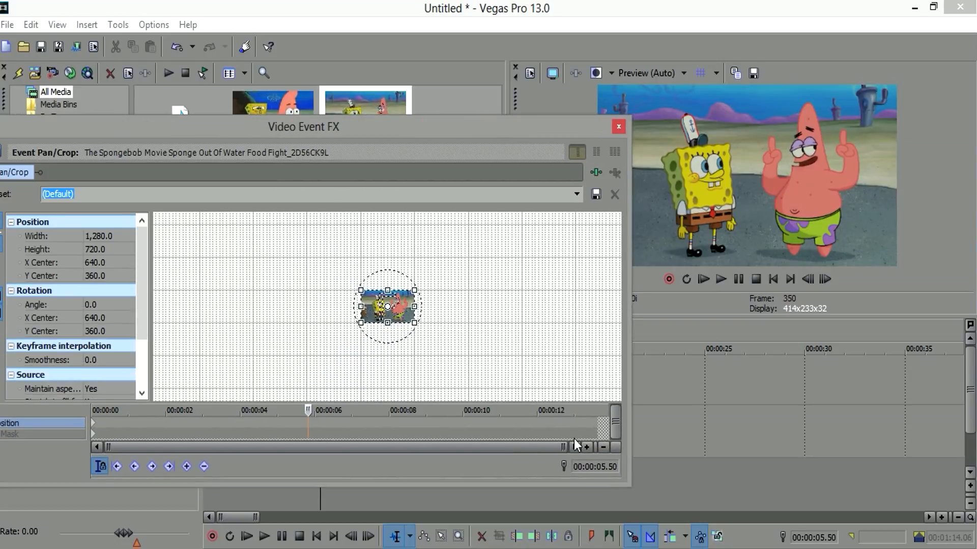
drag(387, 290, 388, 295)
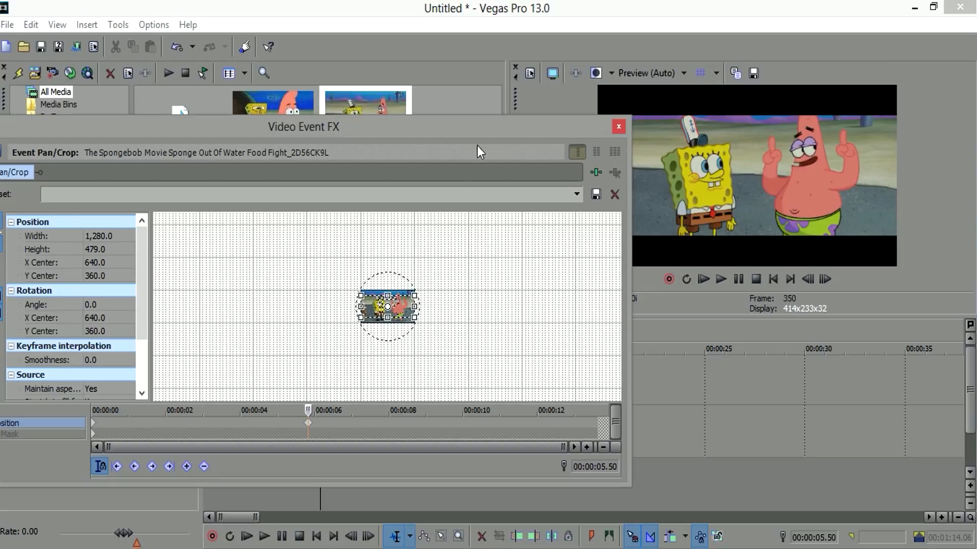
click(618, 126)
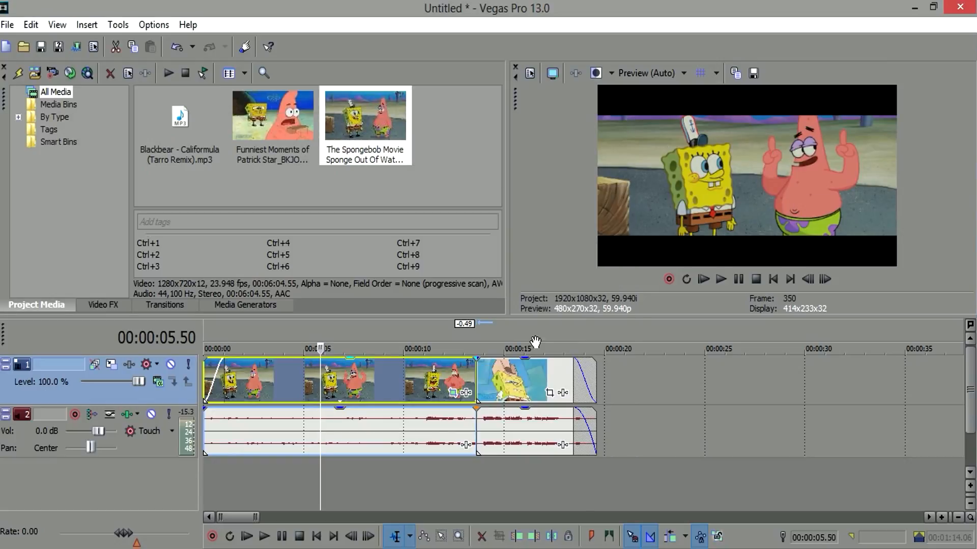
- Compare the uncropped Patrick Star segment at 00:00:15.30 with the cropped first clip at 00:00:09.42
click(514, 391)
key(space)
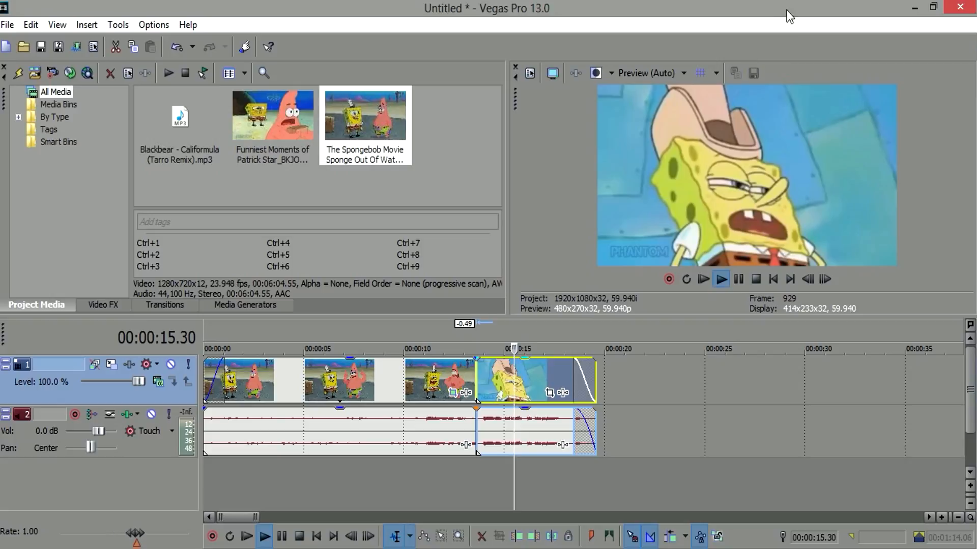
click(397, 375)
key(space)
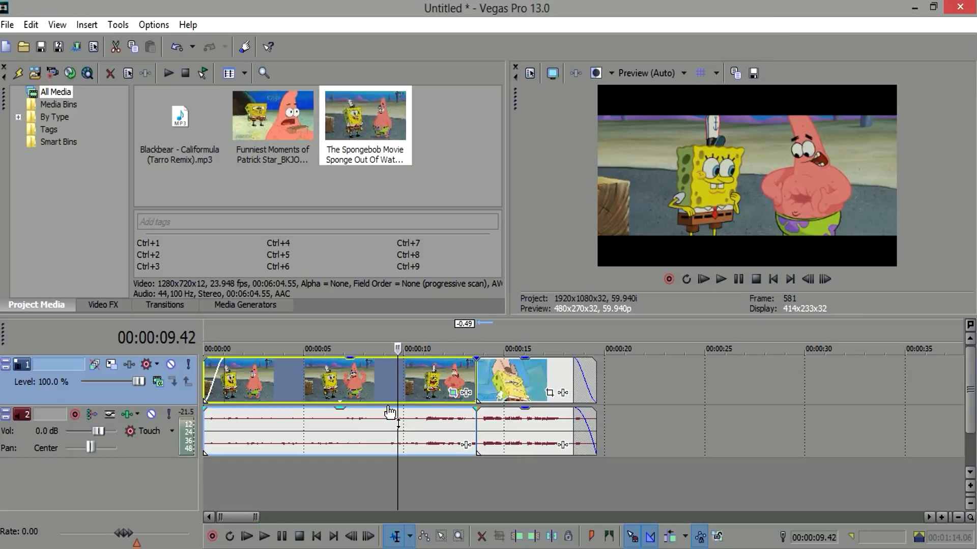
- Turn off Maintain aspect ratio in the first clip's video event properties
click(353, 390)
right_click(353, 390)
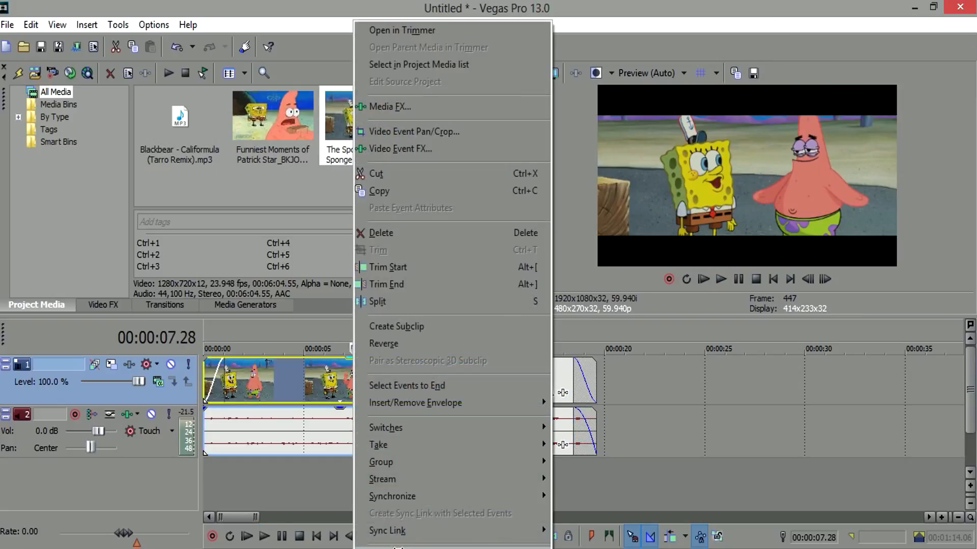
click(398, 548)
click(428, 173)
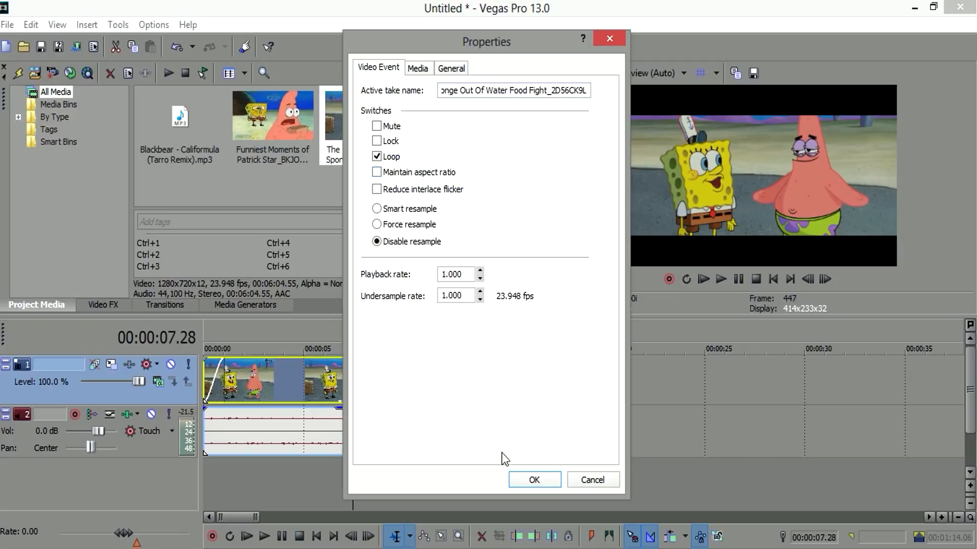
click(531, 479)
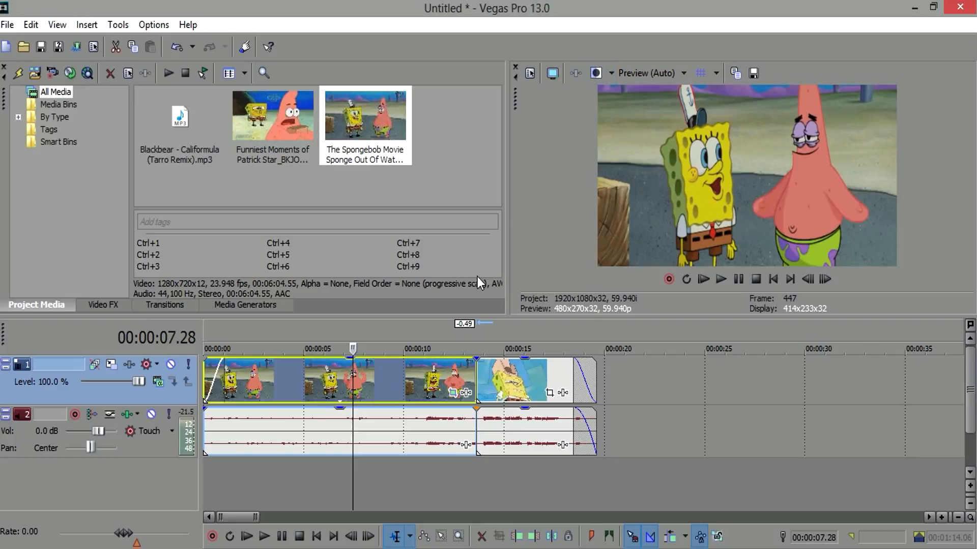
- Check the first clip's picture at 00:00:05.35, and undo the aspect ratio change
click(376, 375)
click(316, 382)
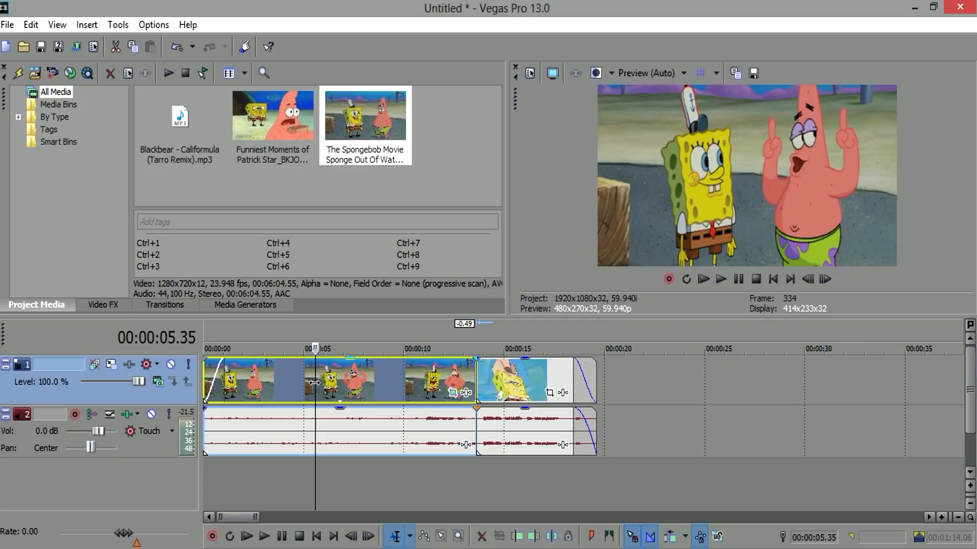
key(ctrl+z)
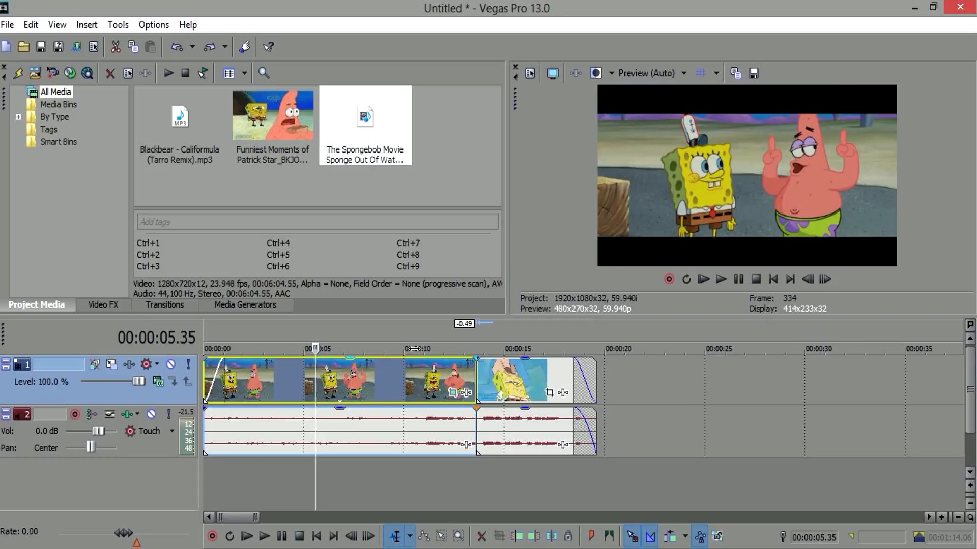
right_click(405, 392)
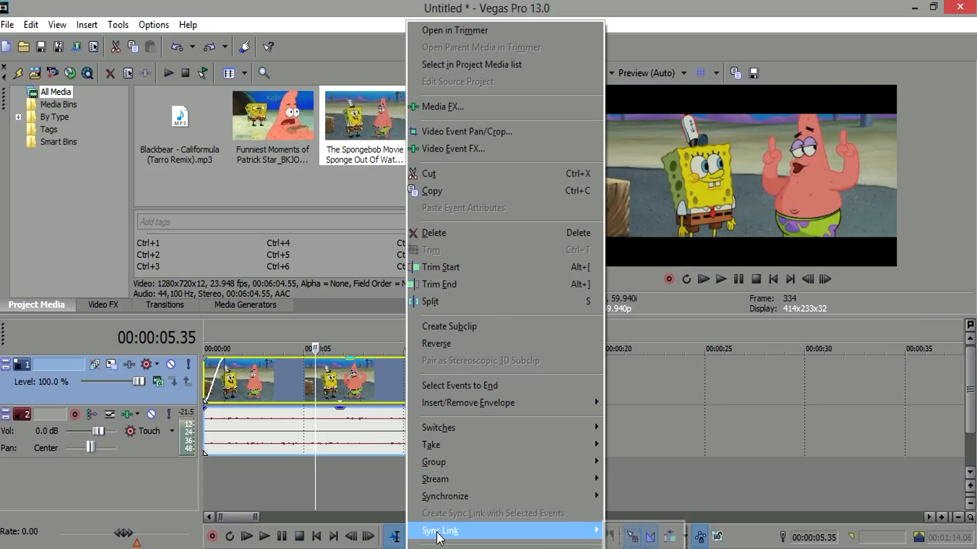
click(443, 532)
click(399, 175)
click(529, 480)
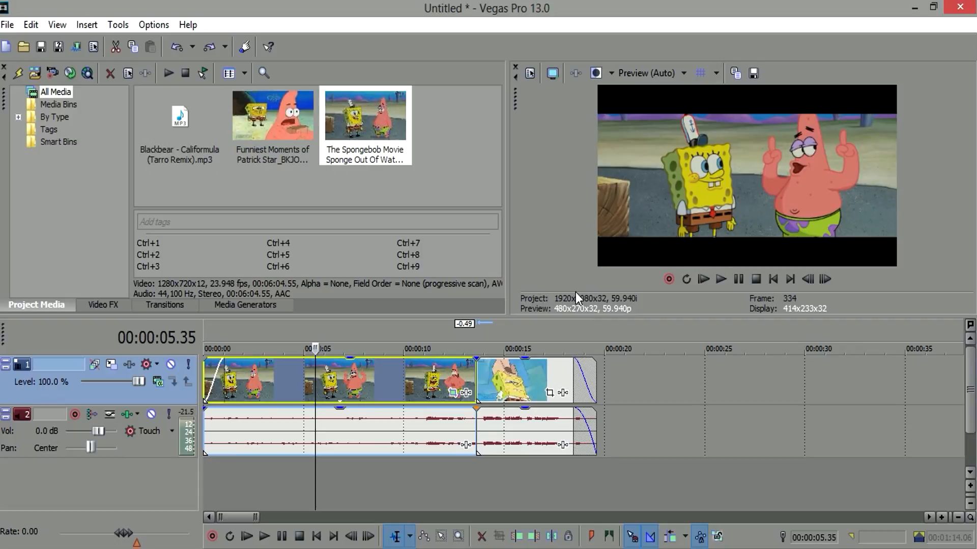
- Remove the crop keyframe at 00:00:05.50 in the first clip's Event Pan/Crop, and return the cursor to the clip's start
click(453, 392)
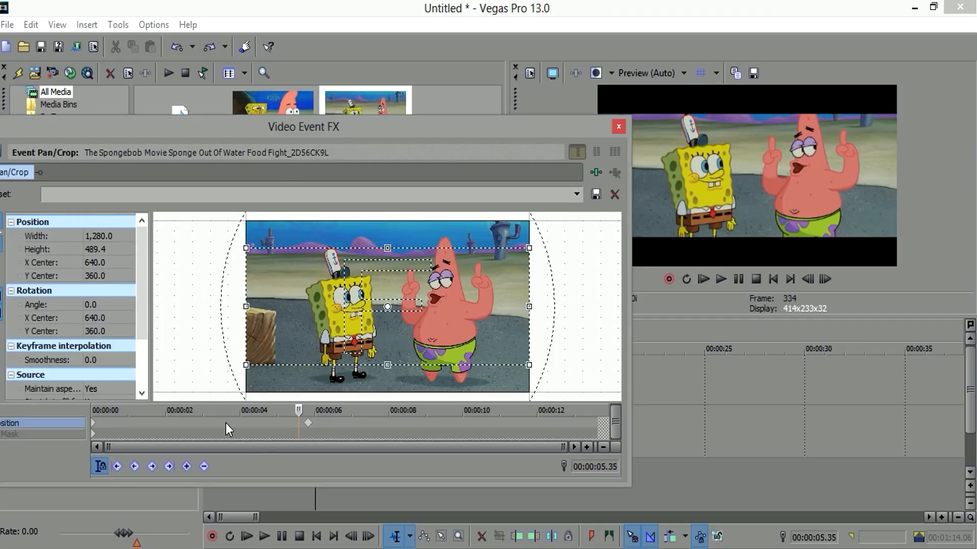
click(308, 423)
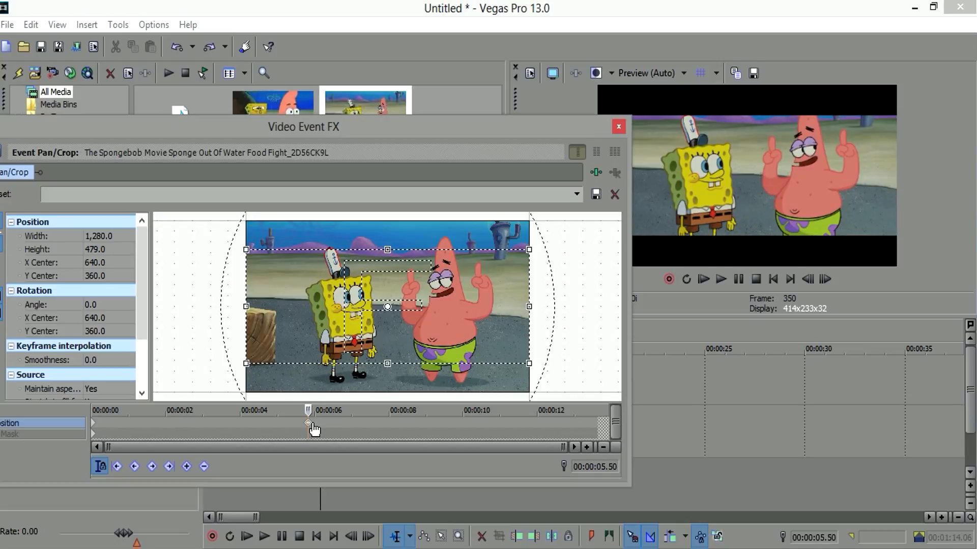
click(97, 430)
- Resize and reposition the Event Pan/Crop window so its properties, picture and keyframe timeline are fully visible
drag(523, 133, 701, 119)
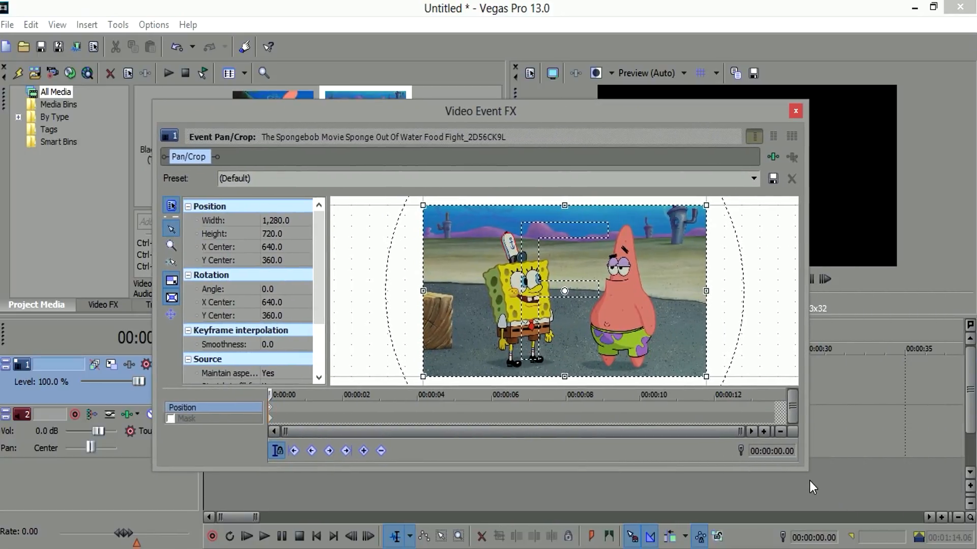
drag(803, 467, 867, 496)
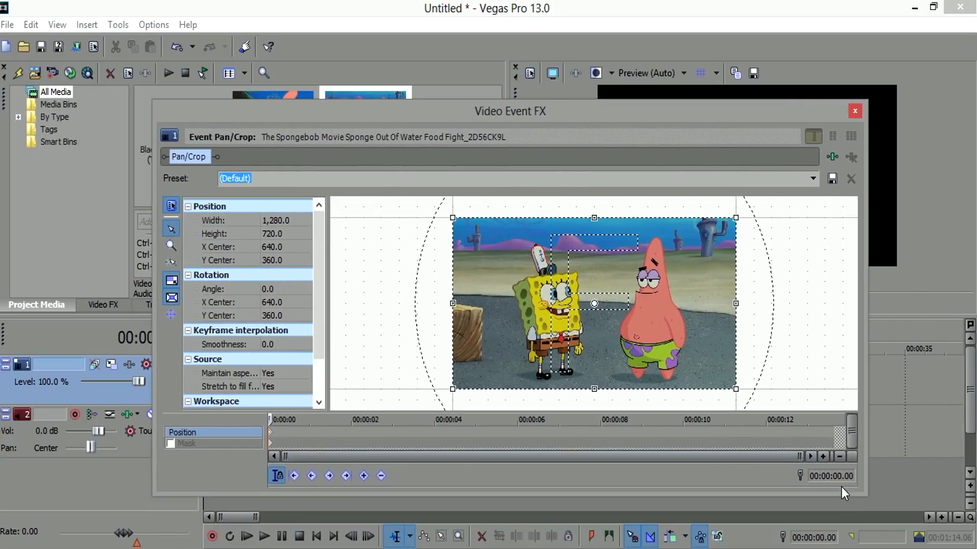
drag(153, 328, 301, 314)
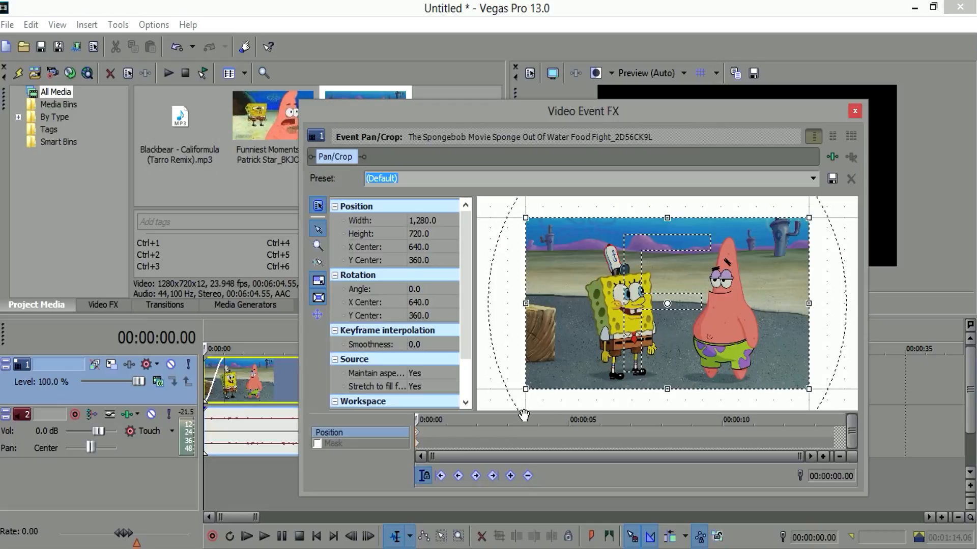
- Try adding a position keyframe at 00:00:03.33 in the first clip's Event Pan/Crop, and inspect it on a magnified keyframe timeline
click(523, 435)
scroll(541, 435, up, 2)
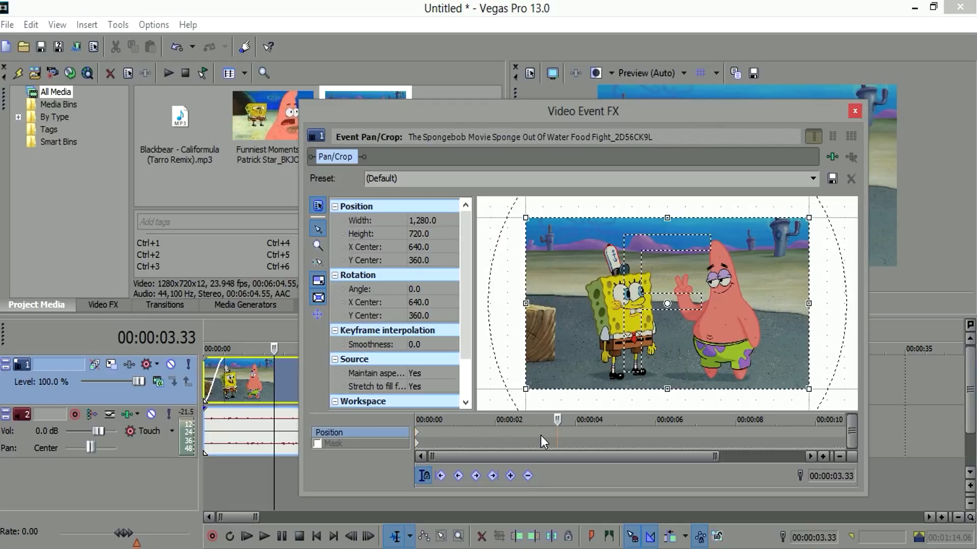
click(511, 475)
scroll(554, 438, up, 3)
scroll(555, 438, up, 2)
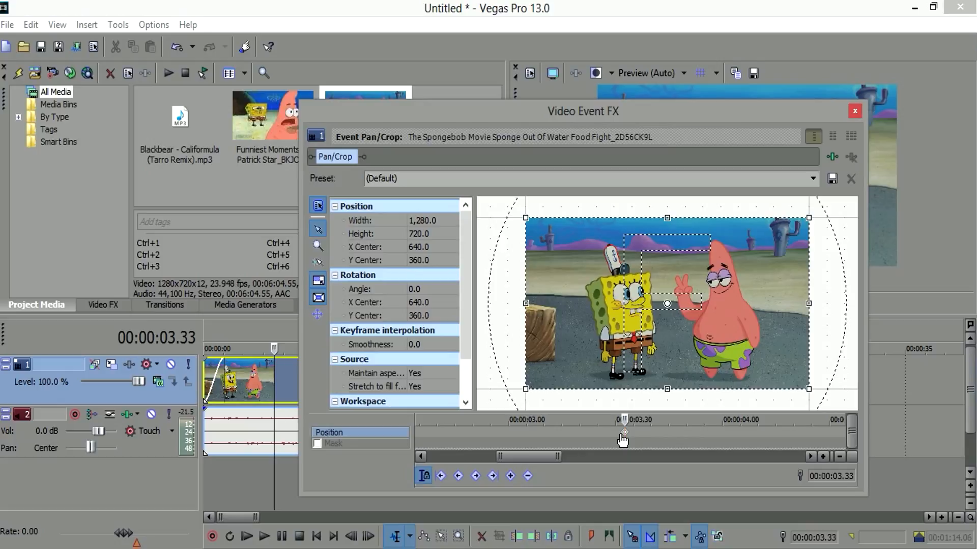
scroll(622, 440, down, 2)
scroll(689, 392, down, 2)
scroll(594, 433, down, 4)
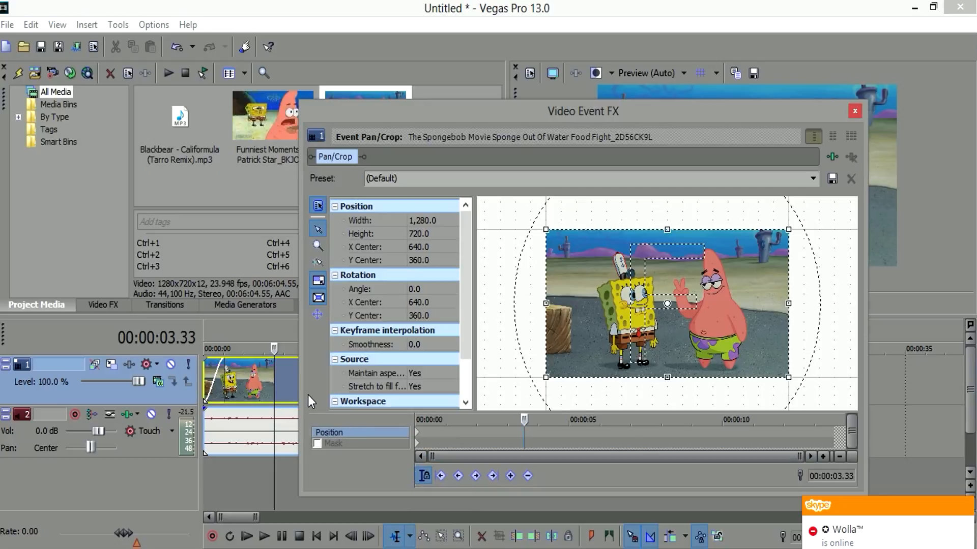
- Shrink the first clip's crop frame to about 496.9 by 279.5 at 00:00:08.39, centred on the picture
click(292, 386)
click(247, 384)
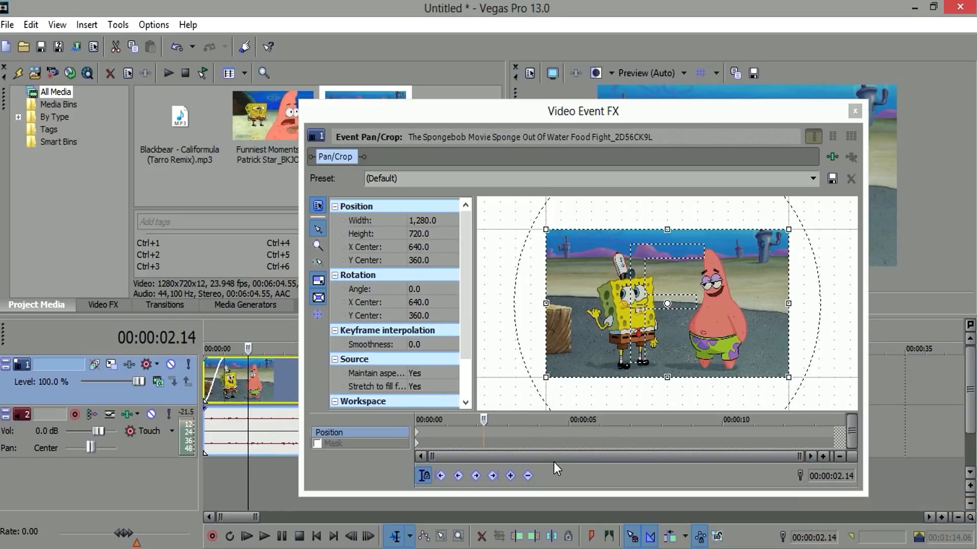
click(681, 433)
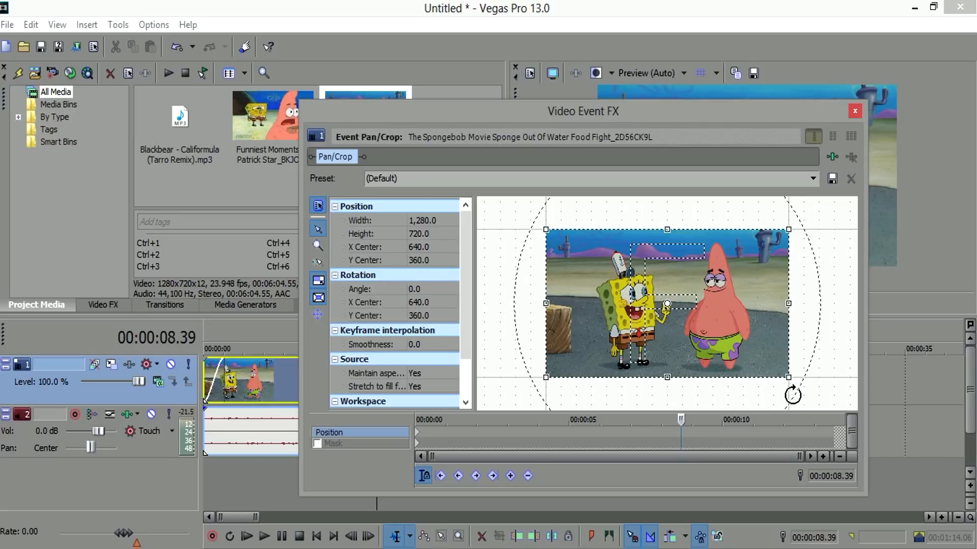
drag(788, 378, 714, 345)
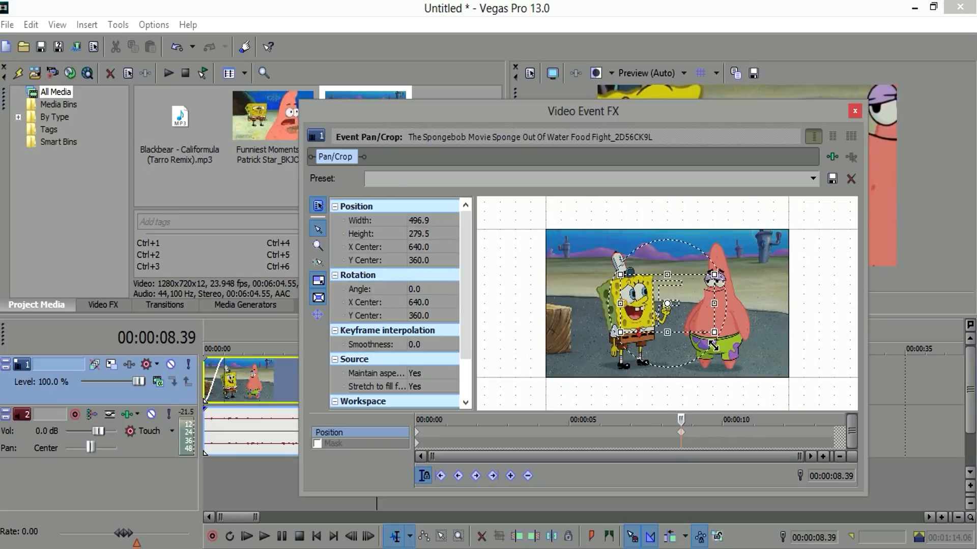
drag(704, 108, 691, 43)
- Compare the full-frame start keyframe with the zoomed-in keyframe at 00:00:08.39, and close Event Pan/Crop
click(411, 371)
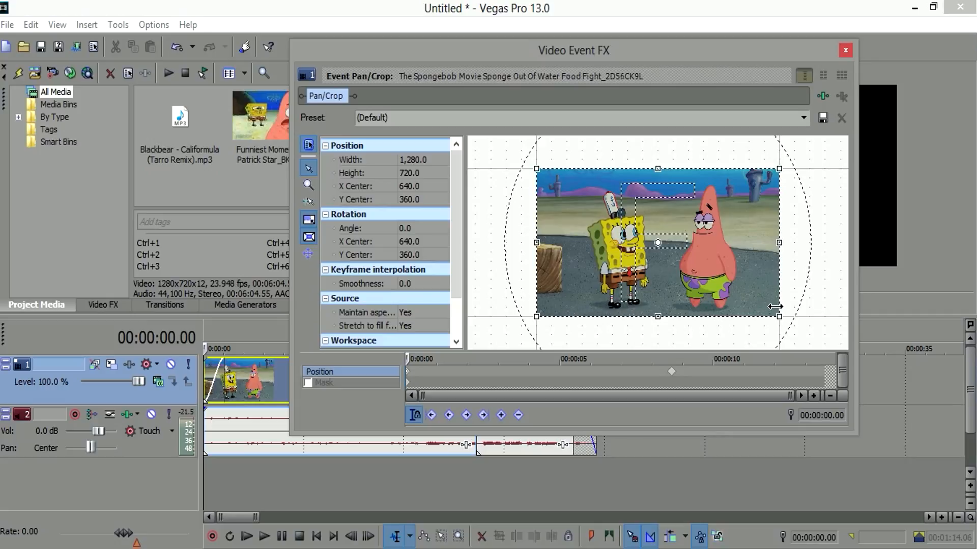
click(671, 371)
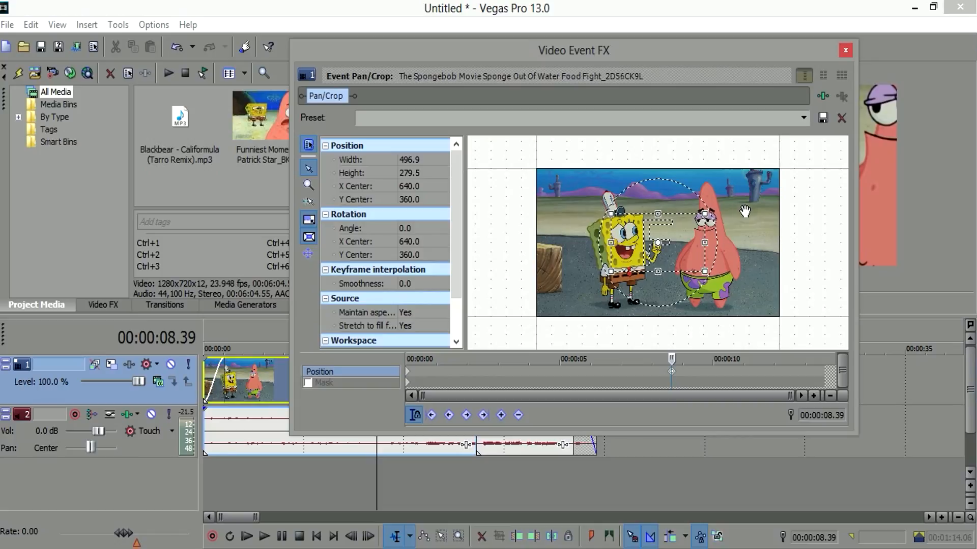
click(408, 374)
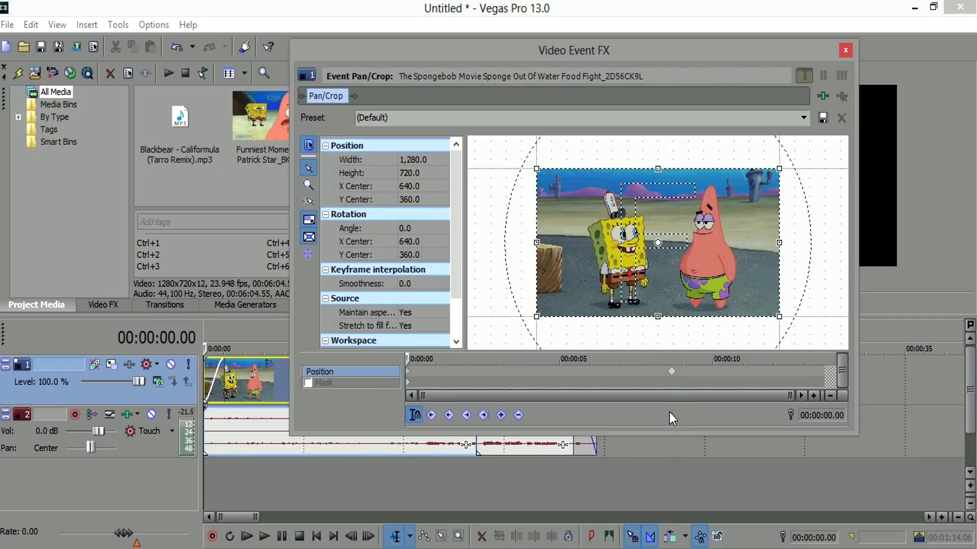
click(671, 371)
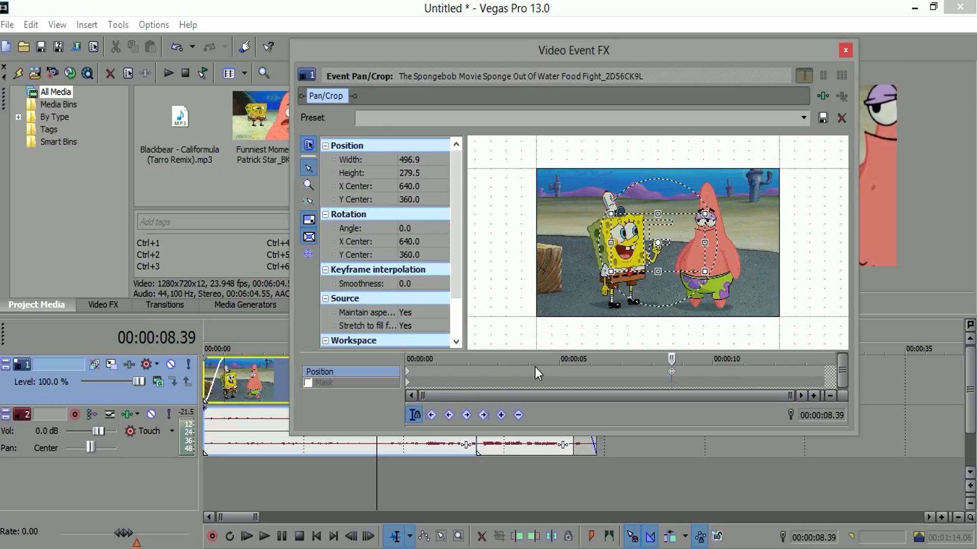
click(408, 374)
click(672, 372)
click(845, 48)
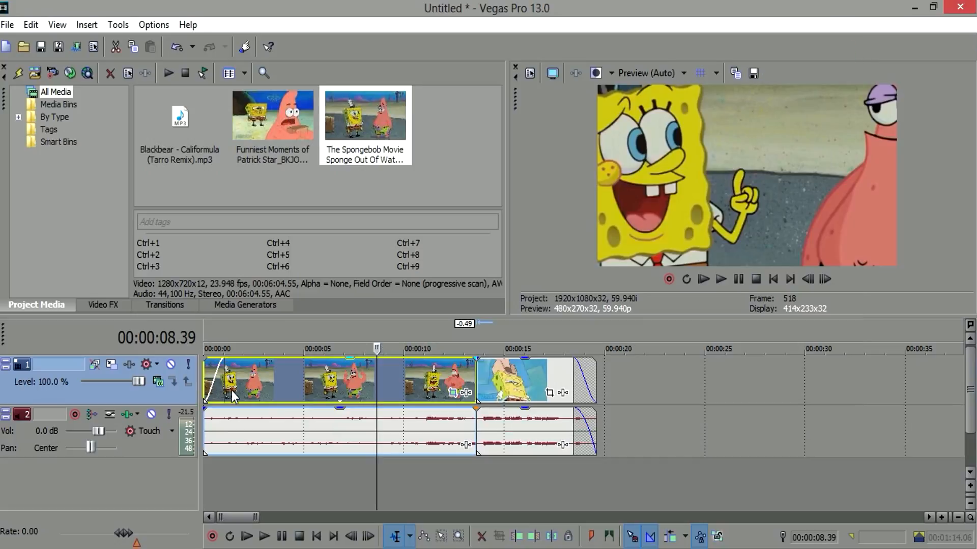
- Play the first clip from its start to check the gradual zoom in, and stop playback
click(206, 379)
key(space)
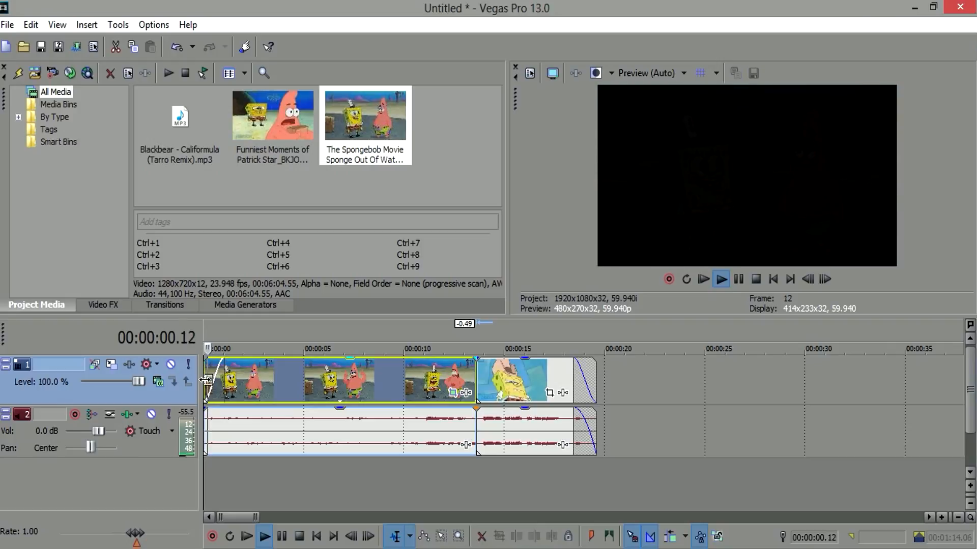
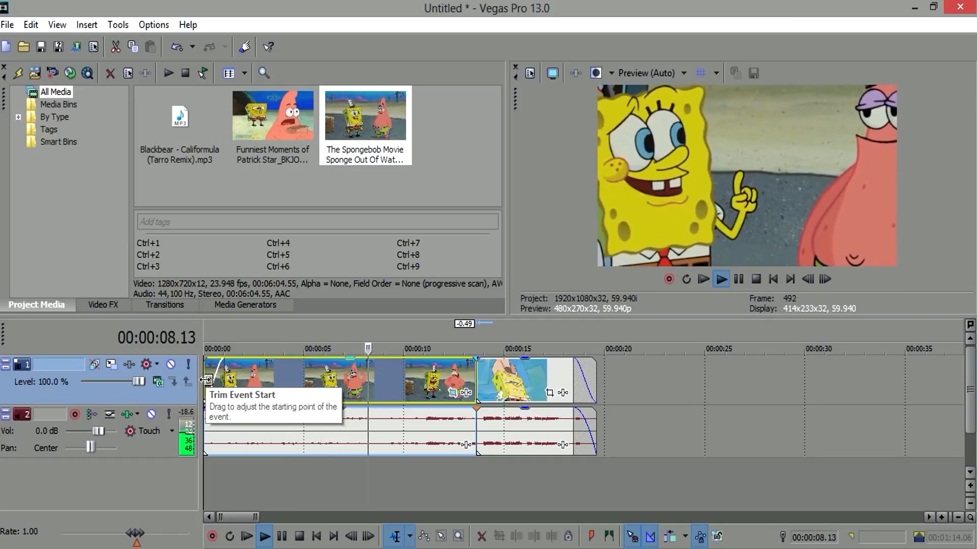
key(space)
- In the first clip's Event Pan/Crop, enlarge the crop frame to about 1,049.9 by 590.5 at 00:00:13.01
click(453, 393)
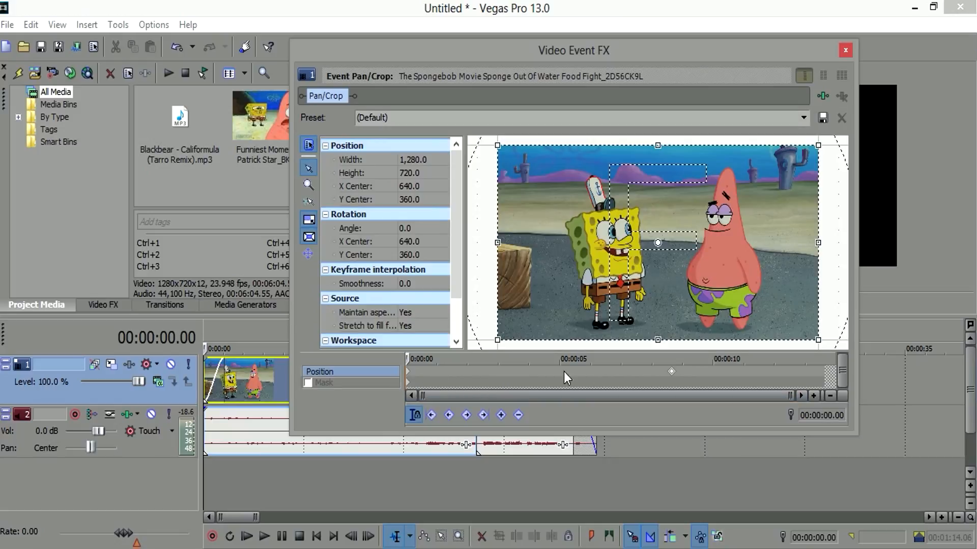
click(667, 375)
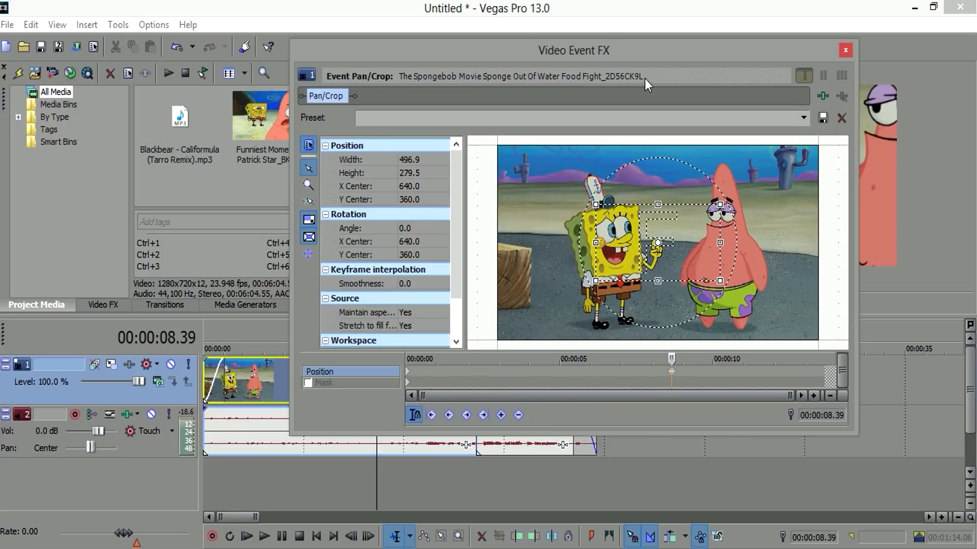
drag(637, 53, 296, 69)
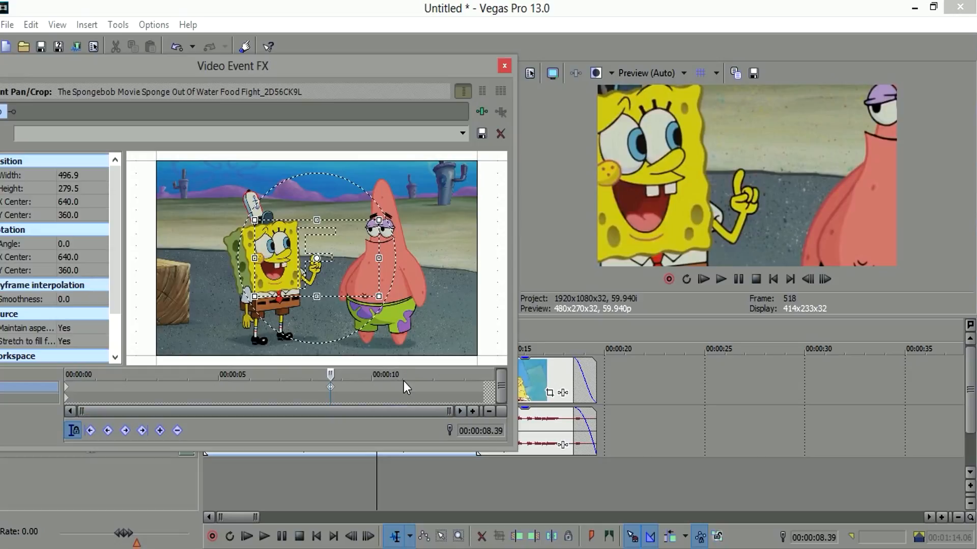
click(463, 385)
drag(416, 75, 962, 183)
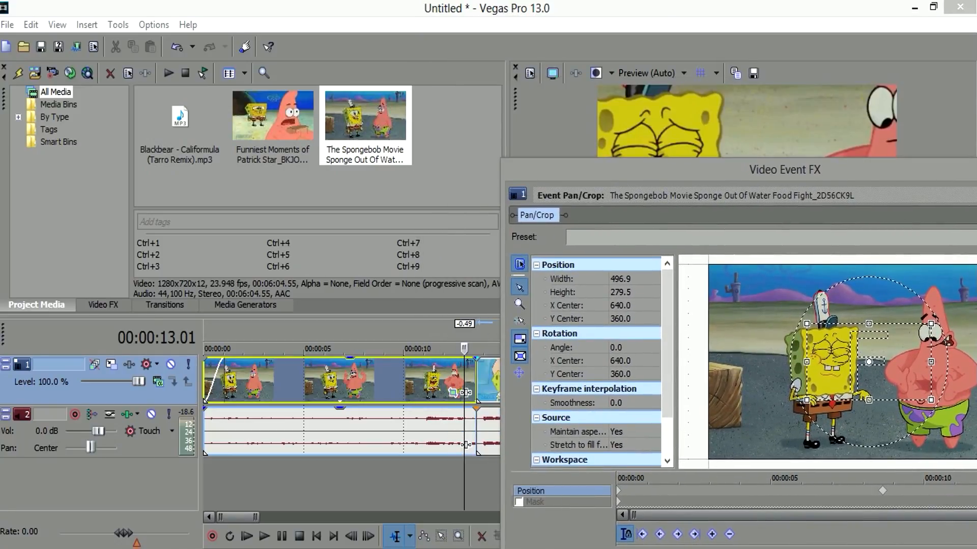
drag(674, 172, 102, 59)
drag(360, 286, 428, 330)
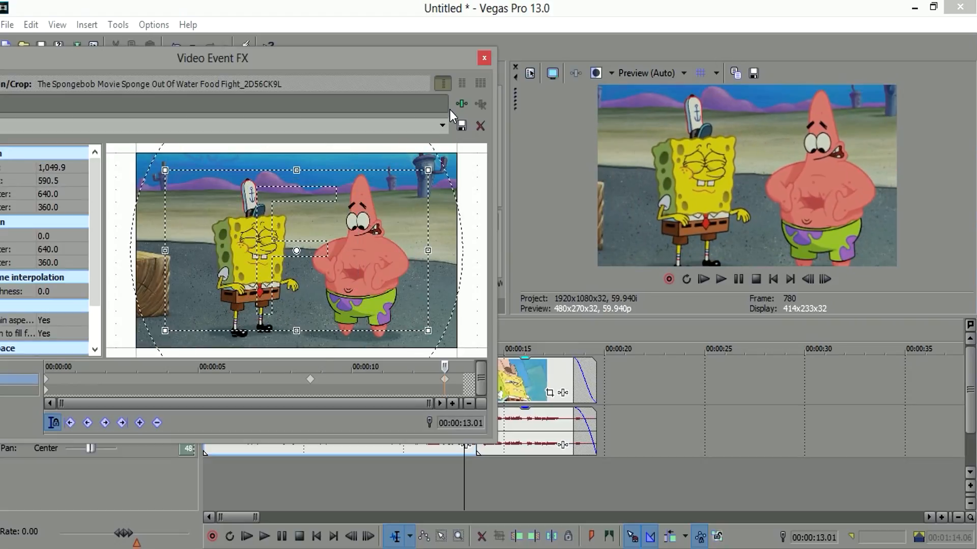
- Apply the Default preset to the keyframe at 00:00:13.01 for a full 1,280 by 720 frame, and close Event Pan/Crop
drag(377, 49, 502, 56)
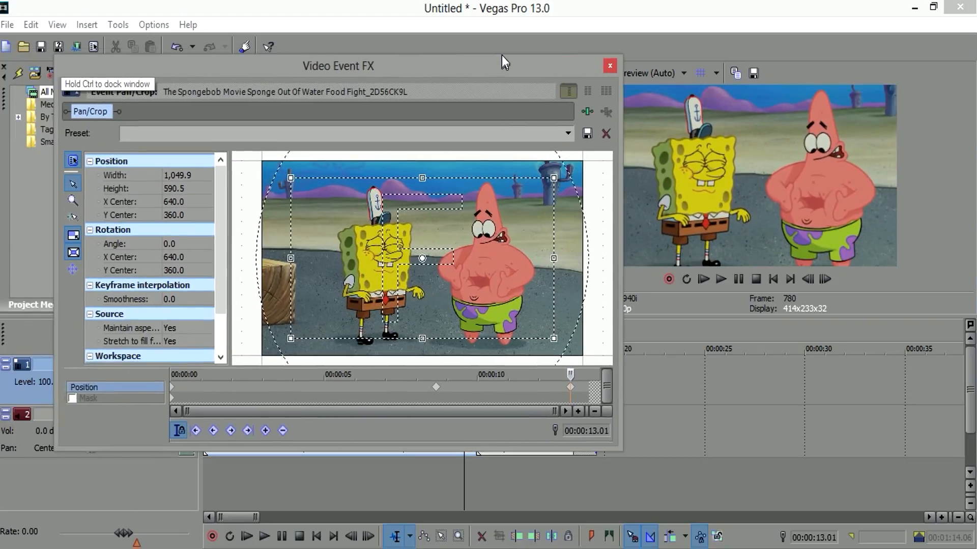
click(564, 134)
click(489, 149)
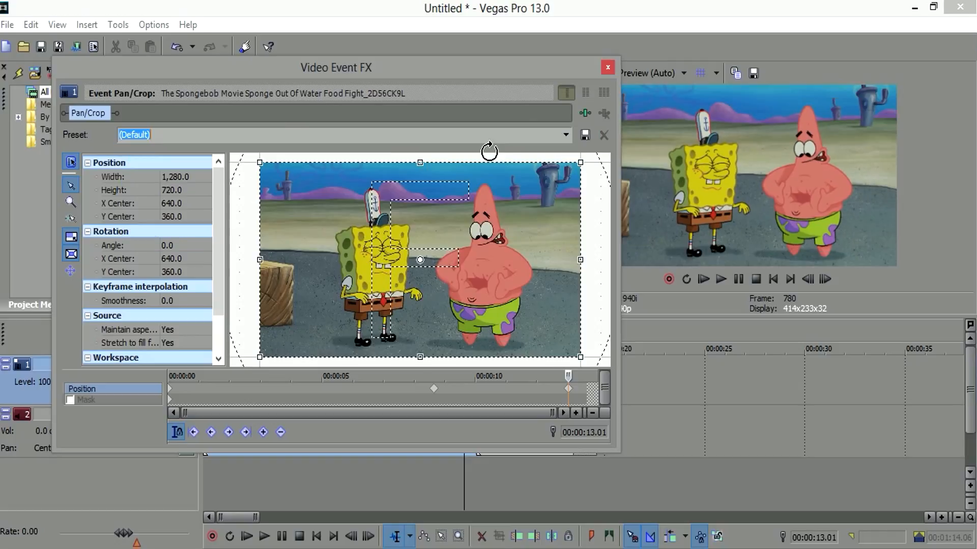
click(606, 67)
- Play the first clip from 00:00:04.50 to check the zoom in and back out, and stop playback
click(299, 367)
key(space)
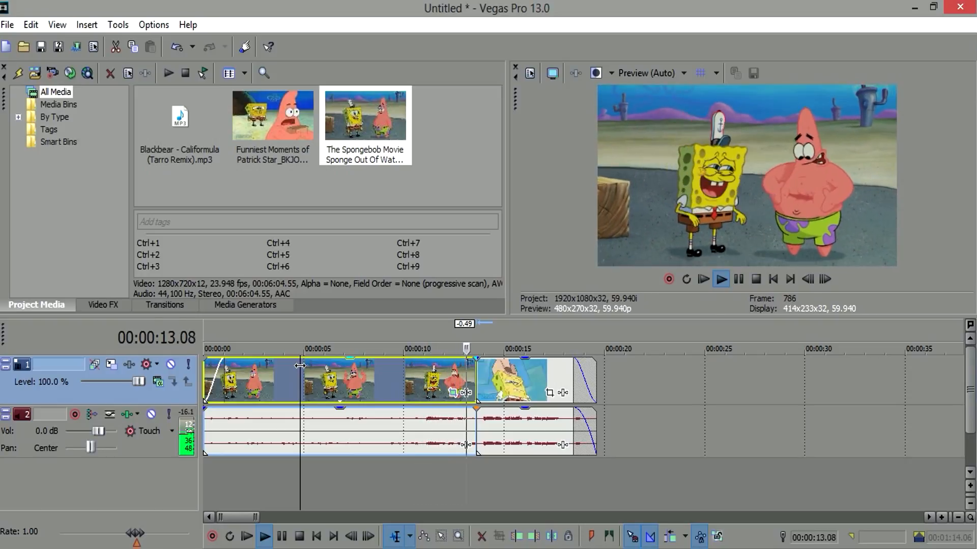
key(space)
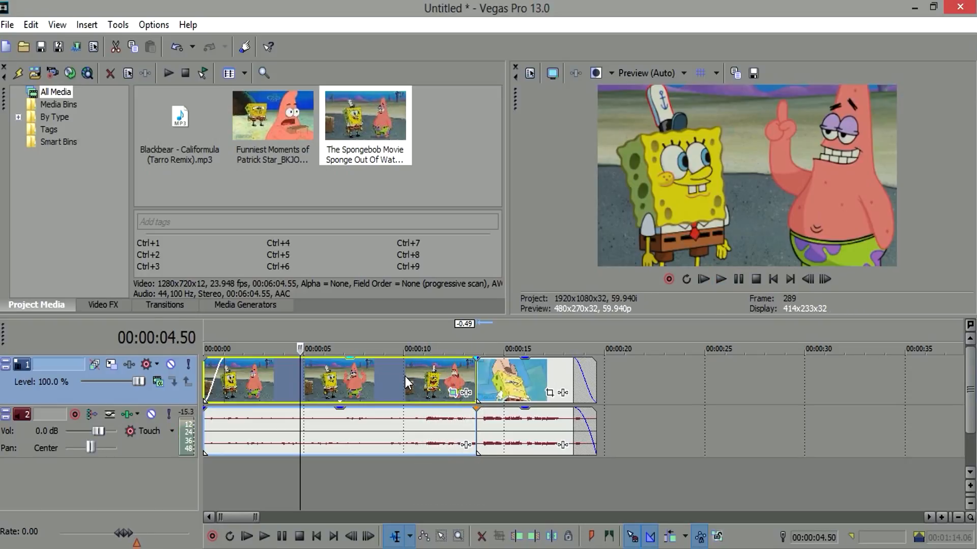
- Rotate the first clip's crop frame to about 19.6 degrees at the 00:00:08.39 keyframe, and close Event Pan/Crop
click(453, 393)
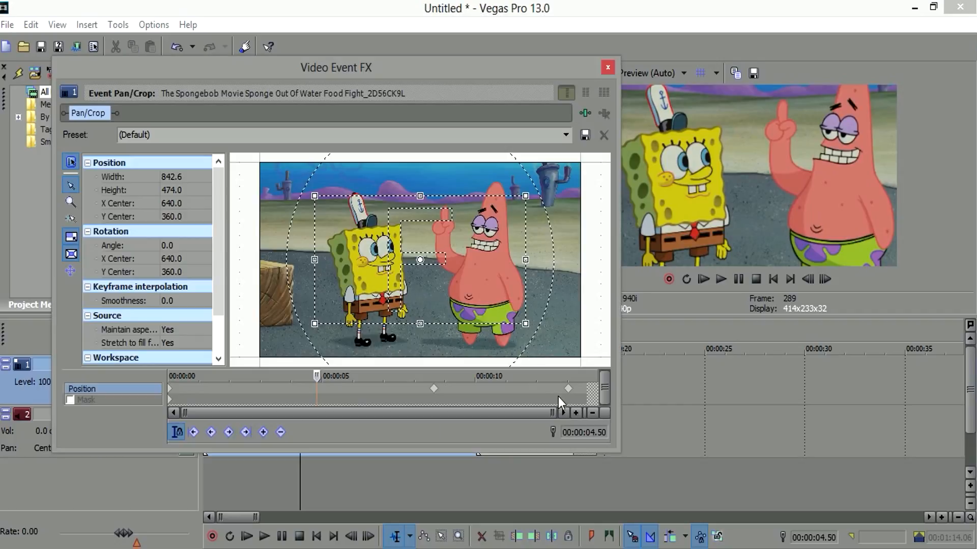
click(570, 390)
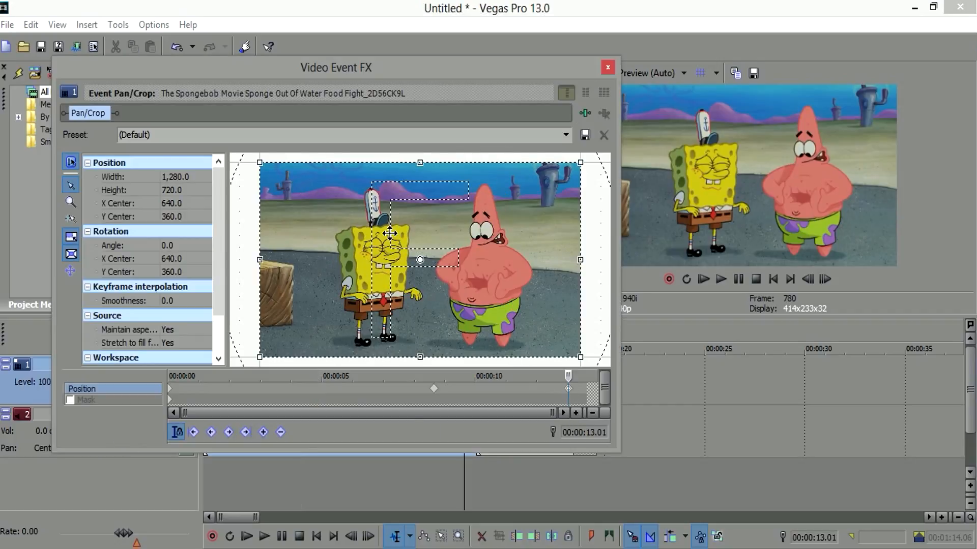
click(433, 389)
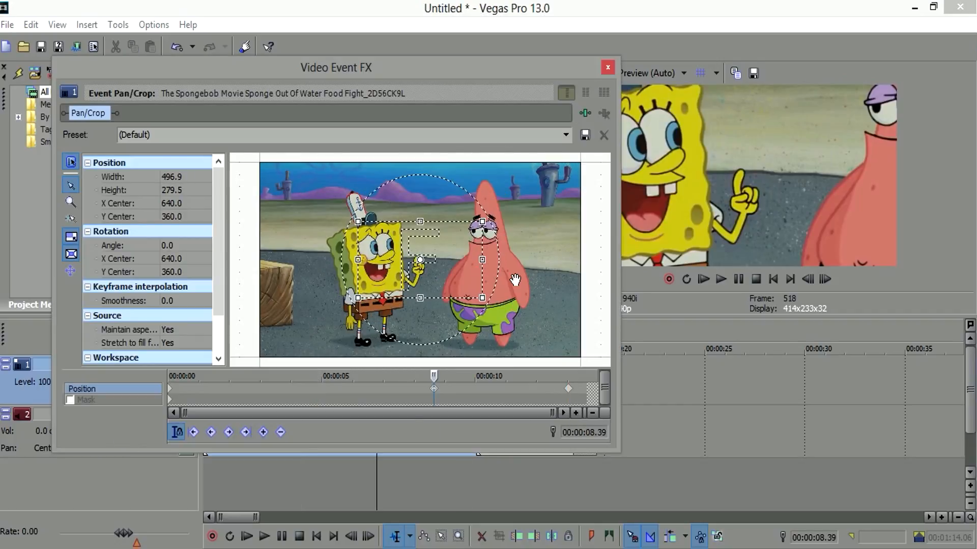
drag(493, 272, 486, 297)
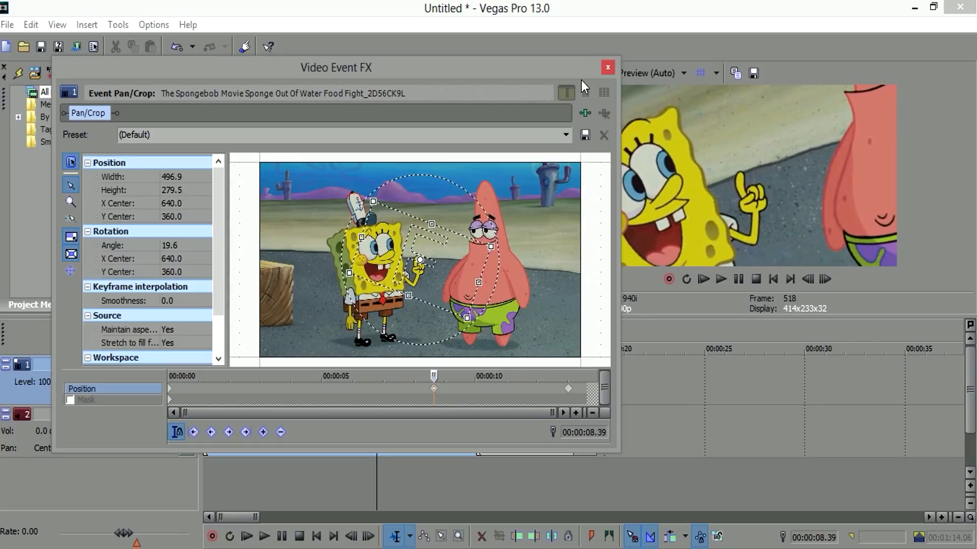
click(607, 67)
- Play the first clip from shortly before the 00:00:08.39 keyframe to check the animated rotation and zoom
click(342, 382)
key(space)
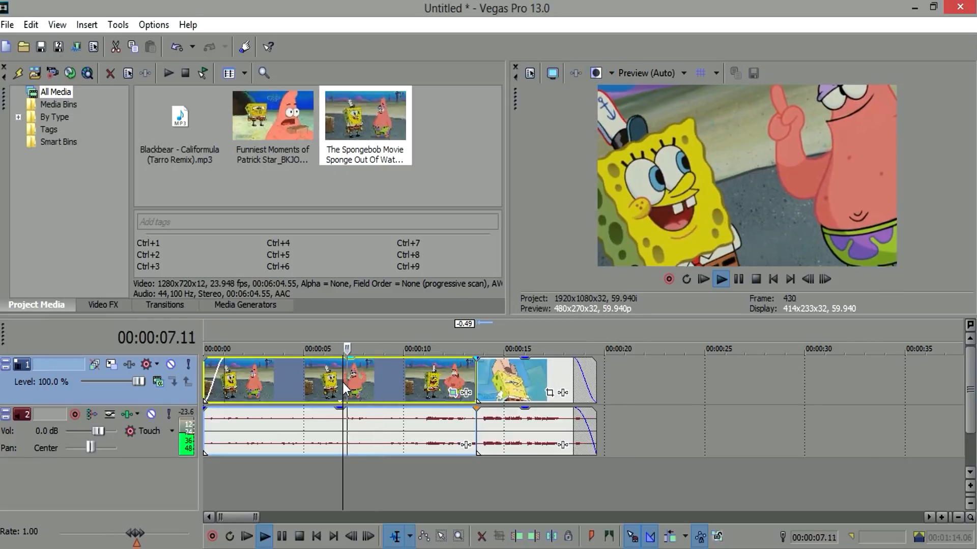
key(space)
key(space)
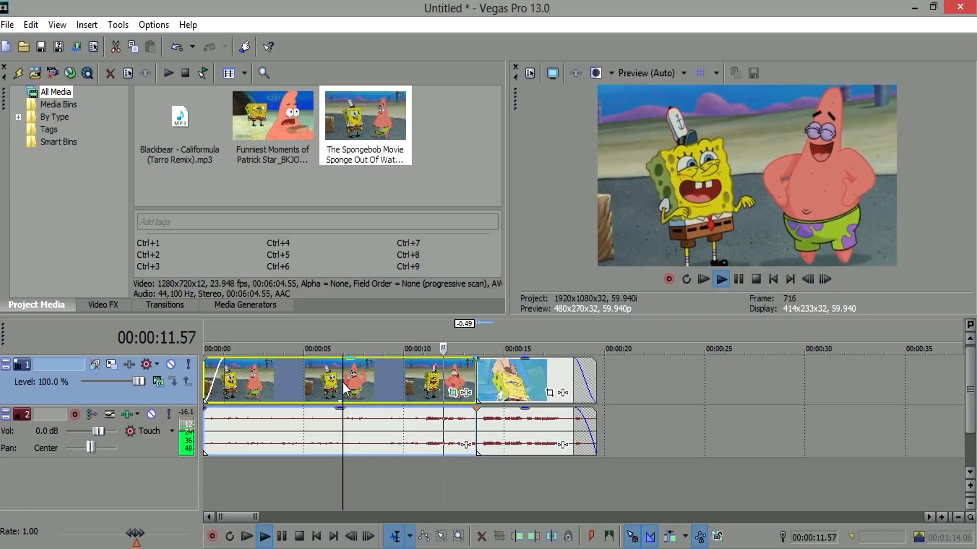
- Stop playback, review the first clip's rotated crop frame in Event Pan/Crop at 00:00:06.57, and close it
key(space)
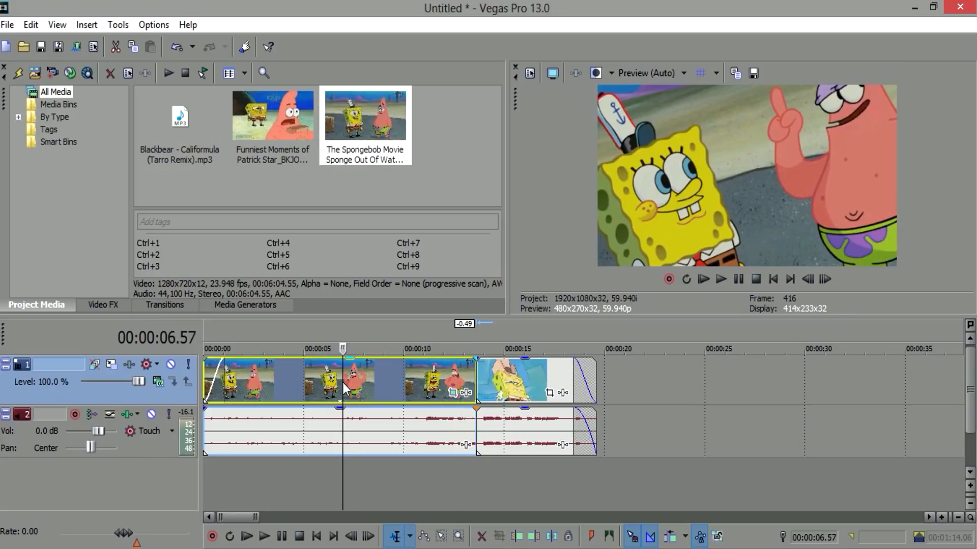
click(451, 394)
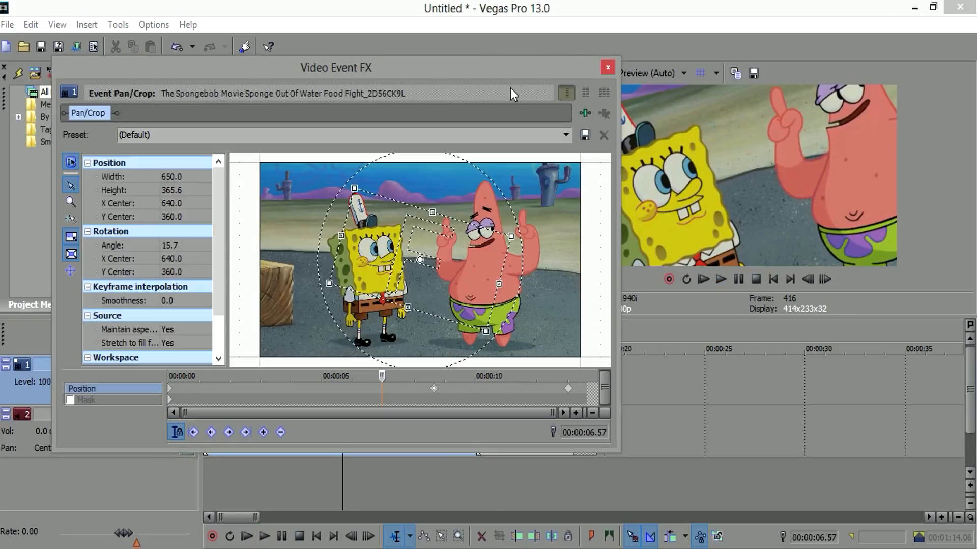
click(606, 68)
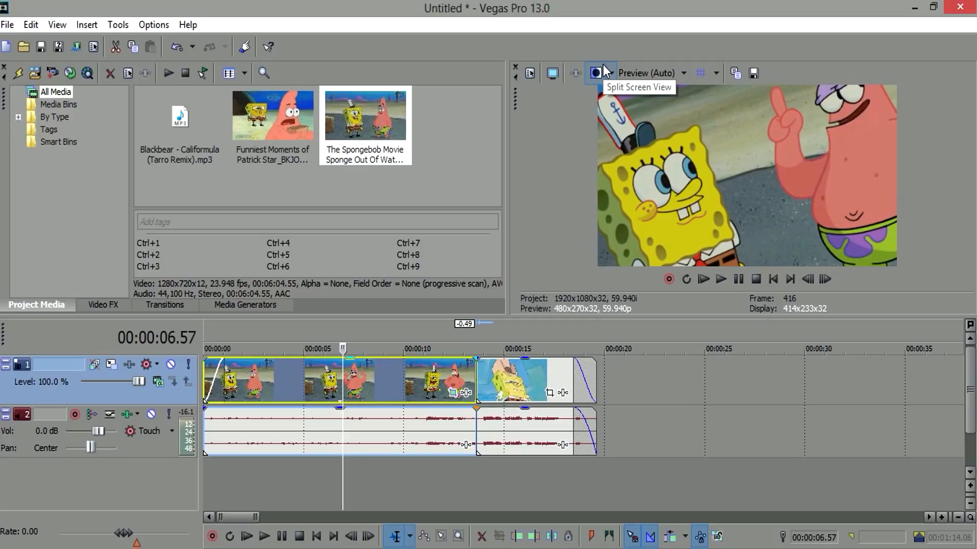
mouse_move(641, 1)
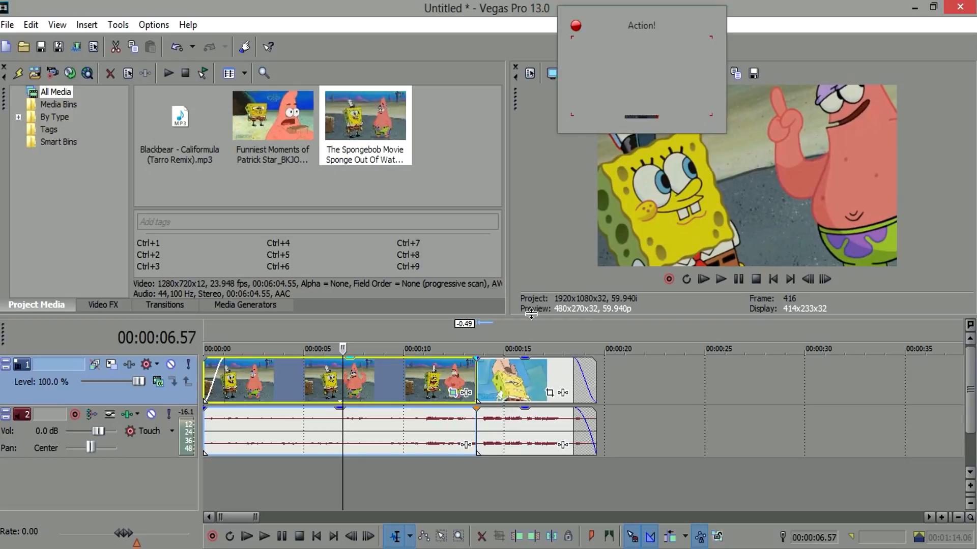
- Select the second clip and place the cursor within it at 00:00:16.07
click(518, 377)
click(420, 382)
click(526, 381)
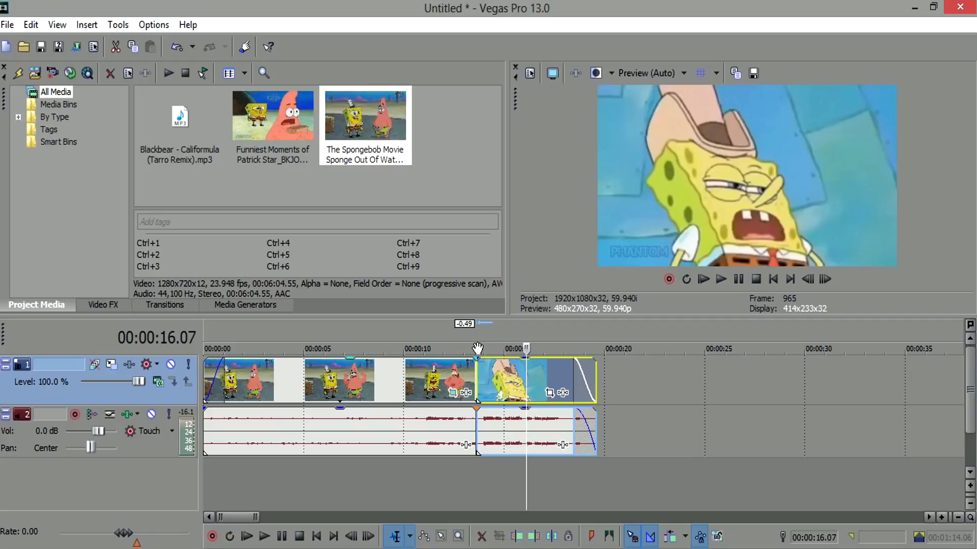
scroll(477, 349, up, 3)
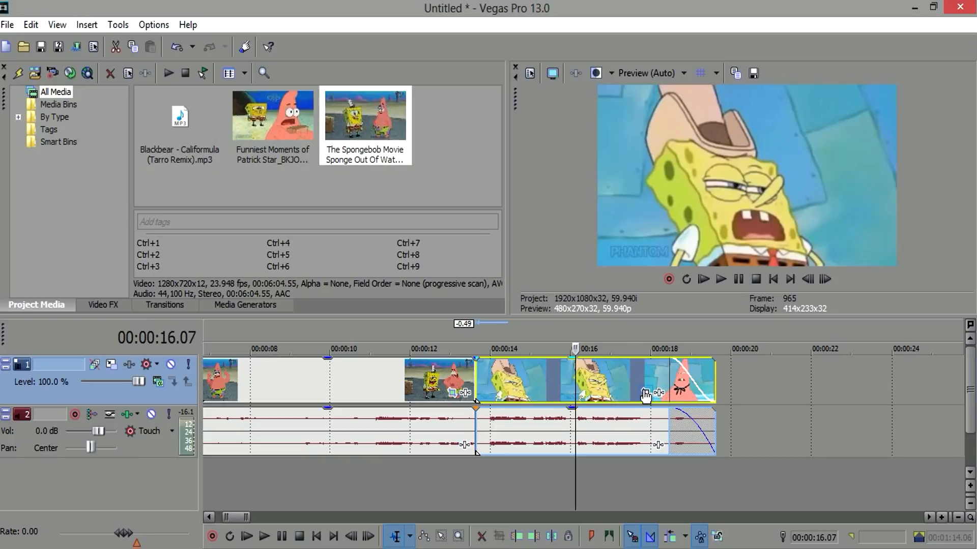
scroll(645, 395, up, 2)
scroll(702, 407, down, 2)
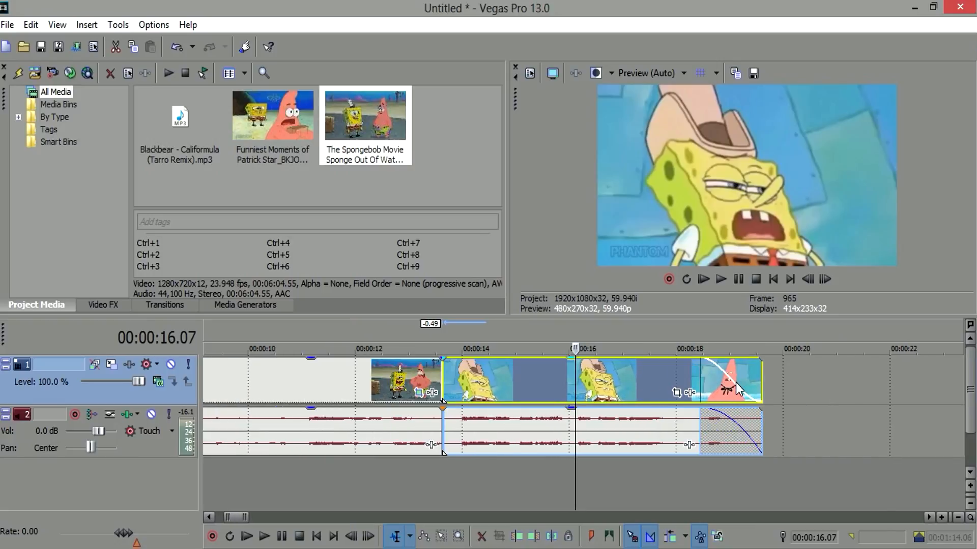
scroll(735, 382, up, 2)
scroll(735, 382, down, 2)
scroll(736, 382, up, 2)
scroll(736, 382, down, 1)
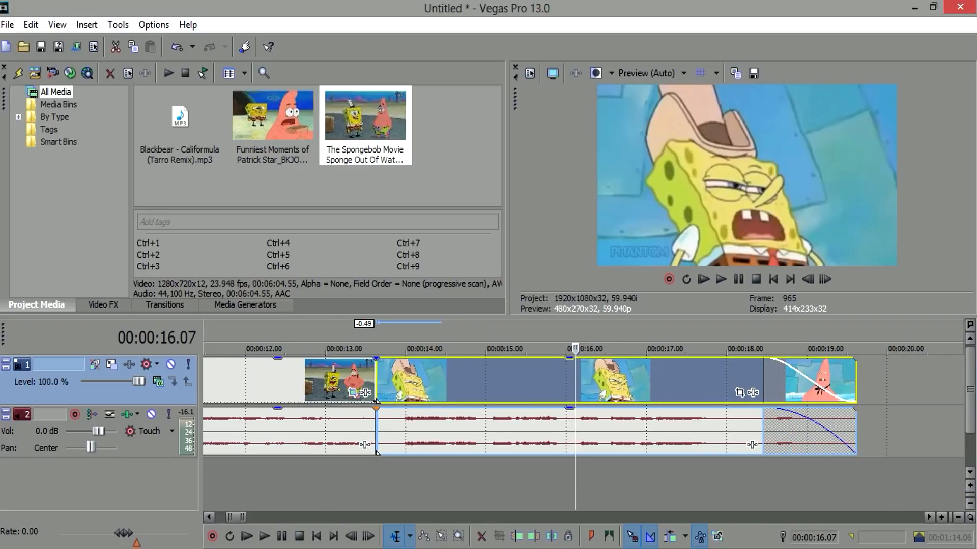
scroll(696, 465, up, 4)
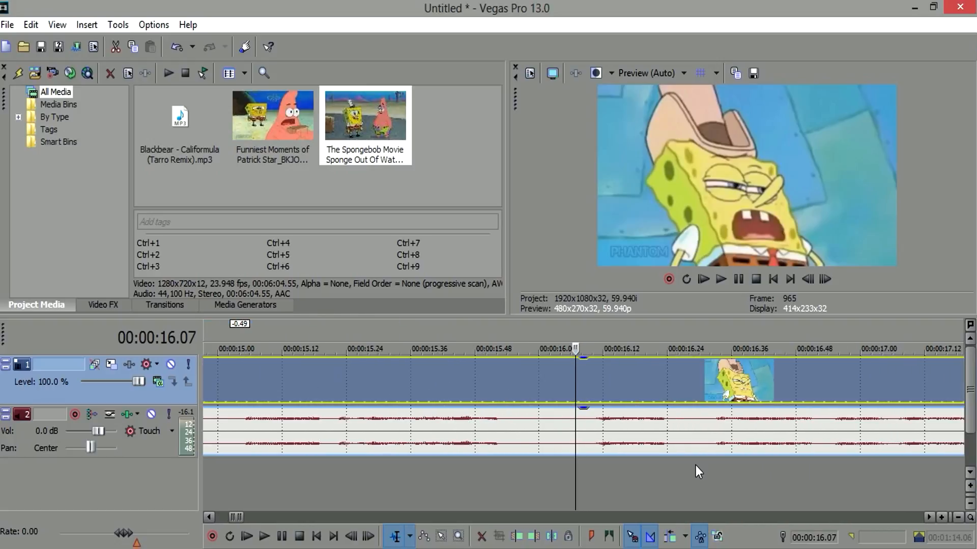
scroll(694, 465, down, 4)
scroll(695, 466, down, 1)
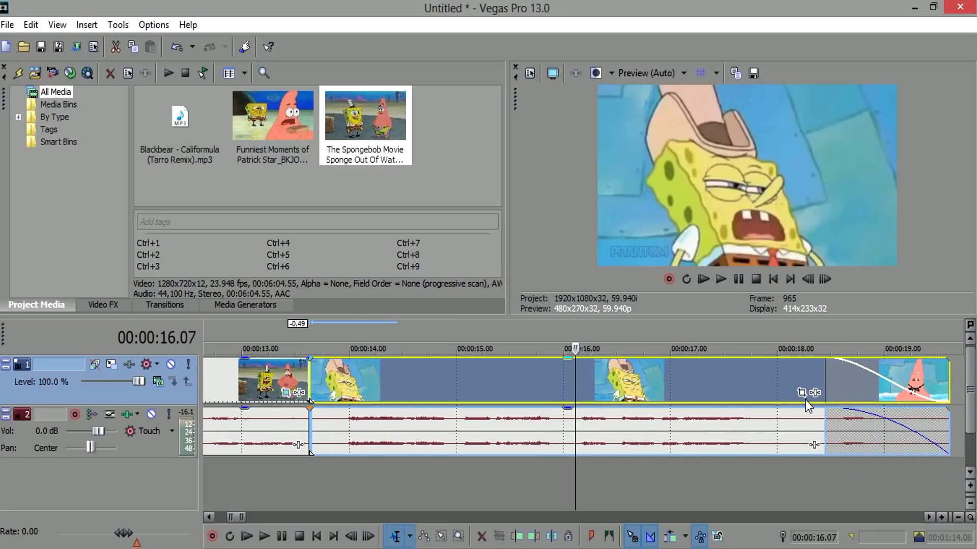
scroll(784, 408, down, 3)
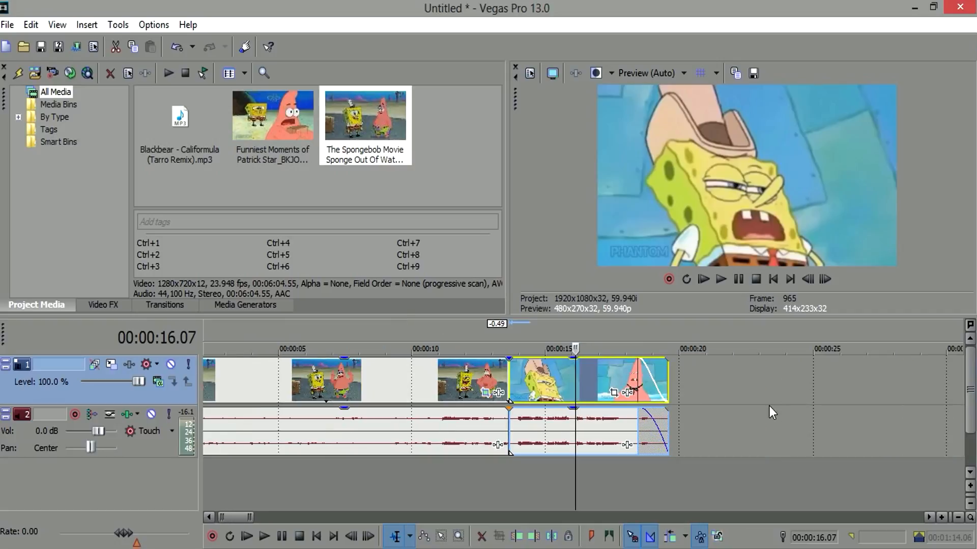
scroll(610, 398, up, 4)
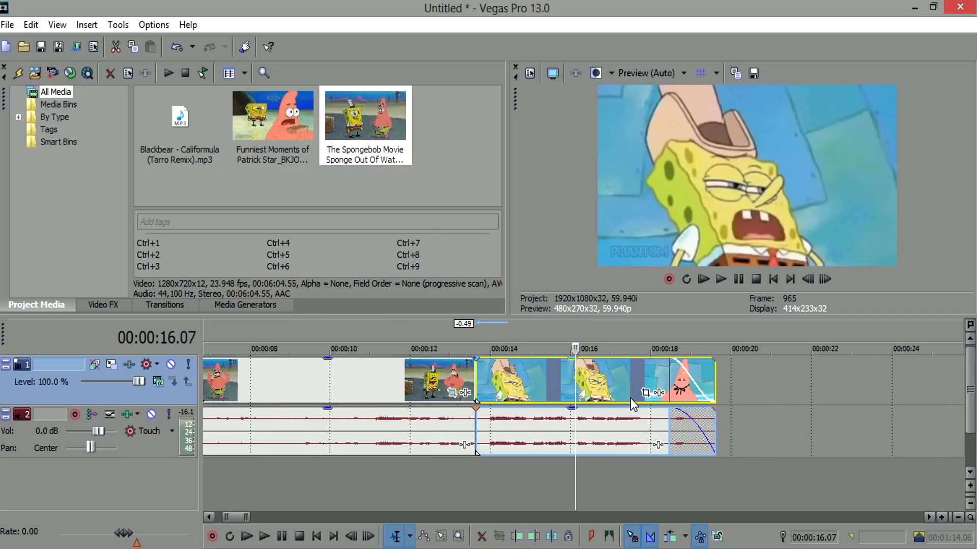
scroll(640, 412, down, 4)
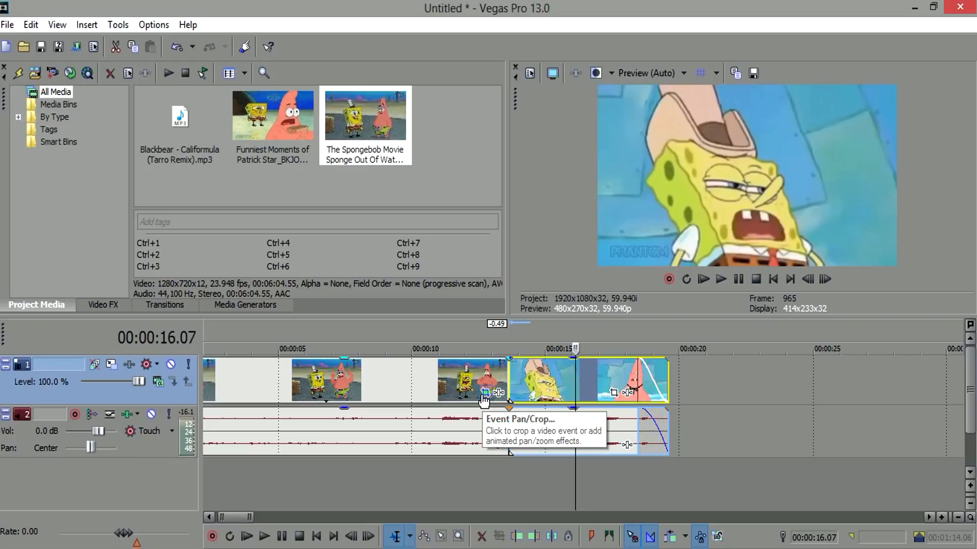
scroll(593, 376, up, 4)
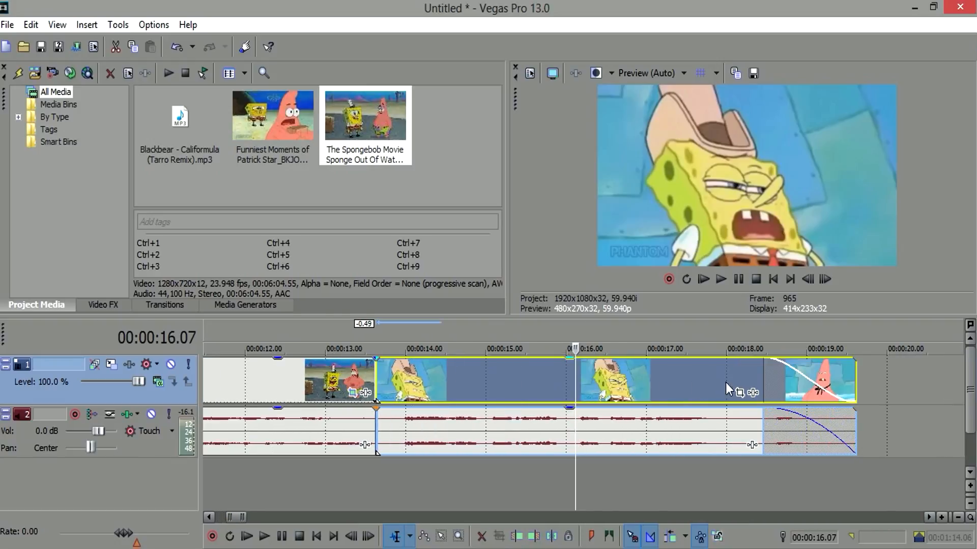
- Examine the effects available for the second clip in the Plug-In Chooser, up to Sony Min and Max, and close it without adding any
click(753, 393)
mouse_move(324, 441)
mouse_down()
mouse_move(336, 438)
mouse_move(307, 444)
mouse_up()
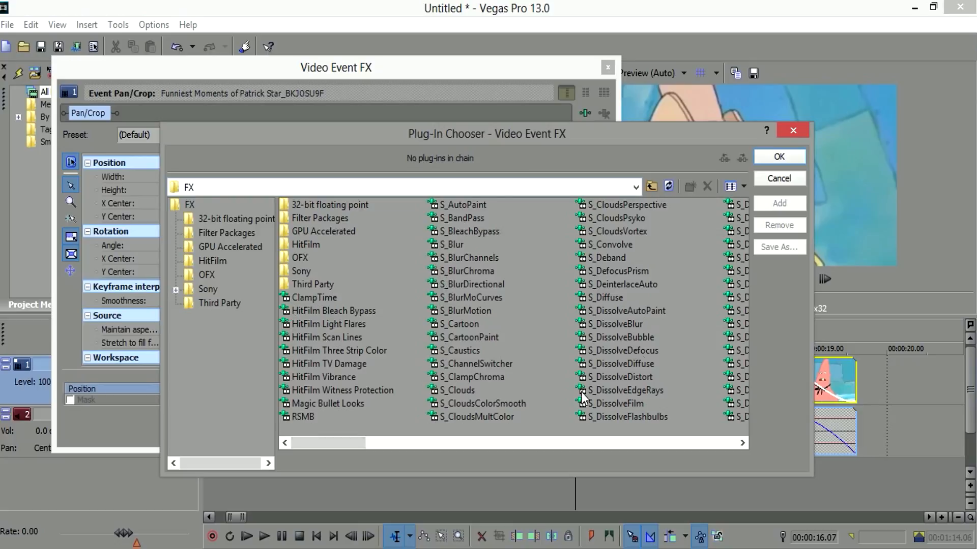
drag(361, 438, 651, 424)
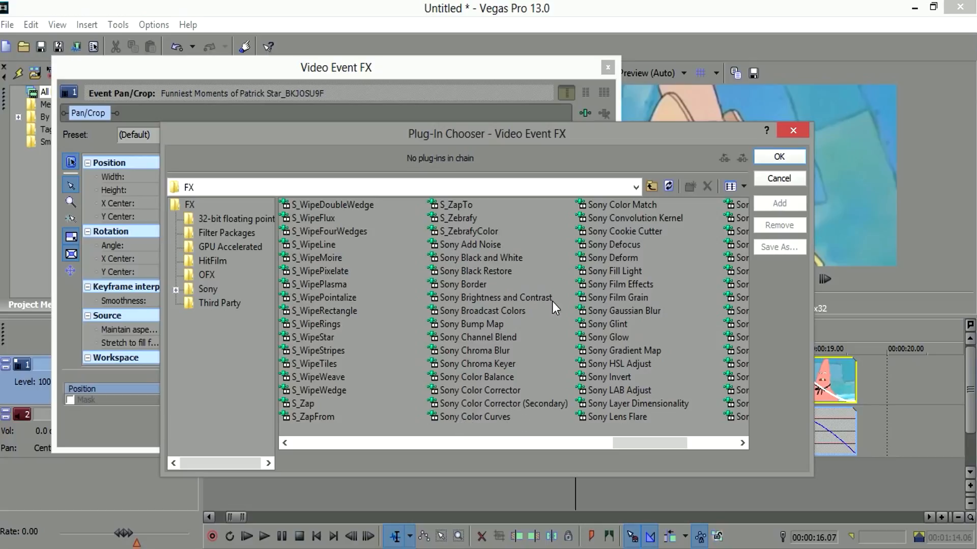
drag(640, 442, 703, 441)
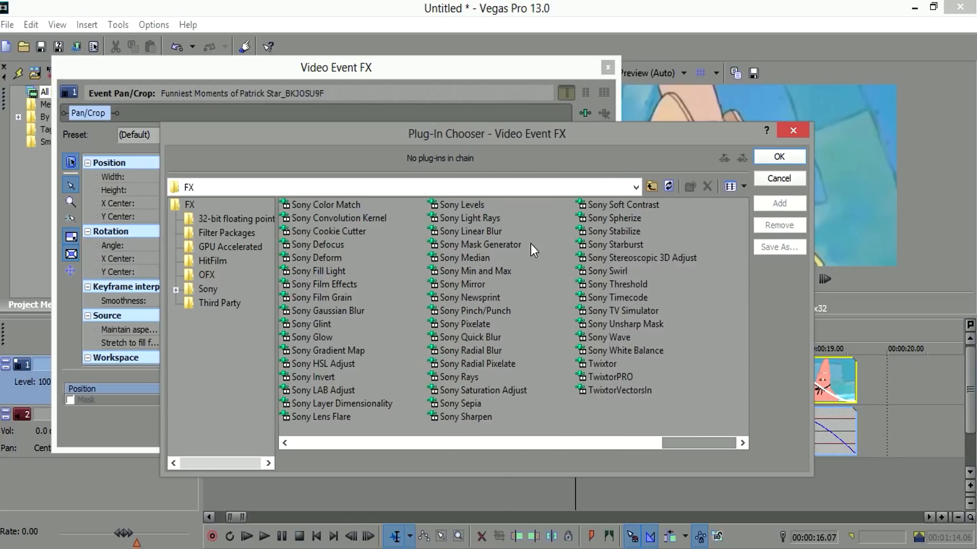
click(469, 273)
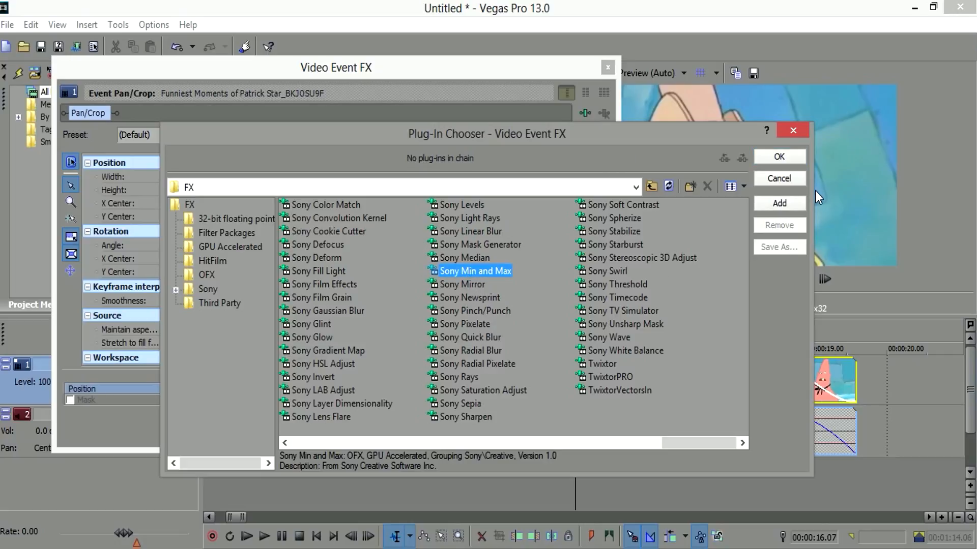
click(797, 133)
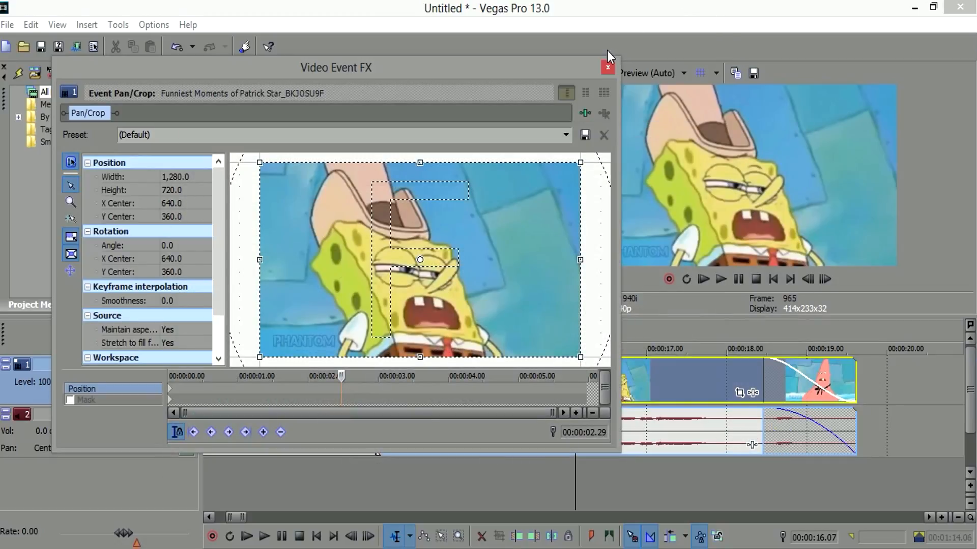
click(608, 68)
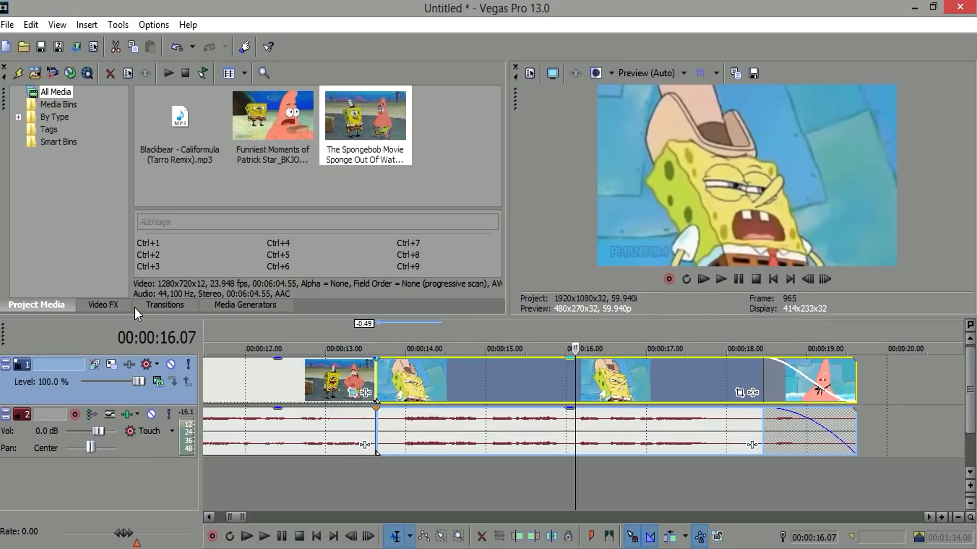
- Examine the presets of the video effects one by one, from Add Noise through Color Corrector (Secondary)
click(100, 307)
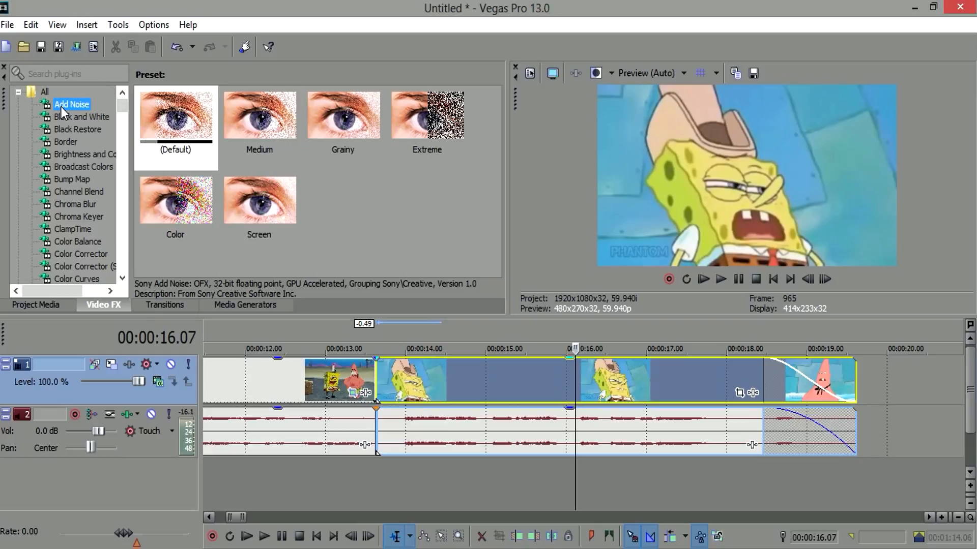
key(Down)
key(Down)
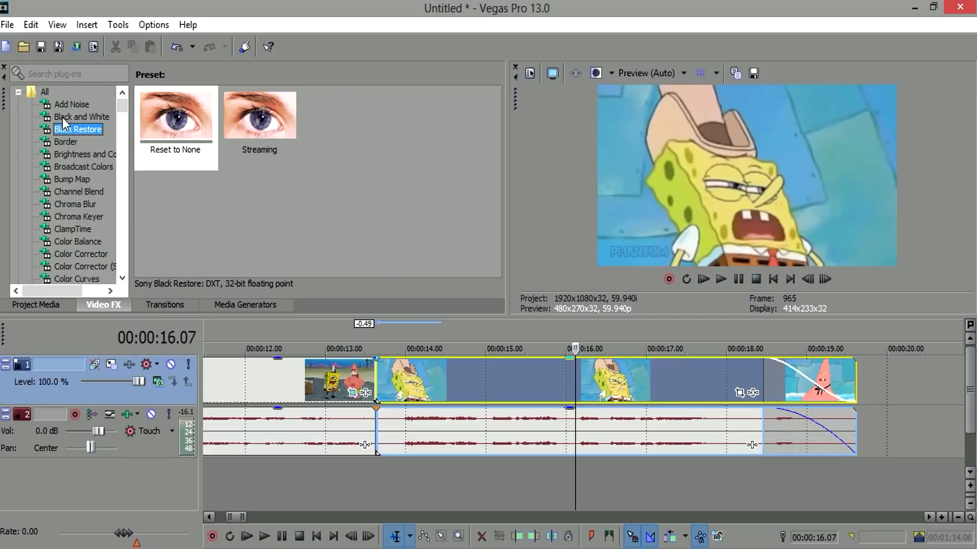
key(Down)
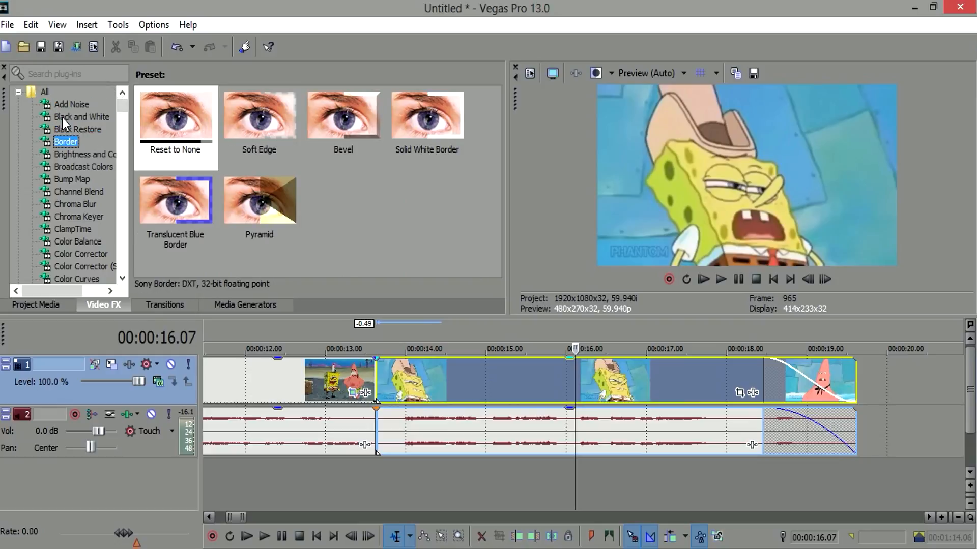
key(Down)
key(Down)
key(Up)
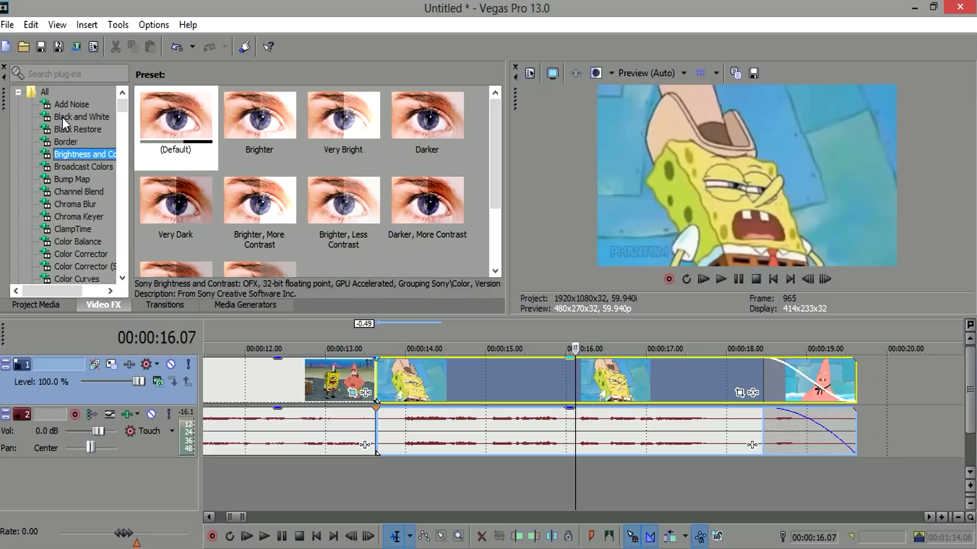
key(Down)
key(Down)
key(Down)
key(Down)
key(Down)
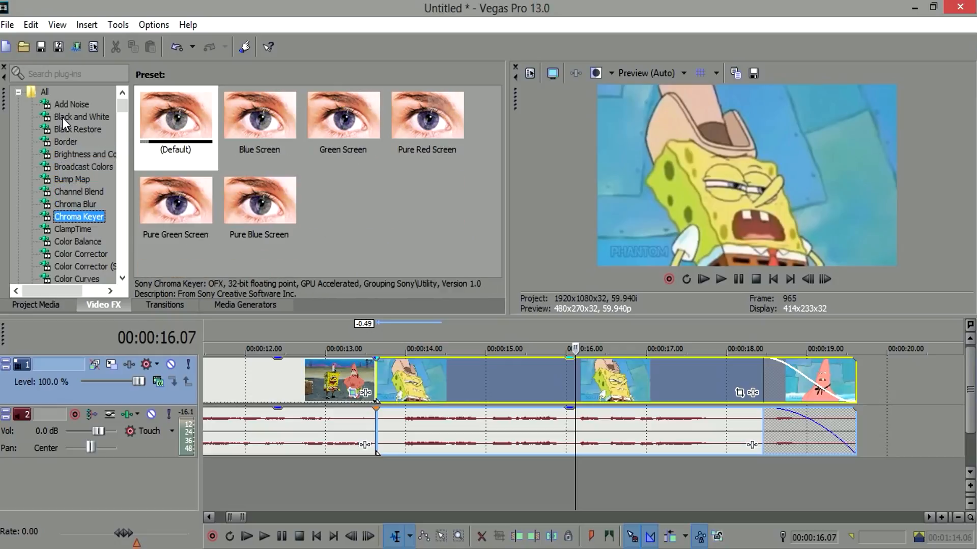
key(Down)
key(Down)
key(Down)
key(Down)
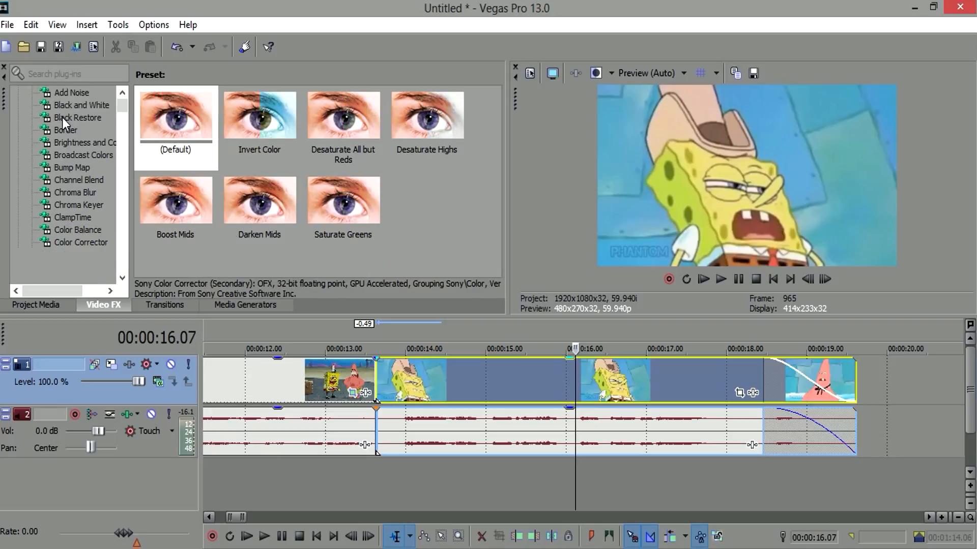
- Browse the Video FX presets from the color correction effects through Color Match and Convolution Kernel down to Film Grain
key(Down)
key(Down)
key(Down)
key(Down)
key(Up)
key(Up)
key(Up)
key(Up)
key(Up)
key(Up)
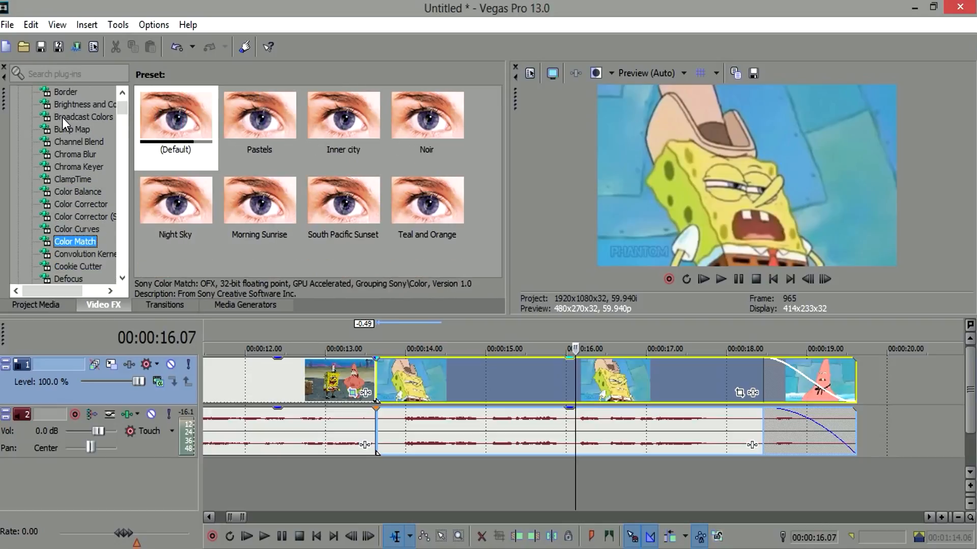
key(Down)
key(Down)
key(Down)
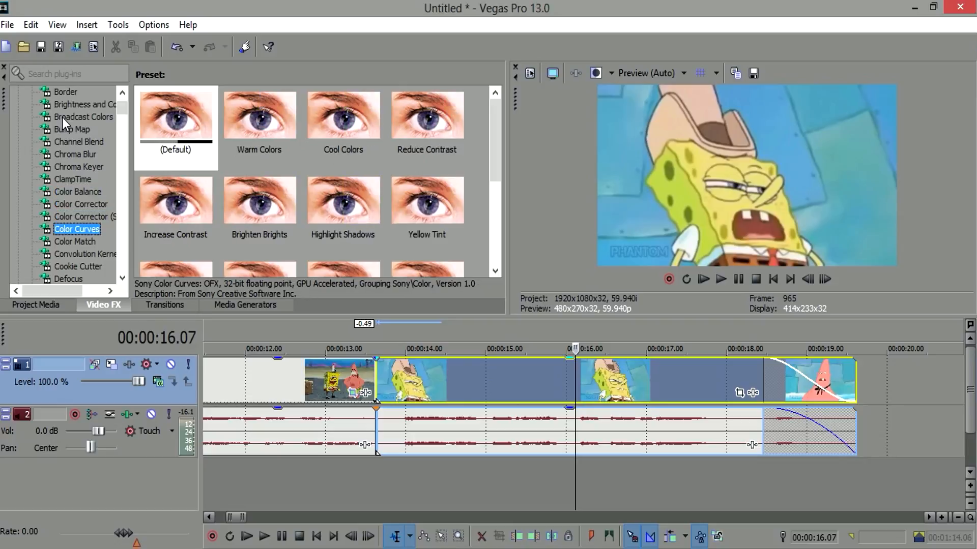
key(Down)
key(Down)
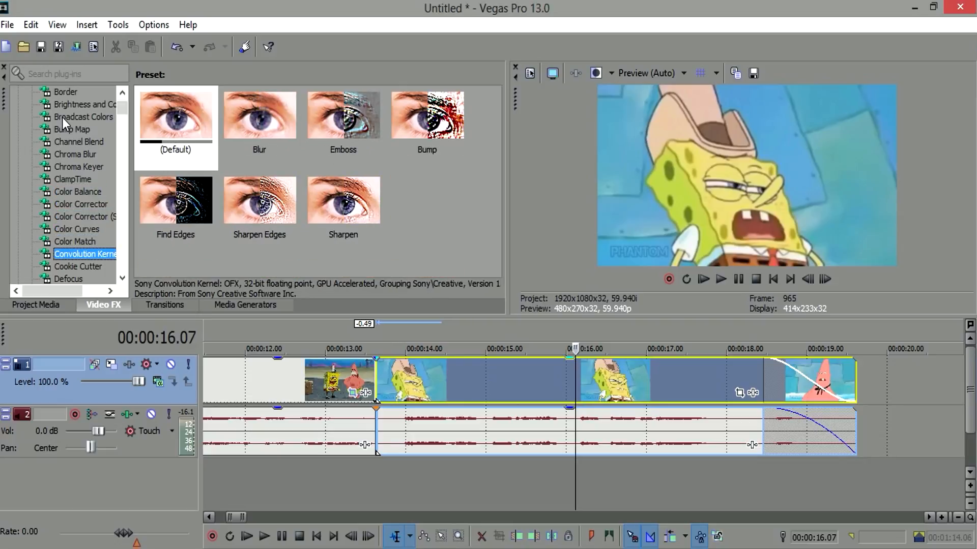
key(Down)
key(Down)
key(Down)
key(Down)
key(Down)
key(Down)
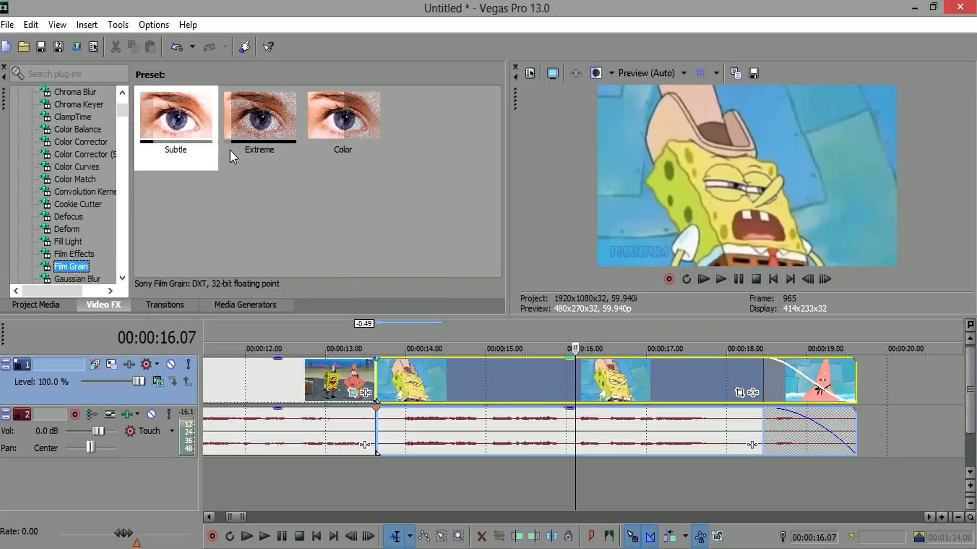
- Apply the Glint effect's Sparkle preset to the video clip after the cut at 00:00:13.38
key(Down)
key(Down)
key(Down)
key(Up)
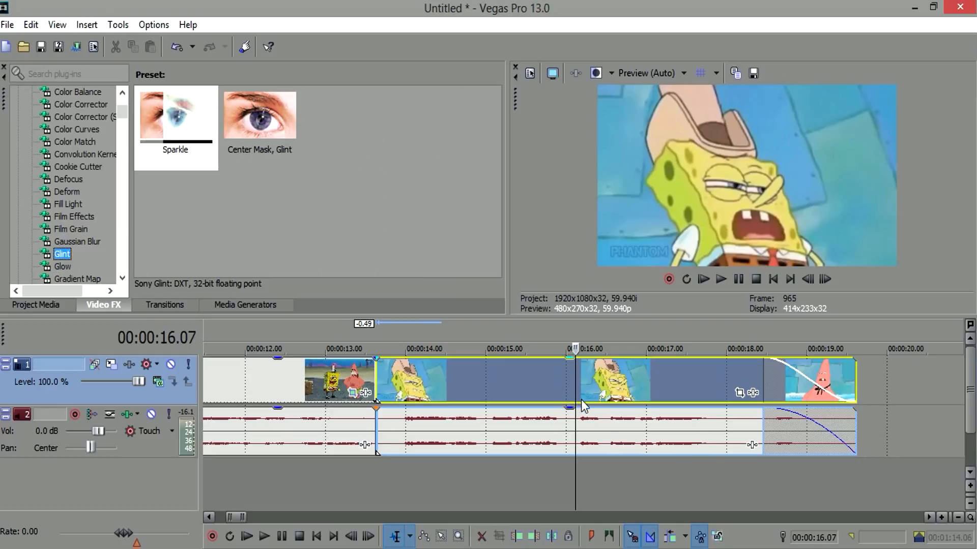
click(168, 136)
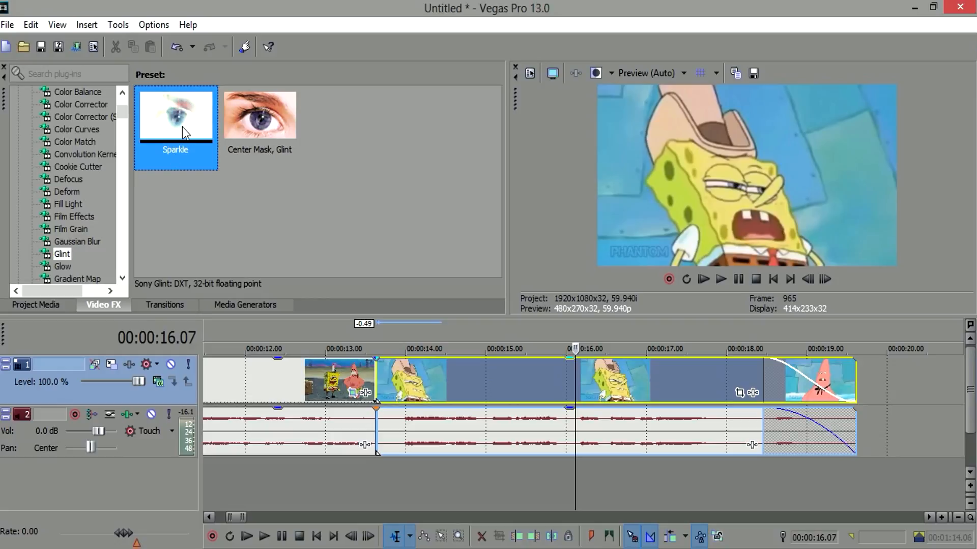
drag(184, 120, 502, 374)
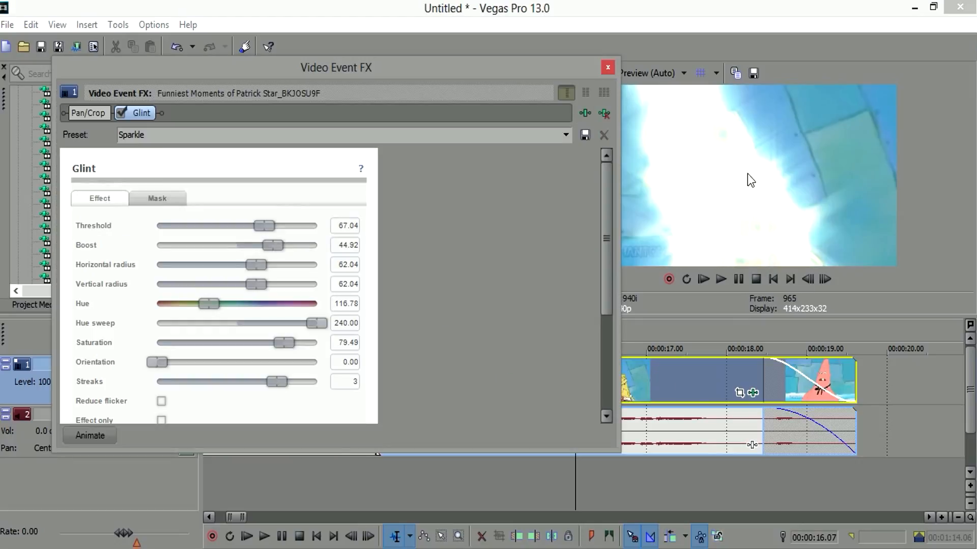
- Adjust Glint to Threshold 58.90, Boost -20.24, Hue 170.53, Saturation 74.97 and Orientation 245.97
mouse_move(522, 71)
mouse_down()
mouse_move(435, 74)
mouse_move(518, 63)
mouse_up()
drag(205, 296, 303, 297)
mouse_move(267, 237)
mouse_down()
mouse_move(188, 243)
mouse_move(217, 238)
mouse_move(207, 221)
mouse_move(286, 227)
mouse_move(248, 236)
mouse_up()
drag(304, 300, 273, 338)
mouse_move(155, 355)
mouse_down()
mouse_move(312, 353)
mouse_move(270, 370)
mouse_up()
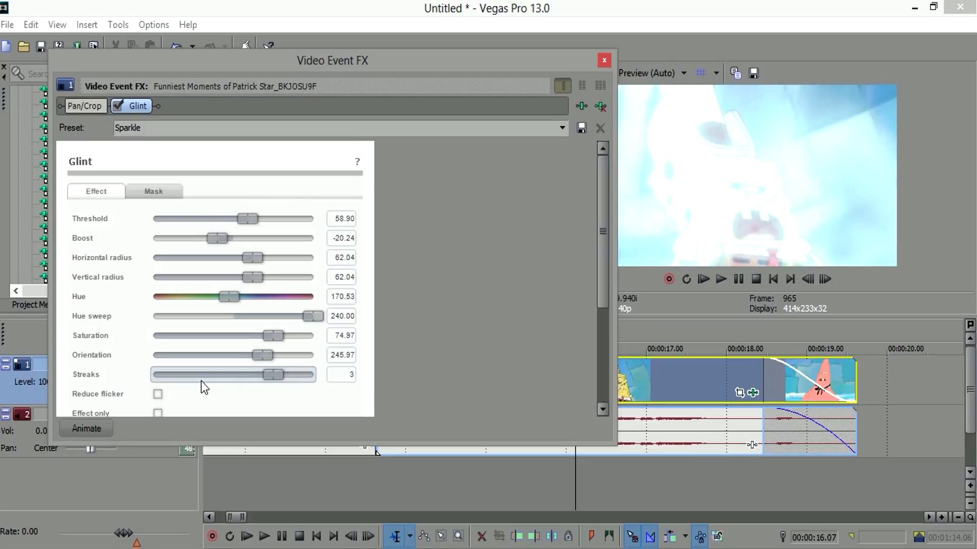
- Reduce the Glint effect's Streaks to 0 and reposition the effect window to uncover the preview
mouse_move(262, 374)
mouse_down()
mouse_move(172, 375)
mouse_move(295, 371)
mouse_move(171, 375)
mouse_up()
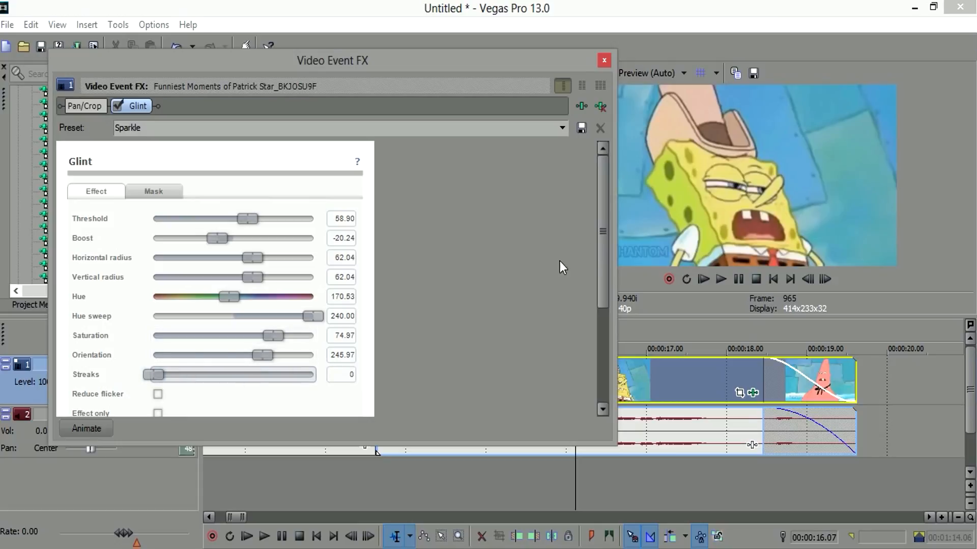
mouse_move(157, 374)
mouse_down()
mouse_move(268, 371)
mouse_move(166, 386)
mouse_up()
drag(557, 67, 389, 145)
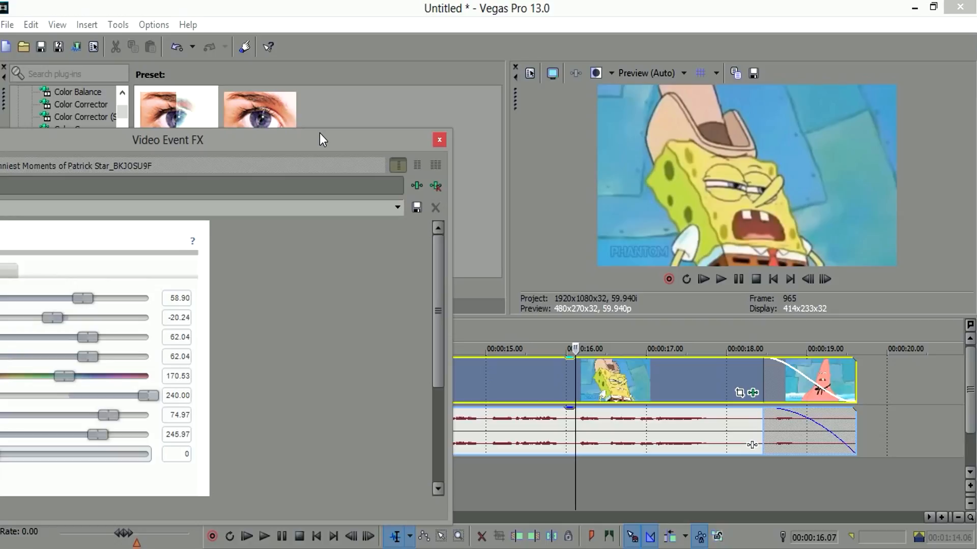
drag(319, 134, 537, 35)
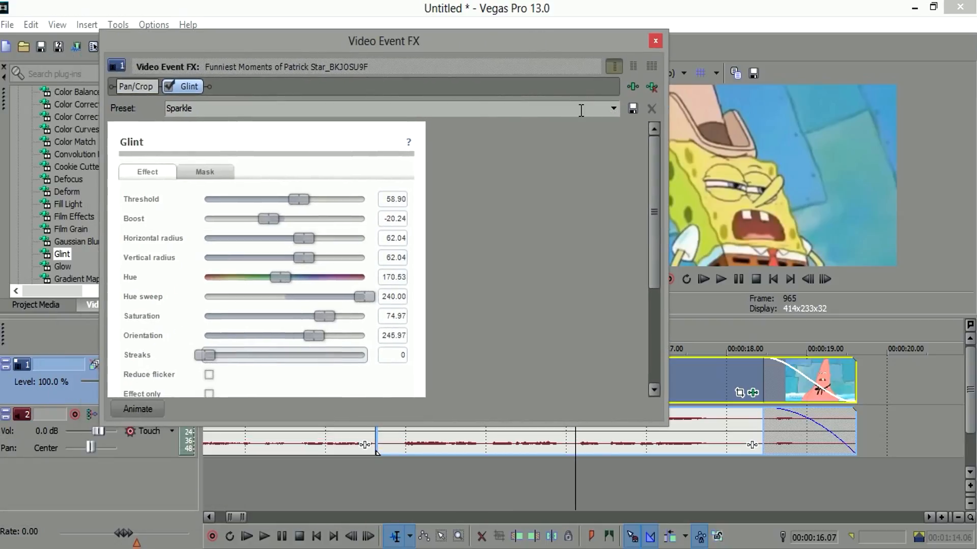
- Show the Glint effect's keyframe timeline and go to its first keyframe at 00:00:00.00
mouse_move(655, 167)
mouse_down()
mouse_move(648, 322)
mouse_move(642, 170)
mouse_up()
click(148, 410)
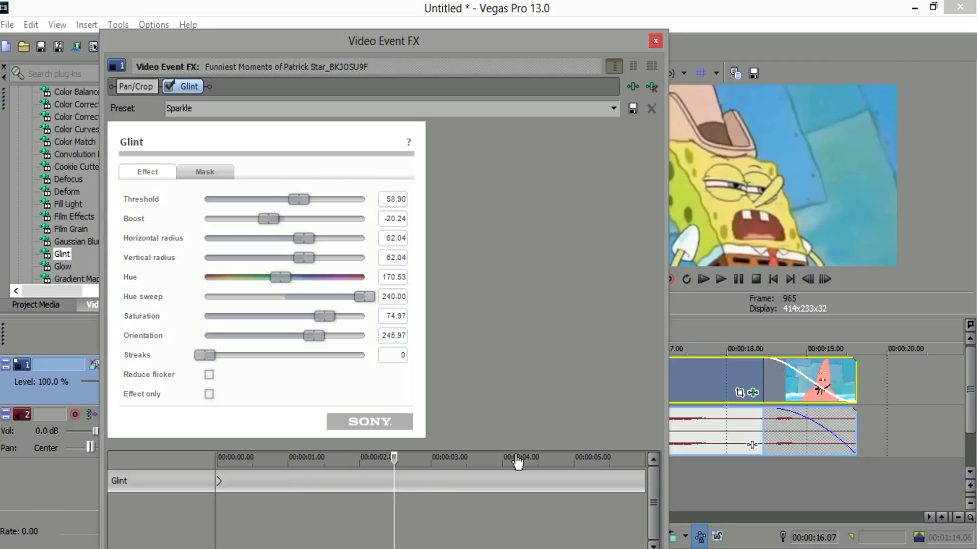
click(221, 479)
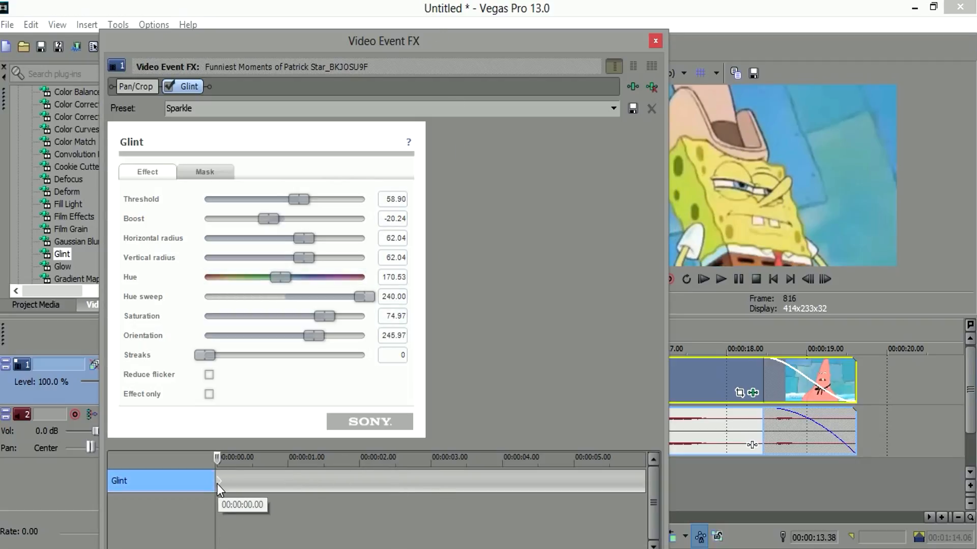
drag(399, 15, 305, 14)
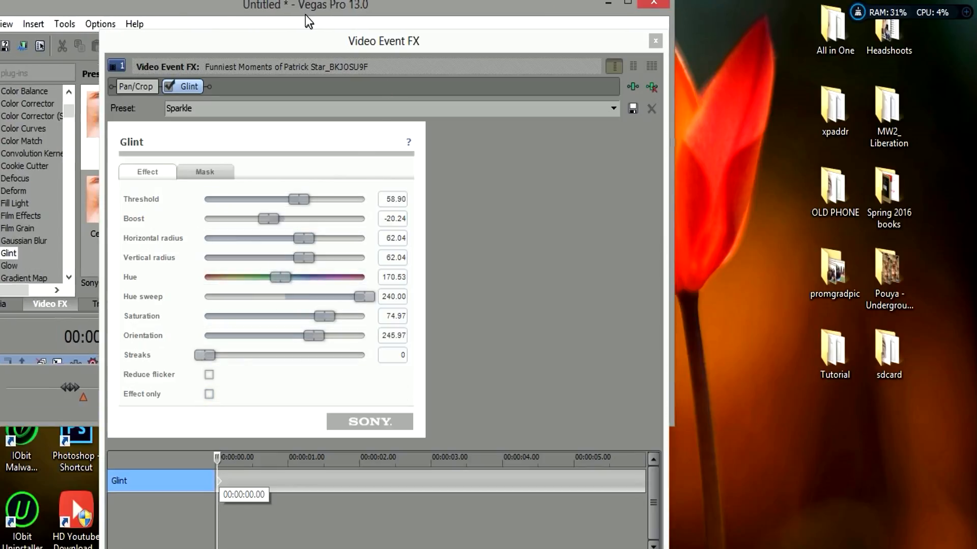
double_click(311, 13)
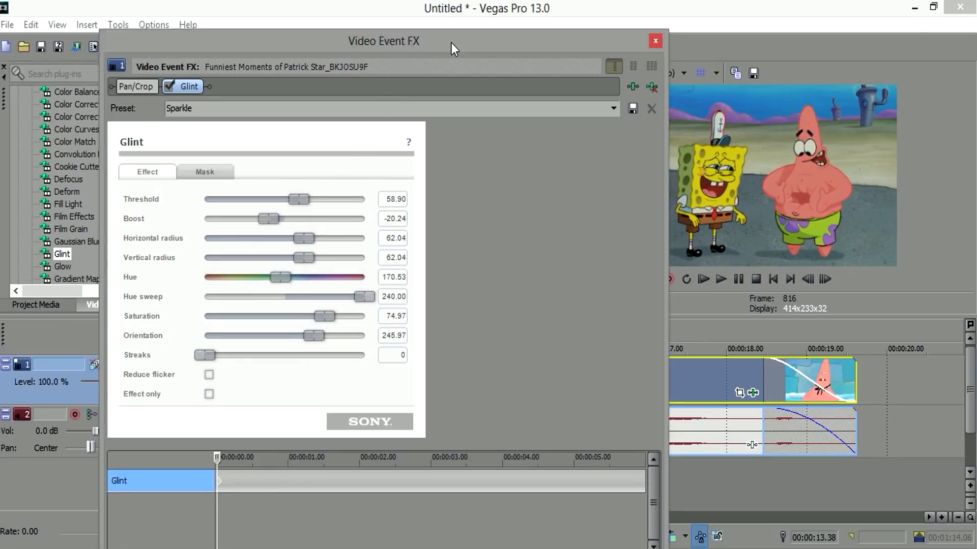
- Add a Glint keyframe at 00:00:01.18 within the clip with Streaks set to 4, and close the effect window
drag(451, 43, 106, 69)
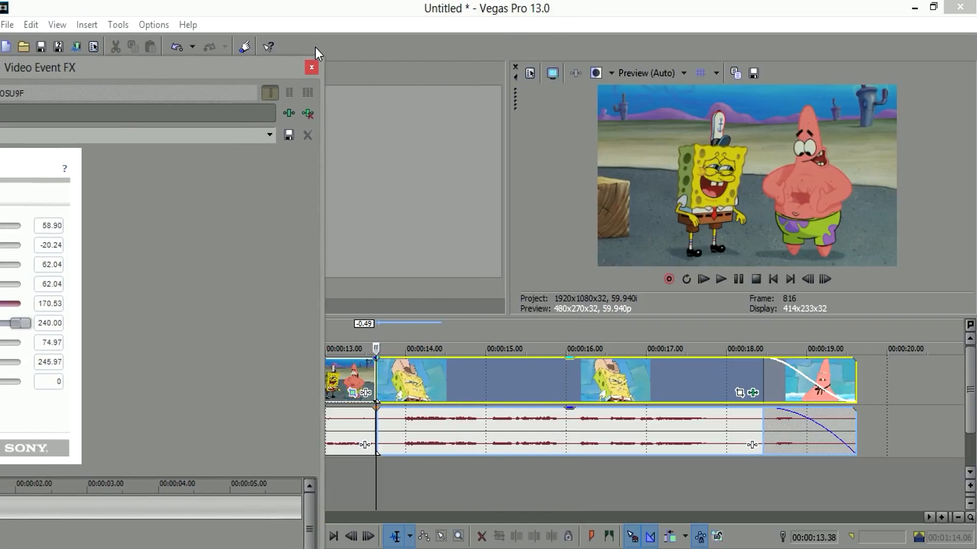
drag(322, 59, 905, 94)
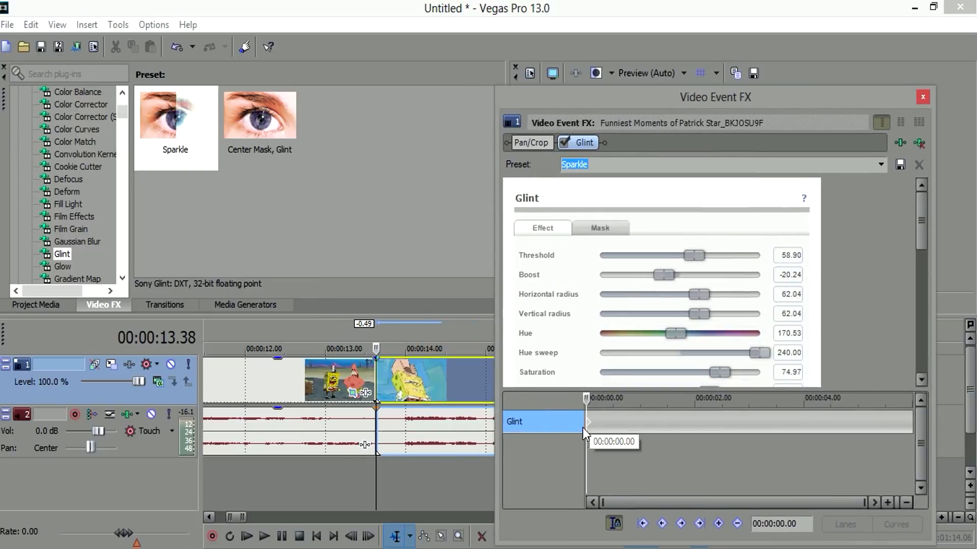
drag(661, 91, 840, 176)
click(480, 385)
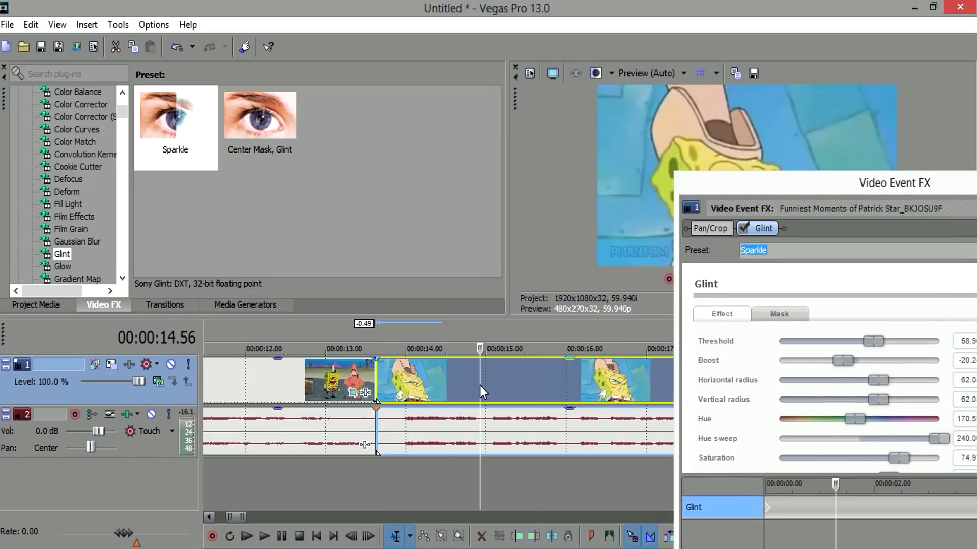
drag(903, 183, 240, 87)
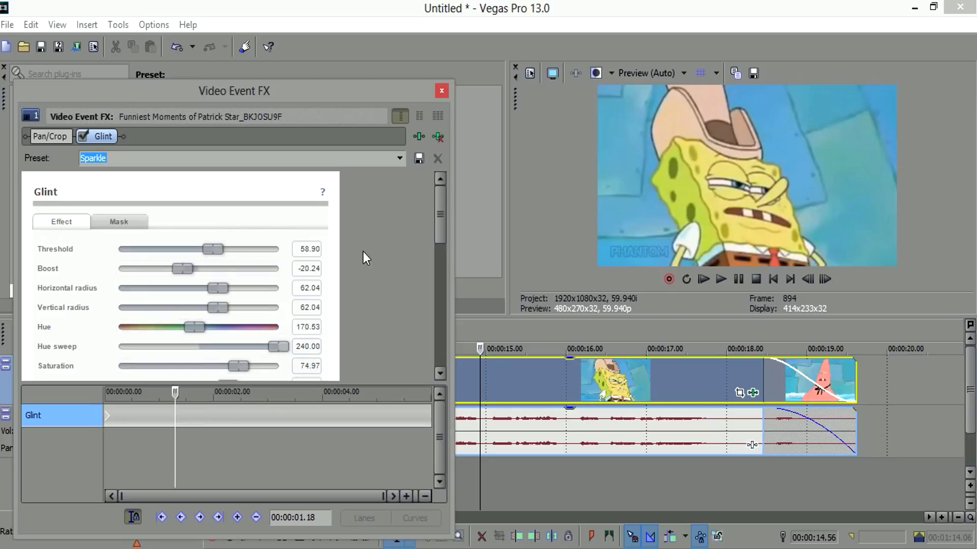
drag(443, 218, 433, 324)
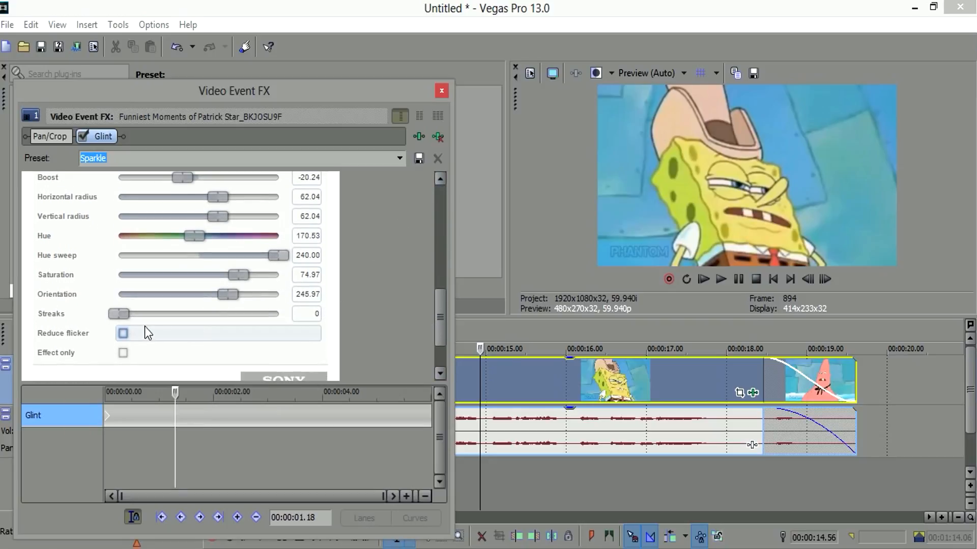
drag(126, 312, 372, 318)
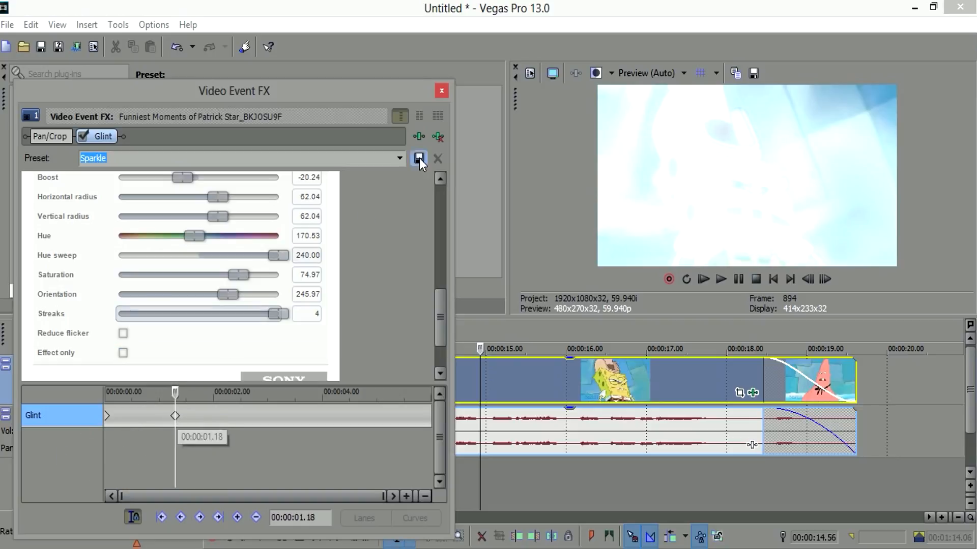
double_click(451, 94)
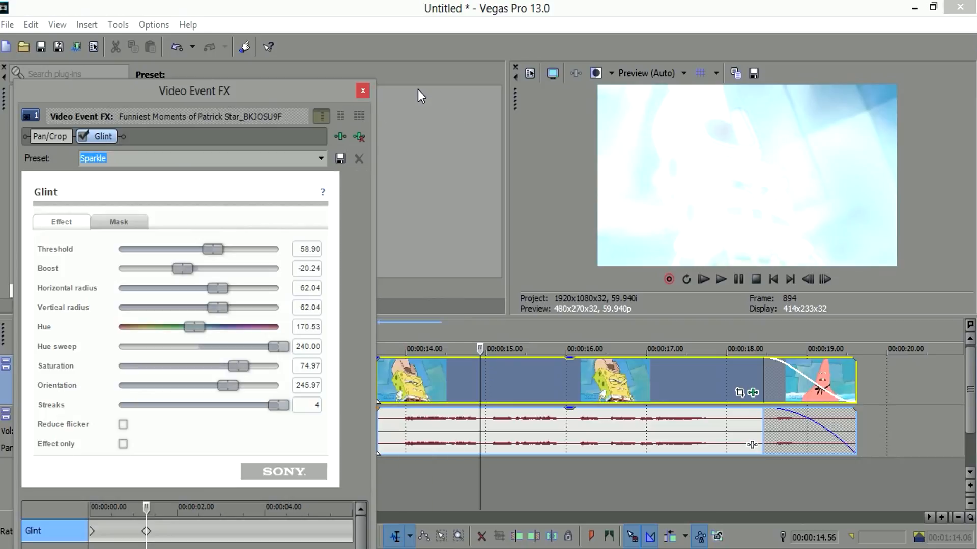
click(362, 90)
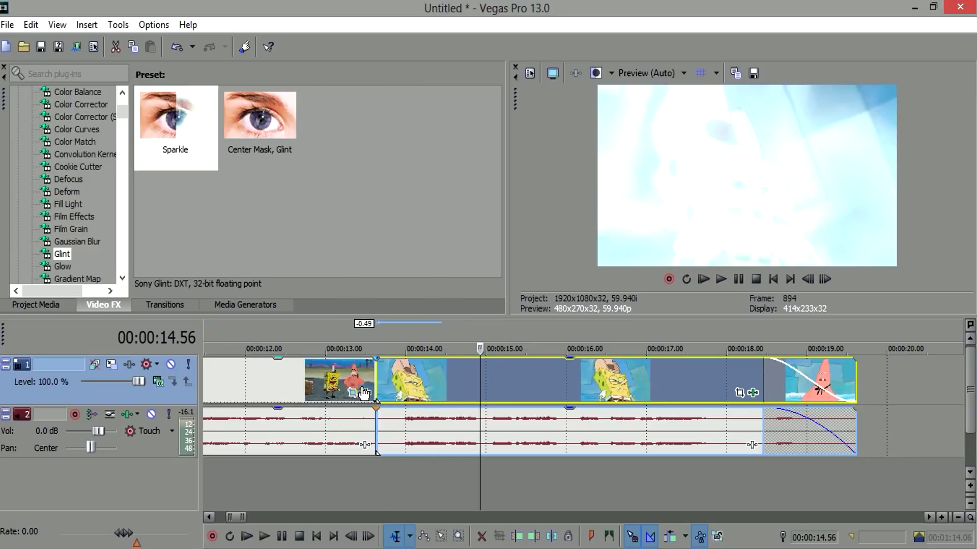
- Play the clip from the cut at 00:00:13.38 to preview the animated Glint effect
click(374, 394)
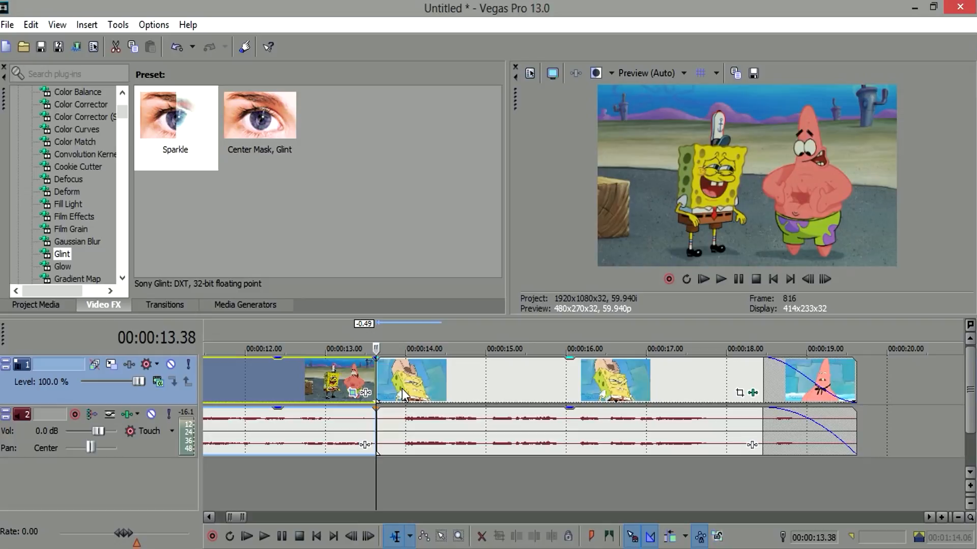
key(space)
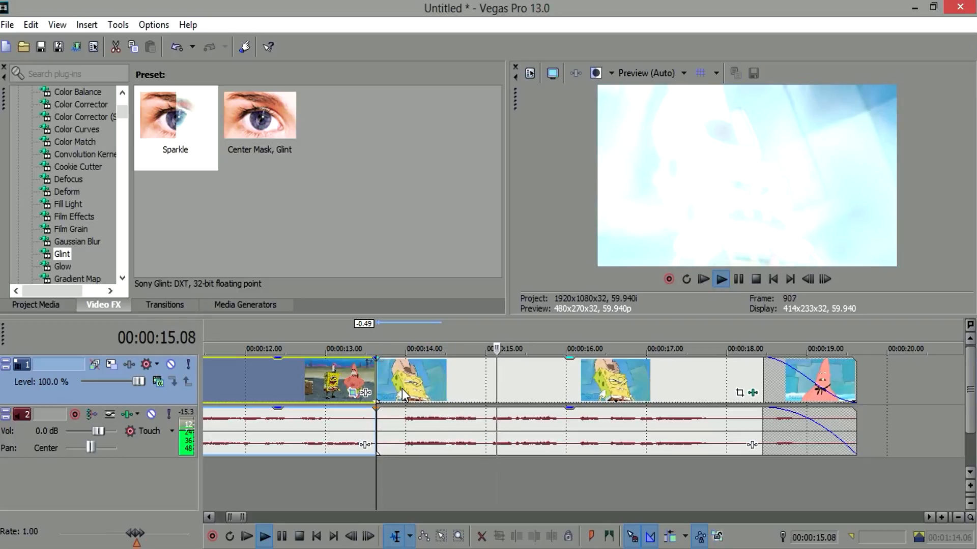
key(space)
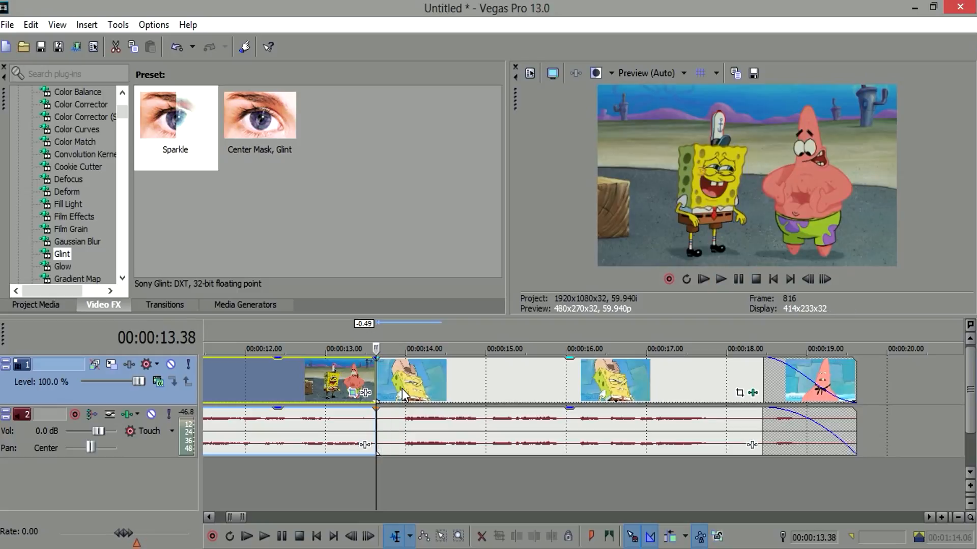
- Reopen the clip's Glint settings and set Streaks to 0 at the second keyframe
click(460, 389)
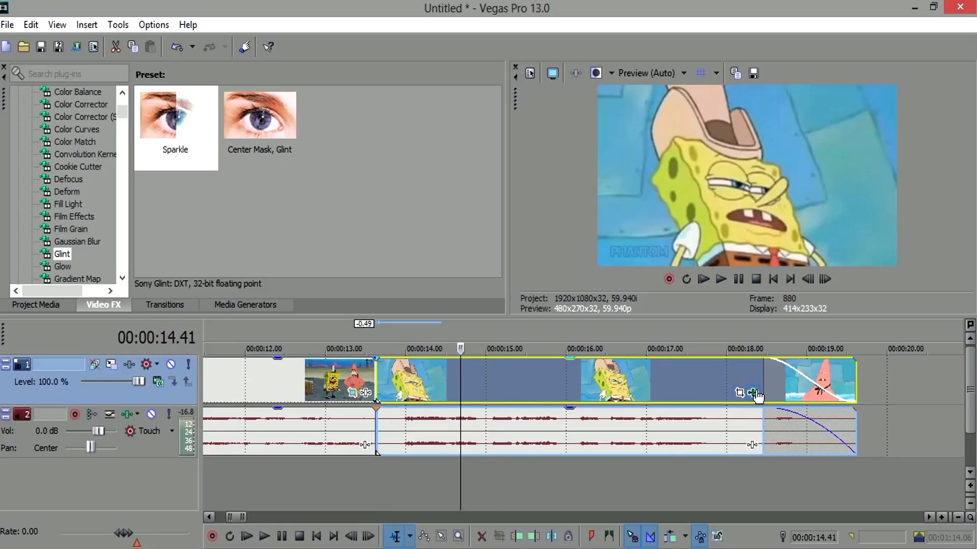
click(752, 393)
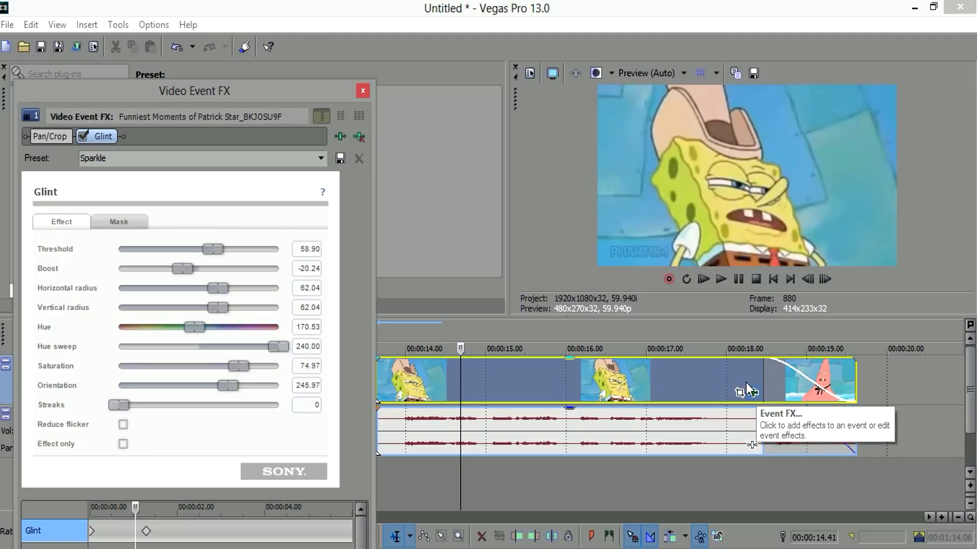
click(146, 531)
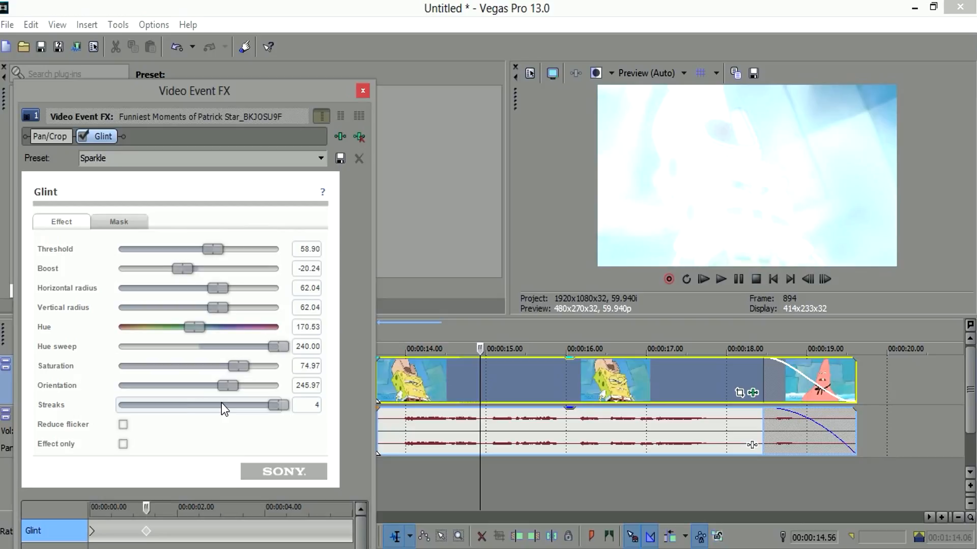
drag(274, 404, 70, 406)
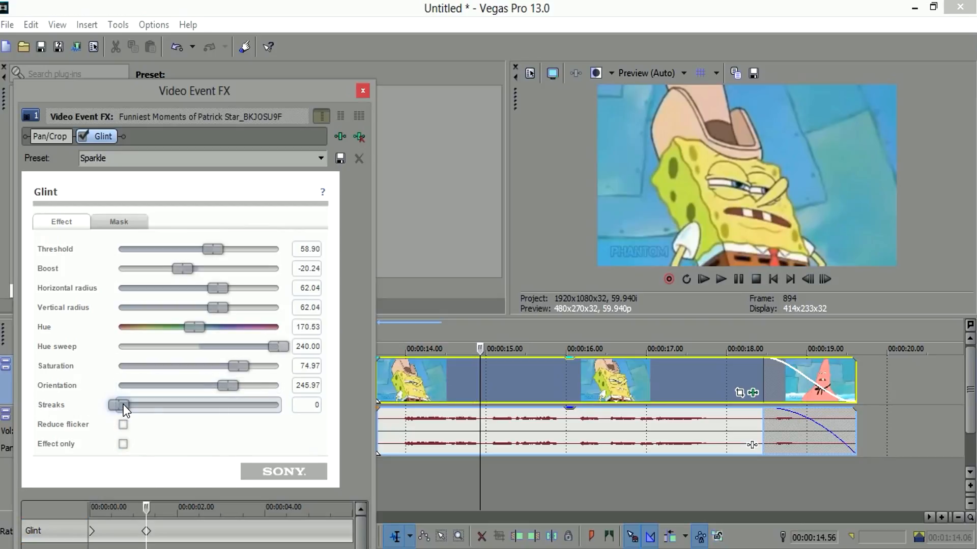
- Set the Glint effect's Streaks to 4 at the first keyframe
click(93, 524)
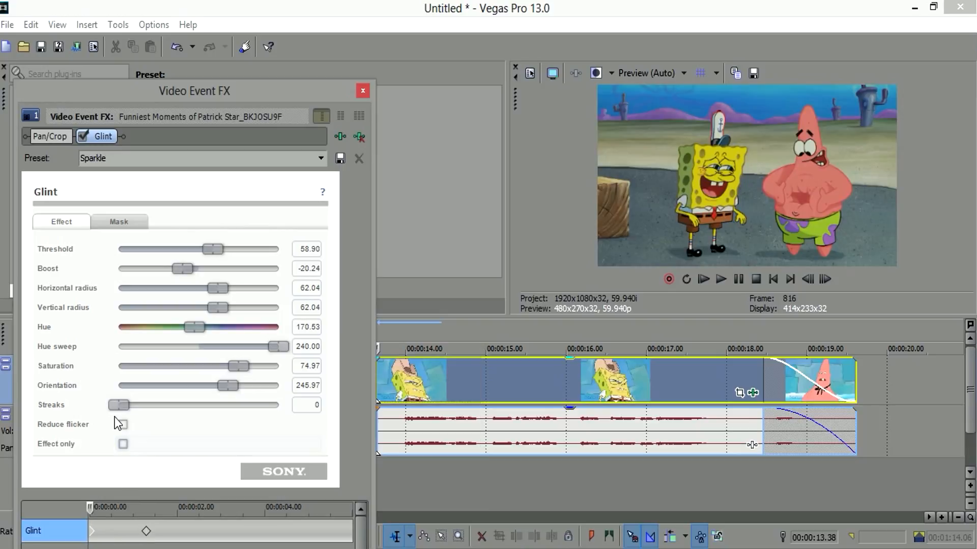
drag(130, 405, 275, 410)
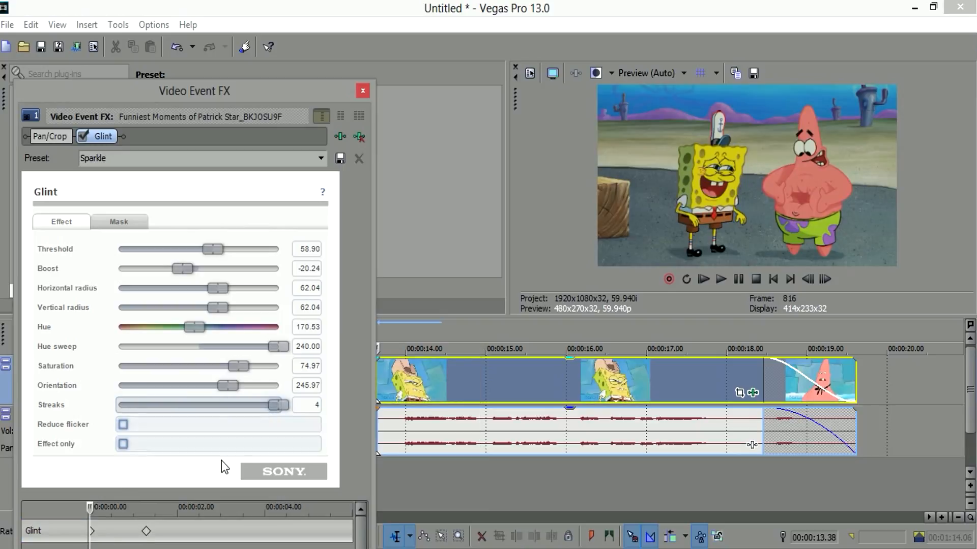
- Set the Glint effect's Streaks to 4 at the second keyframe
click(146, 531)
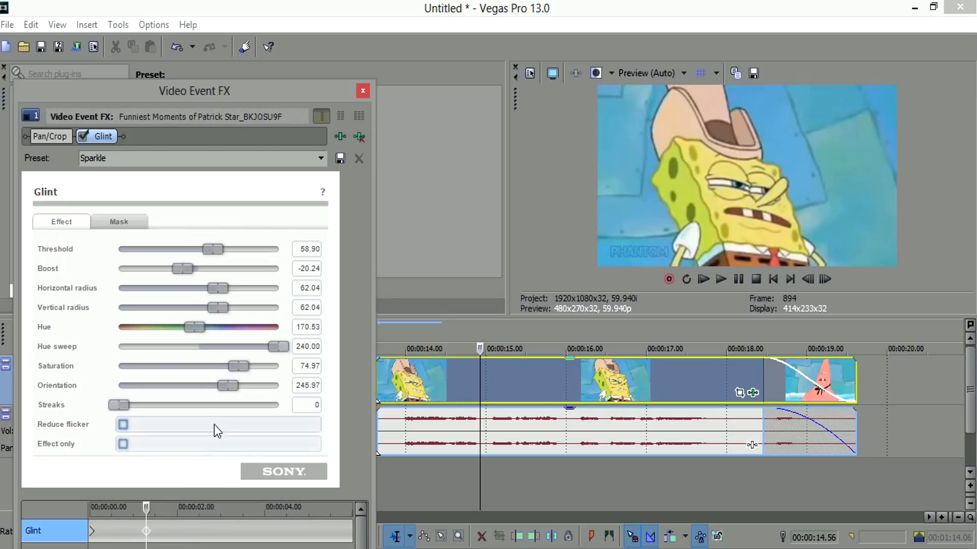
click(231, 406)
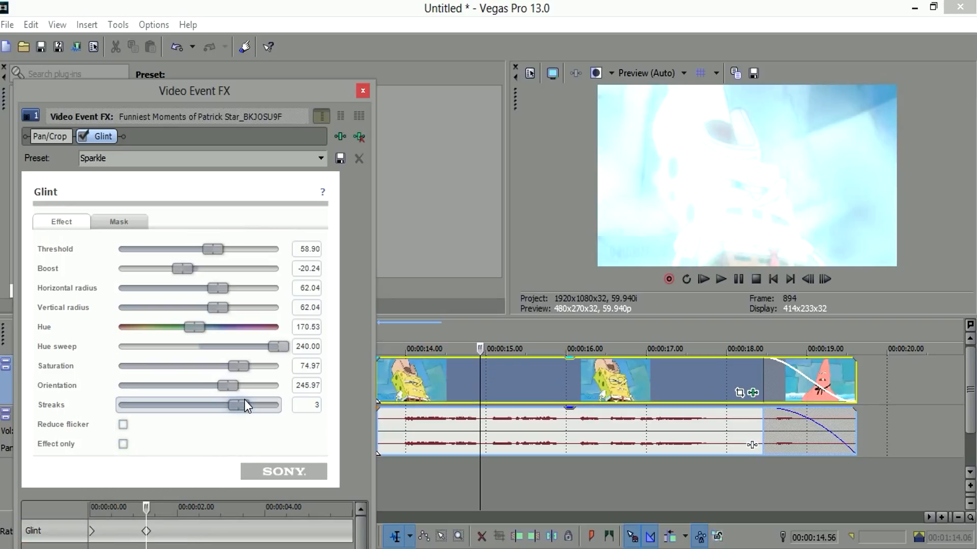
drag(246, 400, 262, 401)
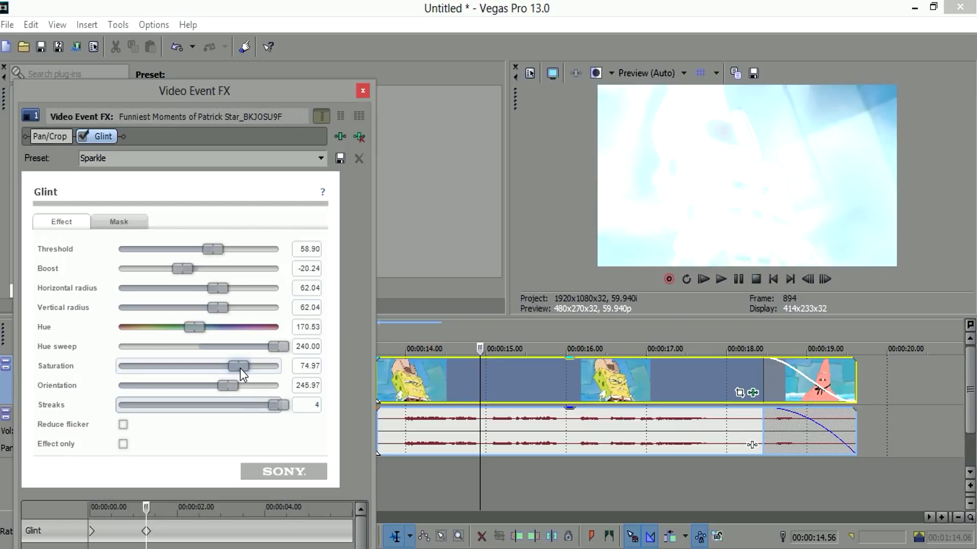
- Set the Glint effect's Vertical radius to 52.99 and Boost to -100 at the second keyframe
mouse_move(217, 307)
mouse_down()
mouse_move(277, 304)
mouse_move(152, 306)
mouse_move(201, 306)
mouse_up()
drag(183, 268, 83, 433)
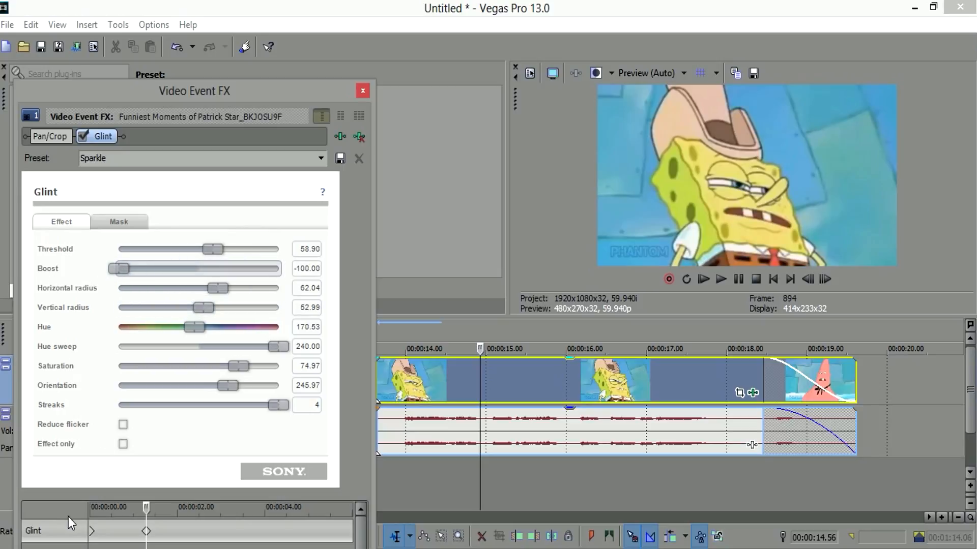
click(91, 530)
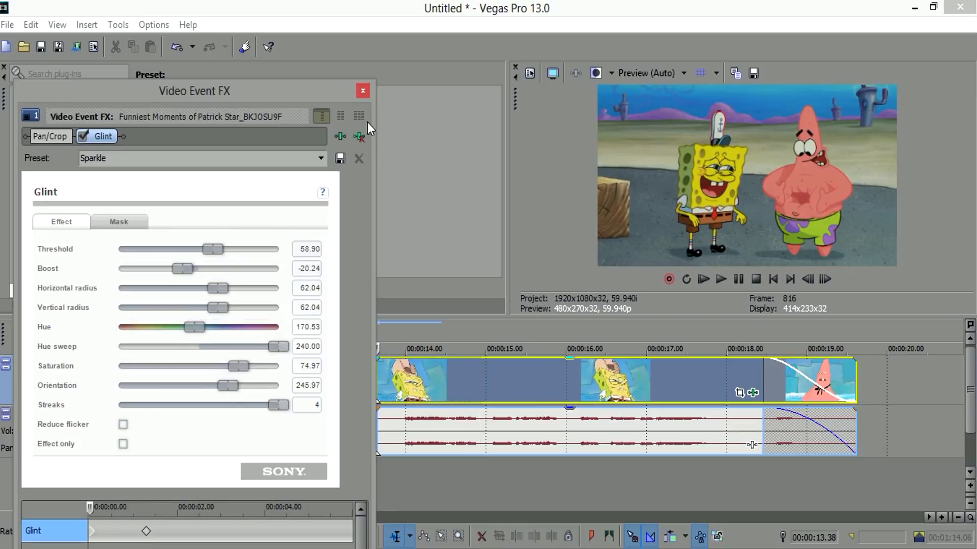
click(362, 91)
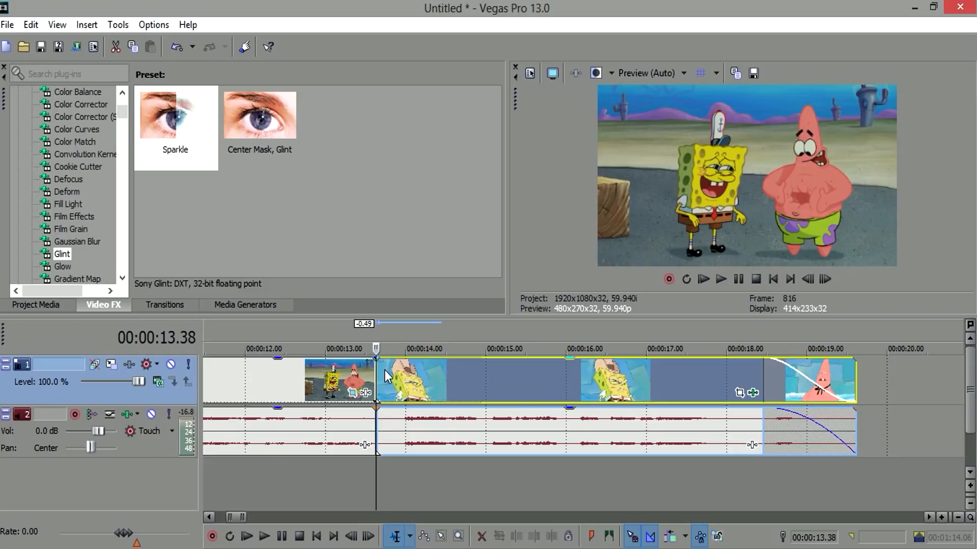
- Reopen the clip's Glint settings and compare the values at the first and second keyframes
click(753, 393)
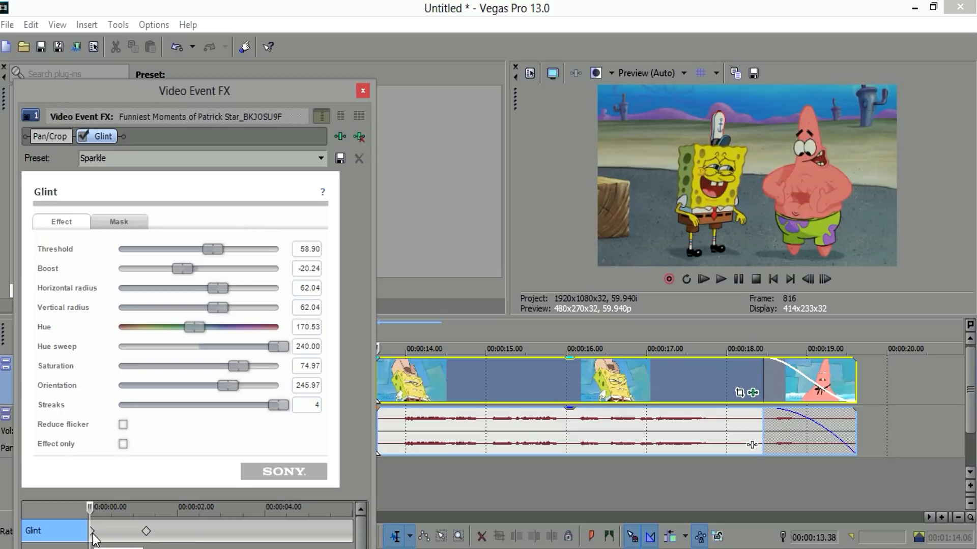
click(825, 280)
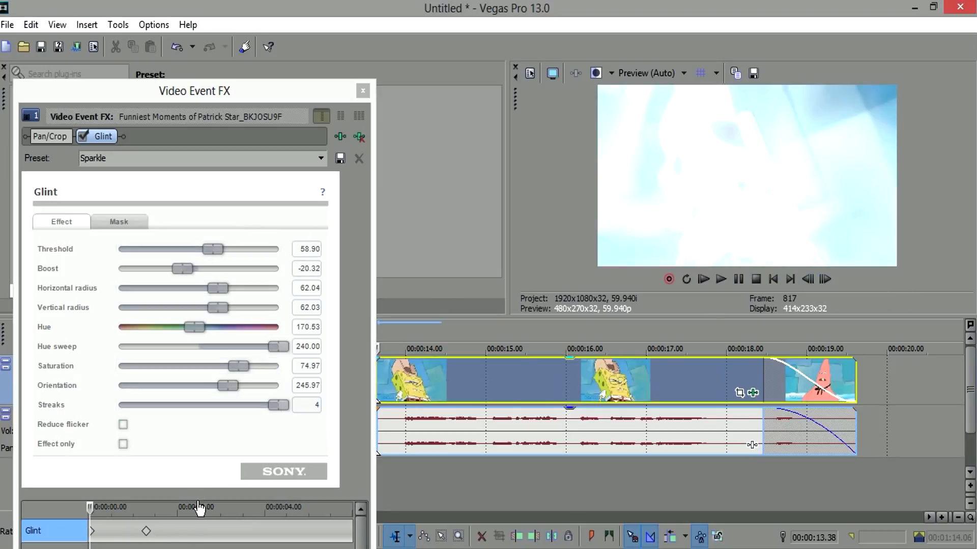
click(145, 532)
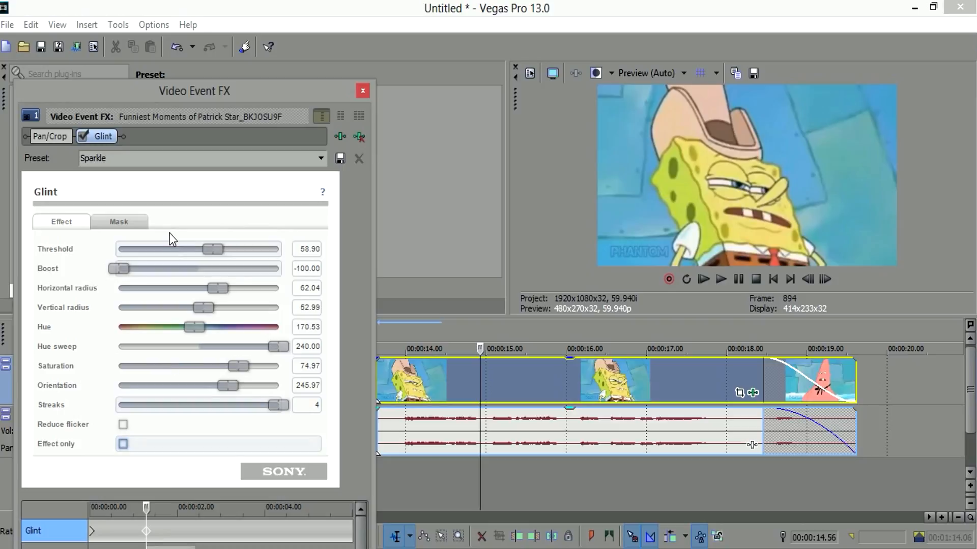
click(364, 90)
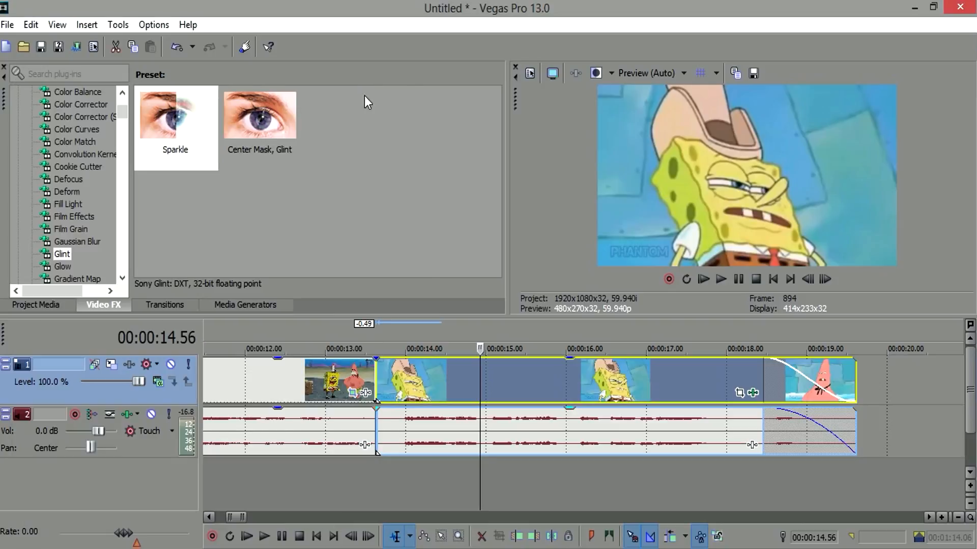
- Play the clip from the cut at 00:00:13.38 to preview the Glint fade
click(372, 371)
key(space)
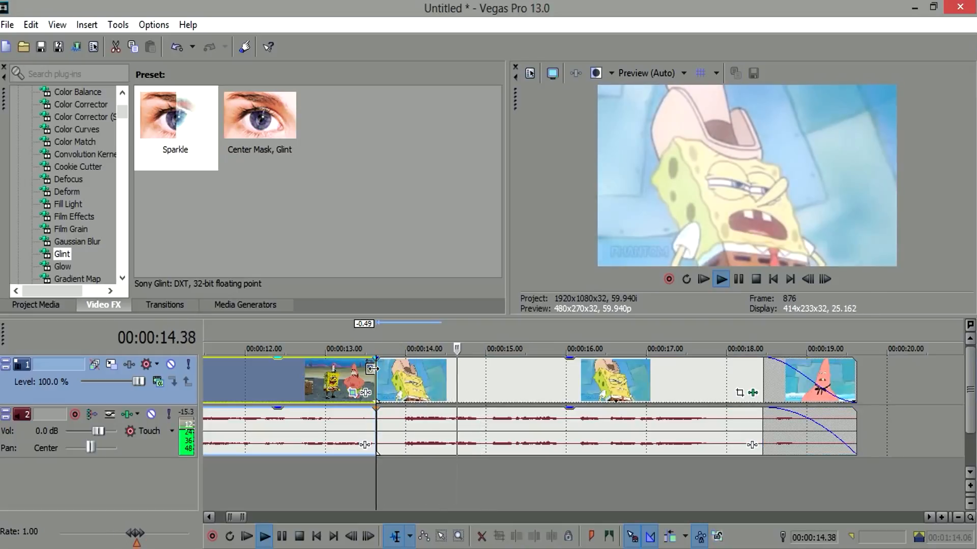
key(space)
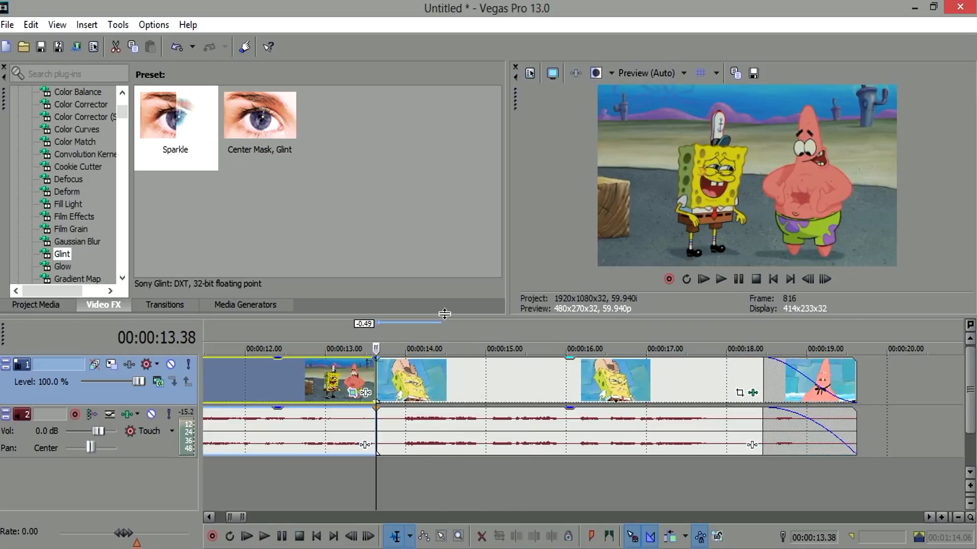
- Define a loop region from 00:00:13.27 to about 00:00:15.47 across the cut and play it
drag(364, 335, 463, 334)
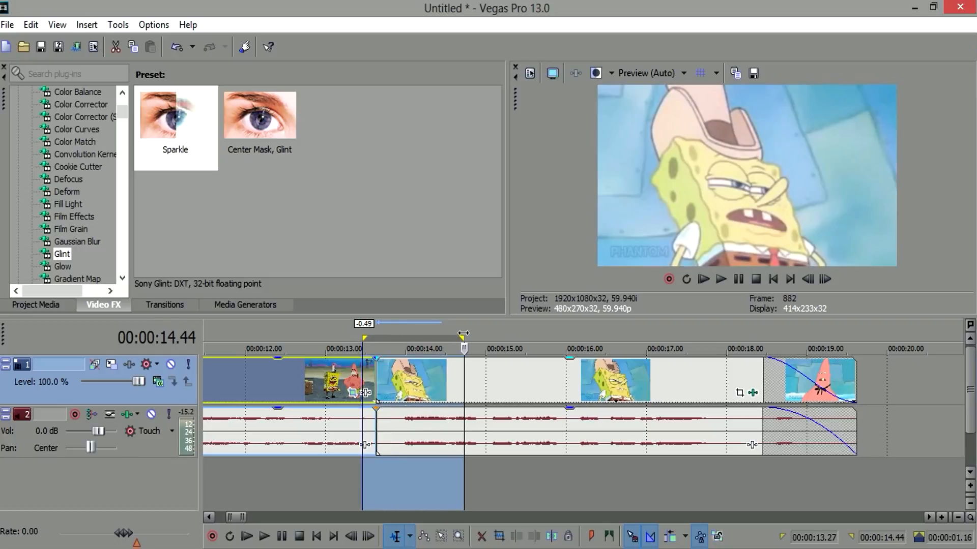
key(space)
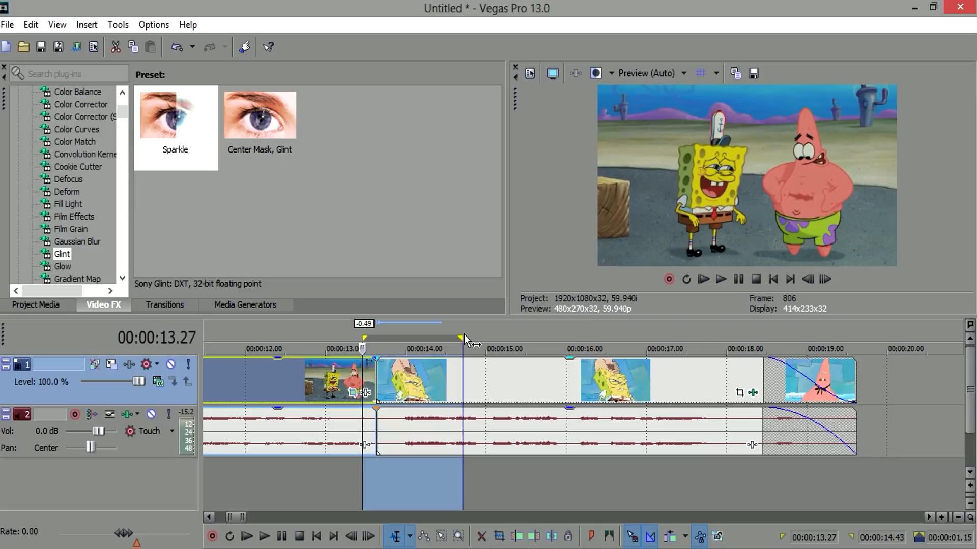
key(space)
drag(464, 341, 546, 337)
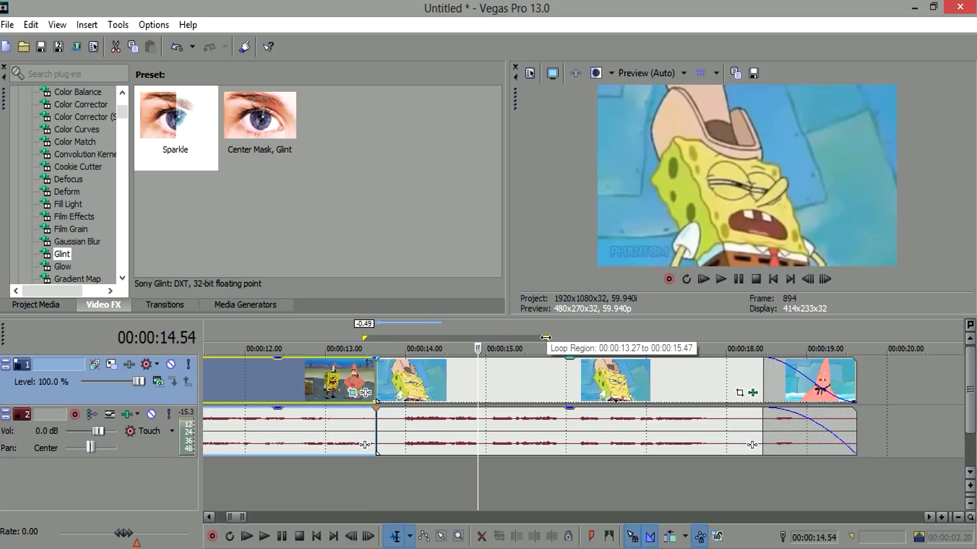
key(space)
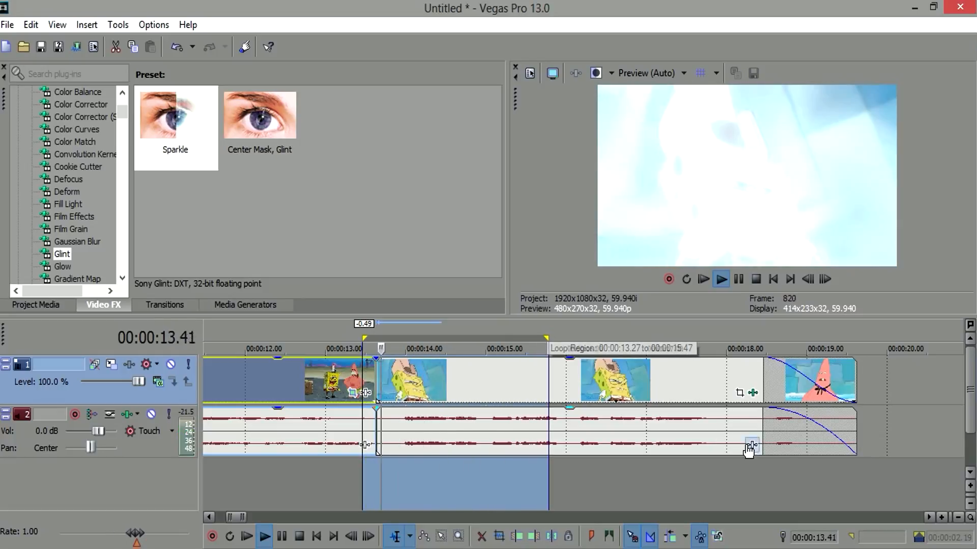
click(558, 416)
key(space)
- Bypass the Glint effect on the second clip and play the clip without it
click(447, 386)
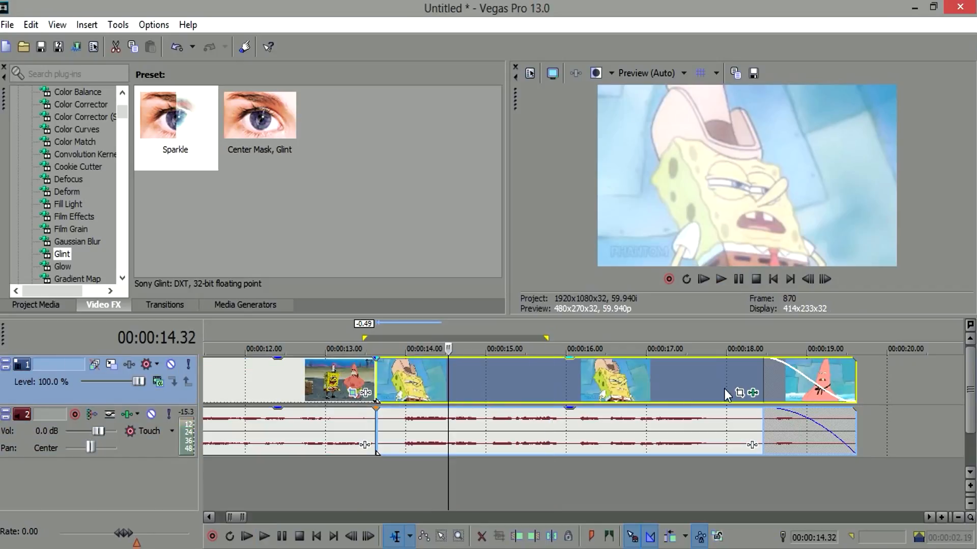
click(753, 392)
drag(223, 92, 295, 26)
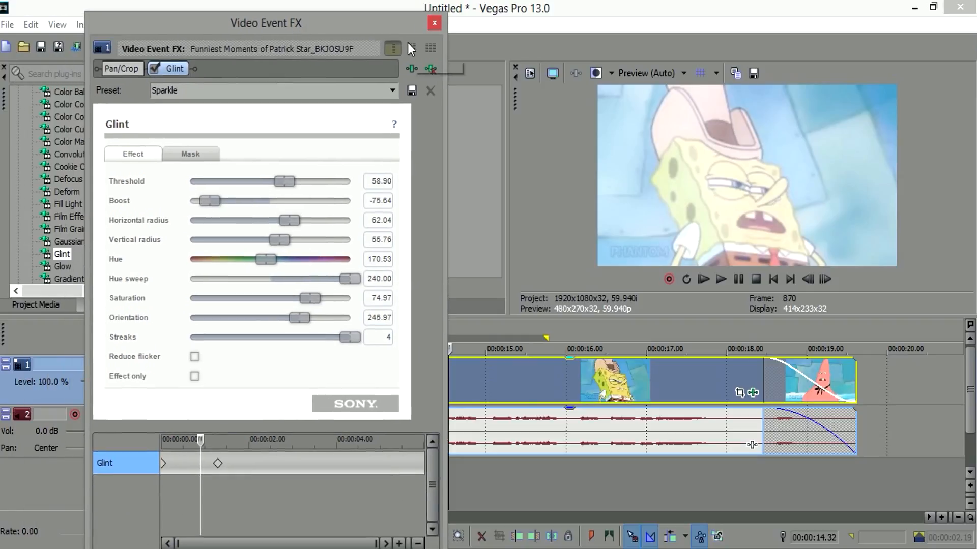
click(153, 69)
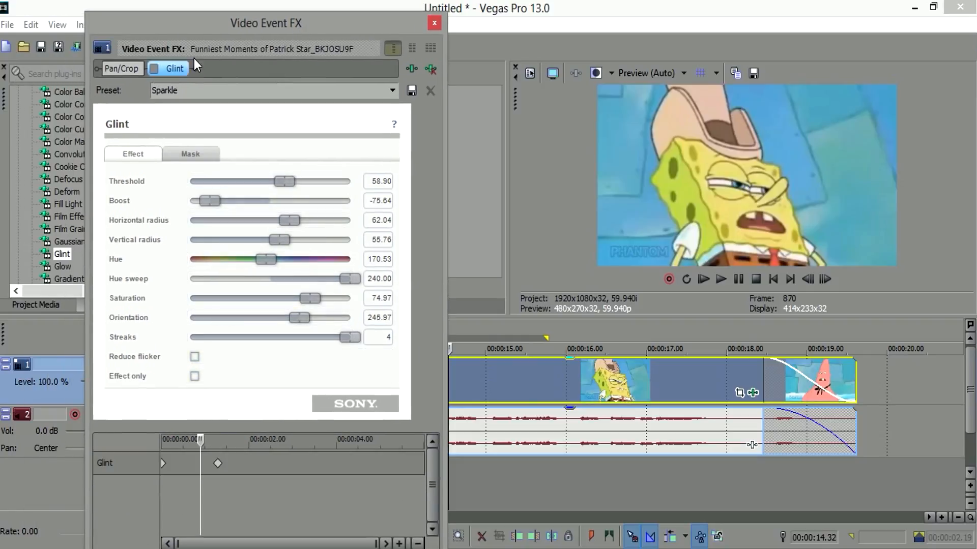
click(434, 23)
key(space)
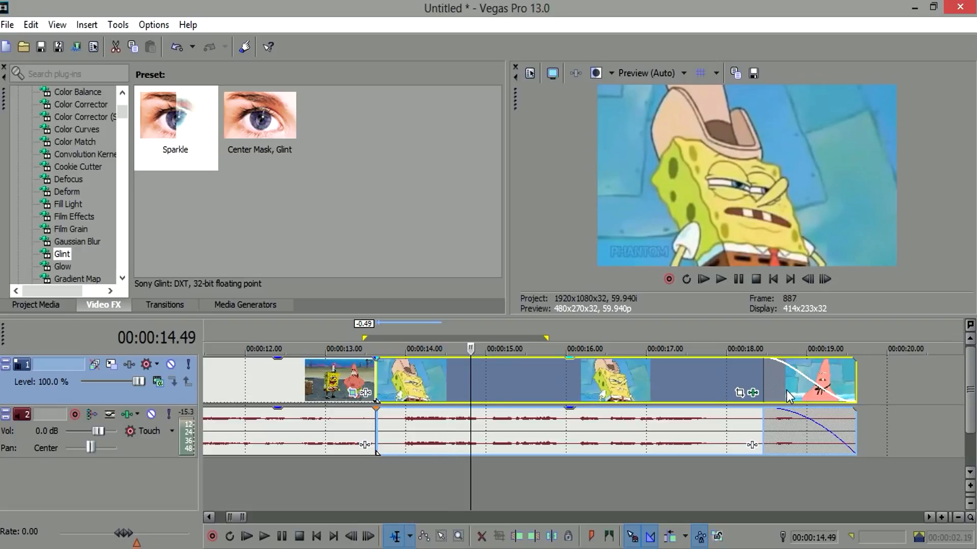
- Re-enable the clip's Glint effect and show the frame at 00:00:14.40
click(753, 392)
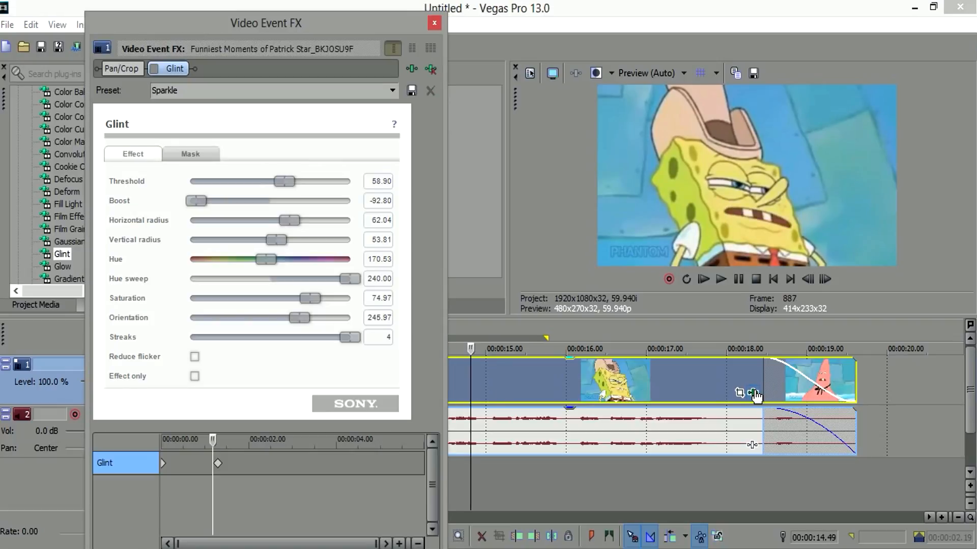
click(155, 69)
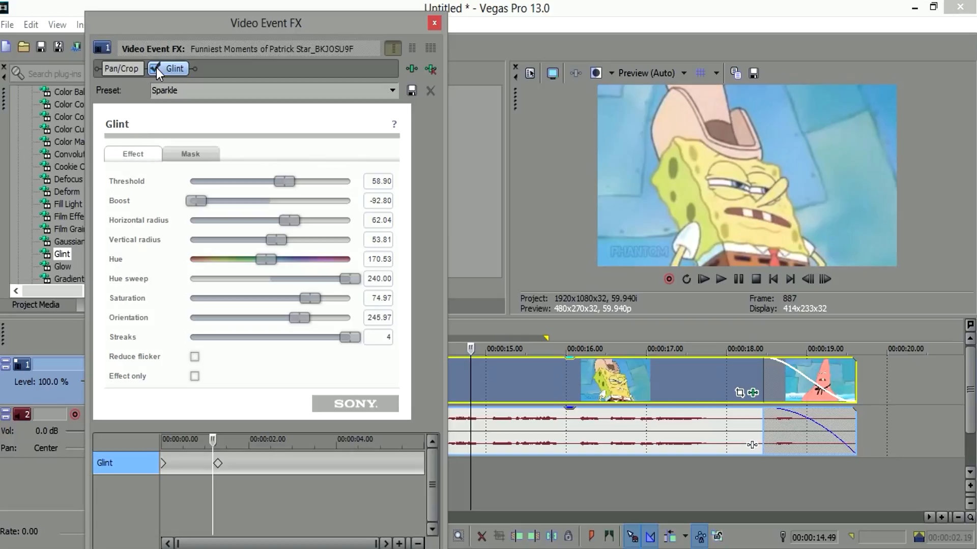
click(459, 382)
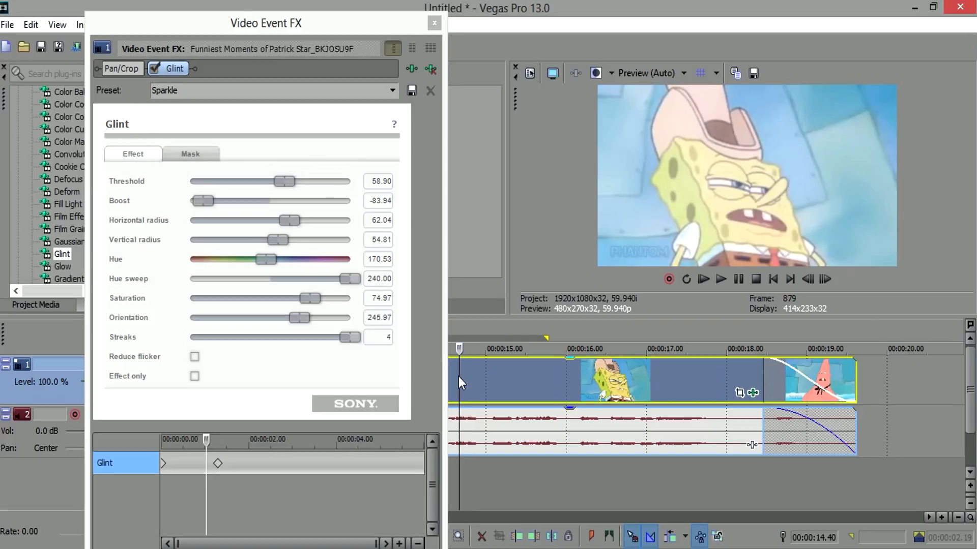
- Toggle the Glint effect off and on at 00:00:13.49 to compare the frame with and without it
drag(358, 21, 242, 121)
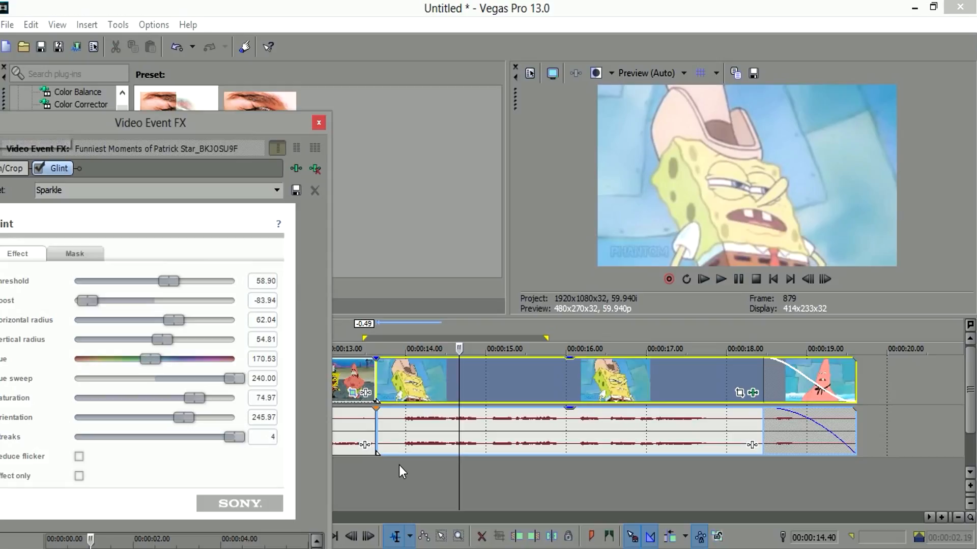
click(391, 407)
drag(175, 130, 540, 133)
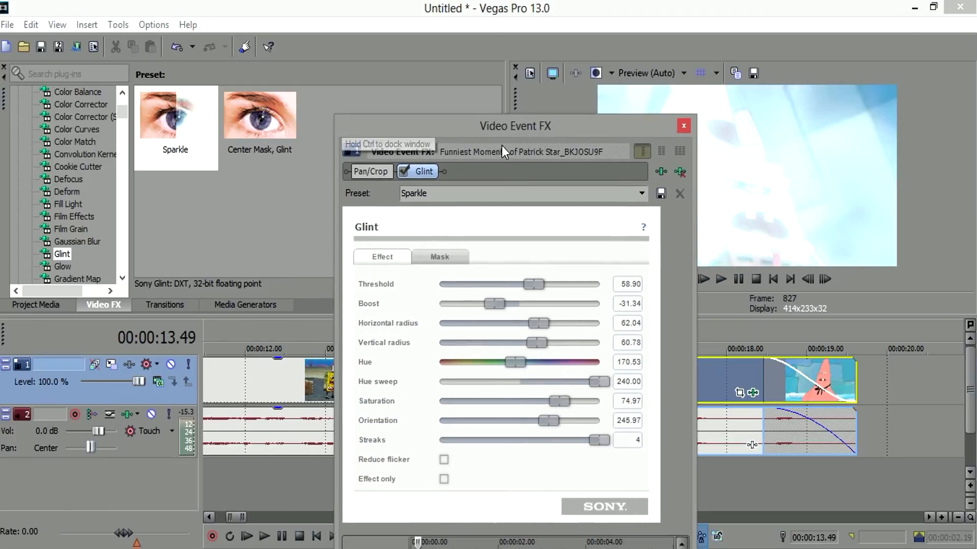
click(403, 171)
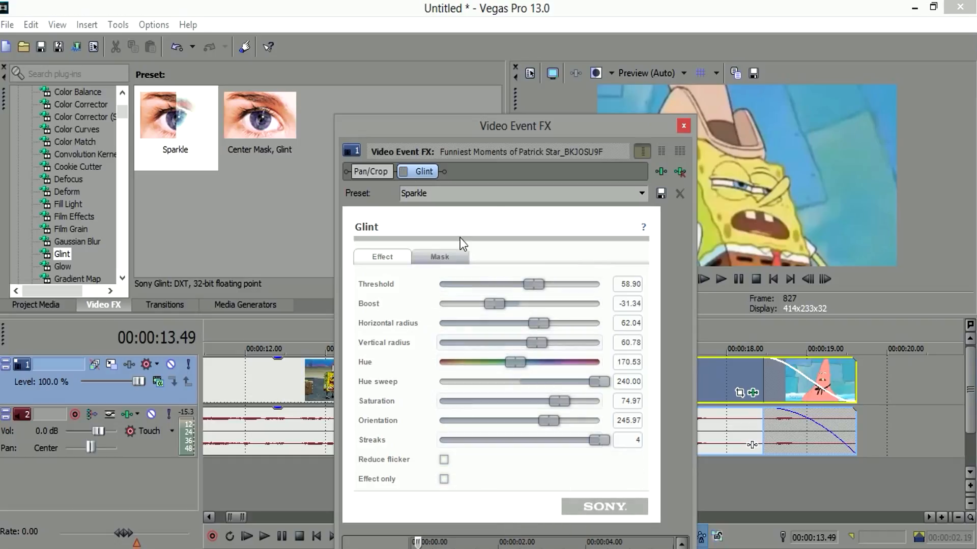
drag(506, 132, 253, 157)
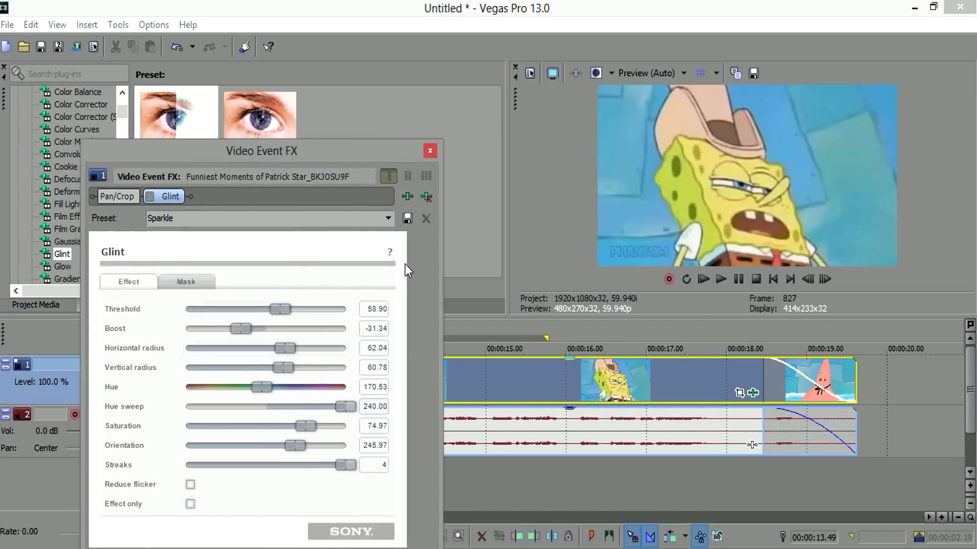
click(150, 197)
click(149, 197)
click(150, 196)
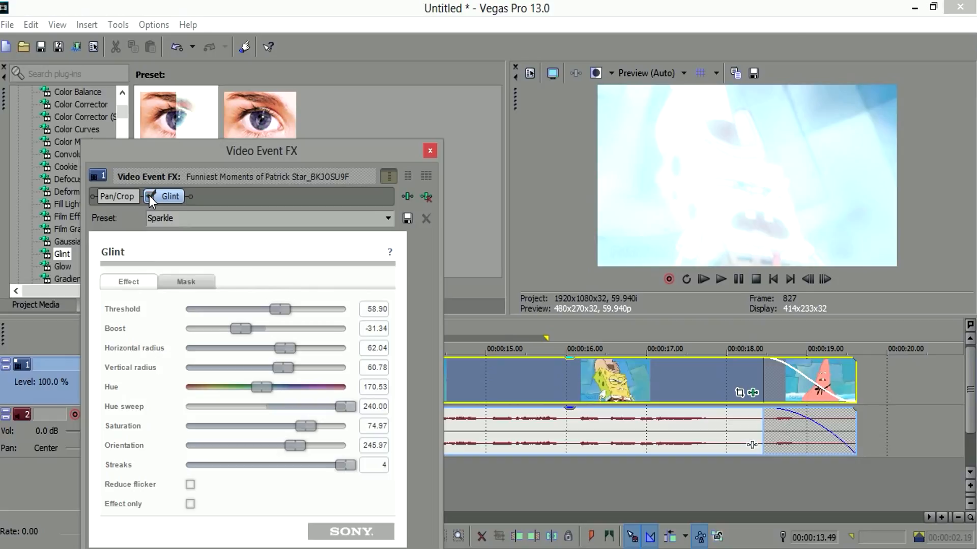
- Remove the Glint effect from the clip's effect chain and close the effect settings
click(149, 197)
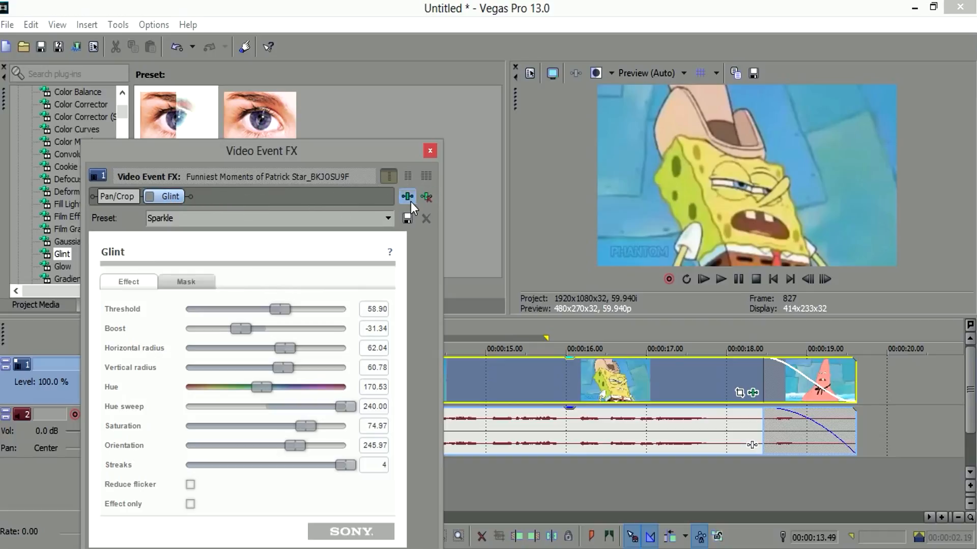
click(427, 197)
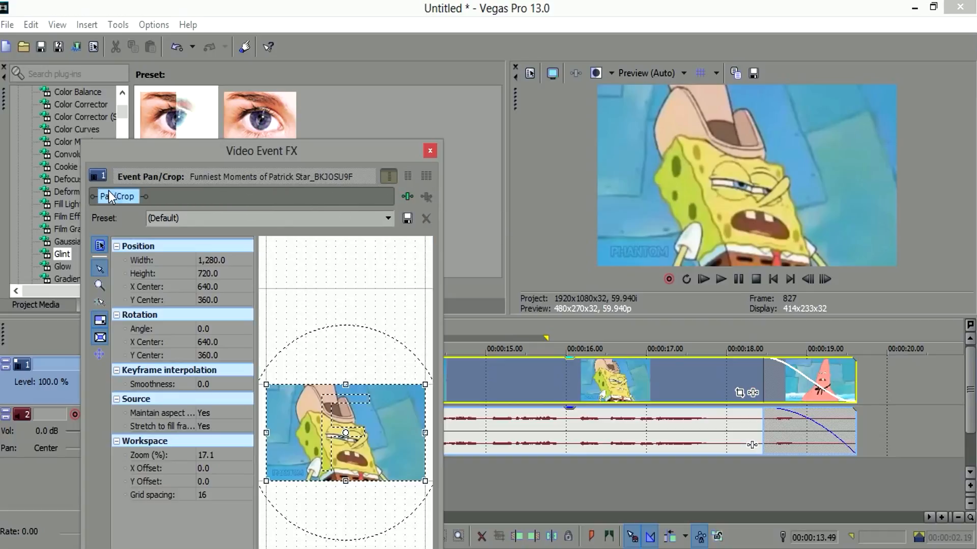
click(430, 151)
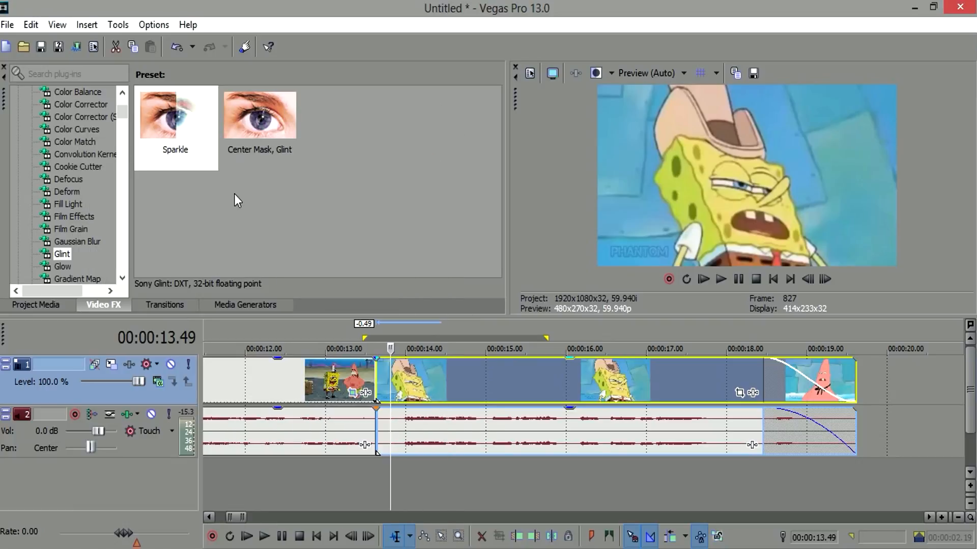
- Browse the video effect presets from Film Grain onward, including HitFilm Scan Lines, Levels, Light Rays and Linear Blur
click(74, 230)
scroll(79, 209, down, 3)
click(79, 206)
scroll(80, 209, down, 3)
click(65, 217)
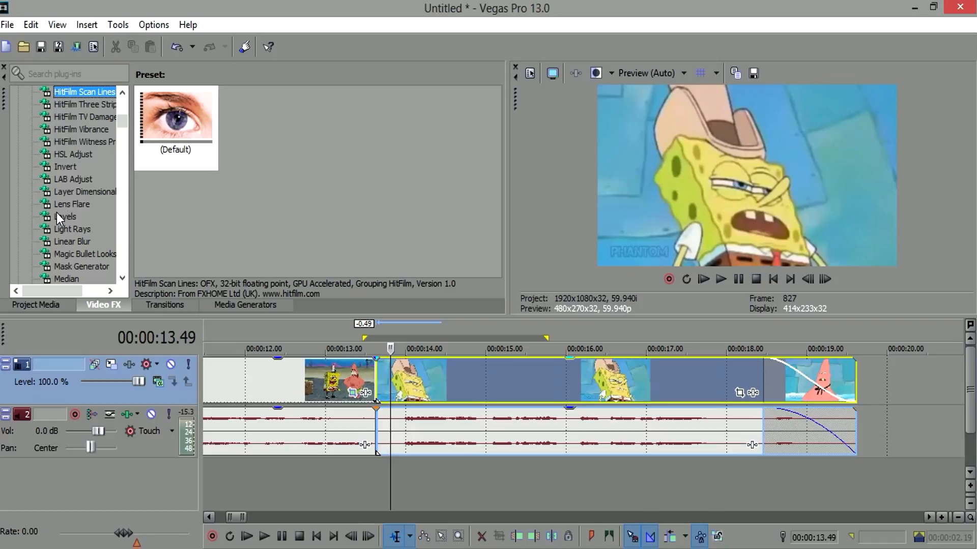
click(105, 193)
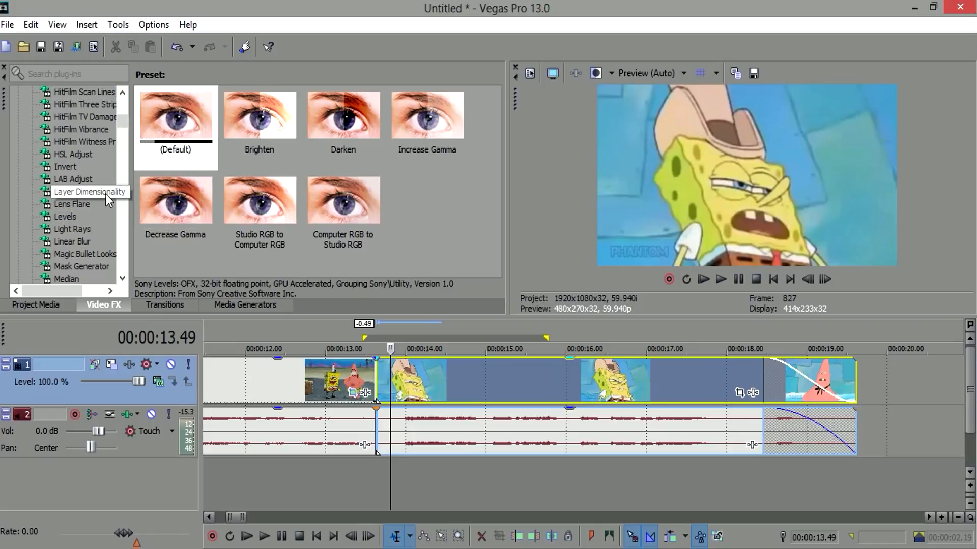
click(90, 202)
click(77, 230)
click(76, 242)
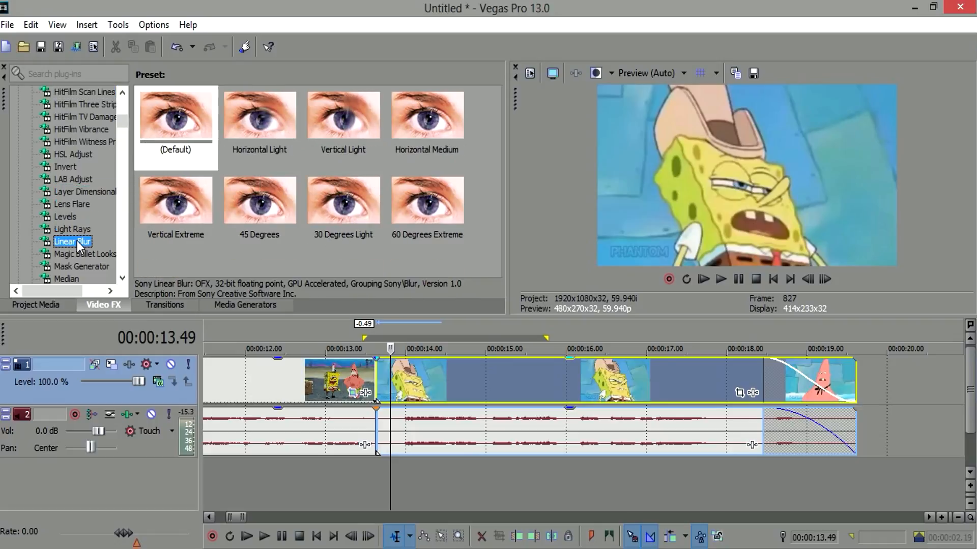
- Browse the presets of further video effects, including Mirror, Quick Blur, Radial Blur and Radial Pixelate
scroll(74, 245, down, 3)
click(74, 205)
click(68, 192)
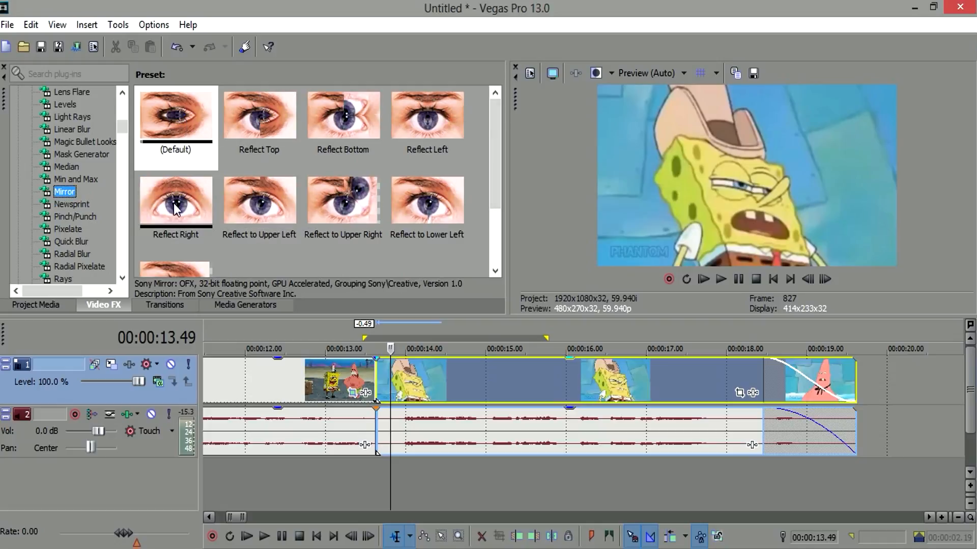
click(60, 243)
click(66, 254)
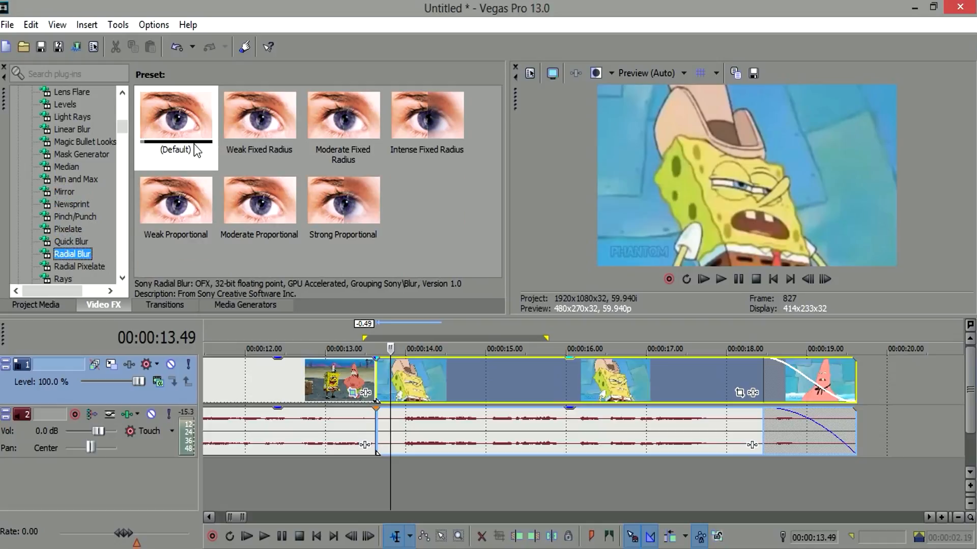
click(53, 276)
click(66, 251)
click(72, 240)
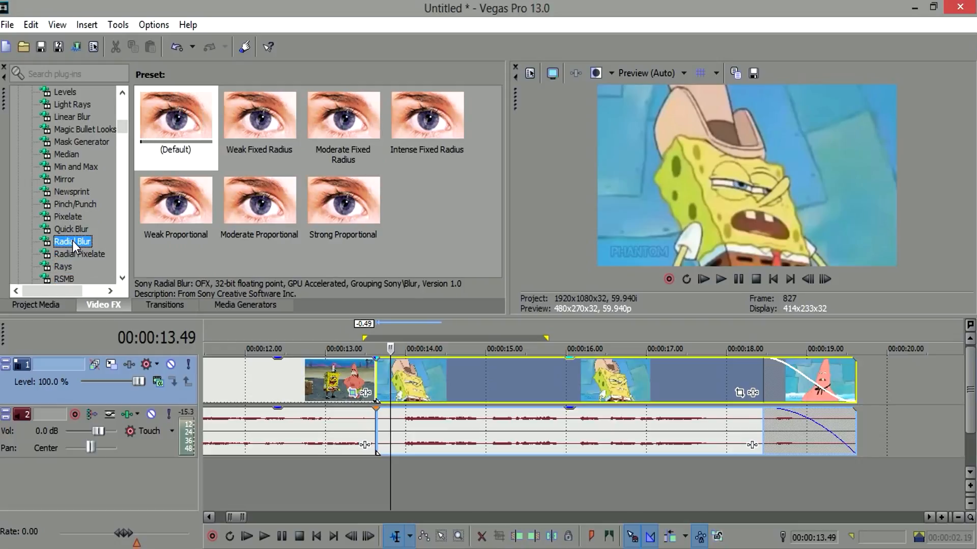
click(70, 251)
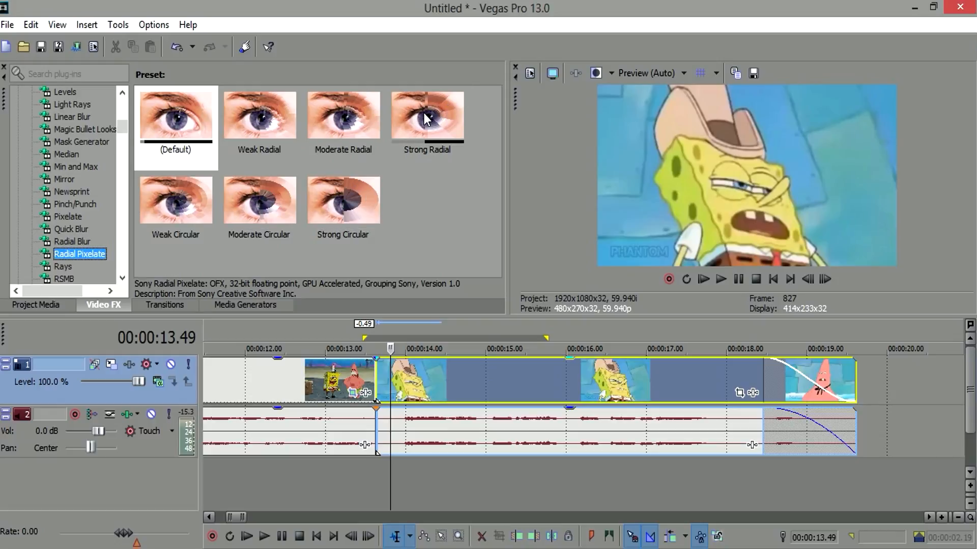
- Play the selected clip from its start at 00:00:13.38 to review its opening
click(386, 376)
double_click(387, 377)
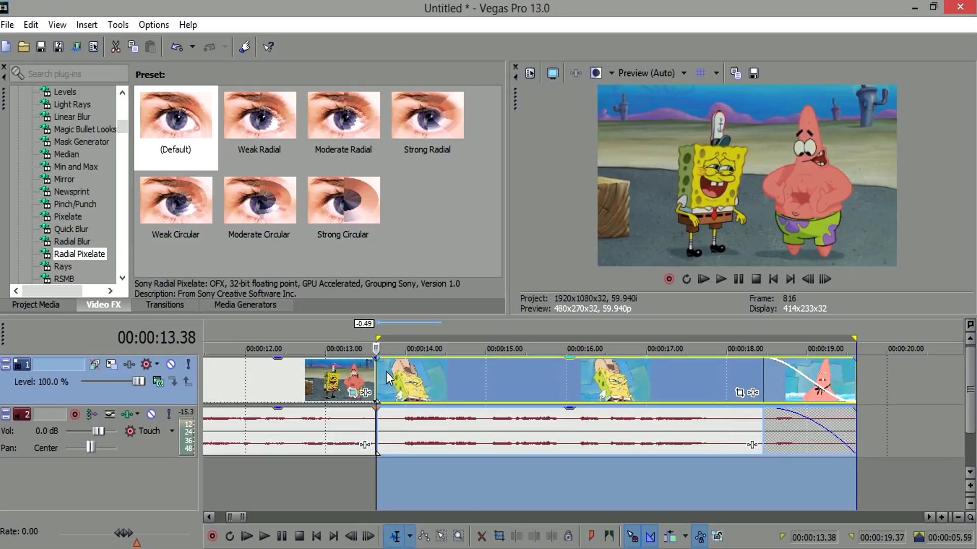
key(space)
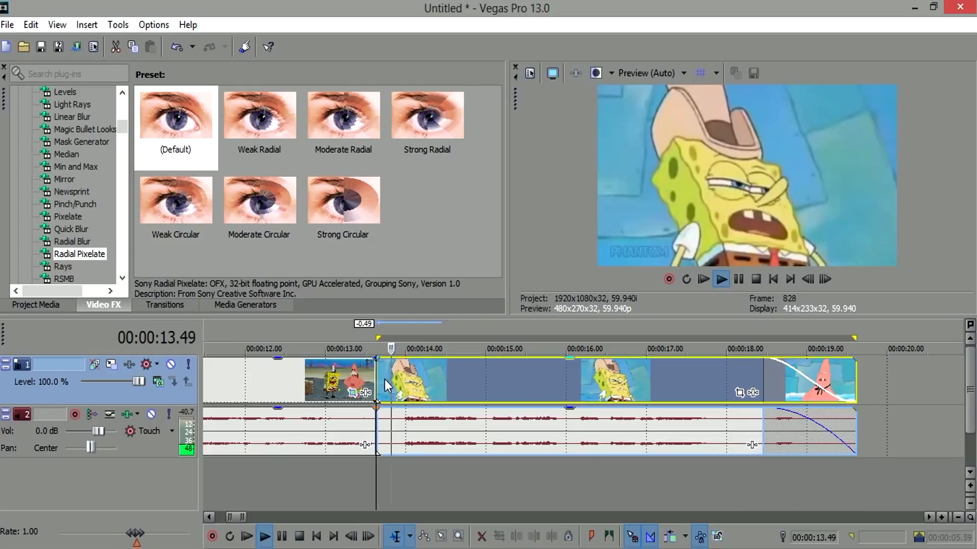
key(space)
- Add a timeline marker at 00:00:15.30 and label it "crazy effect dude"
click(524, 386)
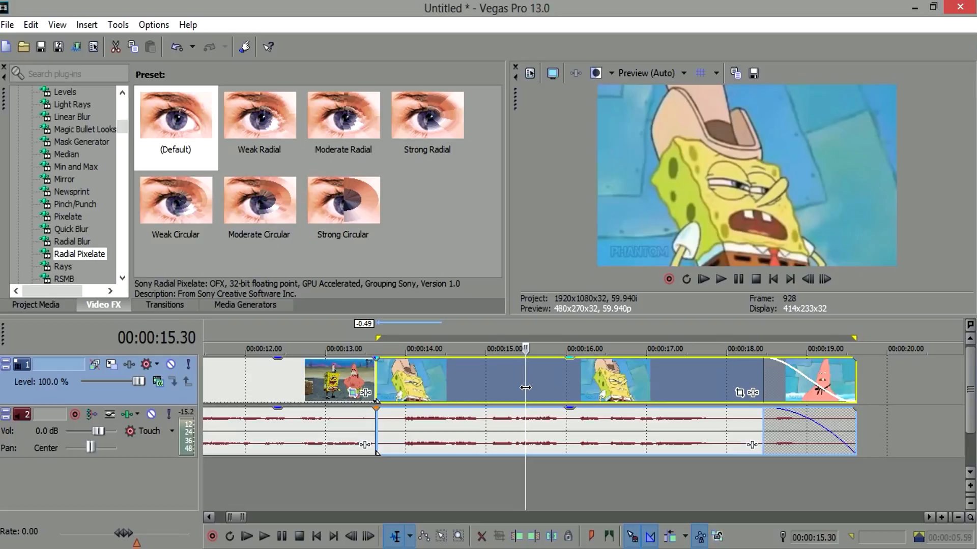
key(m)
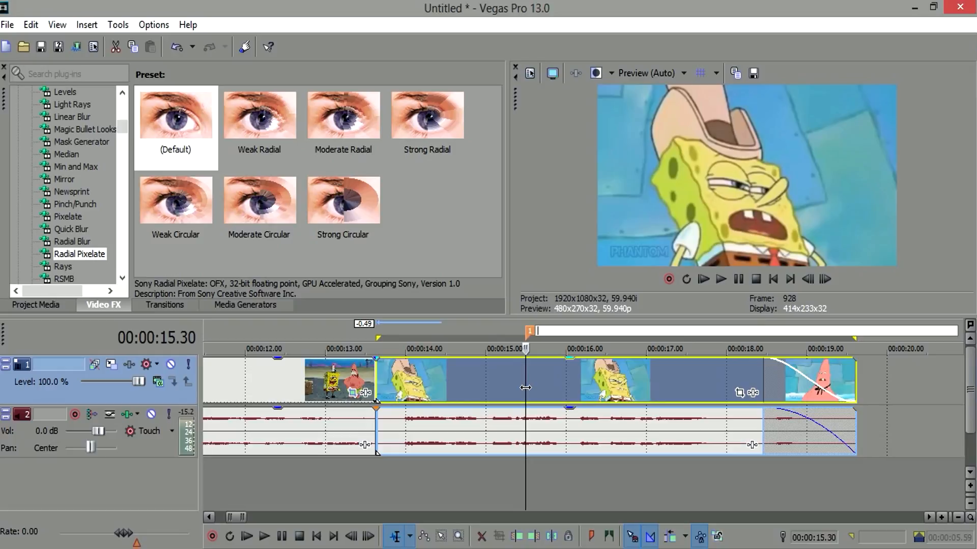
text(d)
key(Return)
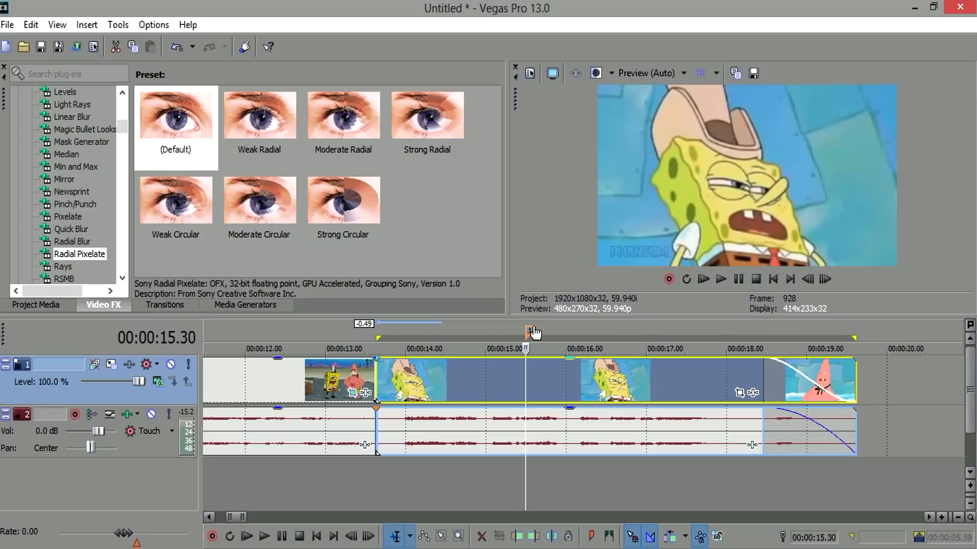
double_click(532, 332)
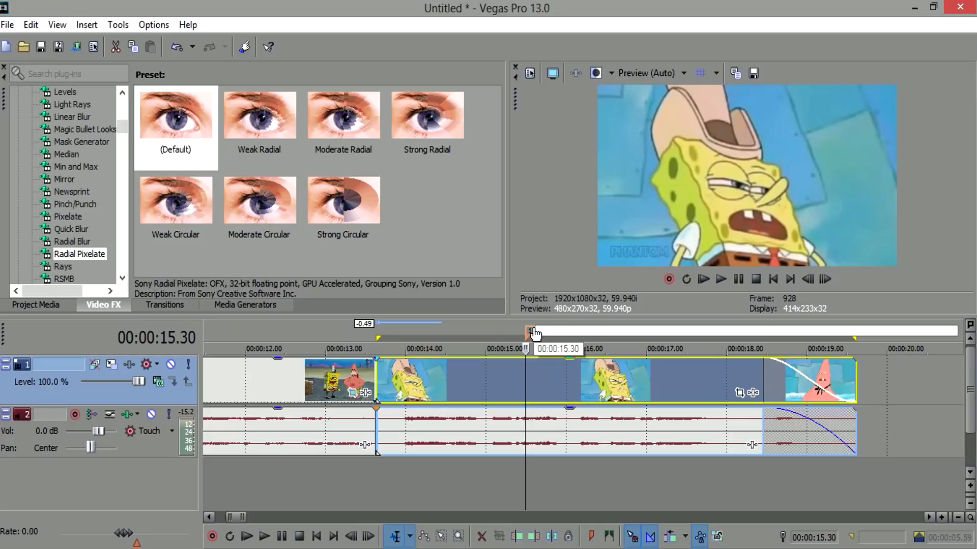
text(cr)
text(ax)
text(y effect dude)
key(Return)
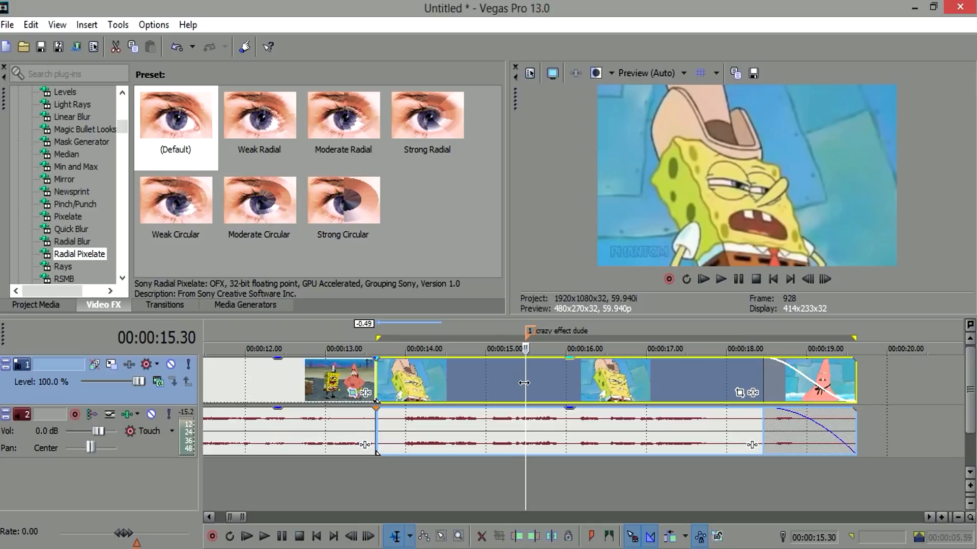
scroll(542, 435, up, 3)
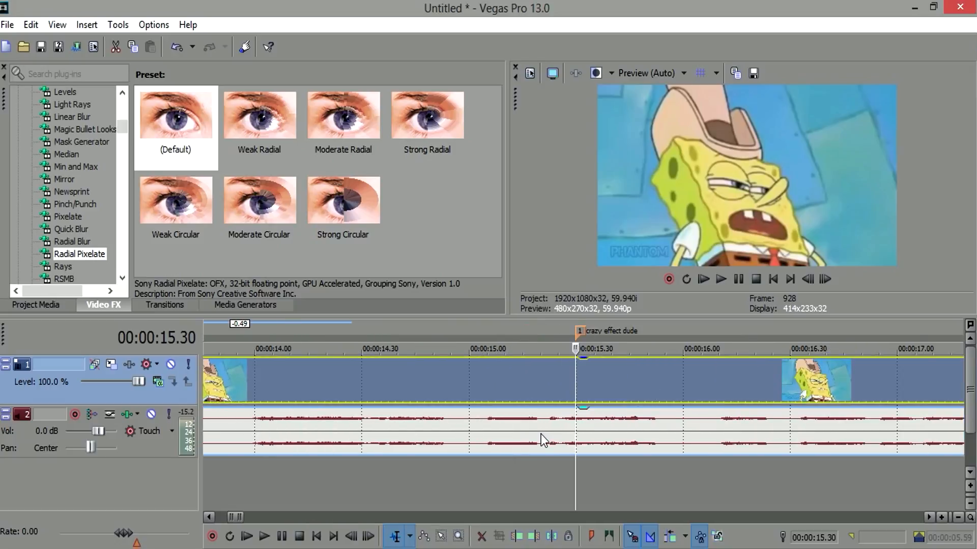
scroll(541, 434, down, 2)
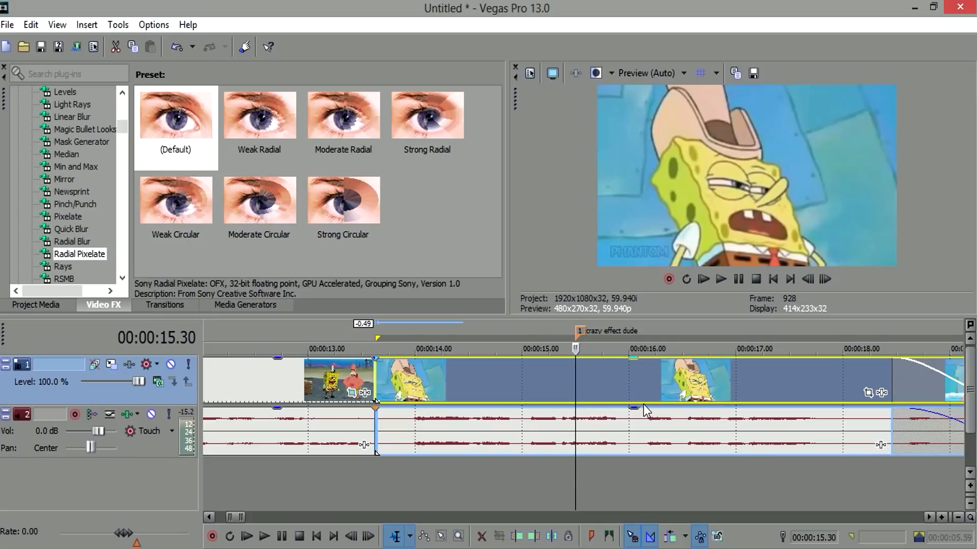
click(880, 393)
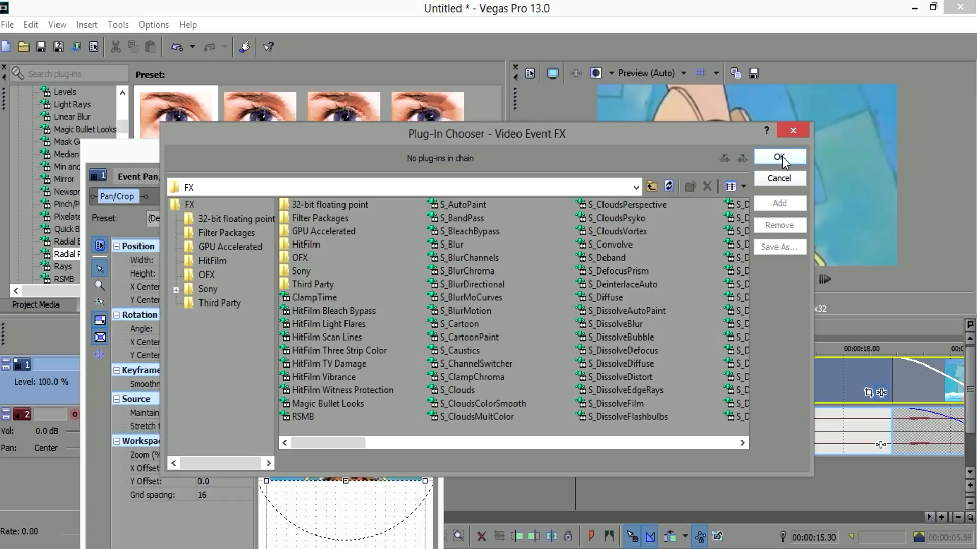
click(791, 133)
click(433, 146)
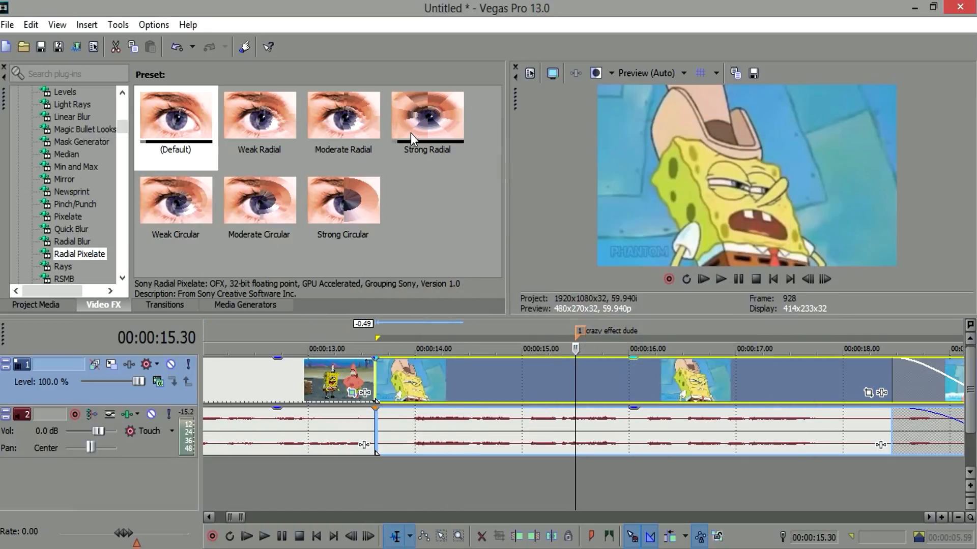
- Apply the Strong Circular preset of the Radial Pixelate effect to the clip that contains the marker
drag(330, 186, 450, 372)
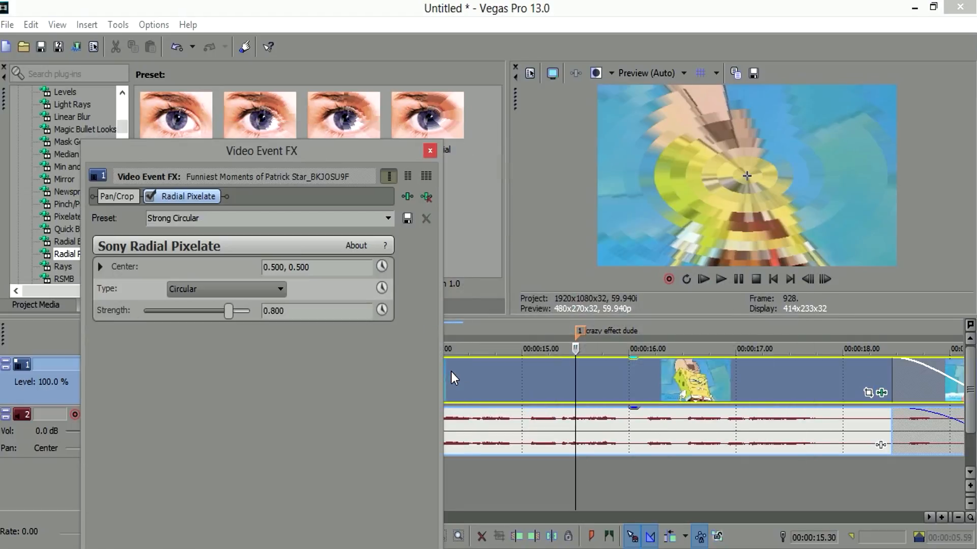
click(479, 373)
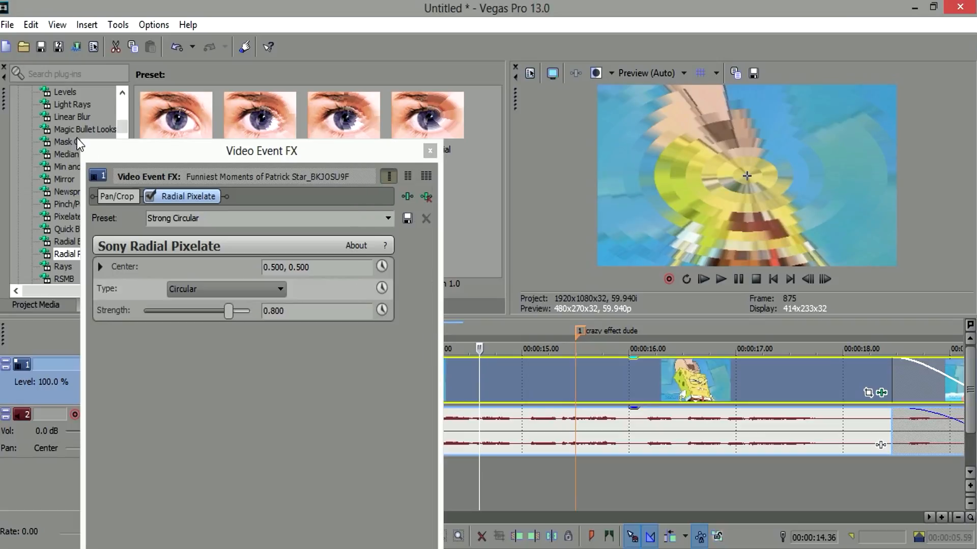
drag(108, 148, 191, 41)
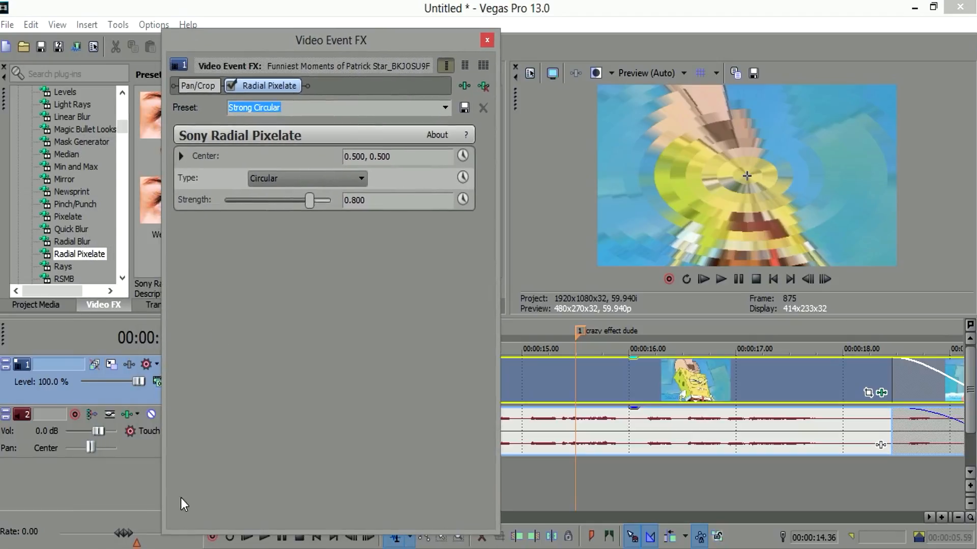
click(465, 173)
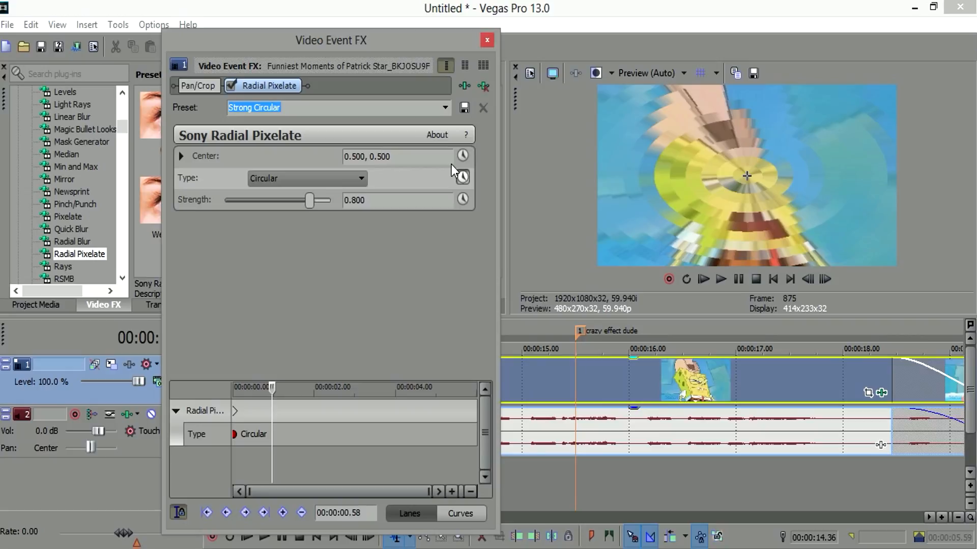
click(463, 177)
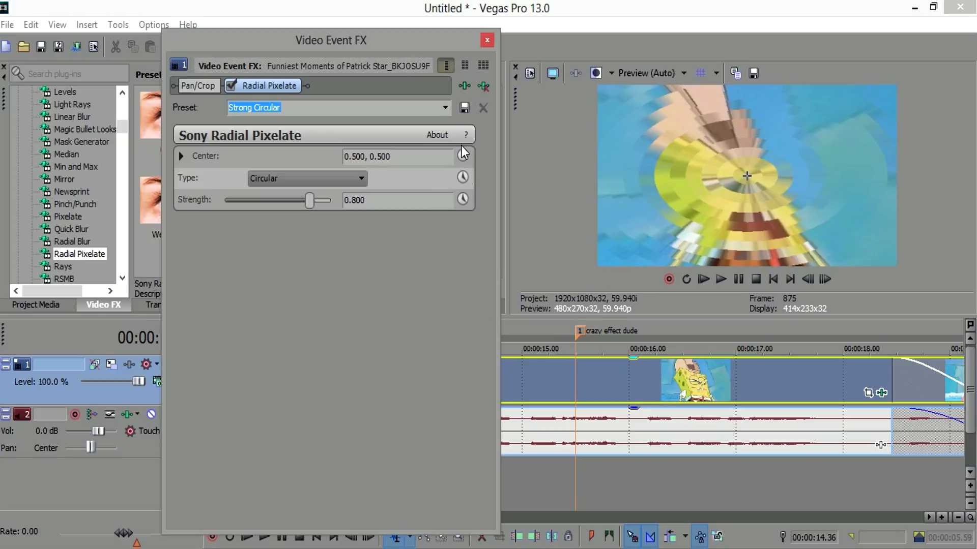
drag(412, 38, 312, 58)
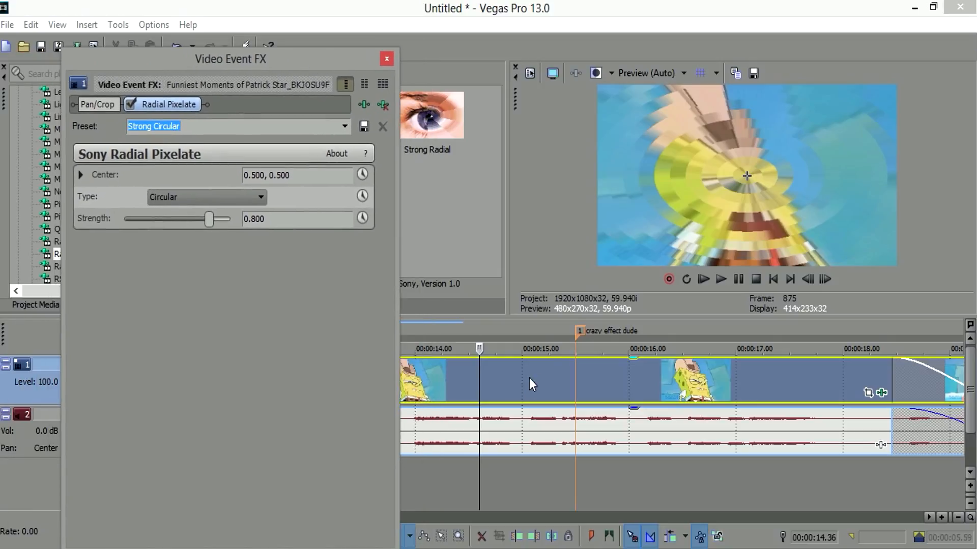
- Animate the Radial Pixelate strength with a keyframe of 0.000 at the 00:00:15.30 marker, and close the effect settings
click(353, 216)
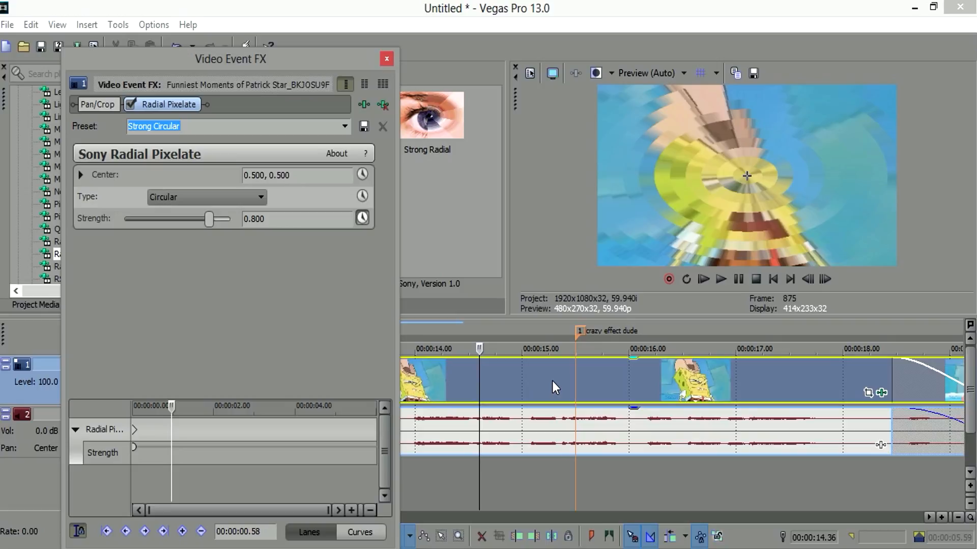
click(576, 389)
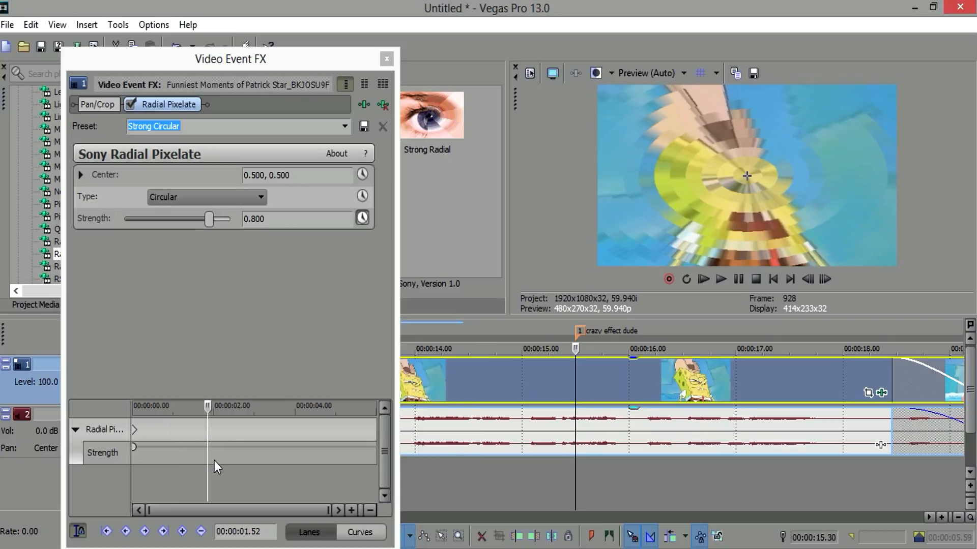
drag(209, 219, 95, 207)
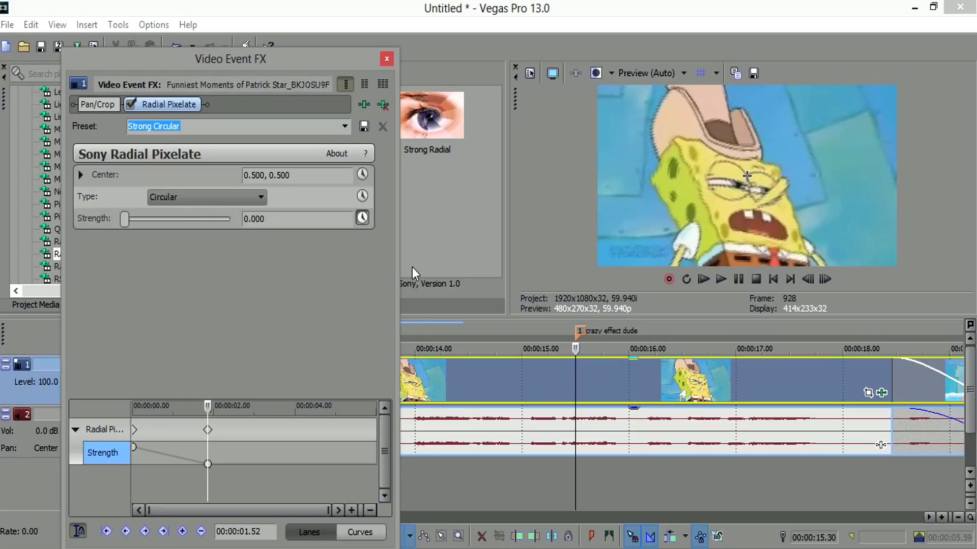
mouse_move(134, 450)
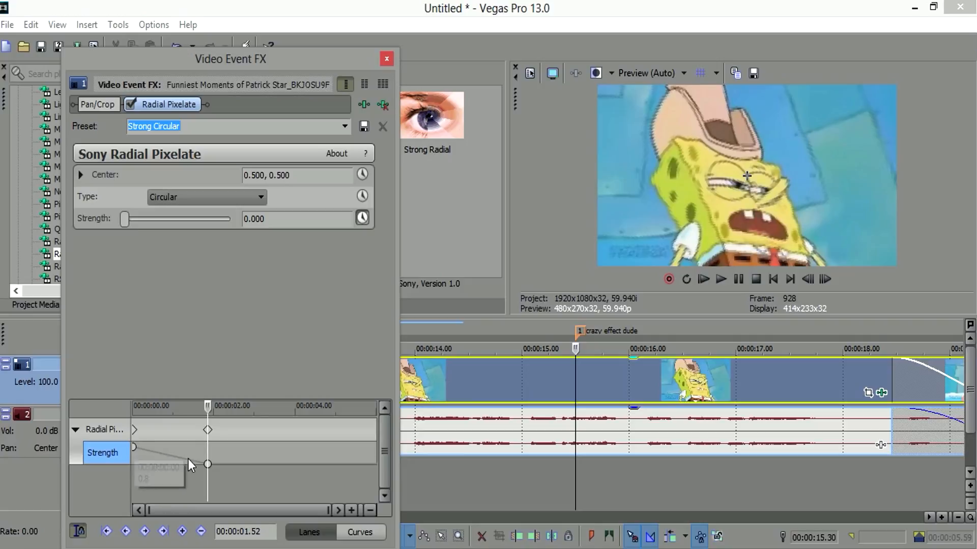
click(386, 60)
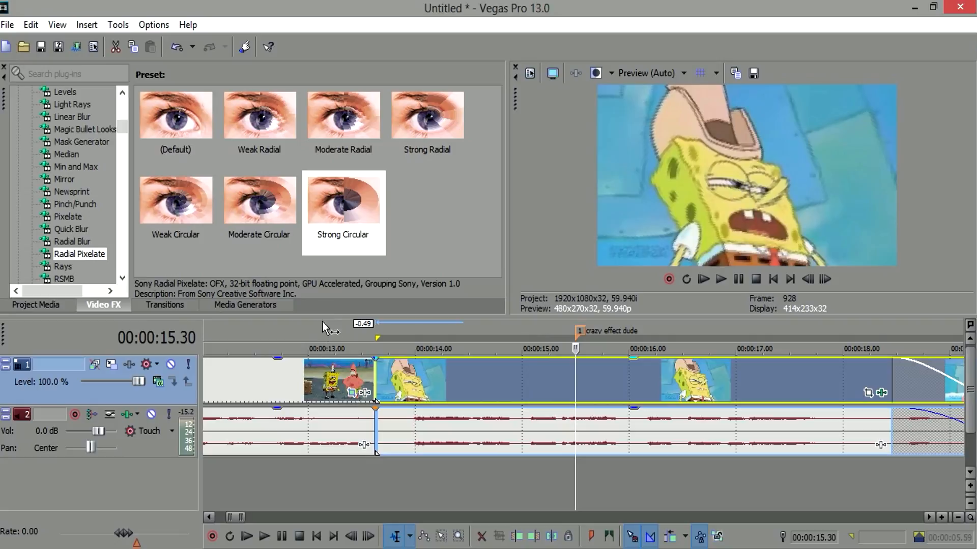
- Play the clip from its start to check the animated Radial Pixelate effect
click(377, 379)
key(space)
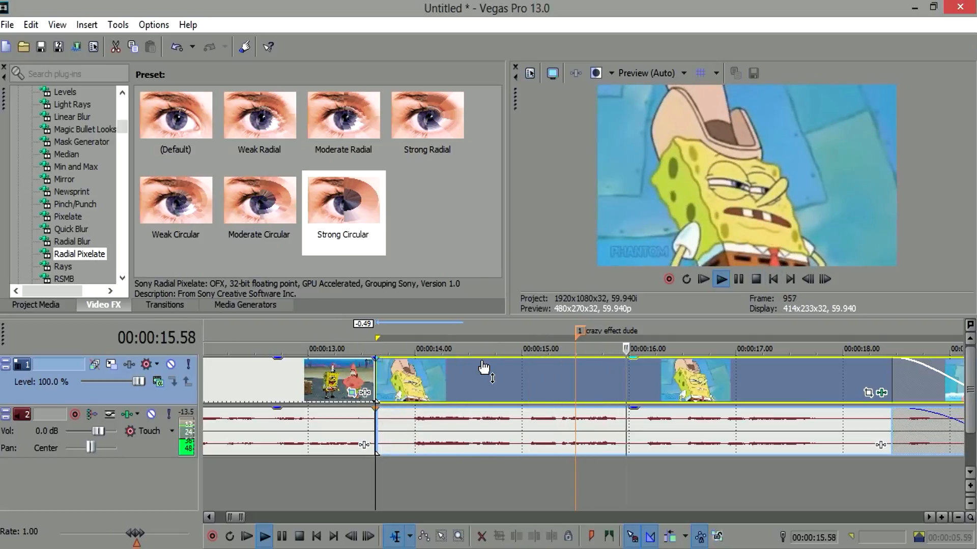
key(space)
- Bypass the animated Radial Pixelate effect on the clip and close the effect settings
click(882, 393)
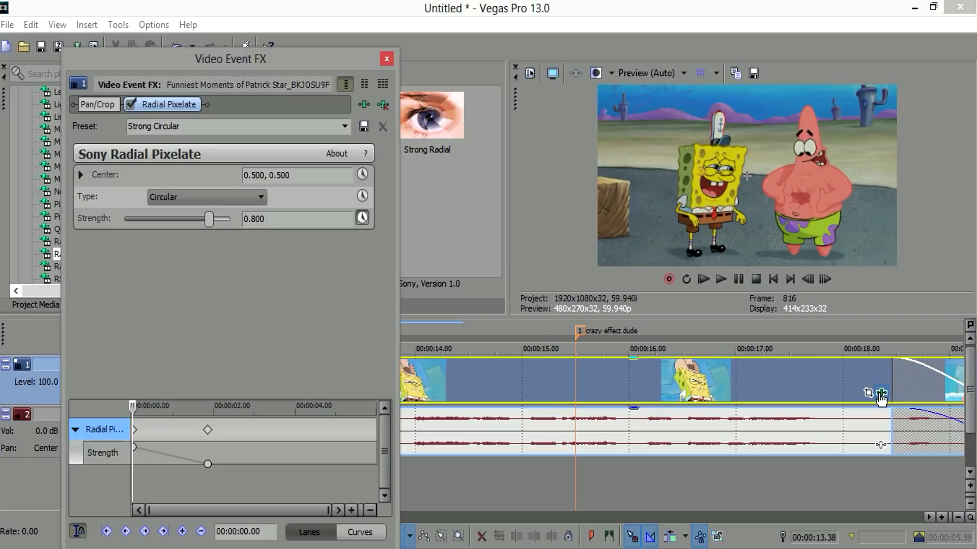
click(130, 104)
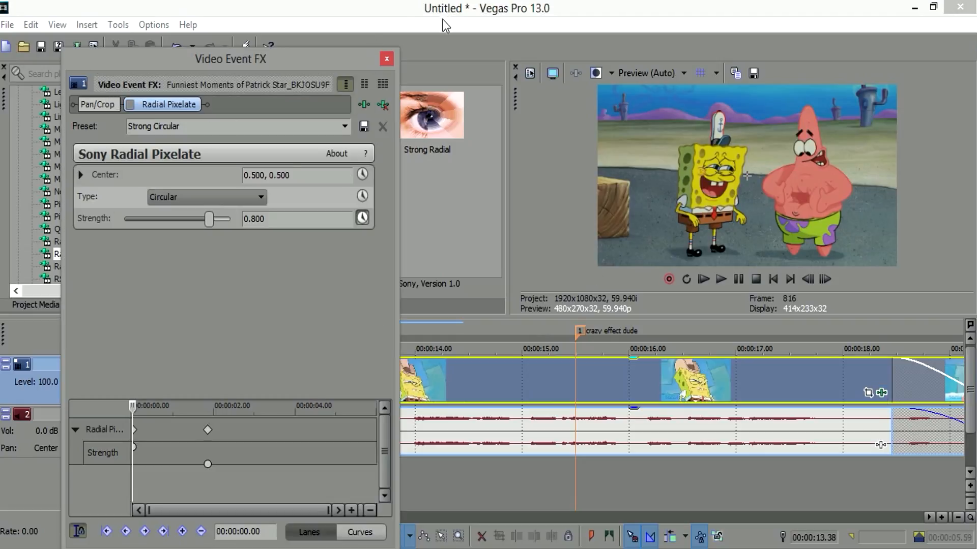
click(387, 58)
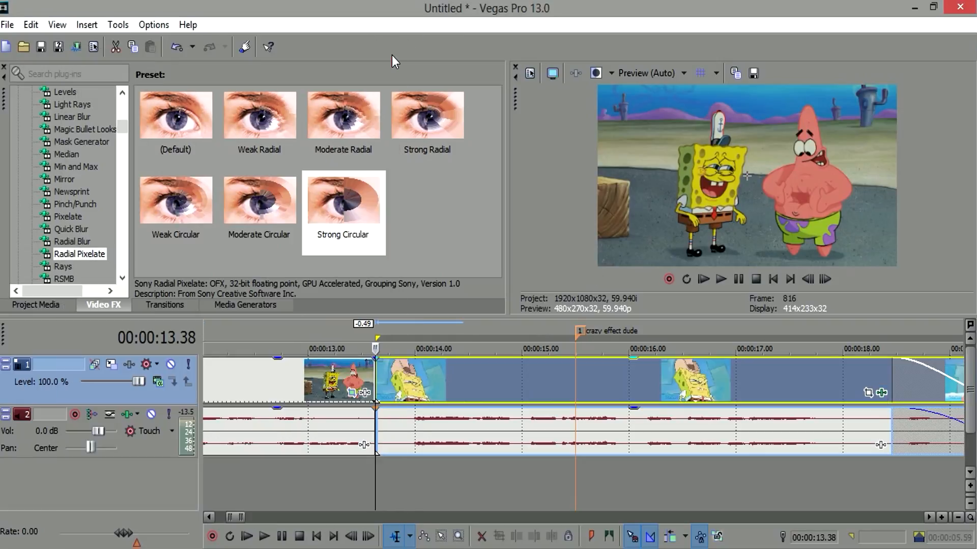
- Split the clip at the 00:00:15.30 marker and apply the Strong Circular Radial Pixelate preset to the part before it
click(577, 400)
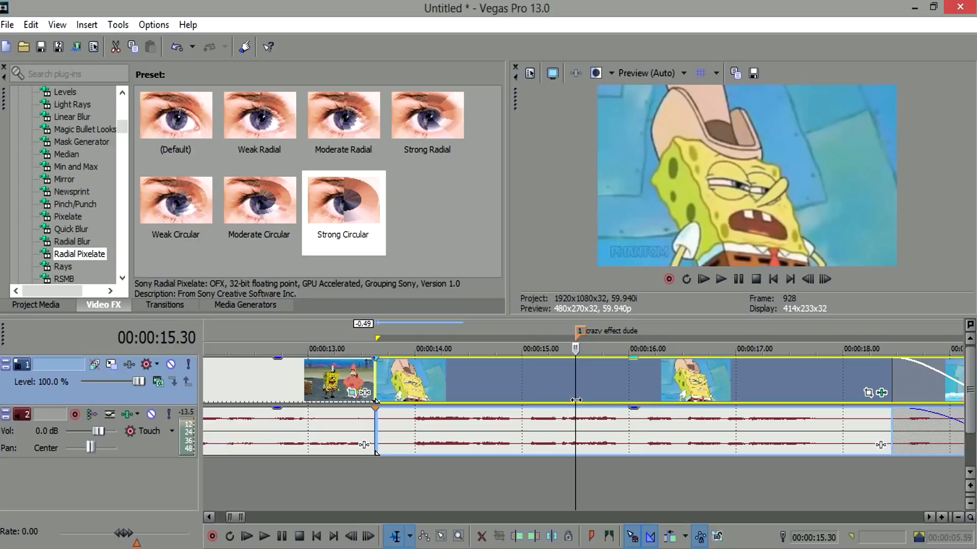
key(s)
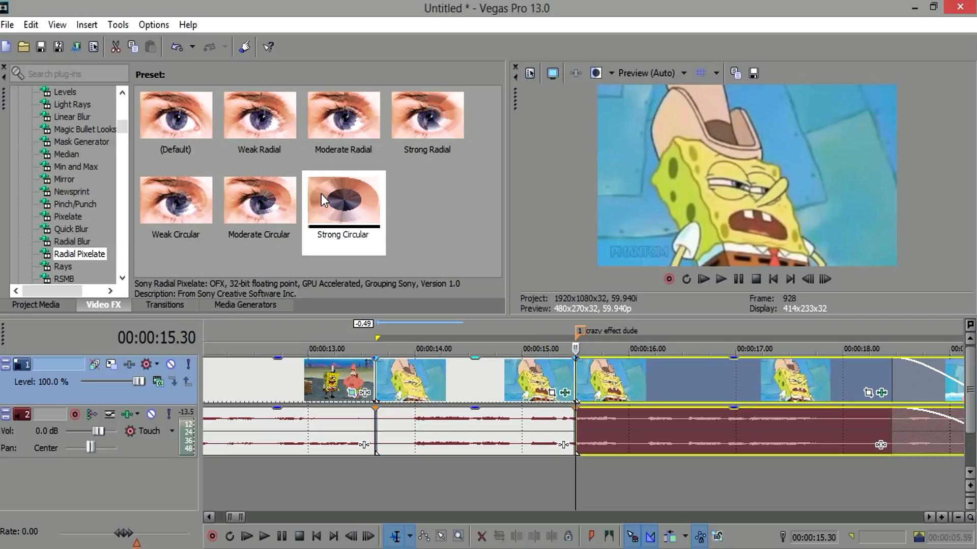
drag(326, 204, 556, 392)
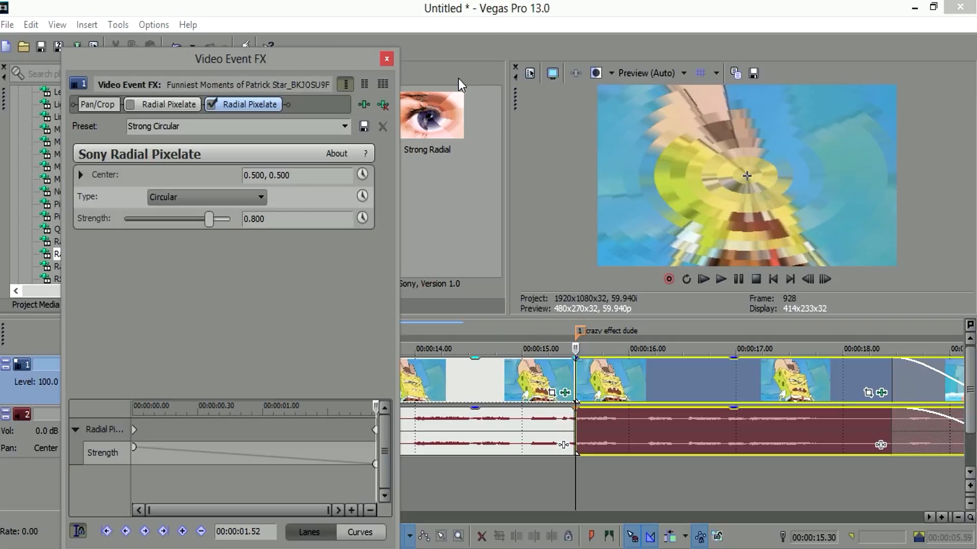
click(386, 59)
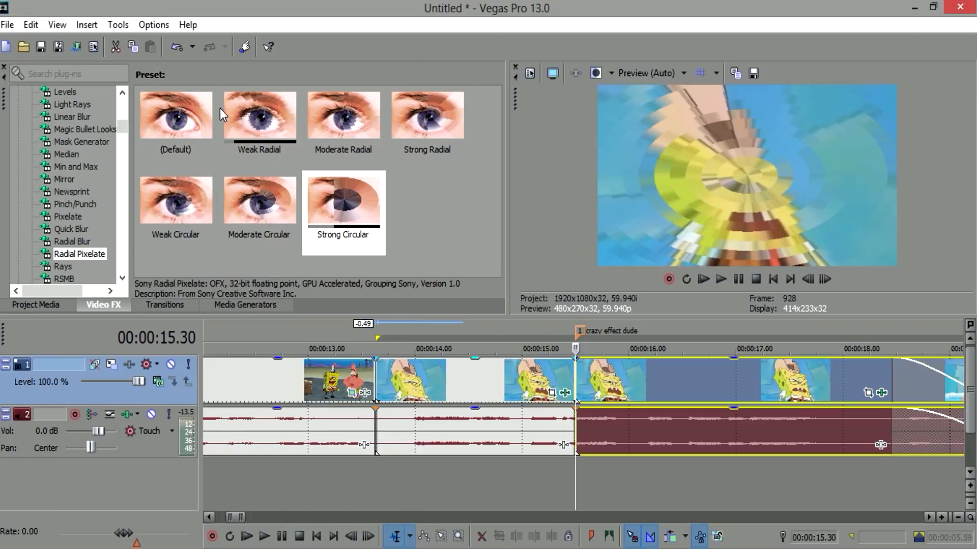
- Apply the Weak Radial preset of Radial Pixelate to the part of the clip after the split
click(273, 121)
drag(273, 120, 621, 379)
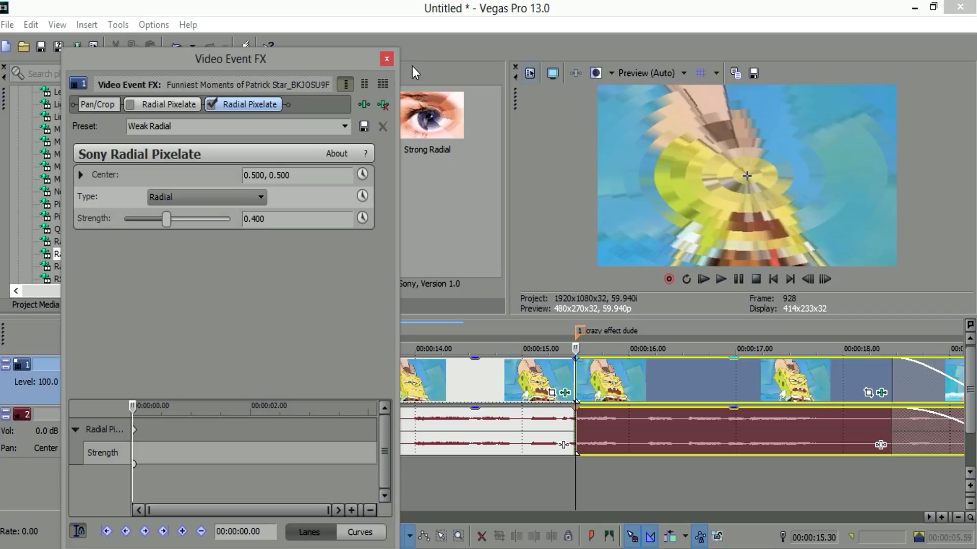
click(386, 59)
- Play the first part briefly and compare frames on both sides of the split to examine their pixelate effects
click(556, 377)
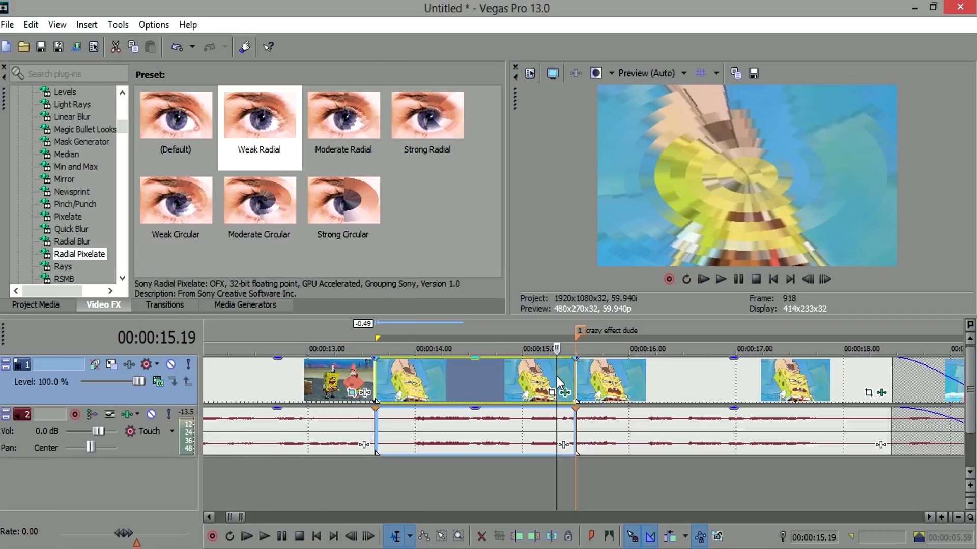
key(space)
click(486, 374)
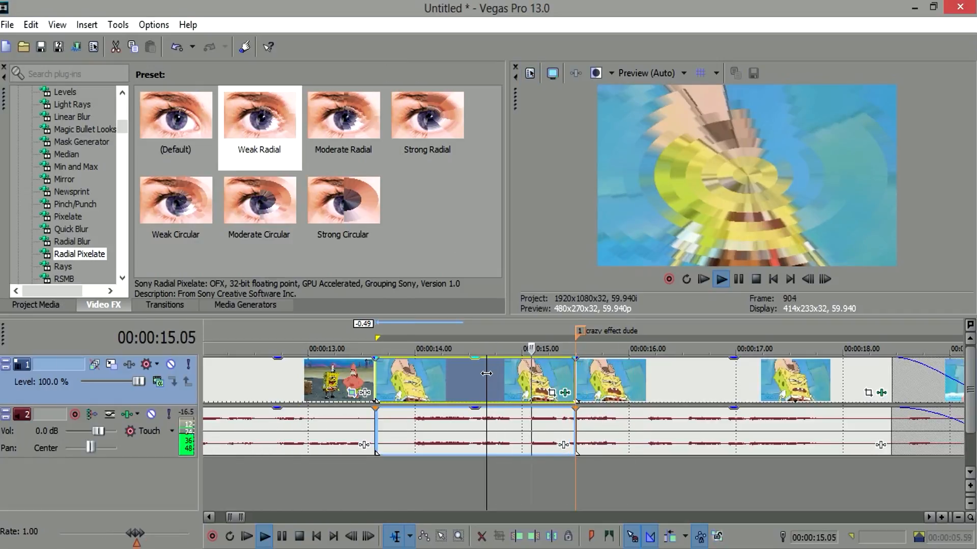
key(space)
click(655, 386)
click(528, 383)
click(614, 383)
click(540, 384)
click(630, 384)
click(556, 384)
click(622, 383)
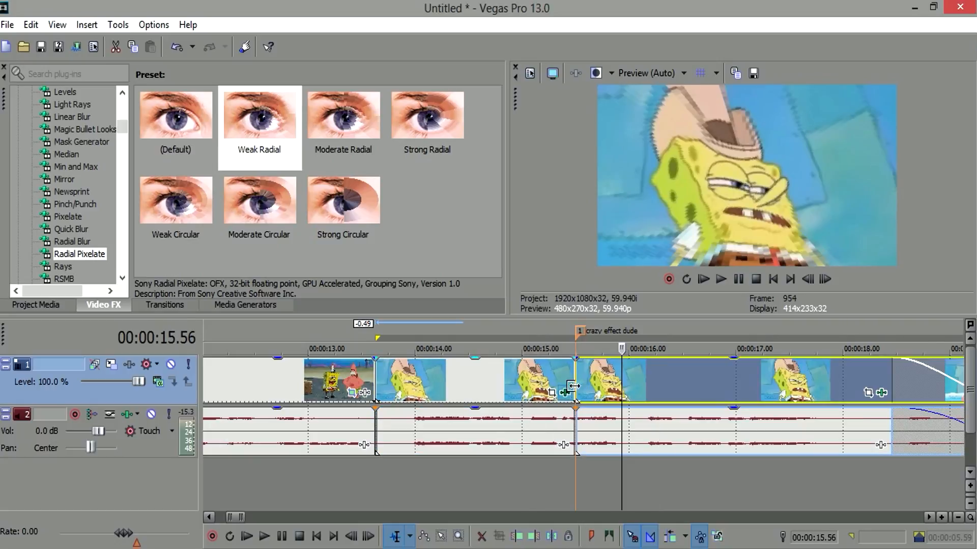
- Undo the Weak Radial effect on the part after the split
key(ctrl+z)
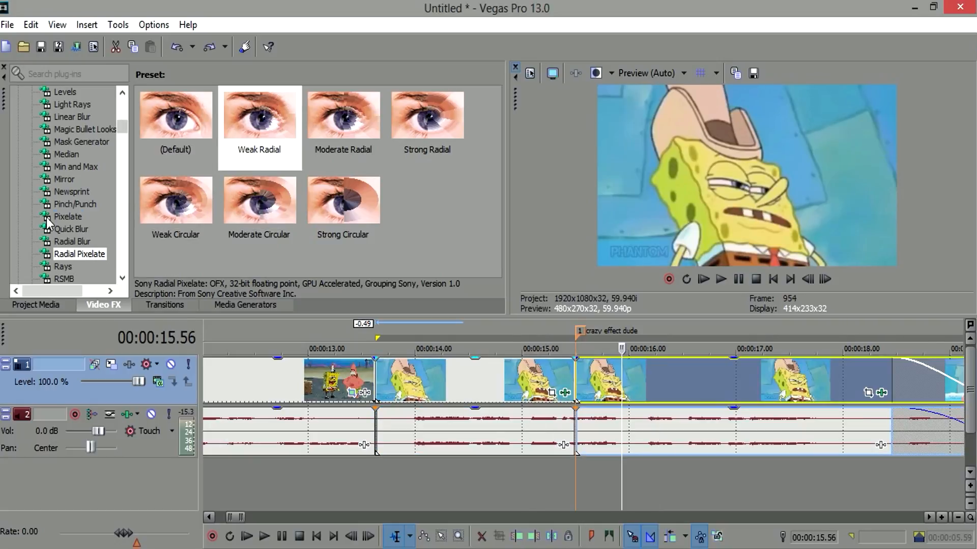
- Apply the Reflect Bottom preset of the Mirror effect to the part of the clip after the split
click(68, 216)
click(68, 230)
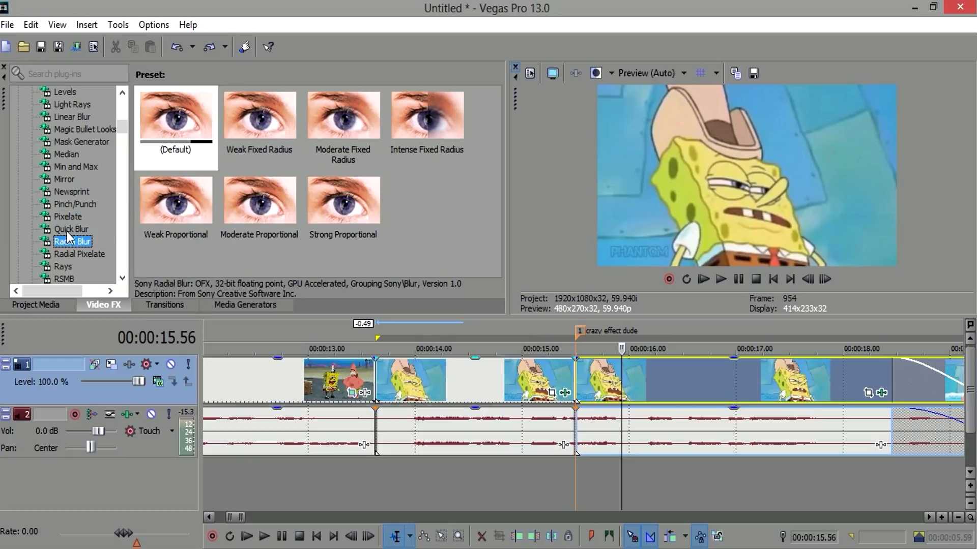
click(80, 142)
click(80, 156)
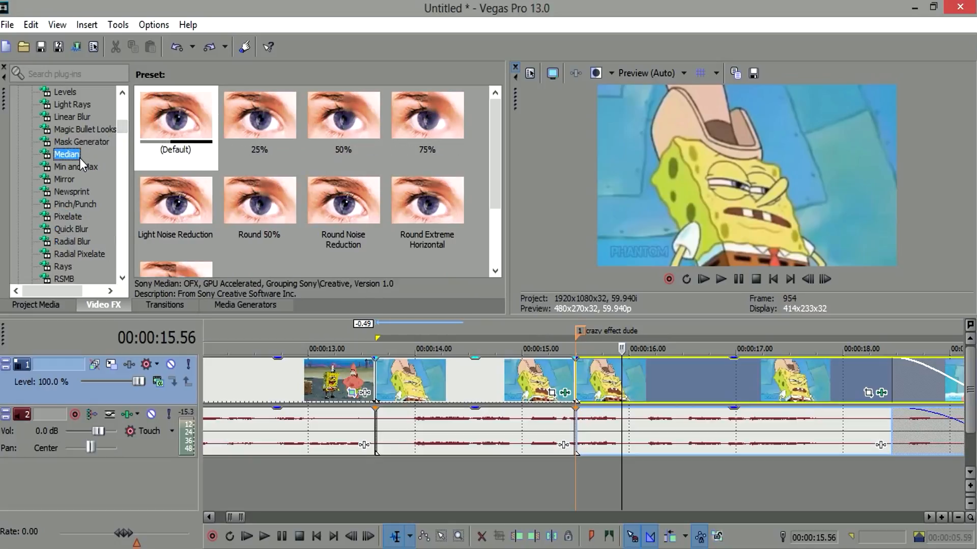
click(66, 179)
drag(305, 113, 632, 368)
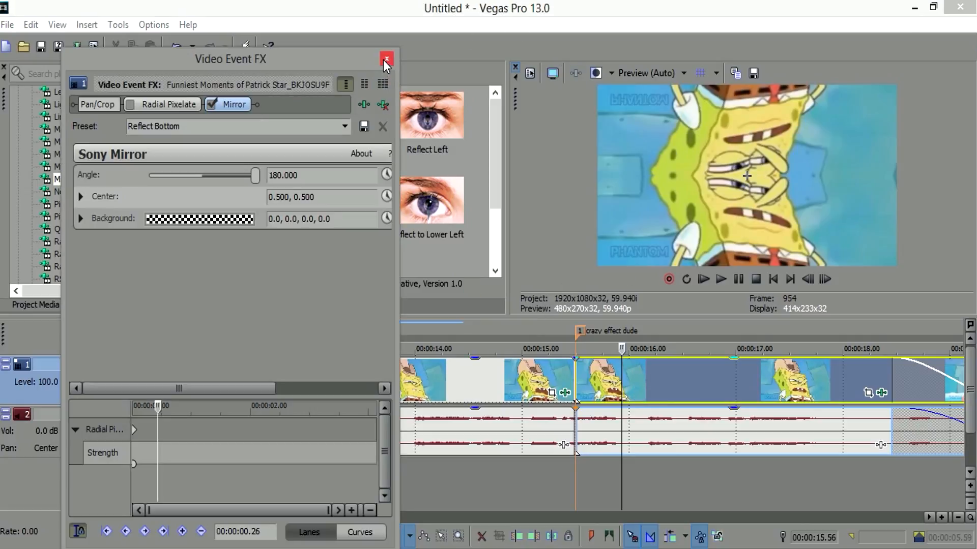
click(387, 60)
- Play across the split to compare both parts, and undo the Mirror effect, the pixelate effect and the split
click(537, 367)
key(space)
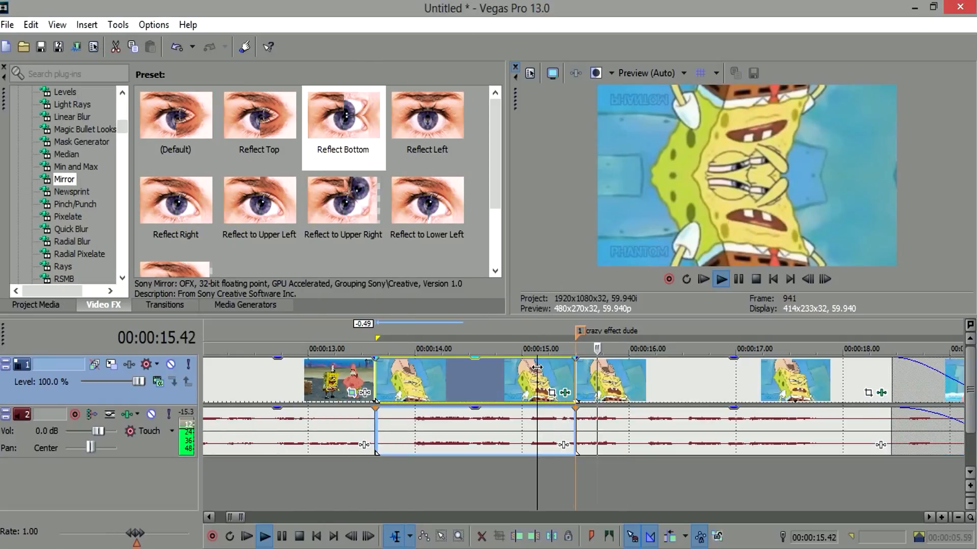
key(space)
key(ctrl+z)
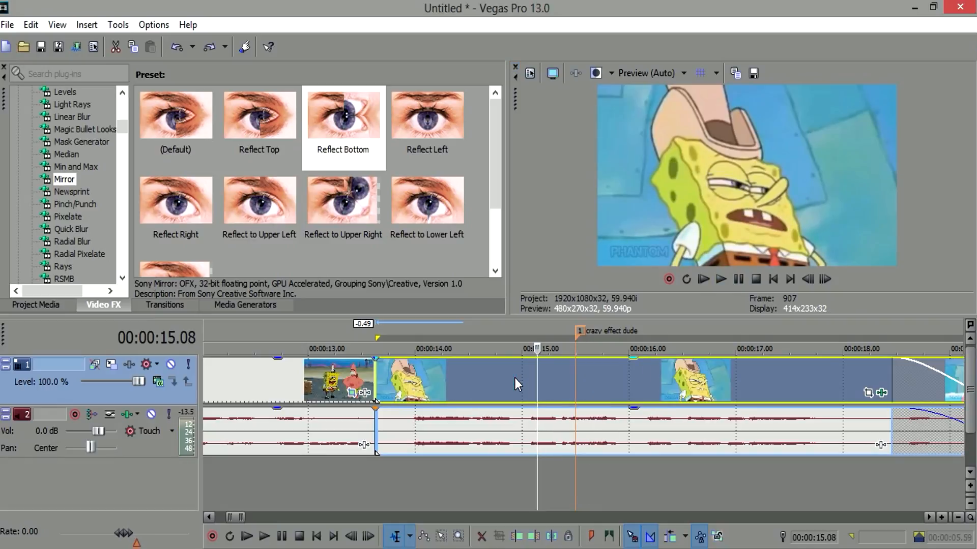
- Play the rejoined clip briefly around 00:00:17.42 to check it without the effects
scroll(610, 397, down, 3)
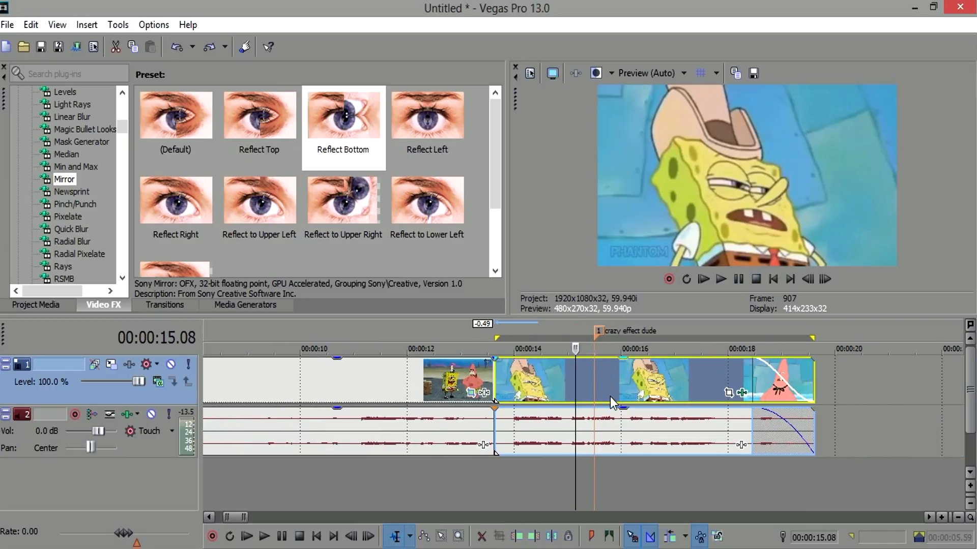
click(610, 397)
click(711, 395)
key(space)
key(space)
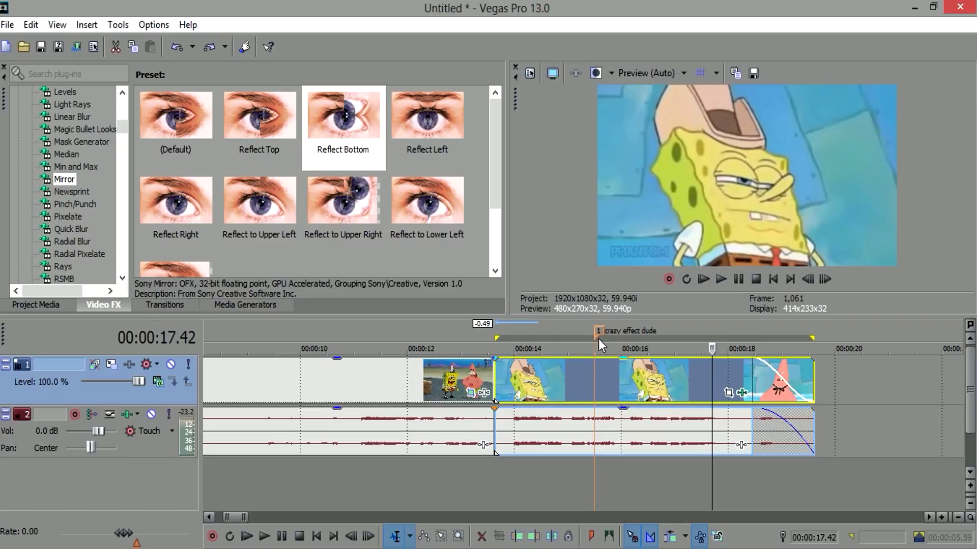
- Play across the cut between the two clips near 00:00:13.38 to examine how abruptly the scene changes
scroll(506, 432, down, 3)
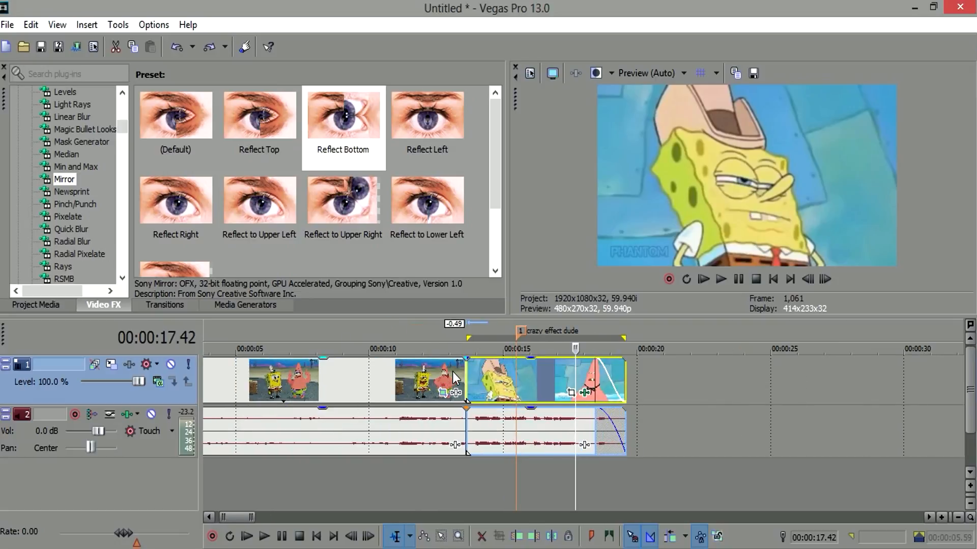
click(452, 371)
click(461, 375)
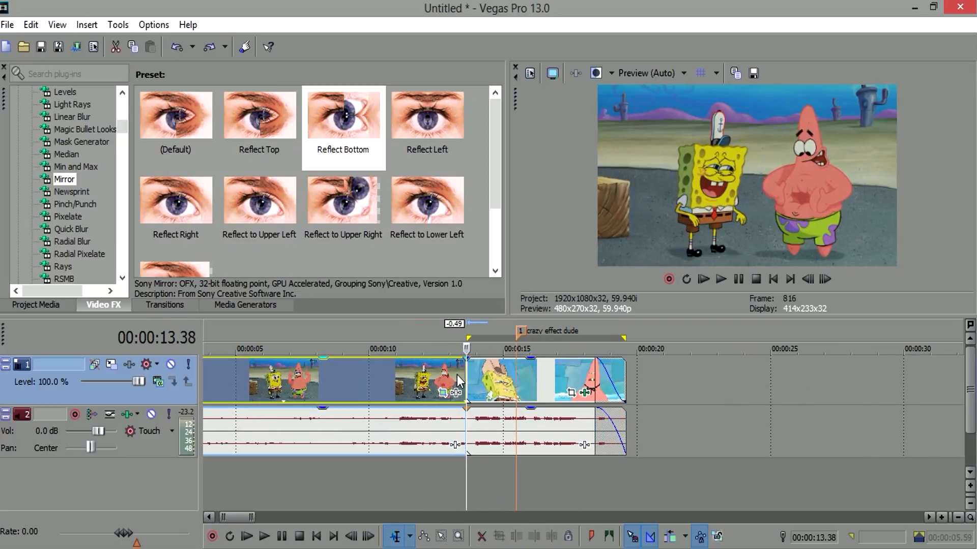
click(457, 374)
key(space)
key(space)
key(space)
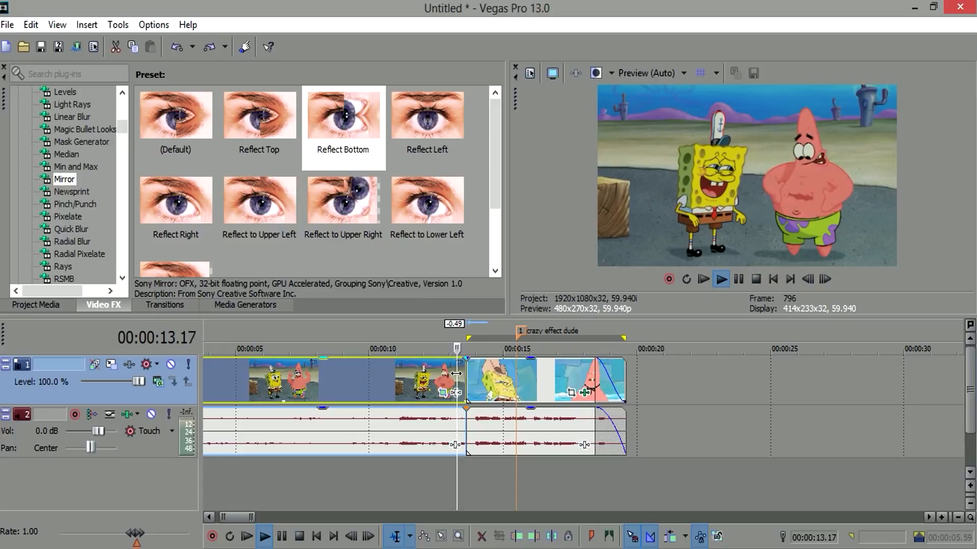
key(space)
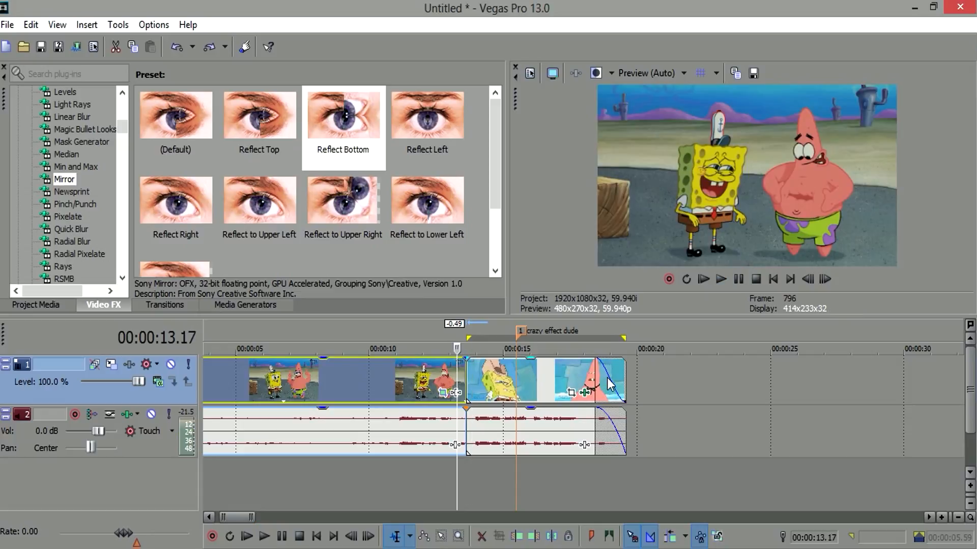
- Move the second clip earlier so it overlaps the end of the first clip with a 0.23 crossfade
scroll(604, 381, down, 1)
scroll(704, 398, up, 3)
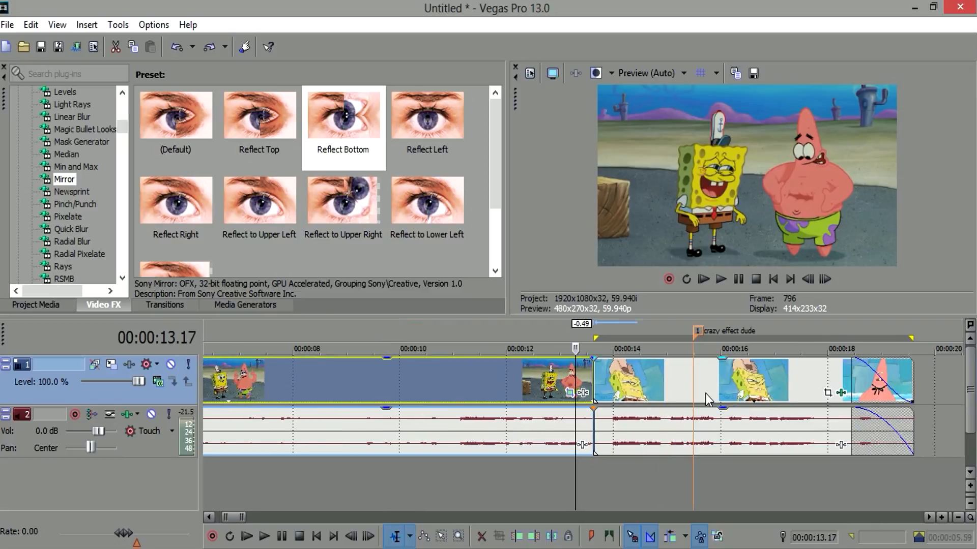
scroll(588, 393, up, 2)
scroll(660, 383, up, 2)
click(659, 382)
click(636, 377)
click(602, 381)
click(639, 380)
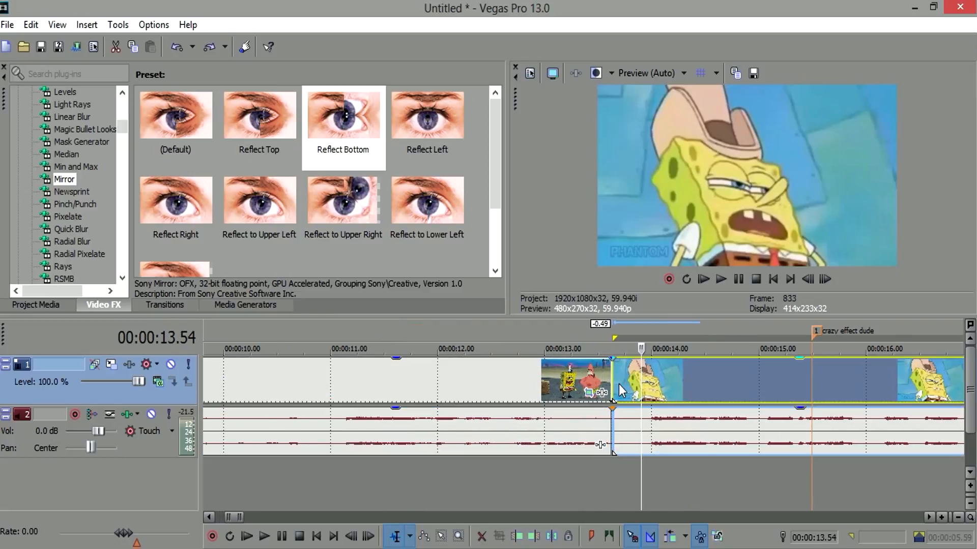
drag(709, 384, 582, 376)
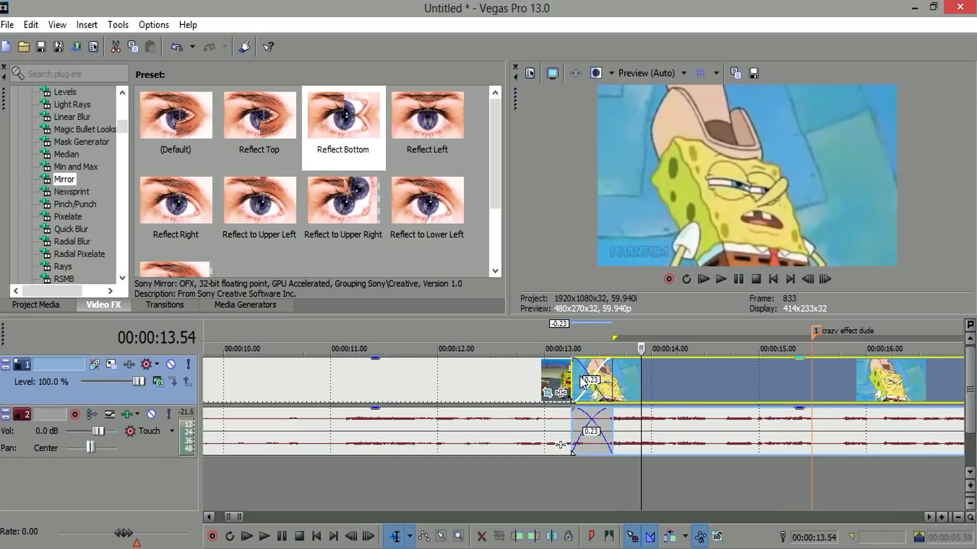
- Play through the overlap from about 00:00:12.54 and compare frames on both sides to examine the crossfade
click(535, 372)
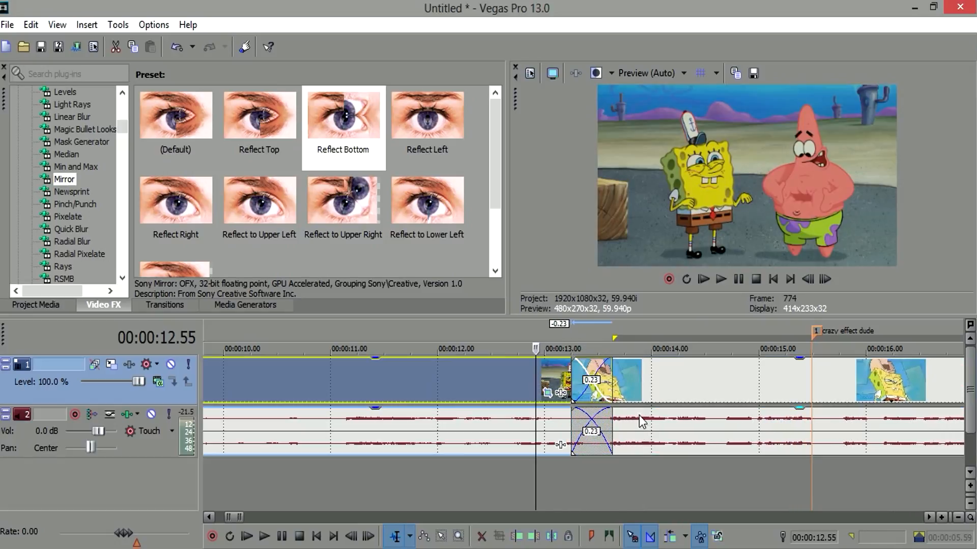
click(658, 391)
click(535, 369)
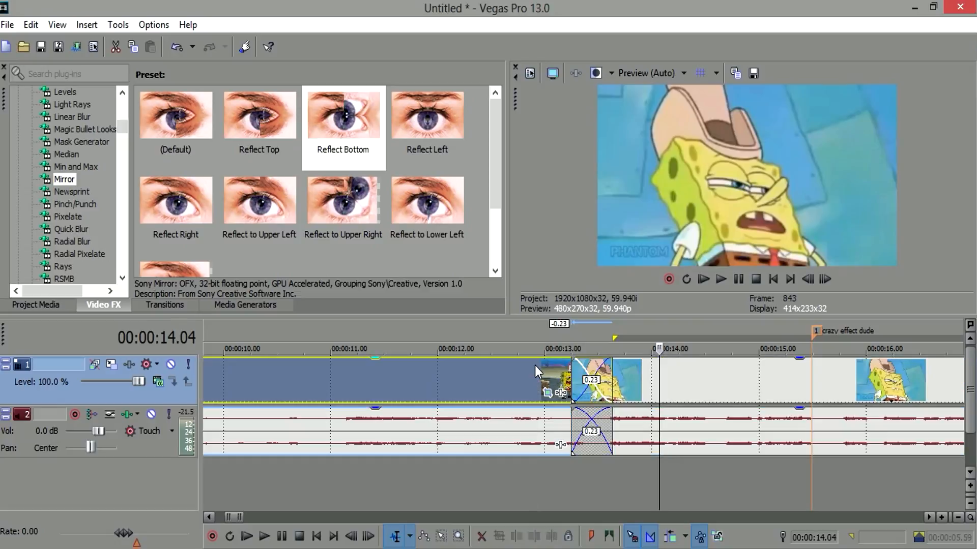
key(space)
key(space)
key(space)
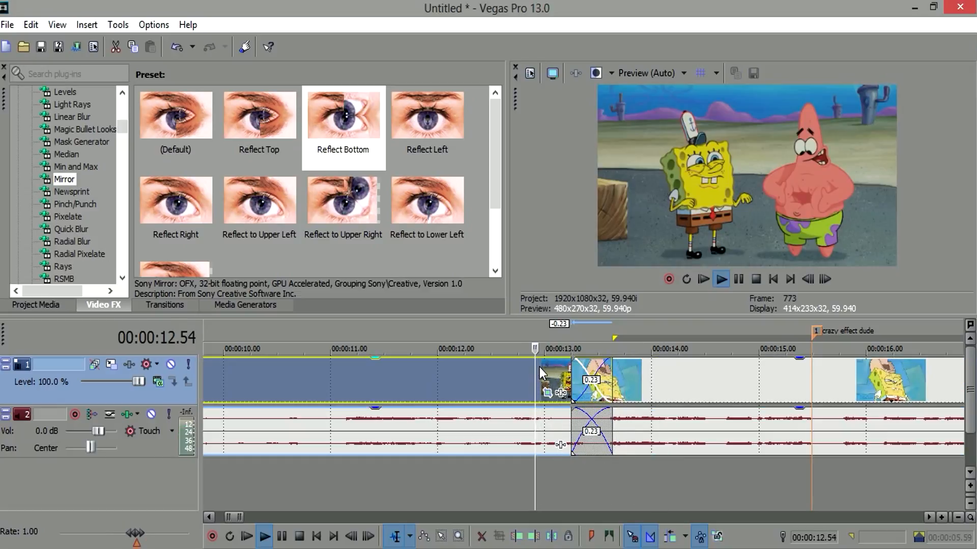
key(space)
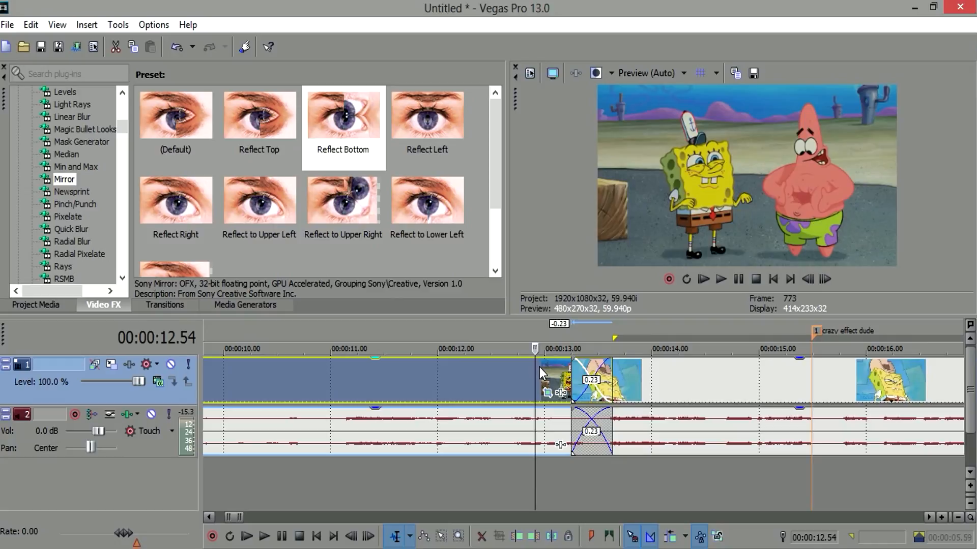
key(space)
key(space)
click(747, 379)
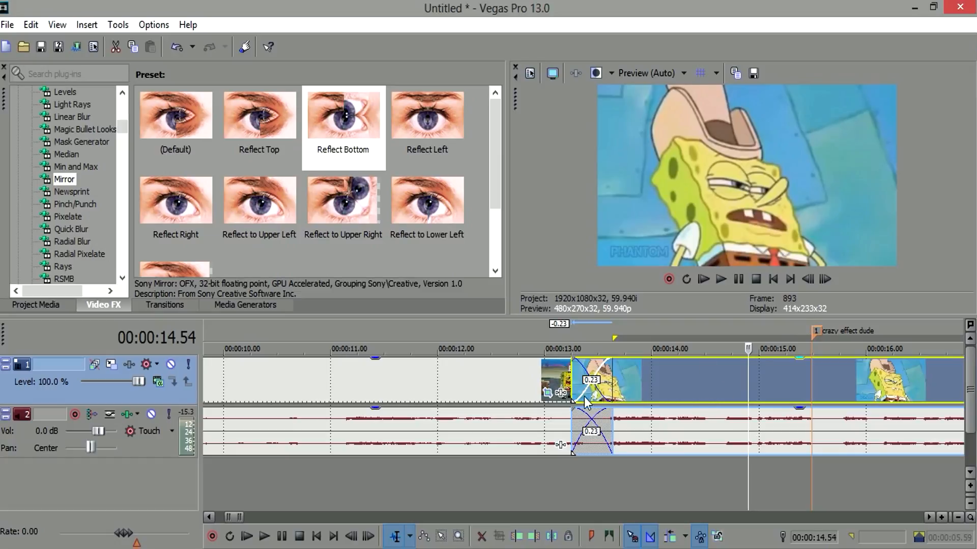
click(528, 377)
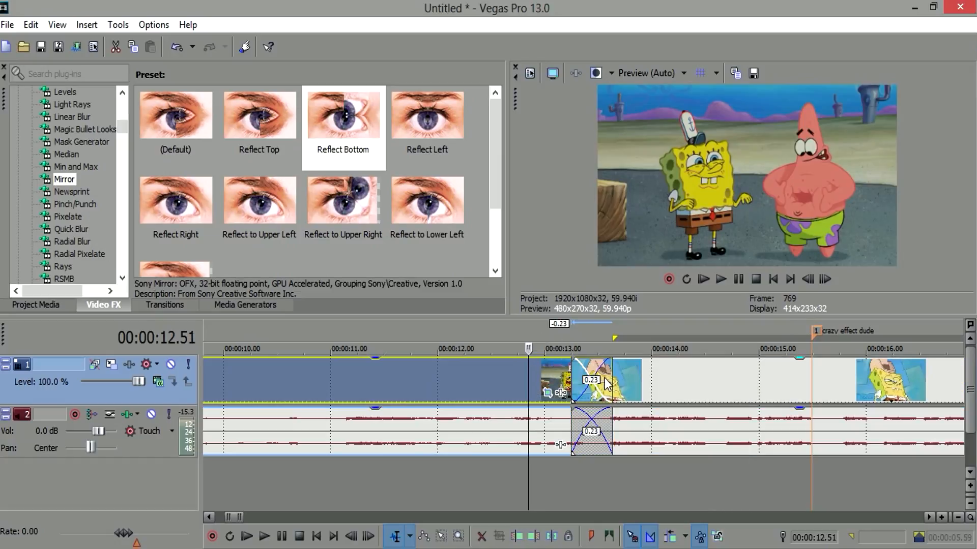
- Change the fade type of the video crossfade to a straight fade-in with a rounded fade-out curve
click(586, 391)
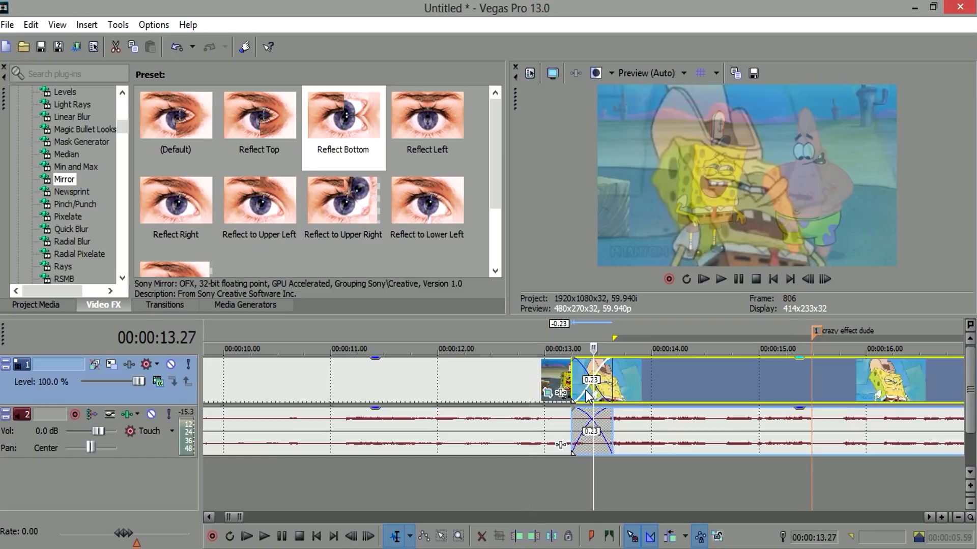
right_click(585, 391)
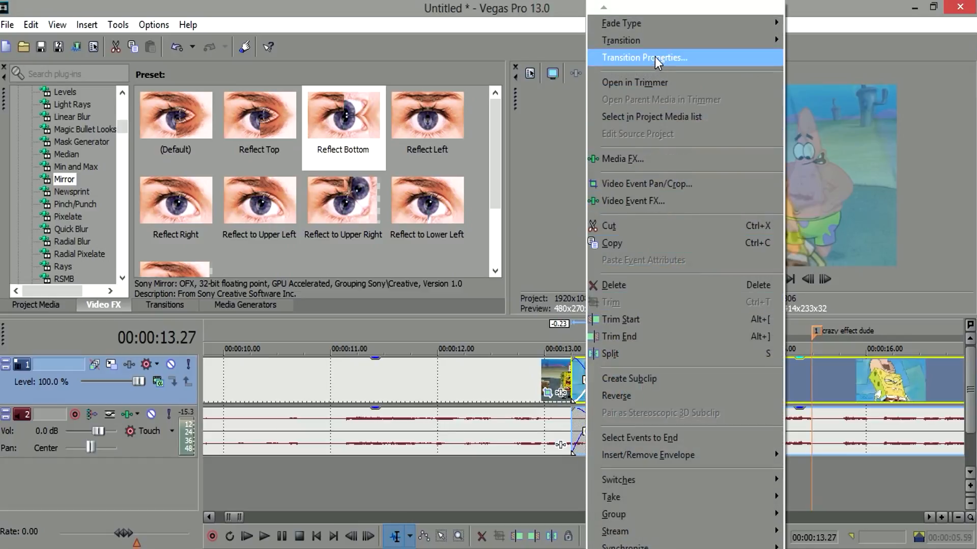
mouse_move(658, 24)
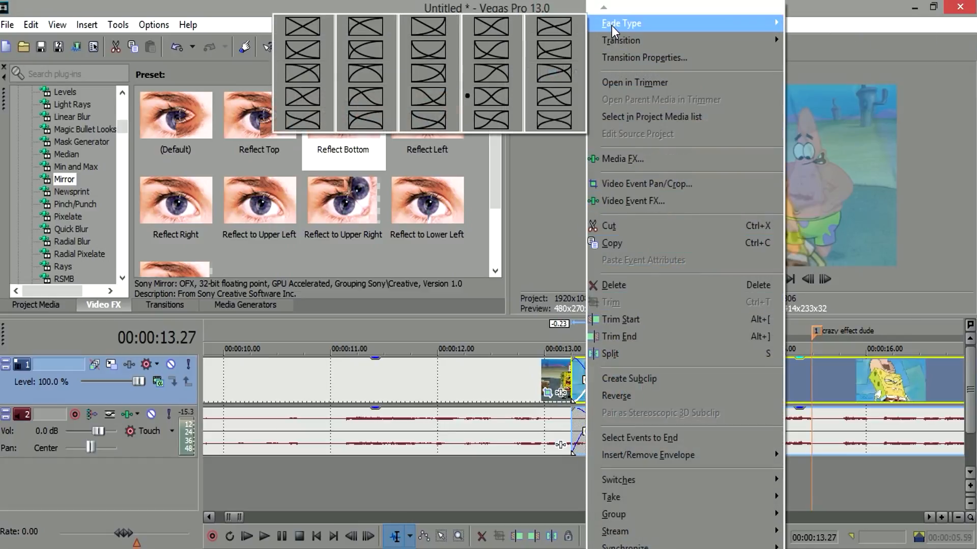
mouse_move(593, 25)
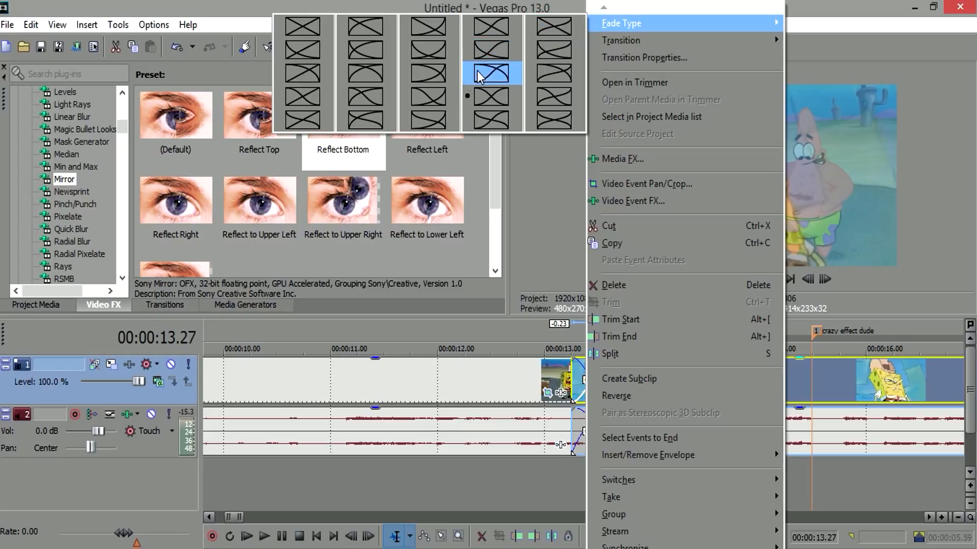
click(314, 80)
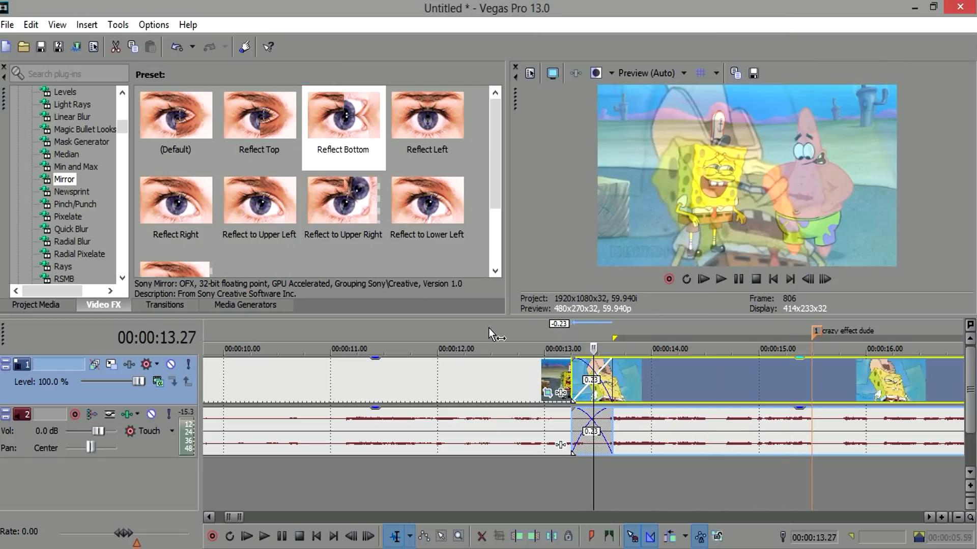
- Play the crossfade repeatedly from 00:00:13.07 to examine the changed fade curve
click(557, 365)
key(space)
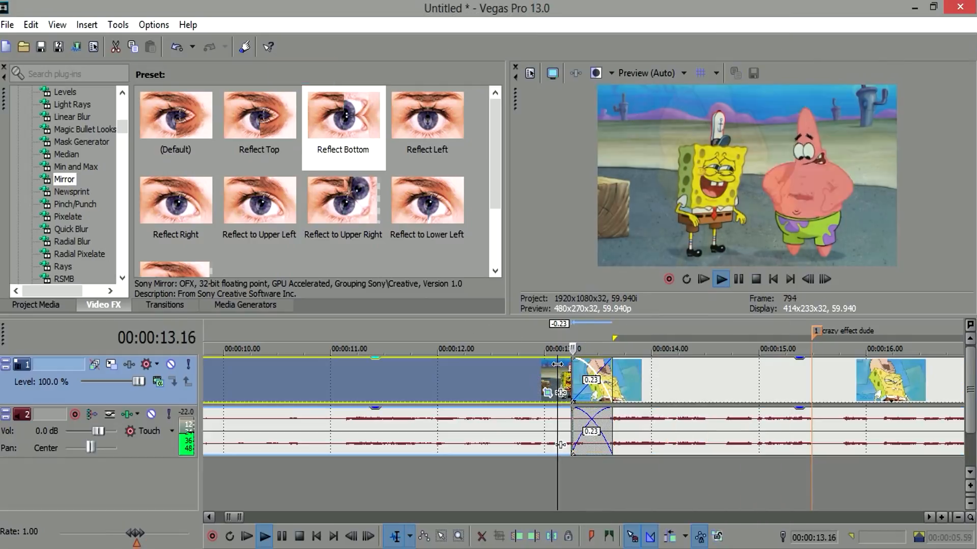
key(space)
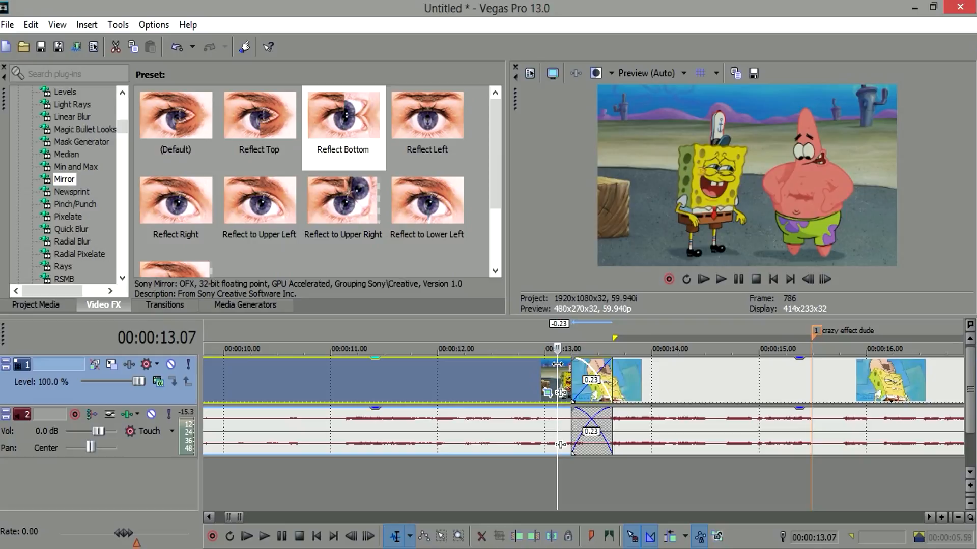
key(space)
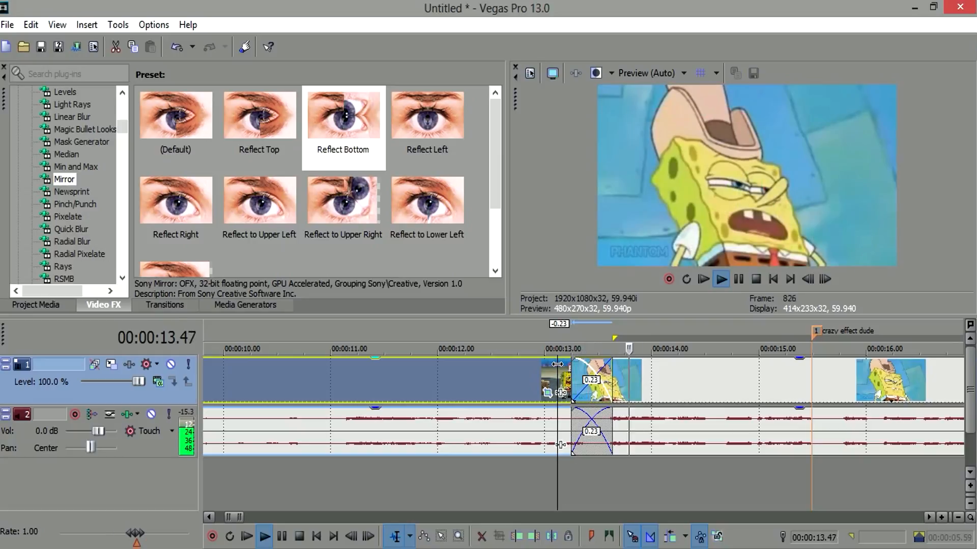
key(space)
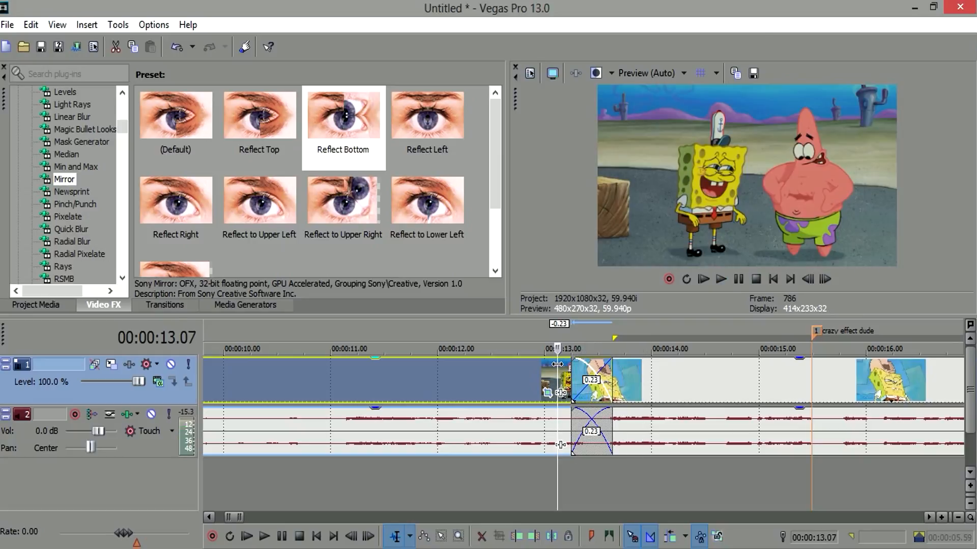
key(space)
key(space)
- Move the second clip back to start at the first clip's end, 00:00:13.38, and play across the cut
drag(627, 381, 649, 378)
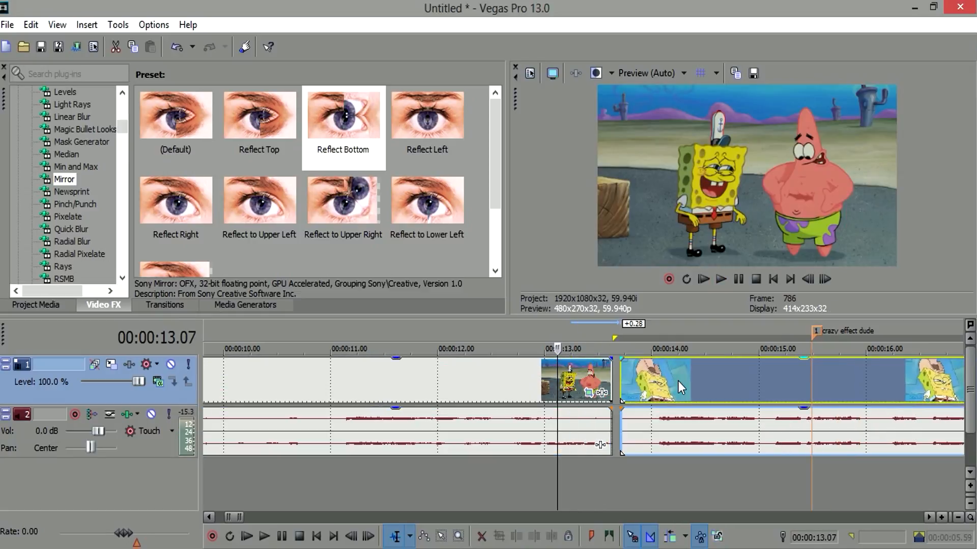
click(619, 385)
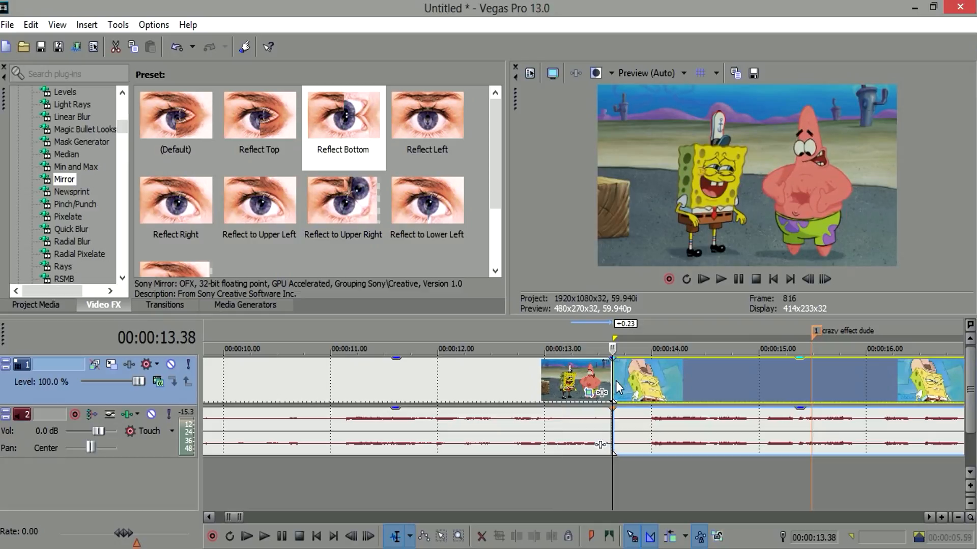
key(space)
key(space)
key(space)
key(space)
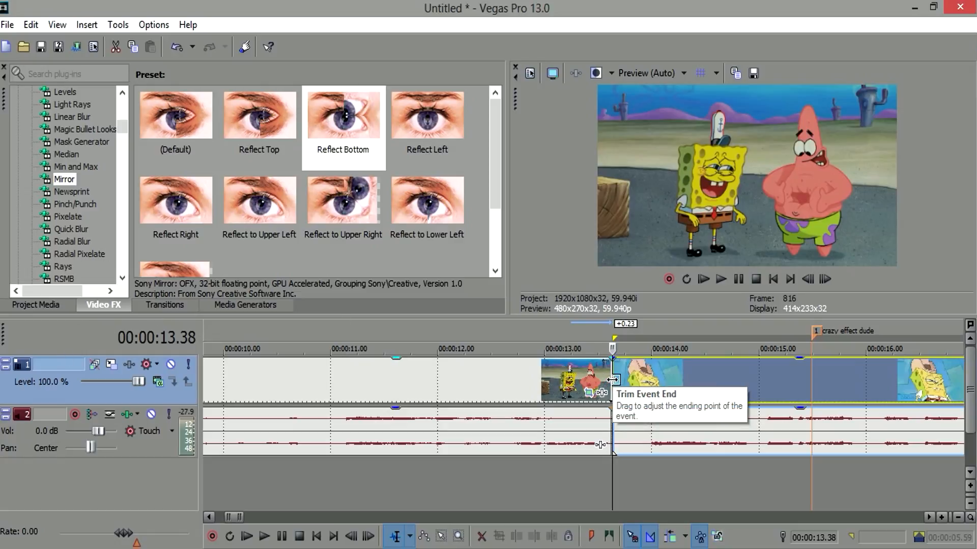
- Extend the second clip's start back over the first clip for a 0.31 crossfade, and check frames around it
drag(613, 380, 575, 390)
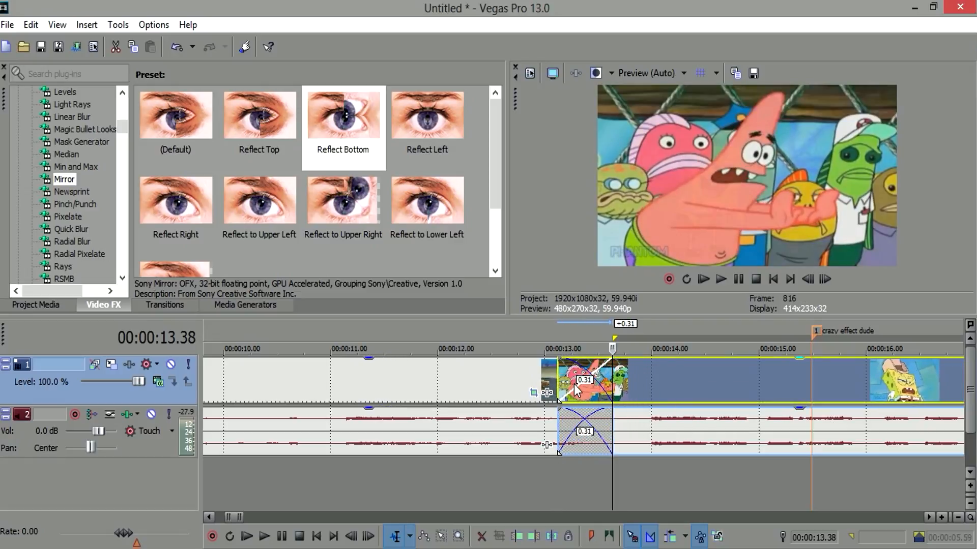
click(558, 381)
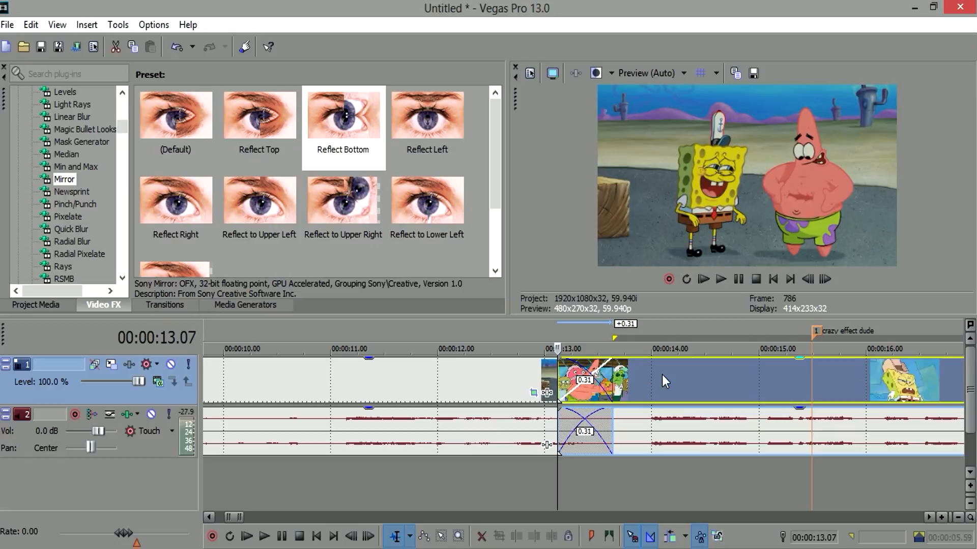
click(675, 372)
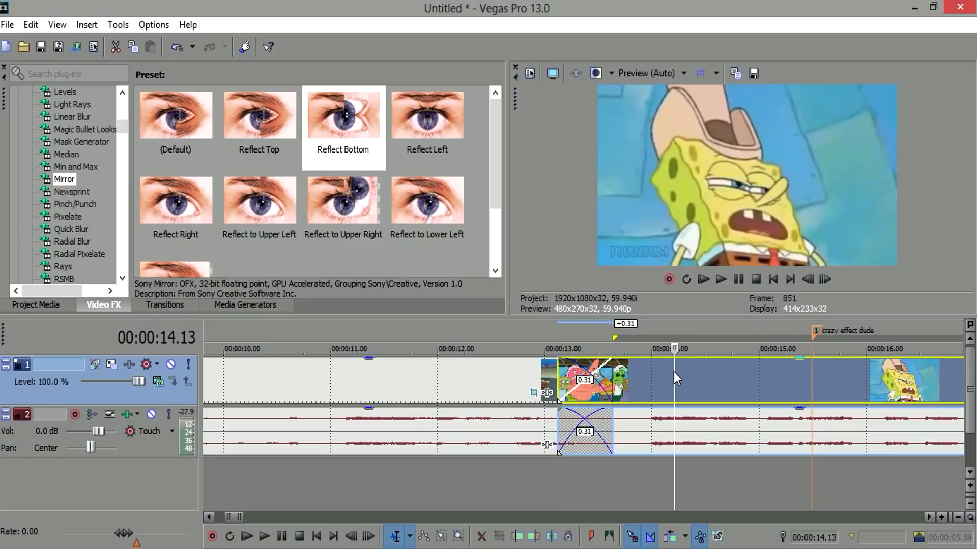
- Check the frames at the crossfade's end, 00:00:13.38, and at its start, 00:00:13.07
click(615, 390)
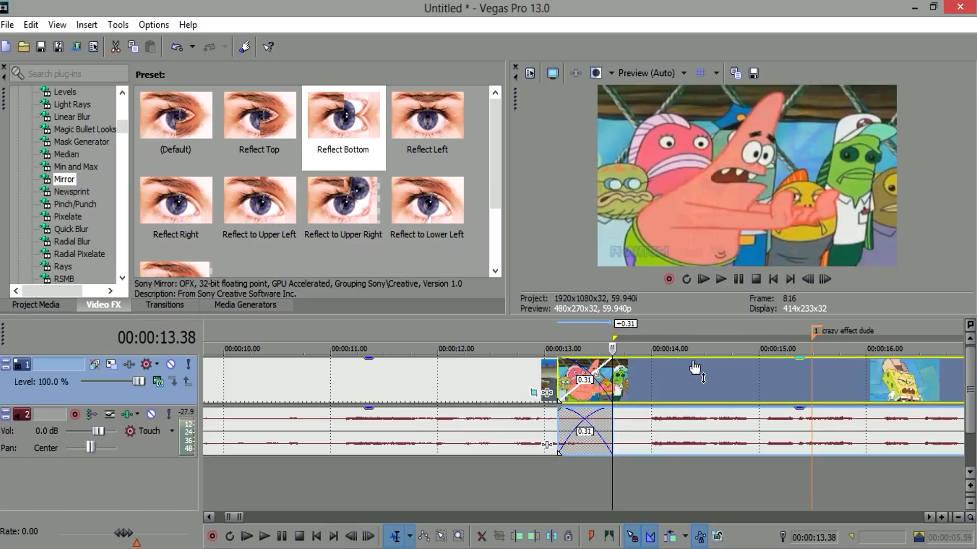
click(831, 279)
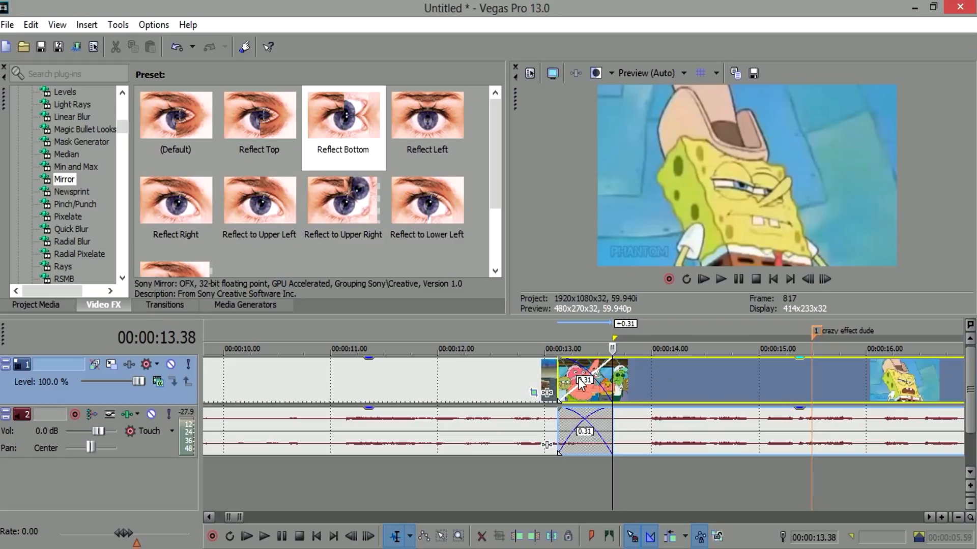
click(558, 384)
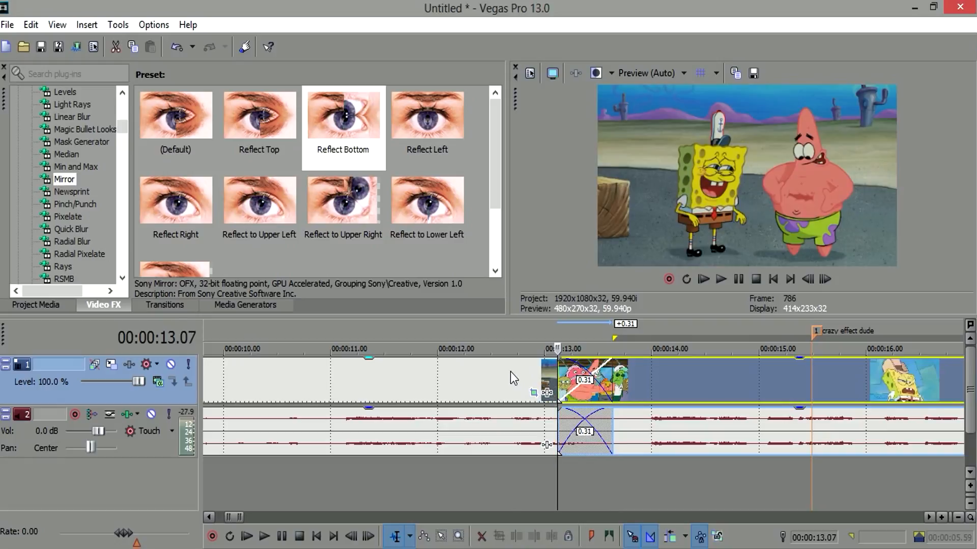
- Play repeatedly across the crossfade from 00:00:12.41 in the first clip to examine the blend
click(510, 372)
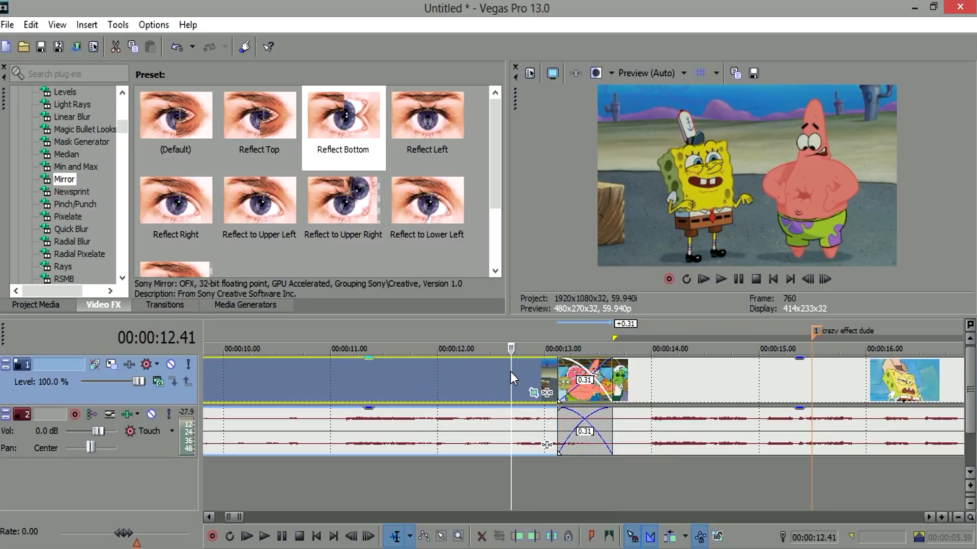
key(space)
key(space)
key(space)
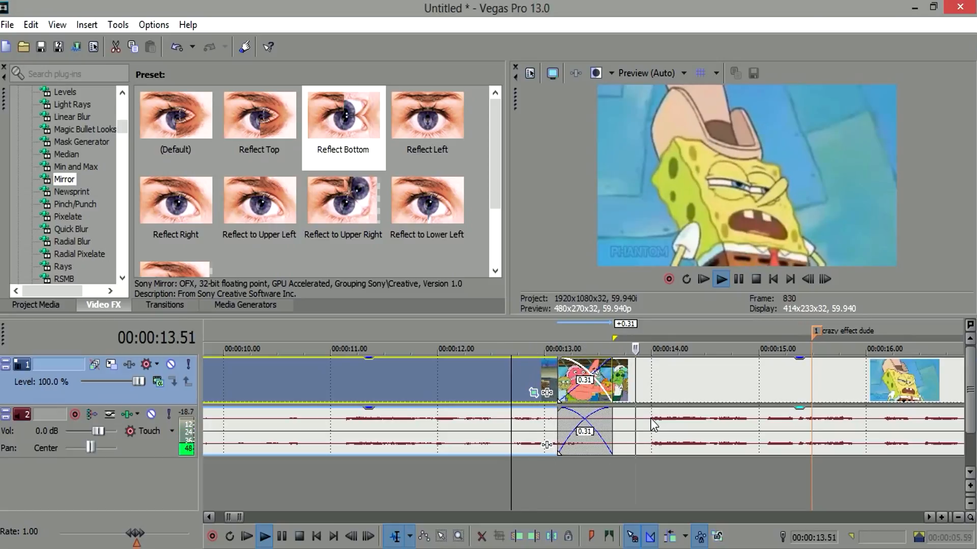
key(space)
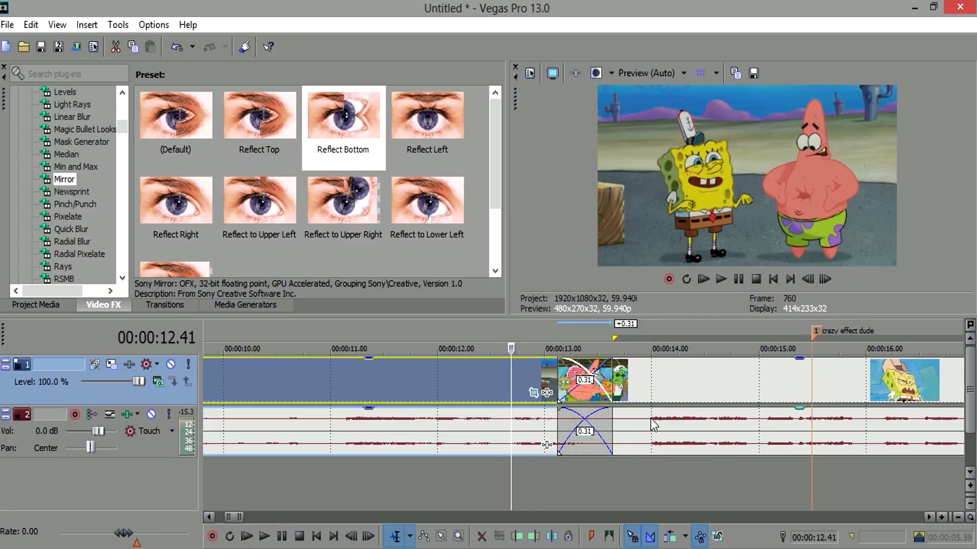
key(space)
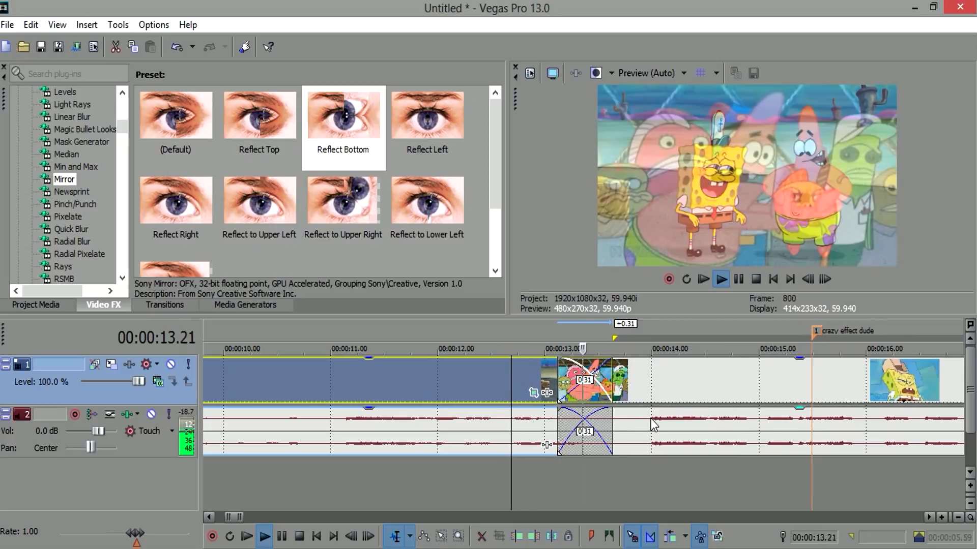
key(space)
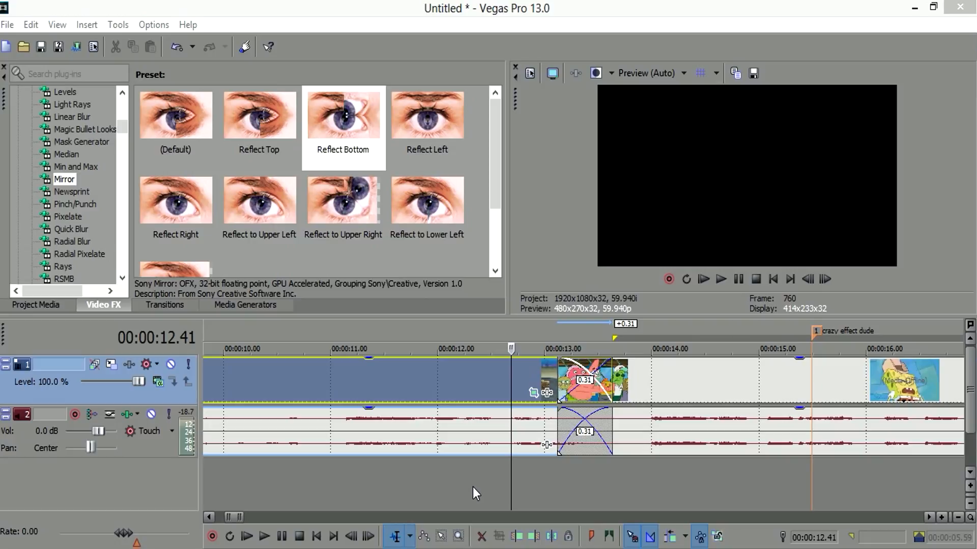
- Check frames before, inside and after the crossfade, including 00:00:13.00, 00:00:13.11 and 00:00:13.54
click(527, 366)
click(545, 374)
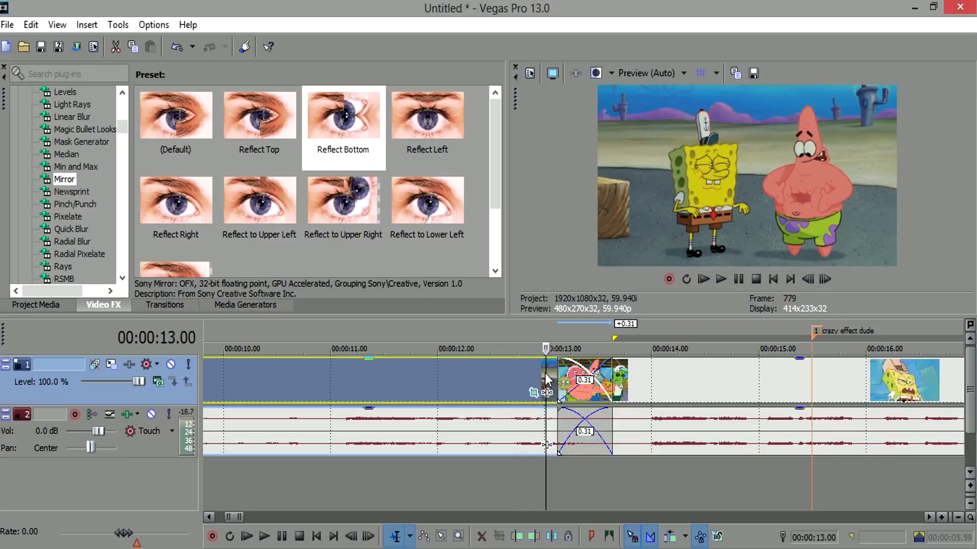
click(565, 381)
key(space)
key(space)
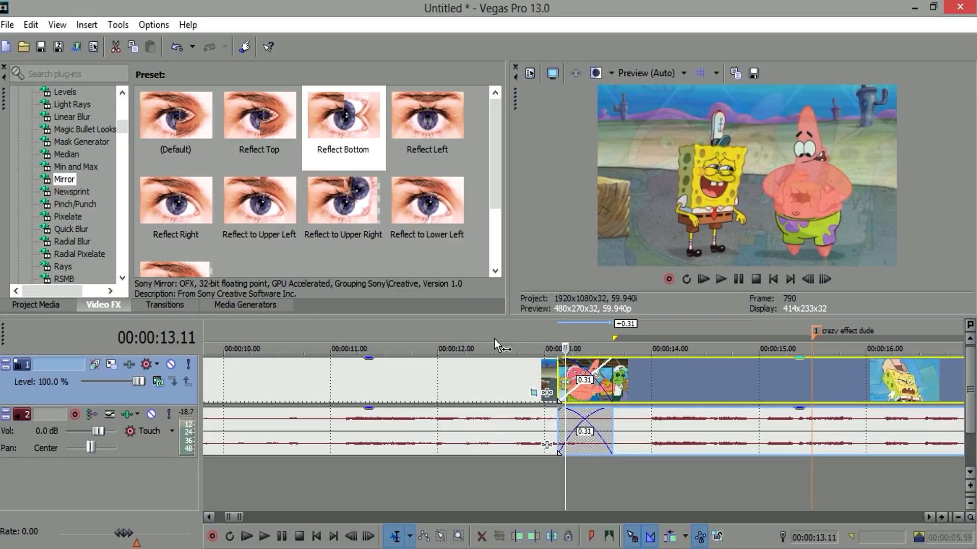
click(533, 361)
click(642, 368)
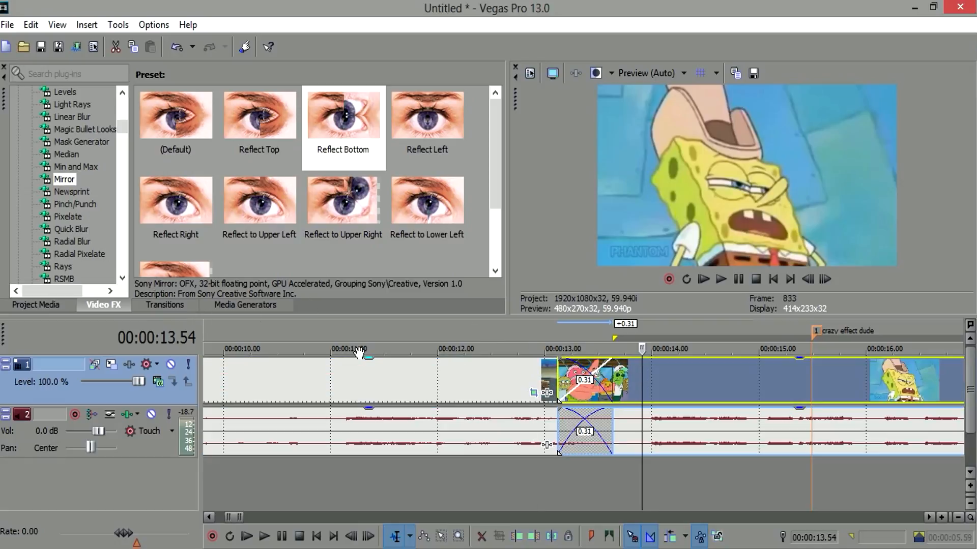
- Browse the transition presets from 3D Blinds down to Flash and back up to Barn Door
click(175, 304)
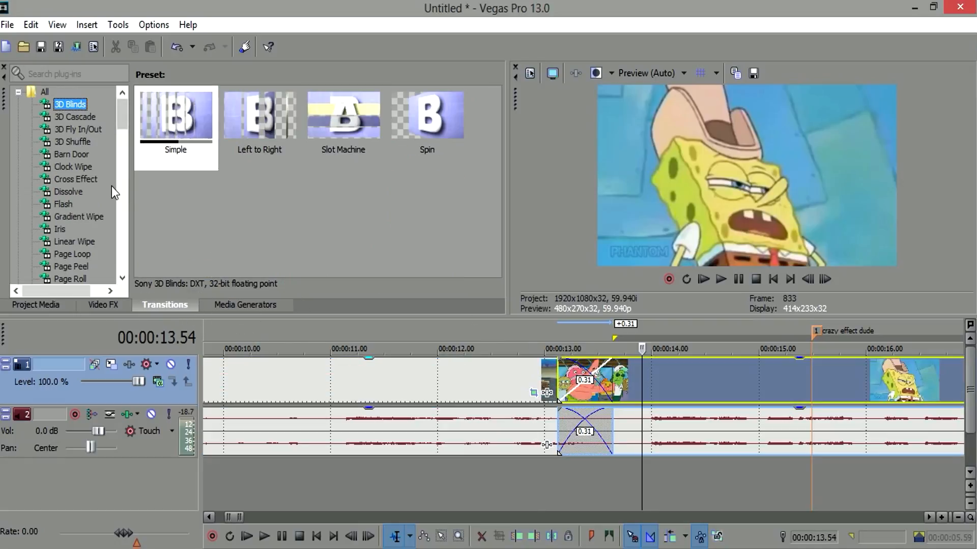
key(Down)
key(Down)
key(Down)
key(Down)
key(Down)
key(Down)
key(Down)
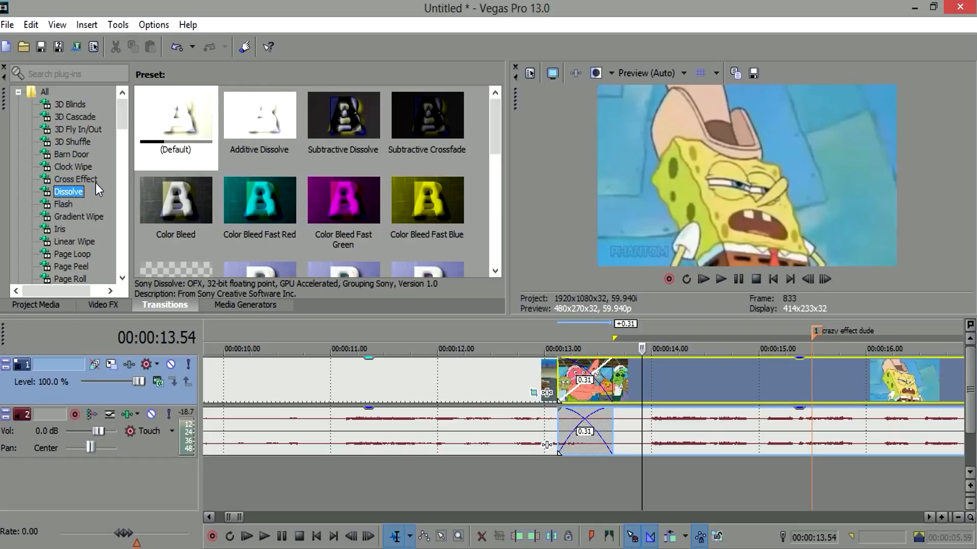
key(Down)
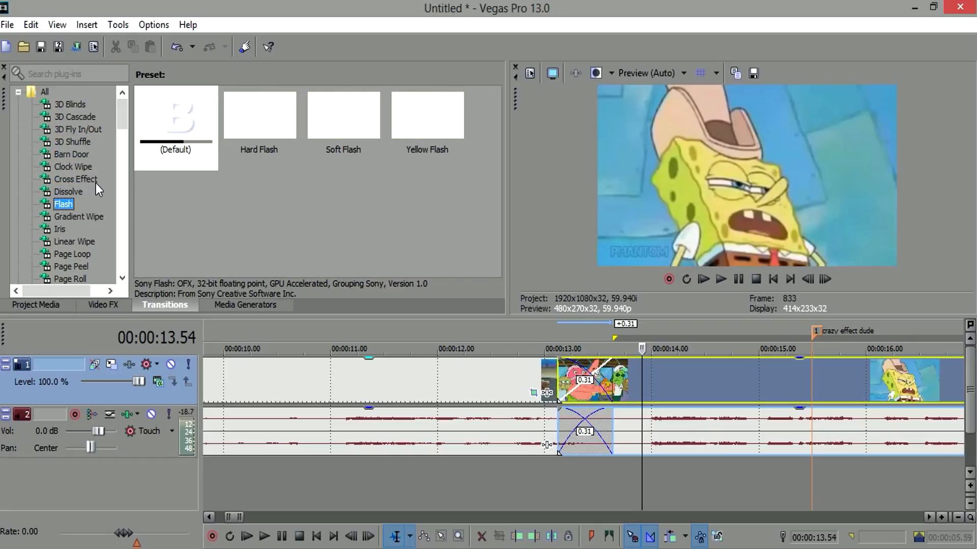
key(Up)
key(Up)
key(Up)
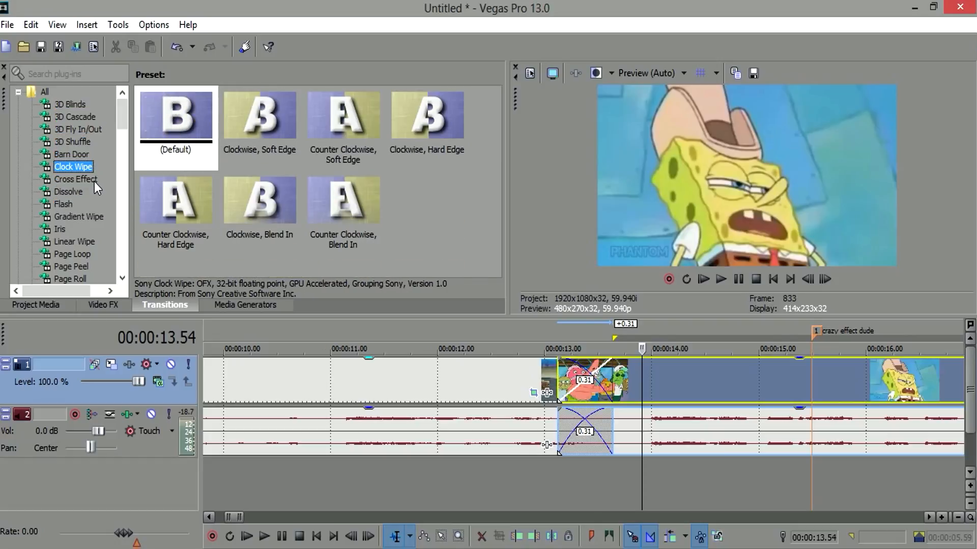
key(Up)
- Apply the Star preset of the Gradient Wipe transition to the 0.31 video crossfade and close its settings
key(Down)
key(Down)
key(Down)
key(Down)
key(Down)
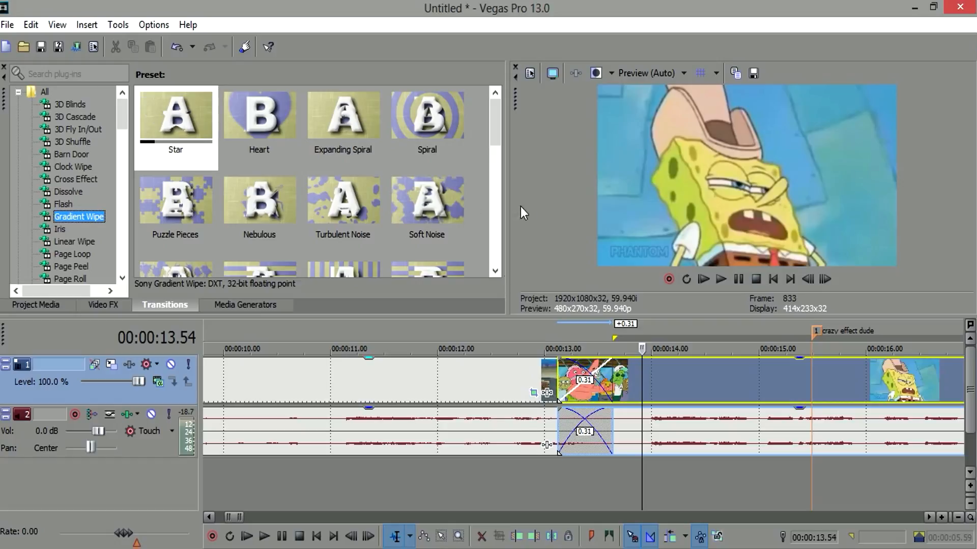
mouse_move(430, 198)
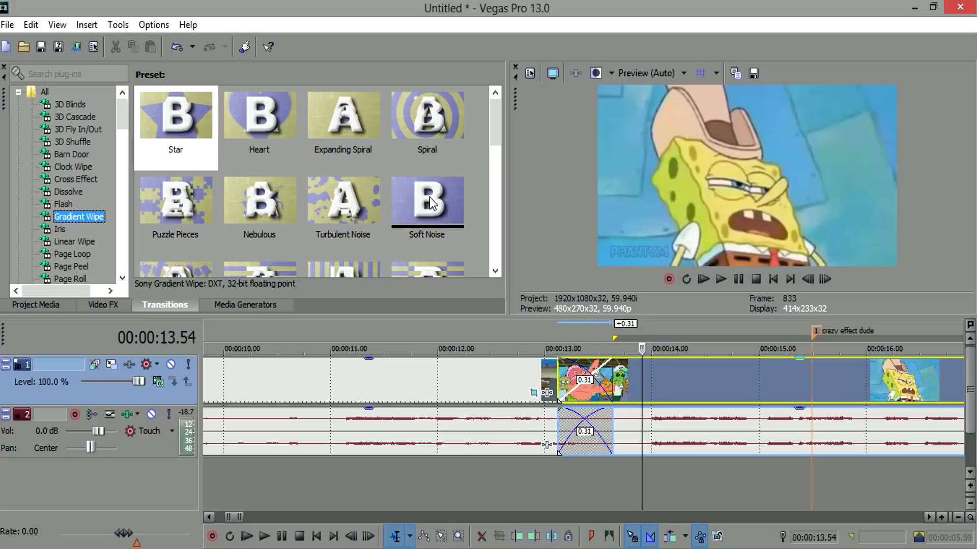
mouse_move(202, 145)
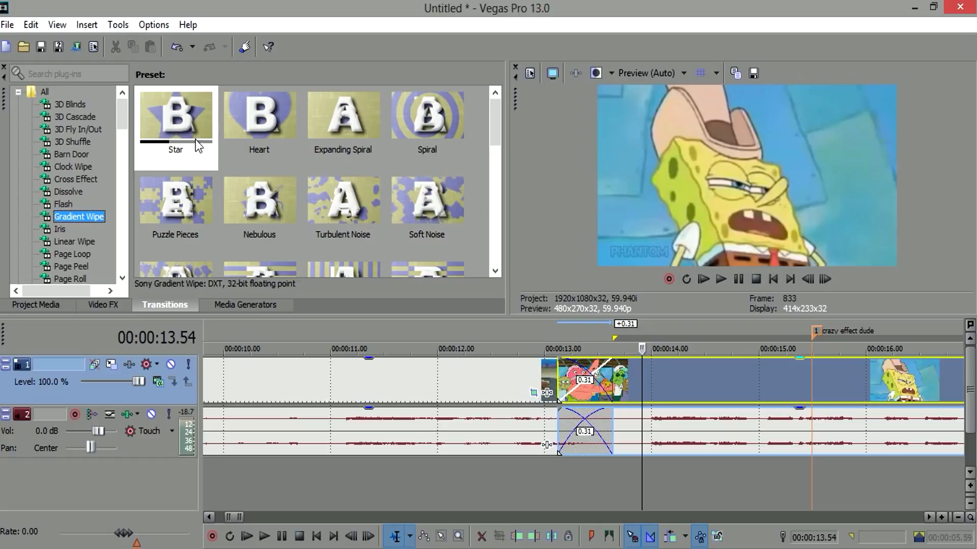
click(176, 110)
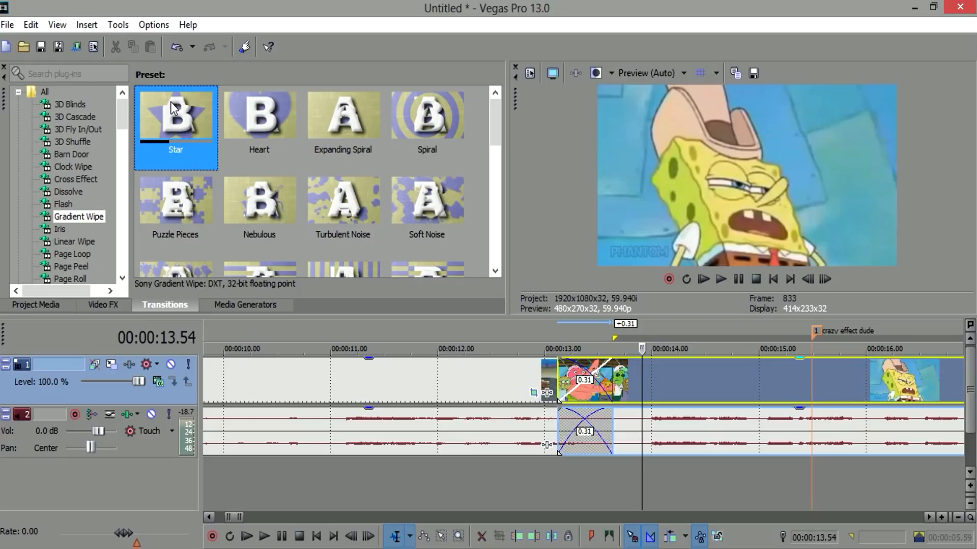
drag(178, 95, 582, 383)
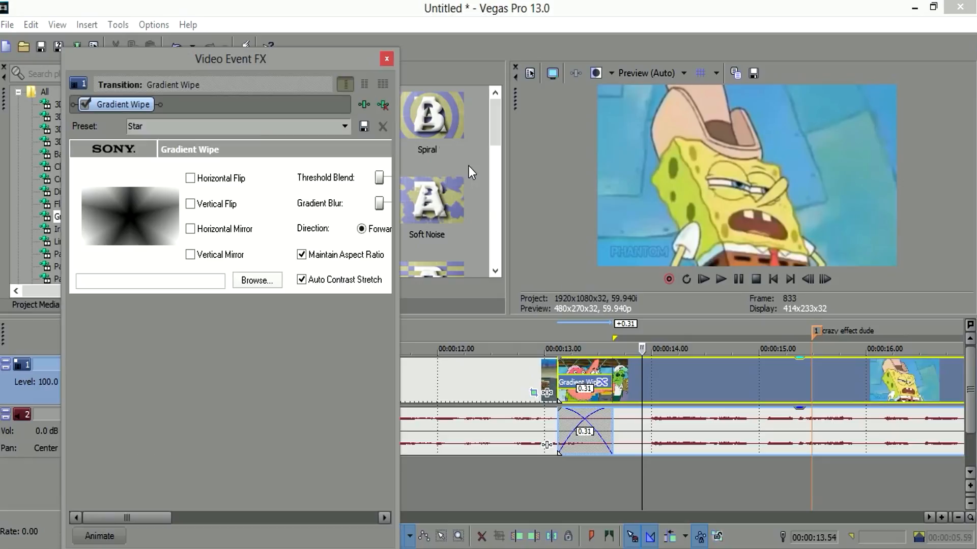
click(387, 58)
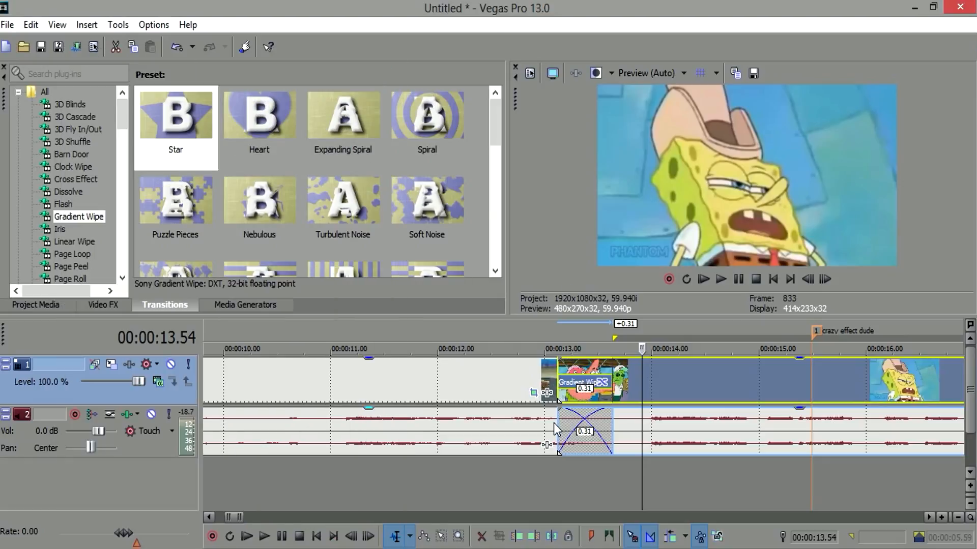
- Play the star wipe from 00:00:12.58 and show its frame at 00:00:13.26
click(541, 364)
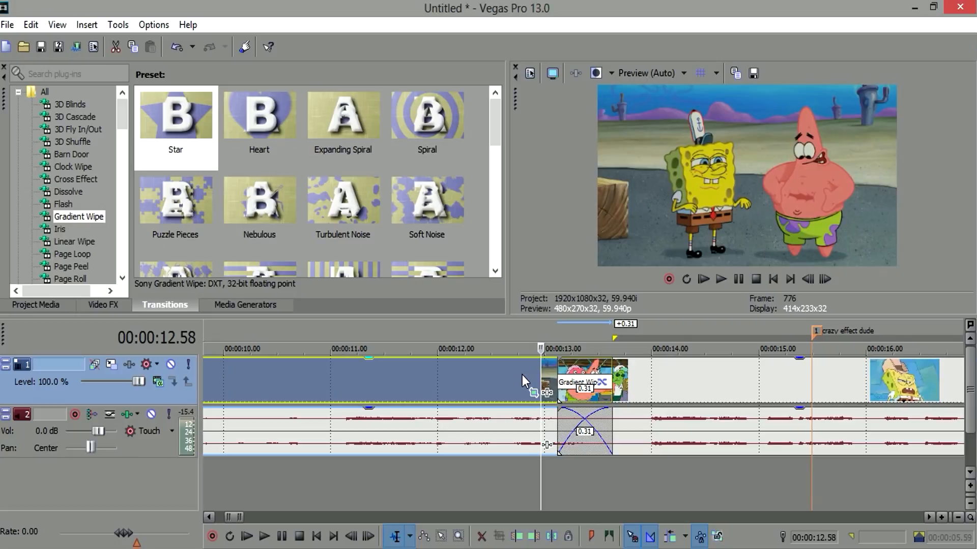
key(space)
key(space)
click(592, 379)
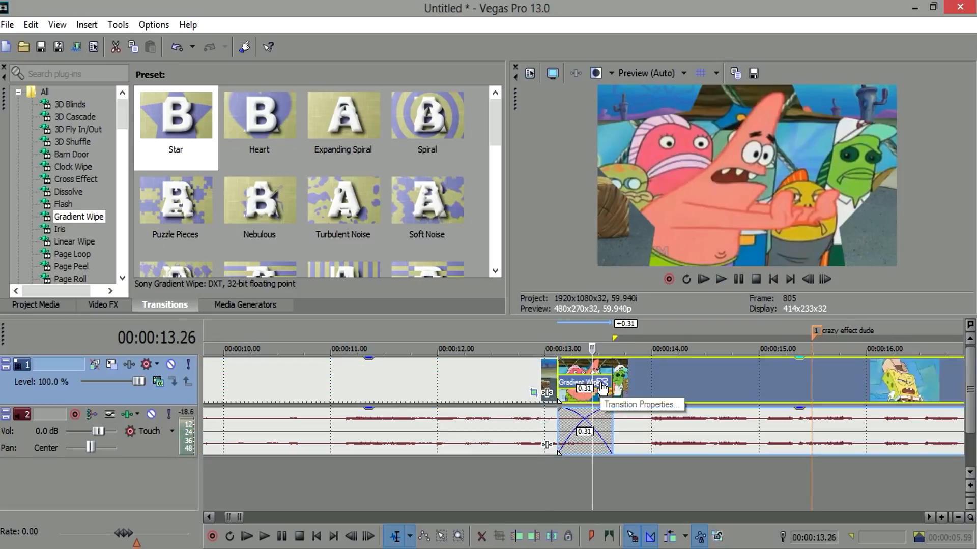
- Open the crossfade's transition properties, widen the window and set Gradient Blur to 0.923
click(601, 384)
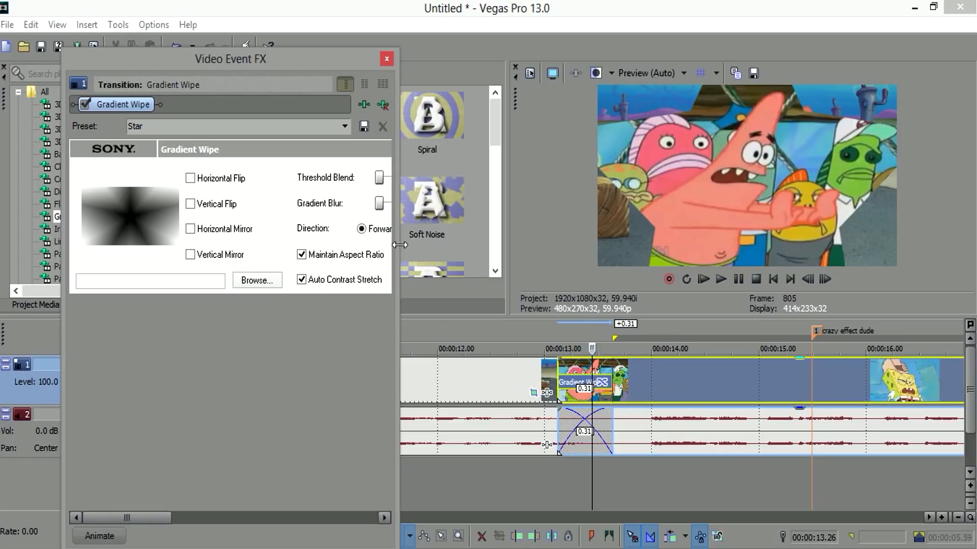
drag(400, 244, 586, 244)
drag(379, 177, 447, 203)
drag(459, 202, 448, 203)
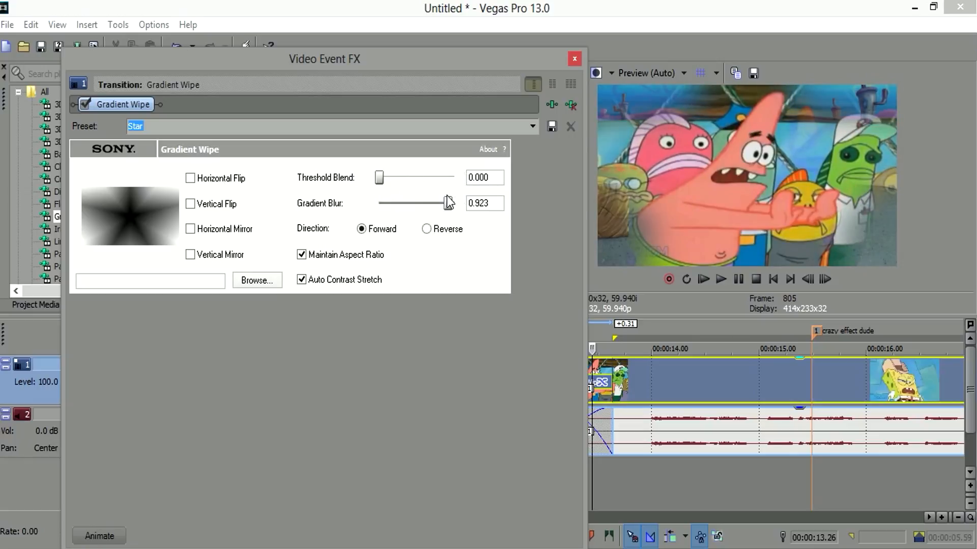
- Turn off Maintain Aspect Ratio and turn on Vertical Mirror for the Gradient Wipe, and close its settings
click(308, 258)
click(191, 204)
click(190, 204)
click(191, 253)
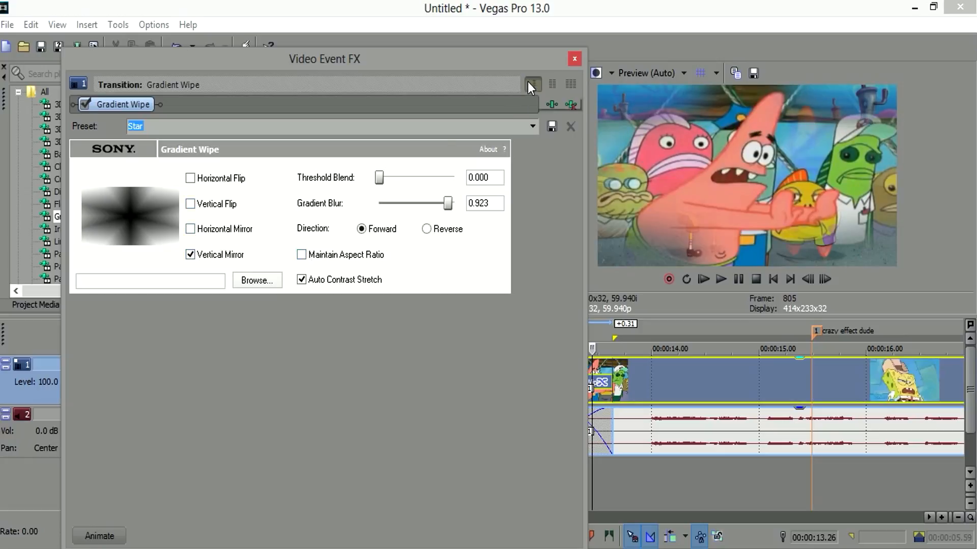
click(574, 59)
- Play the adjusted Gradient Wipe from 00:00:13.07 and show both clips in full on the timeline
key(space)
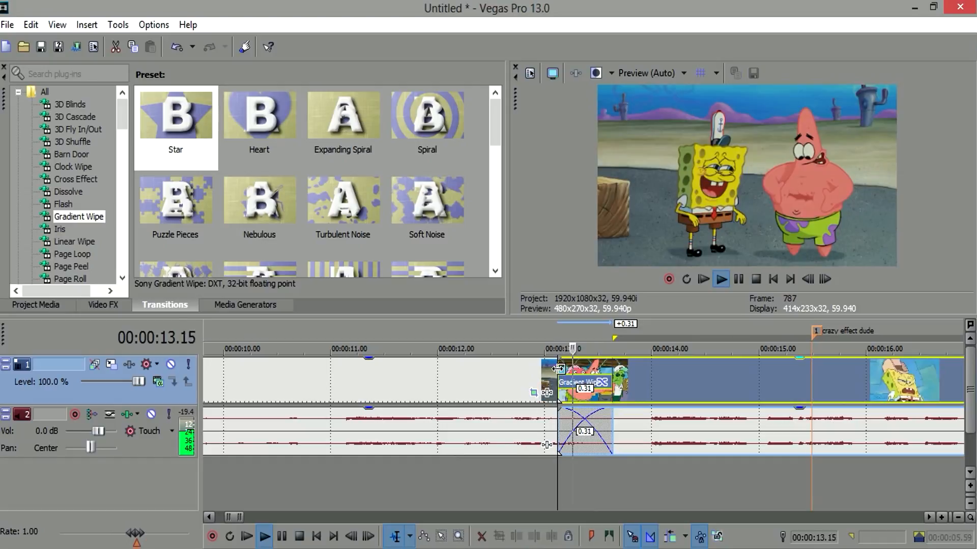
key(space)
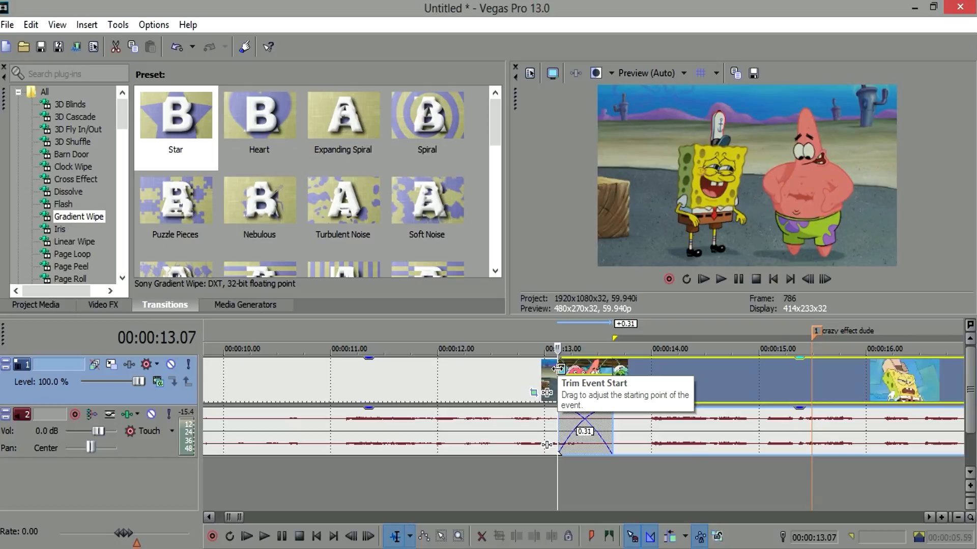
scroll(562, 437, down, 5)
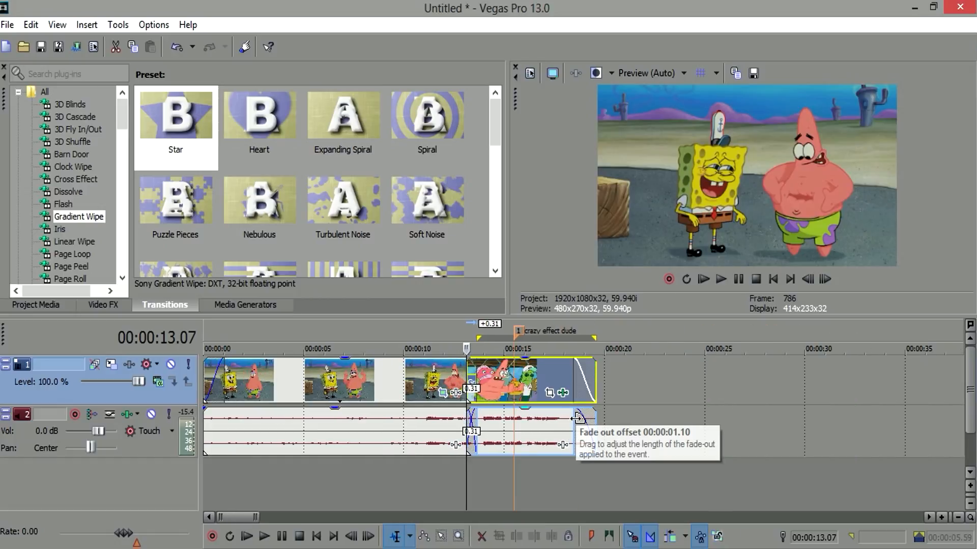
- Return to the video effects and preview the Mirror presets Reflect to Upper Left and Reflect Right
click(101, 304)
click(255, 183)
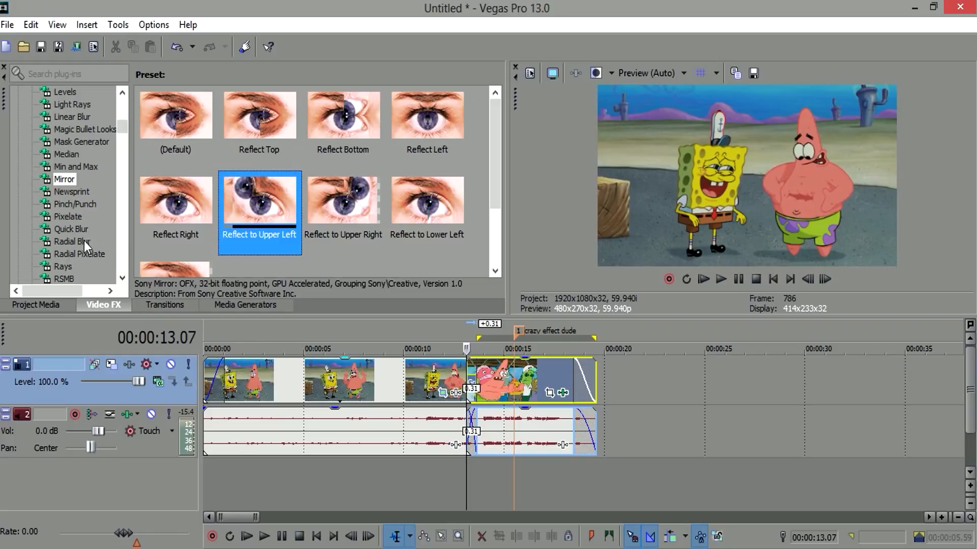
click(160, 184)
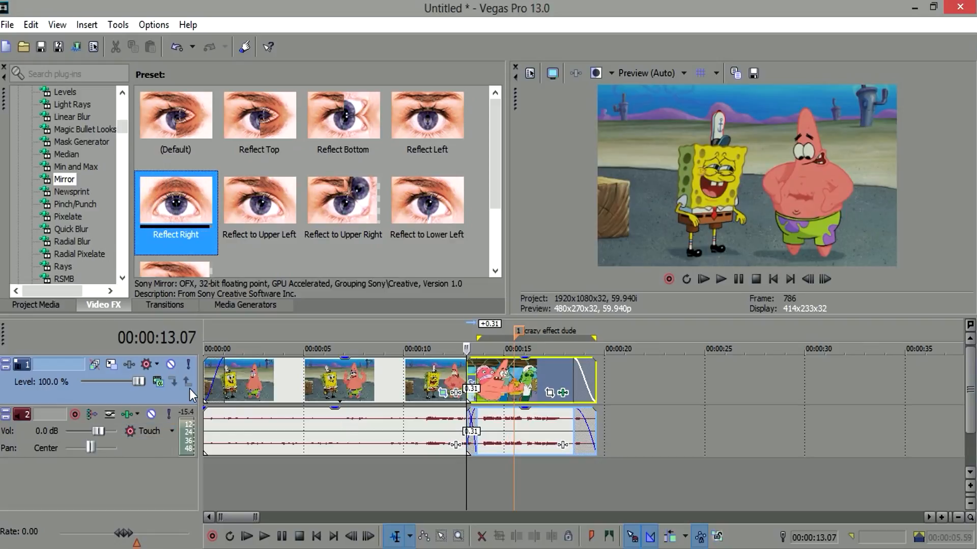
- Select the clips' audio and video events in turn, ending on the first clip's video at 00:00:08.28
click(264, 381)
click(230, 439)
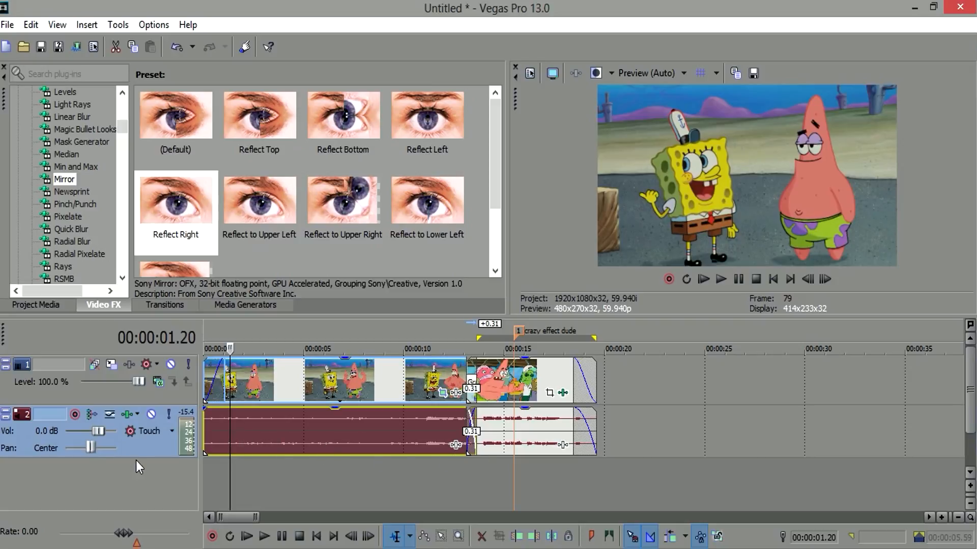
click(307, 441)
click(519, 436)
click(428, 436)
click(419, 401)
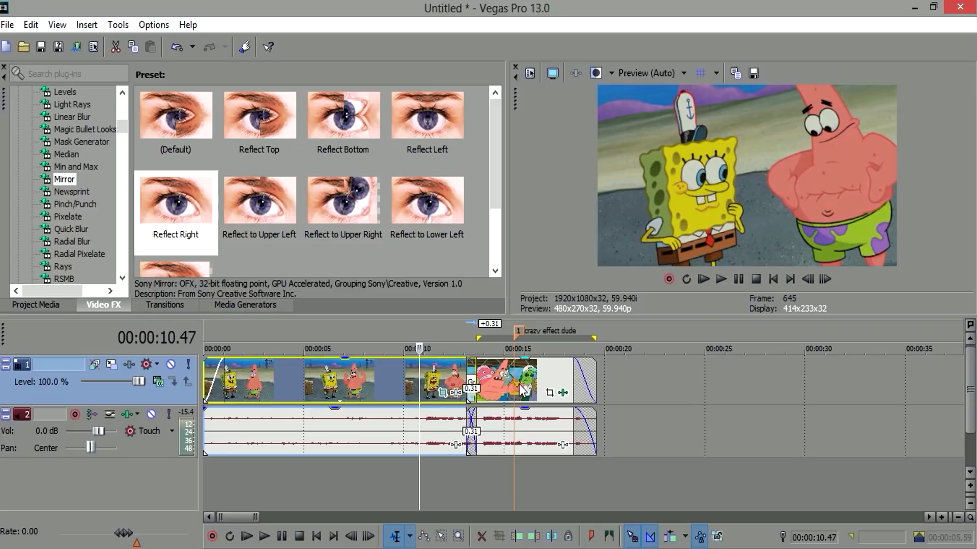
click(396, 426)
click(373, 380)
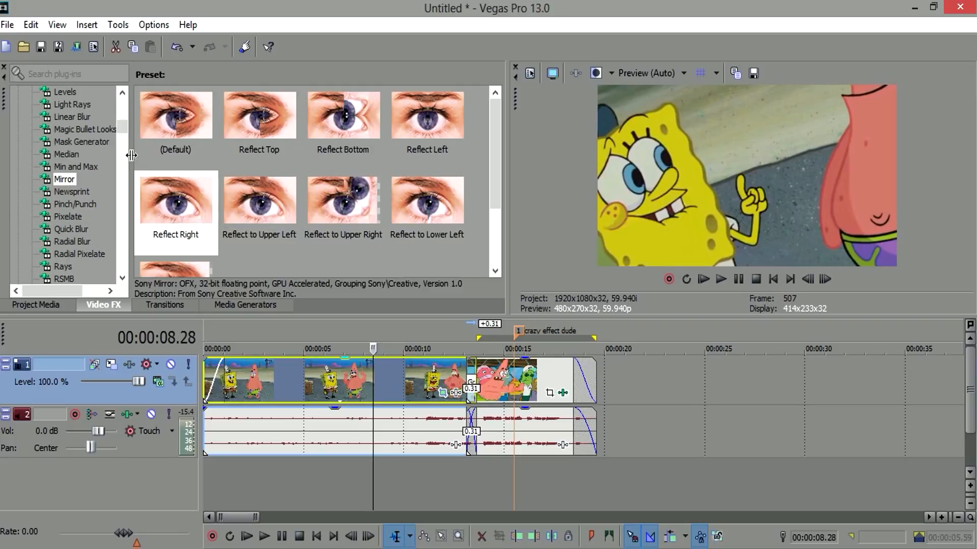
- Look through the video effects Median, Min and Max, and Newsprint, showing the Newsprint presets
click(66, 154)
click(71, 167)
click(72, 191)
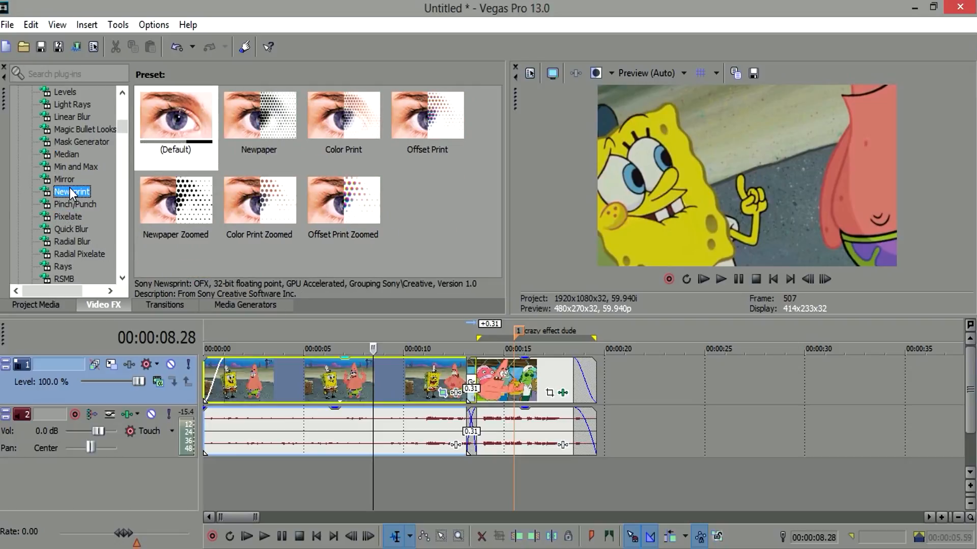
- Apply the Newsprint preset Color Print Zoomed to the whole video track and check it on both clips
drag(268, 221, 554, 377)
mouse_move(688, 370)
mouse_down()
mouse_move(727, 377)
mouse_move(272, 419)
mouse_move(246, 377)
mouse_move(685, 374)
mouse_up()
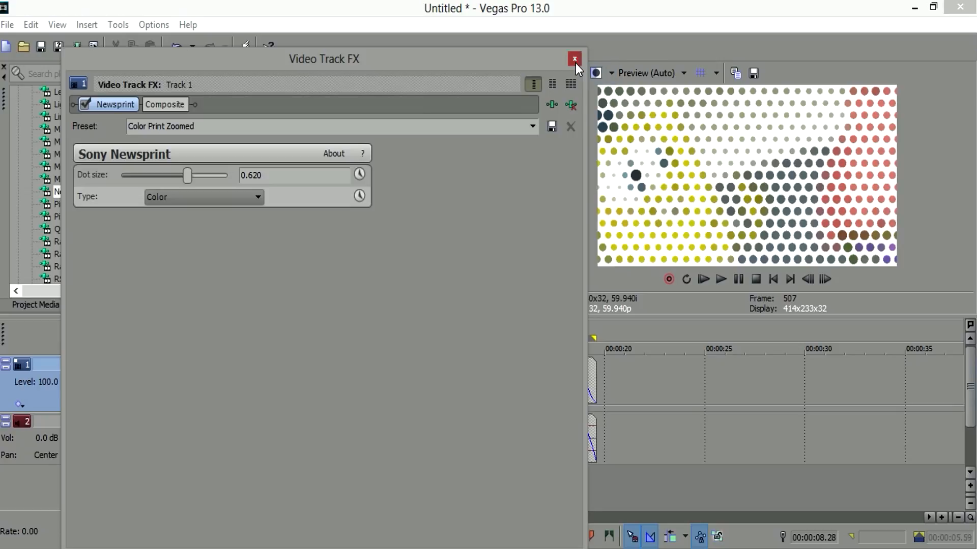
click(574, 60)
click(319, 381)
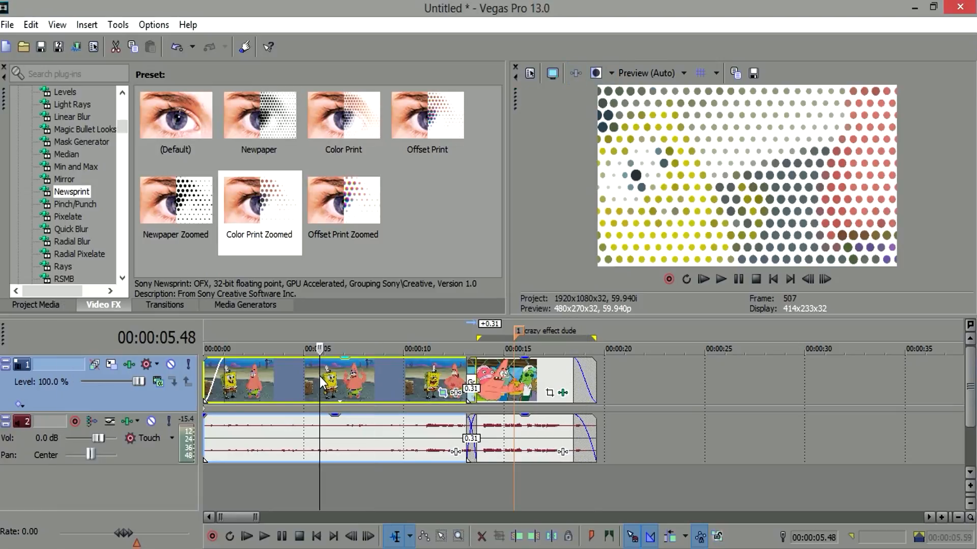
click(496, 373)
click(549, 376)
- Insert a new video track, move the second clip onto it, and compare the previews of both clips
right_click(646, 376)
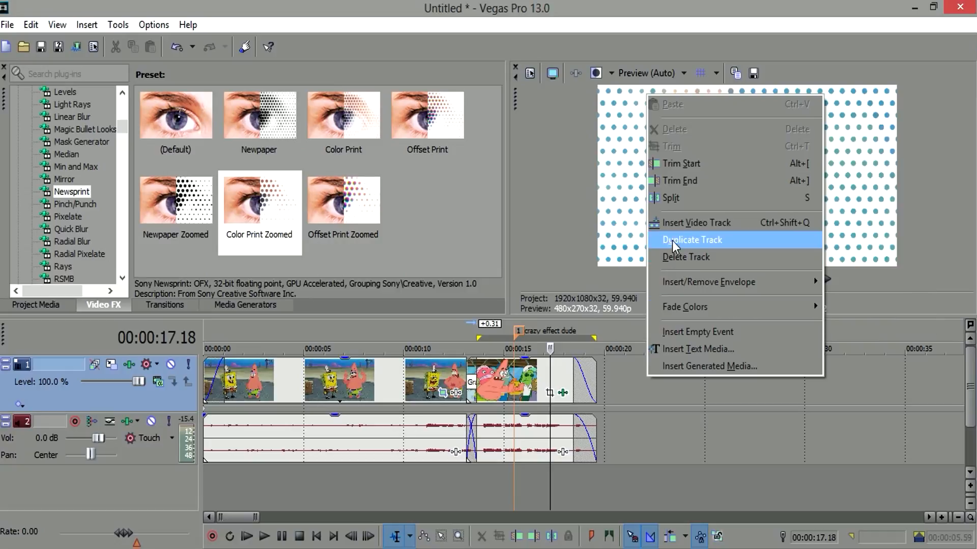
click(676, 222)
click(540, 422)
click(533, 418)
drag(544, 422, 548, 392)
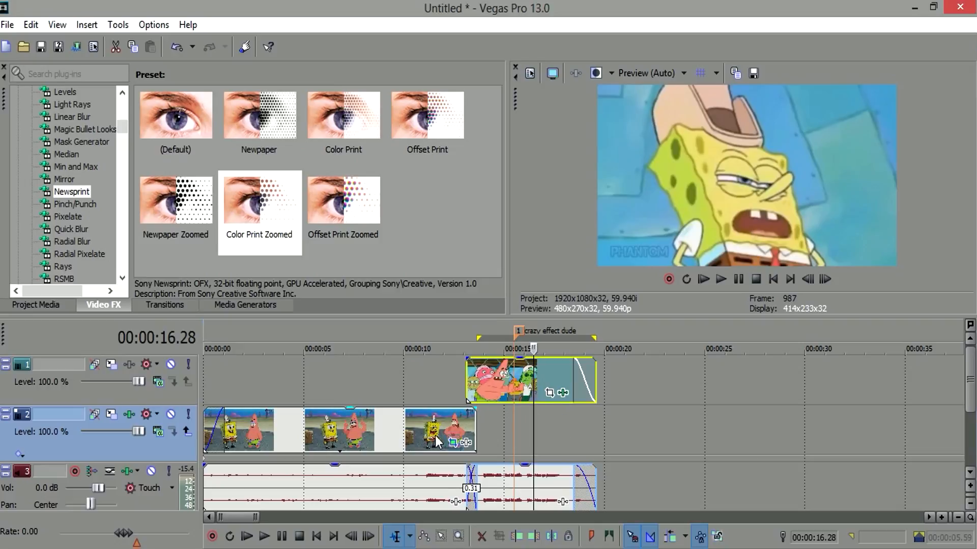
click(320, 435)
click(523, 379)
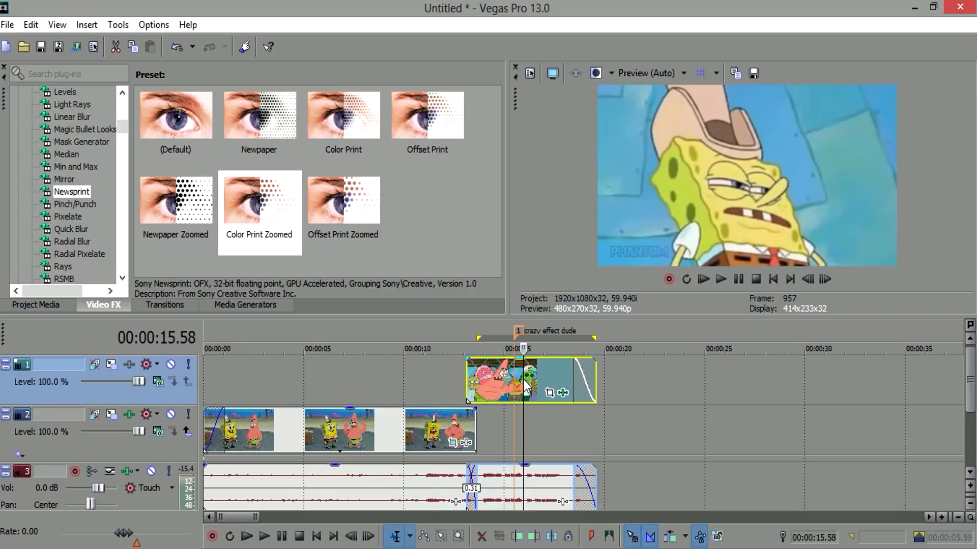
- Undo the clip move, the added video track and the Newsprint track effect
key(ctrl+z)
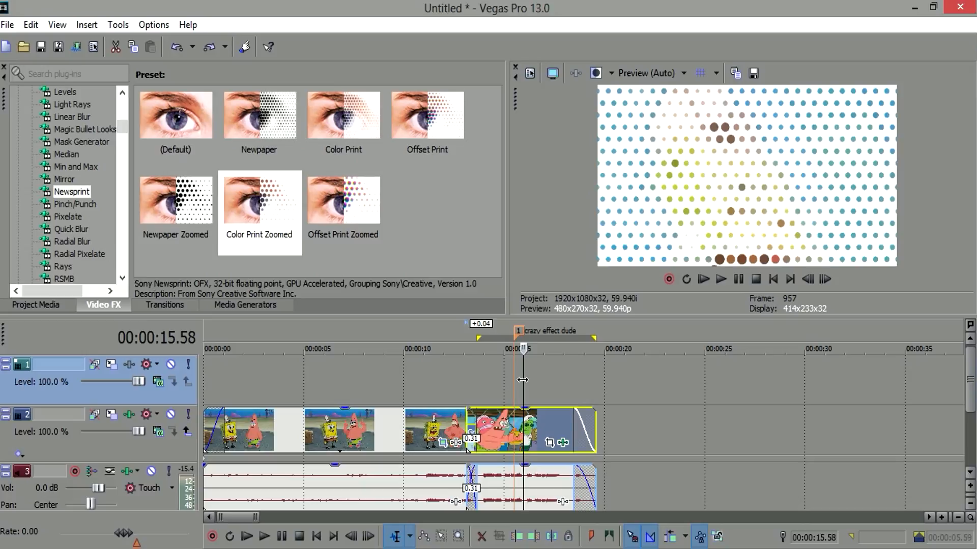
key(ctrl+z)
key(ctrl+z)
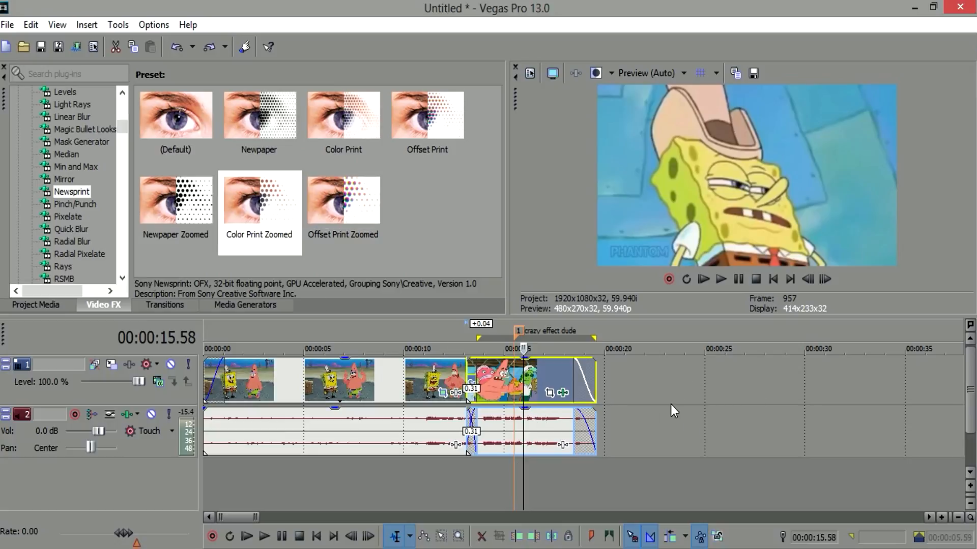
- Insert an empty video track above the clips and look through the Credit Roll and Noise Texture generator presets
right_click(630, 371)
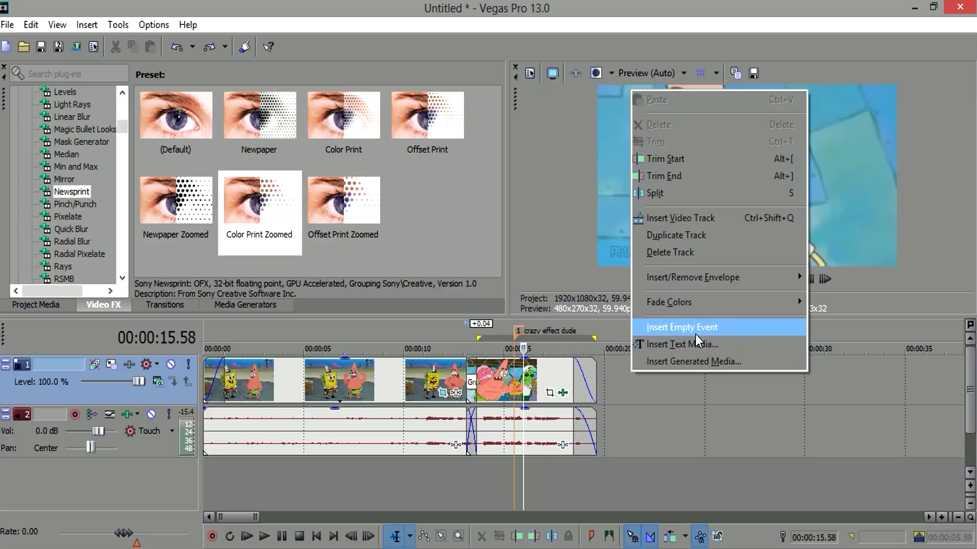
click(690, 225)
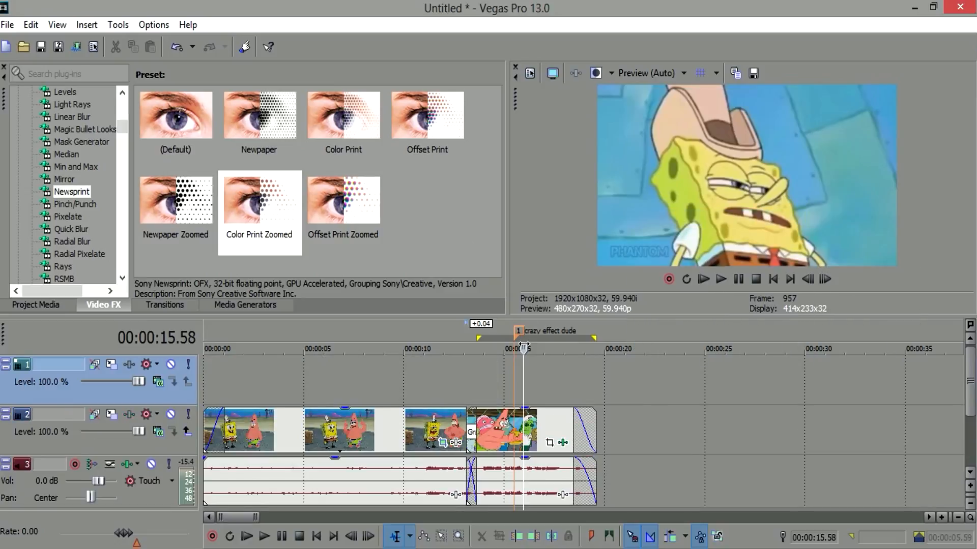
click(259, 302)
click(76, 117)
click(72, 129)
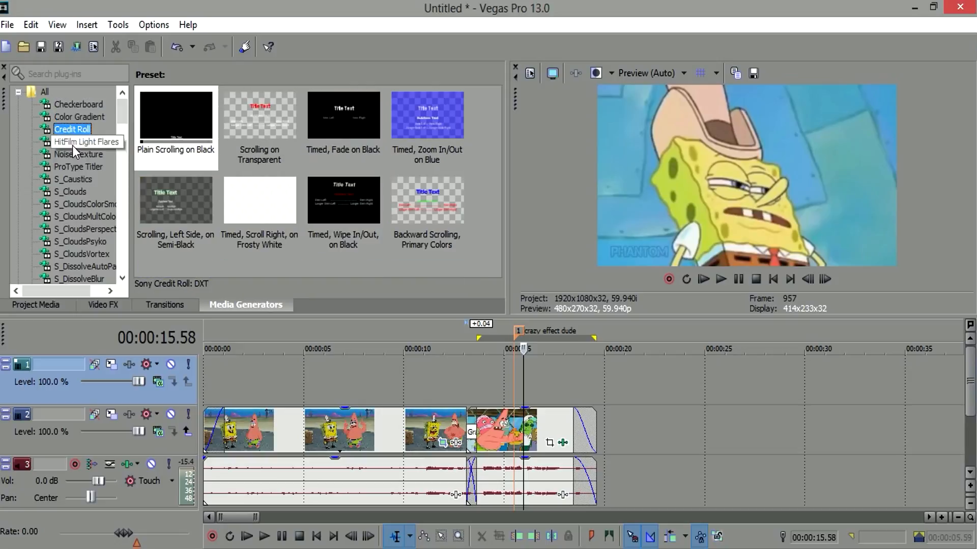
click(72, 153)
click(70, 128)
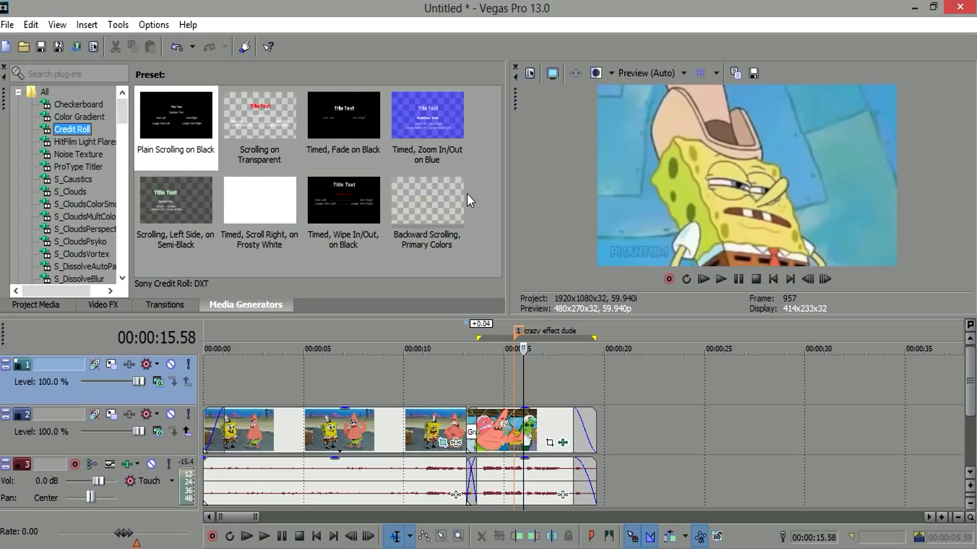
click(75, 154)
- Place the default Titles & Text generator on the empty track from about 00:00:14 and enter the text "what uo homeboy"
drag(122, 112, 134, 267)
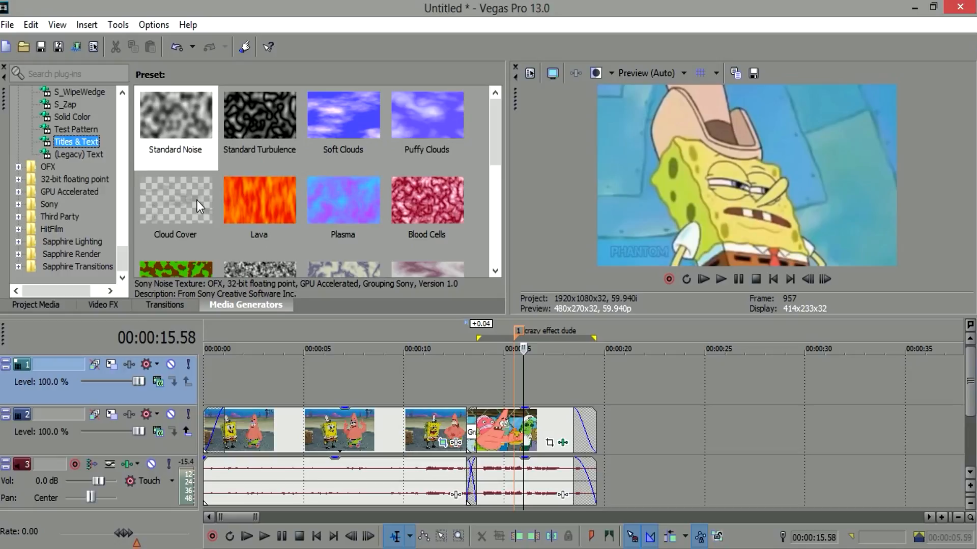
drag(163, 140, 492, 367)
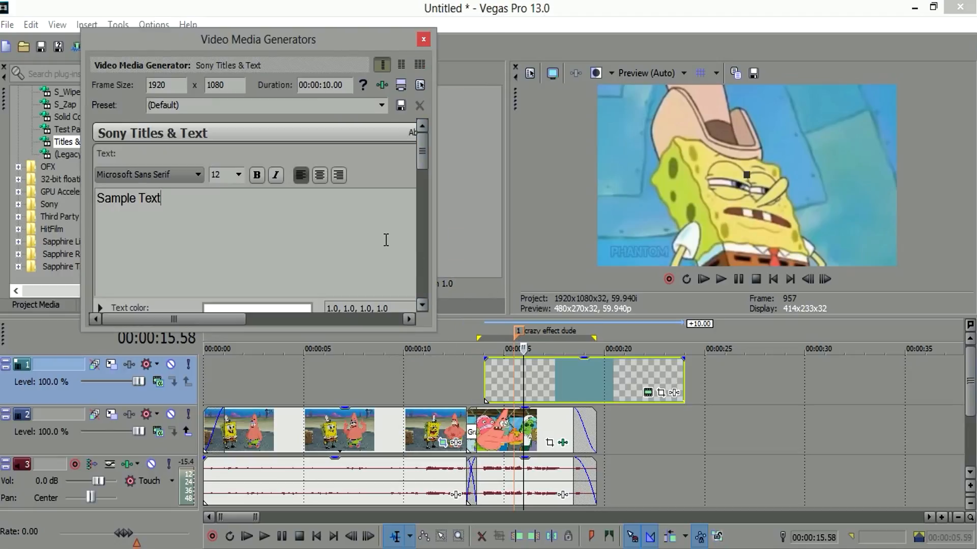
click(386, 238)
text(tur)
key(BackSpace)
key(BackSpace)
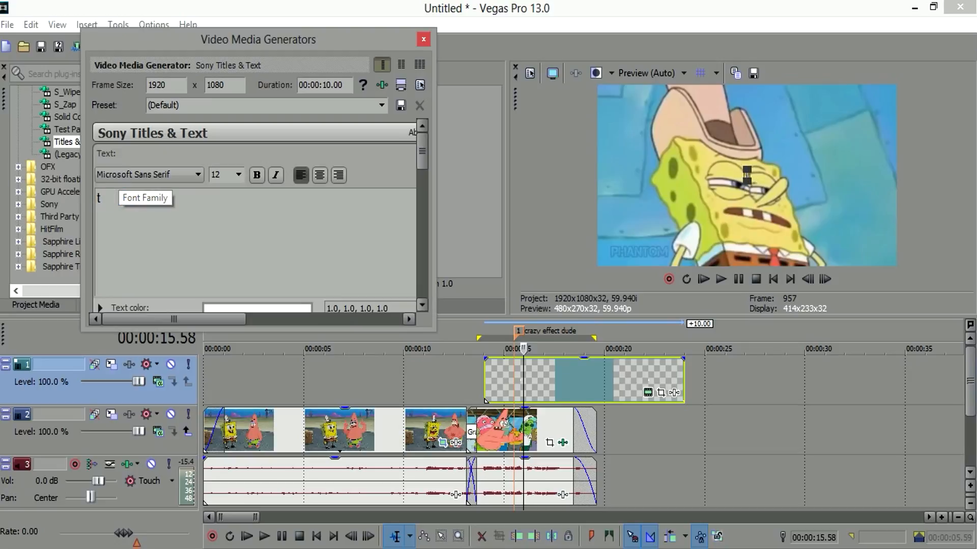
text(what uo)
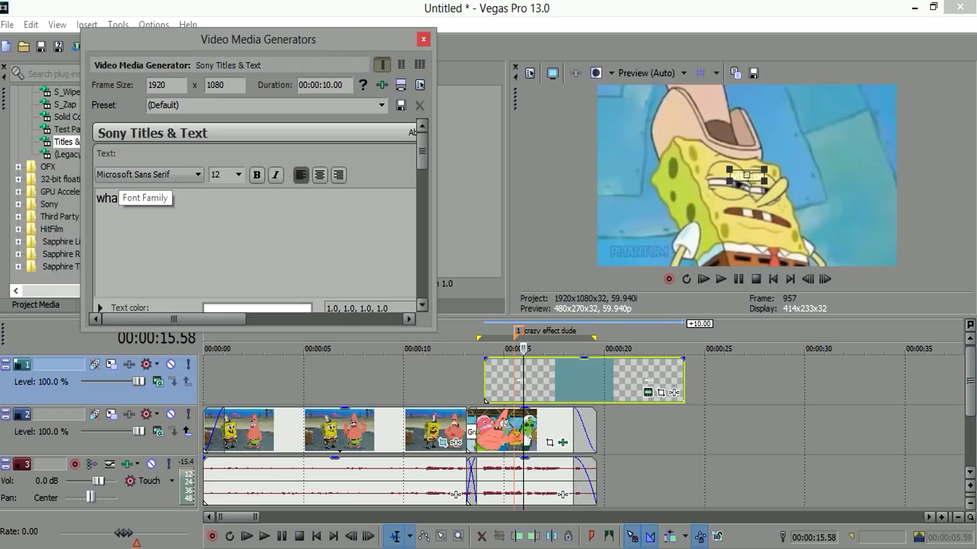
text( homeboy)
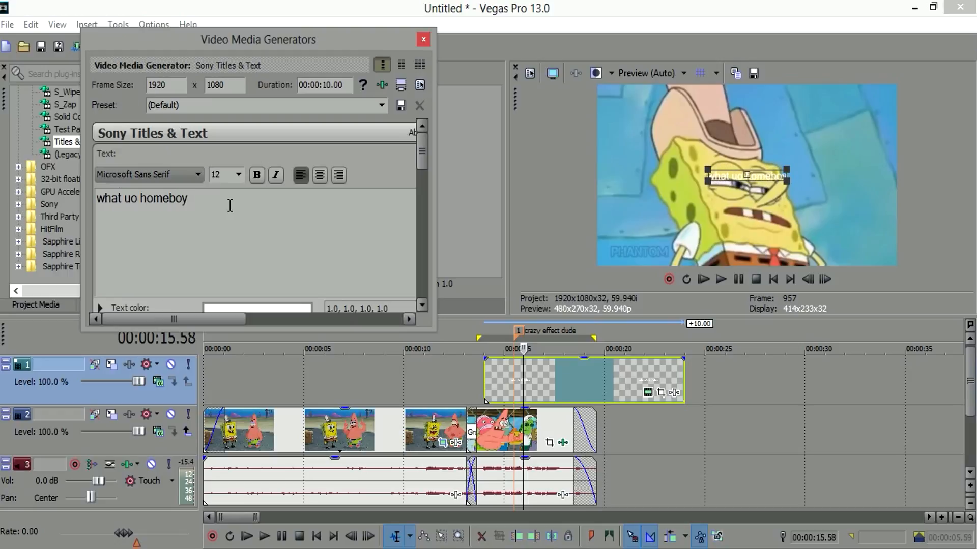
- Colour the whole title text pink (1.0, 0.3, 0.84) and centre-align it
drag(215, 223, 62, 166)
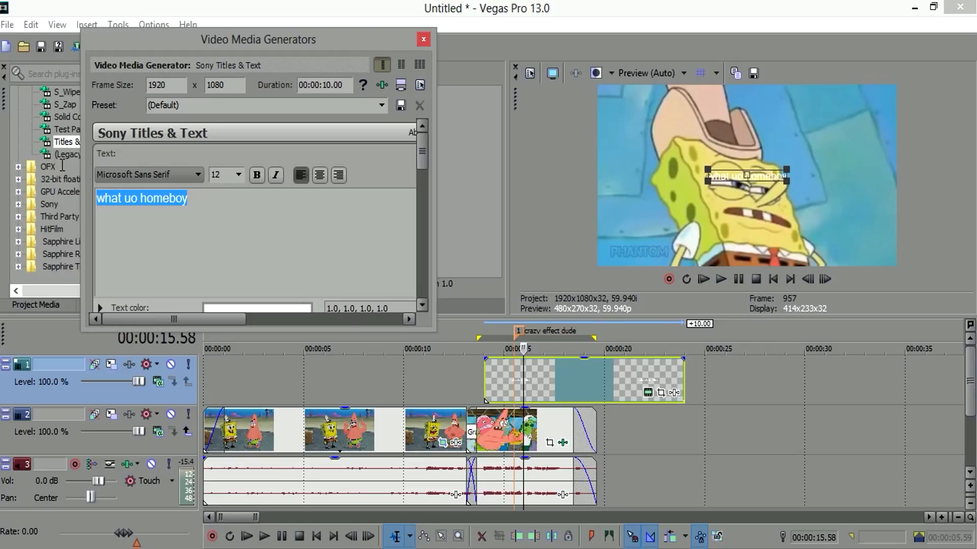
click(231, 308)
click(178, 370)
click(137, 370)
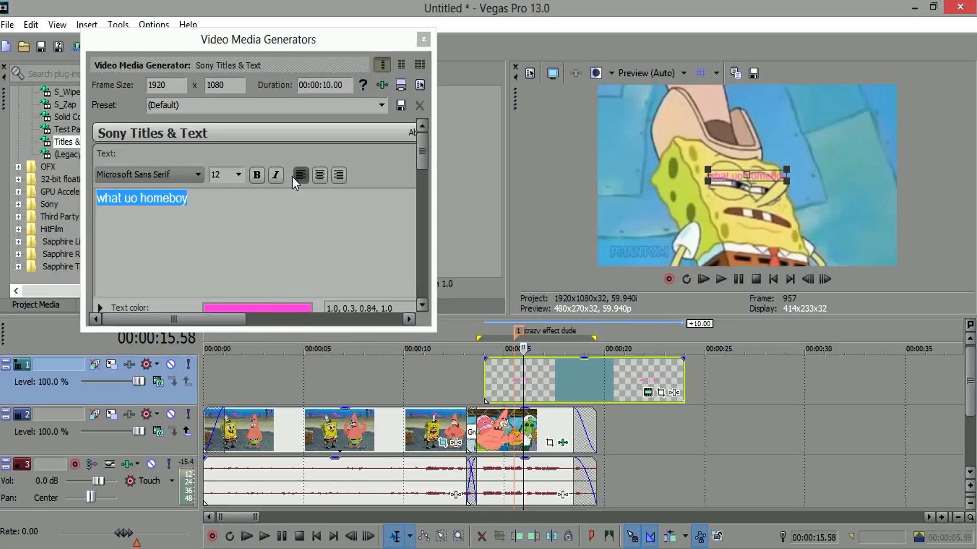
click(319, 175)
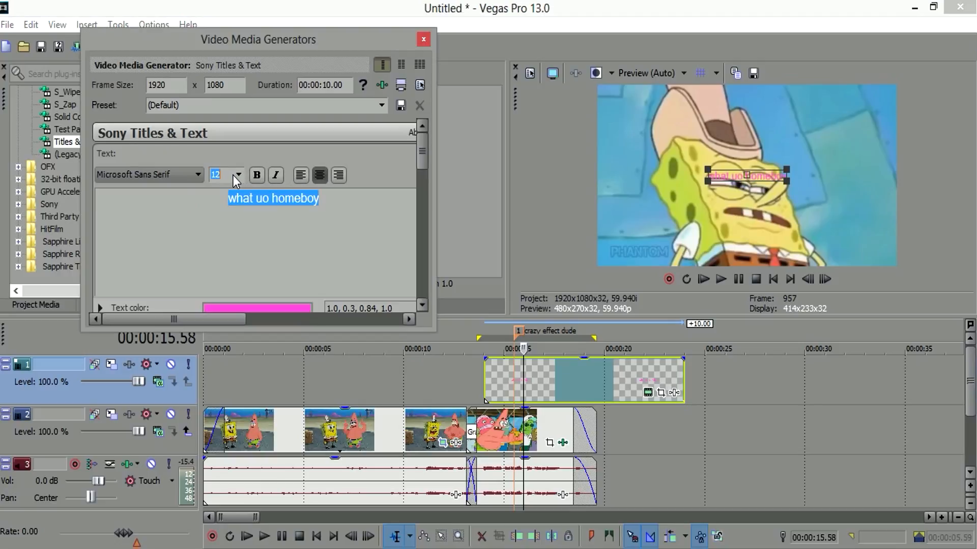
- Set the title text's font size to 47
text(120)
key(BackSpace)
key(BackSpace)
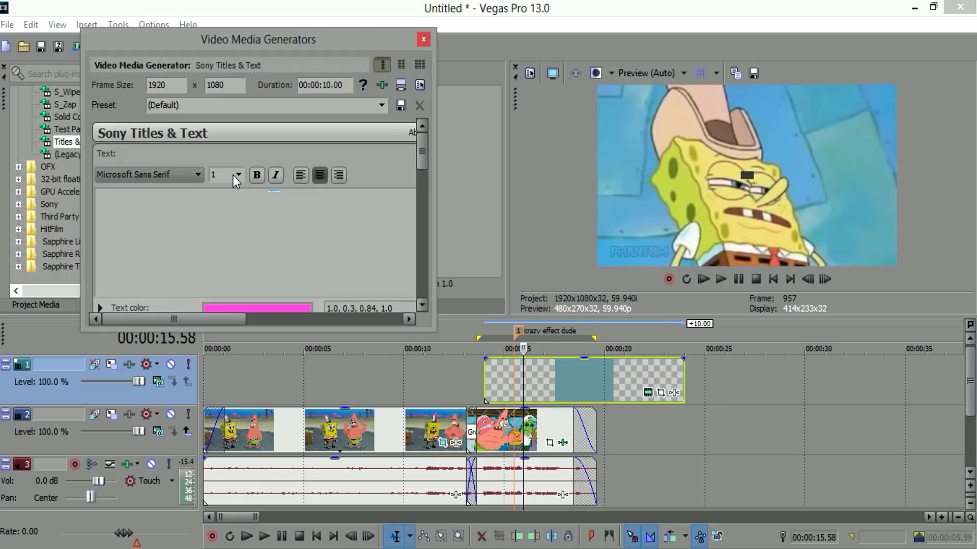
text(47)
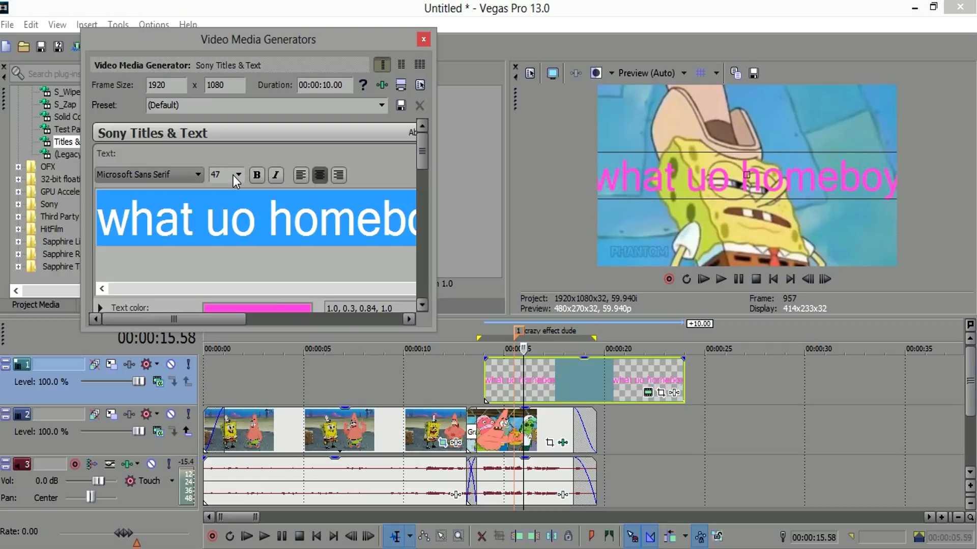
- Try the fonts Mongolian Baiti and MoolBoran, set the title to Motion Picture Personal Use, and close the generator settings
click(178, 179)
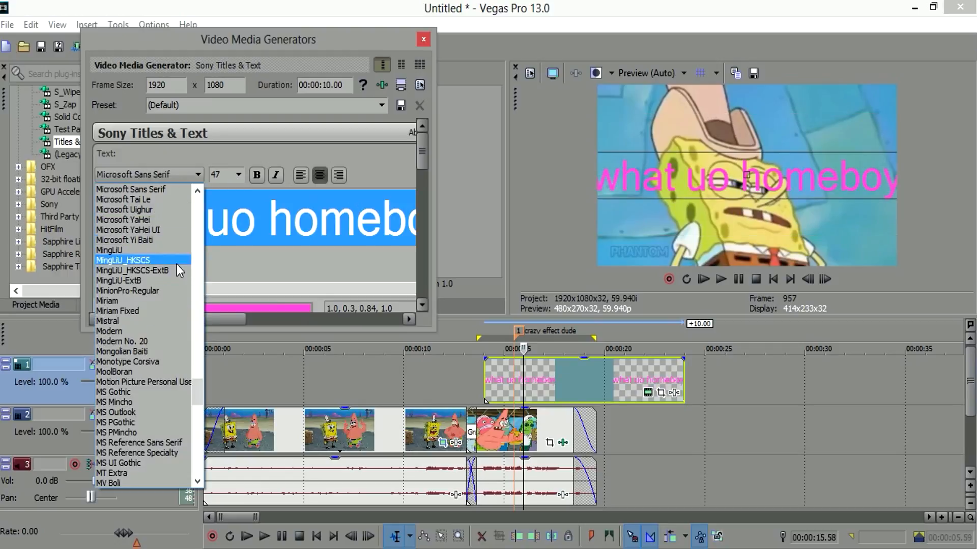
click(149, 351)
click(158, 179)
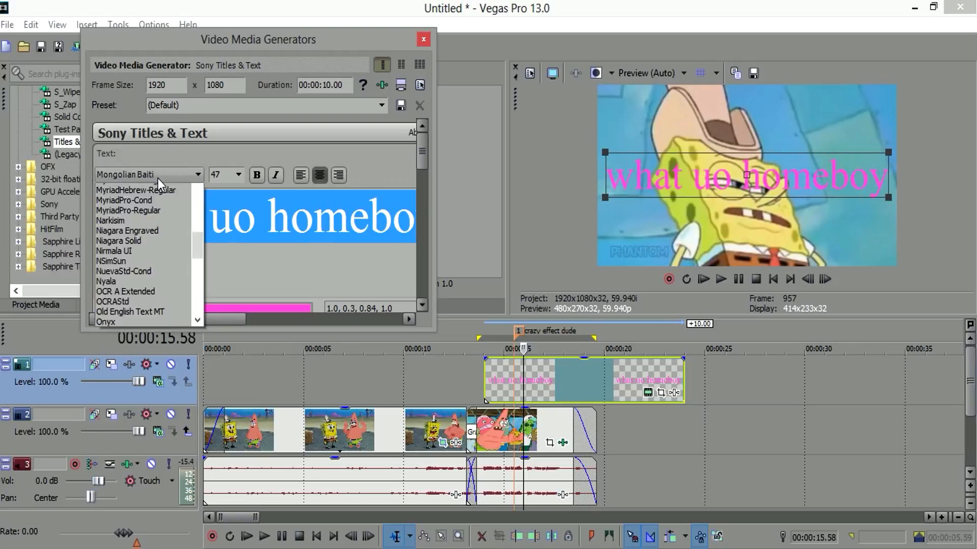
key(Down)
key(Down)
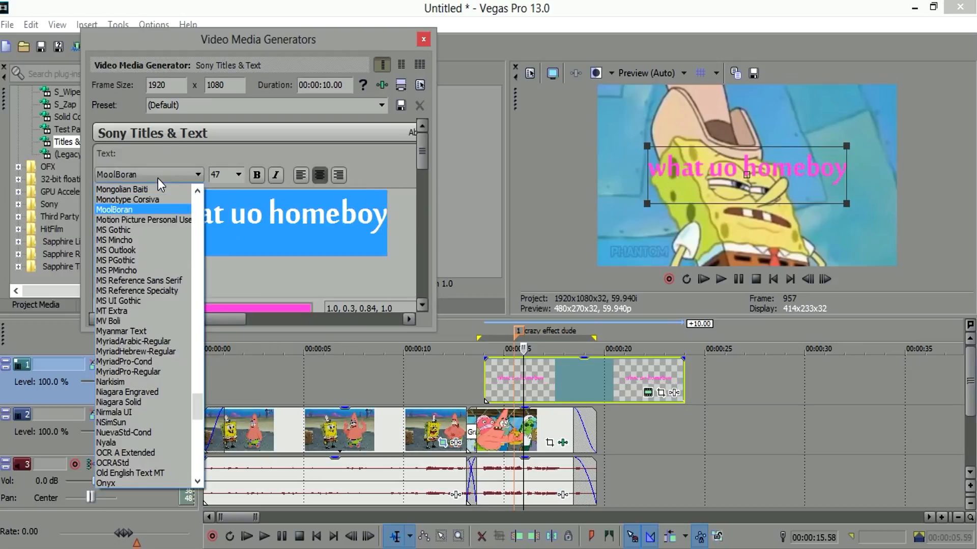
scroll(157, 178, up, 1)
click(158, 179)
key(Down)
key(Down)
key(Up)
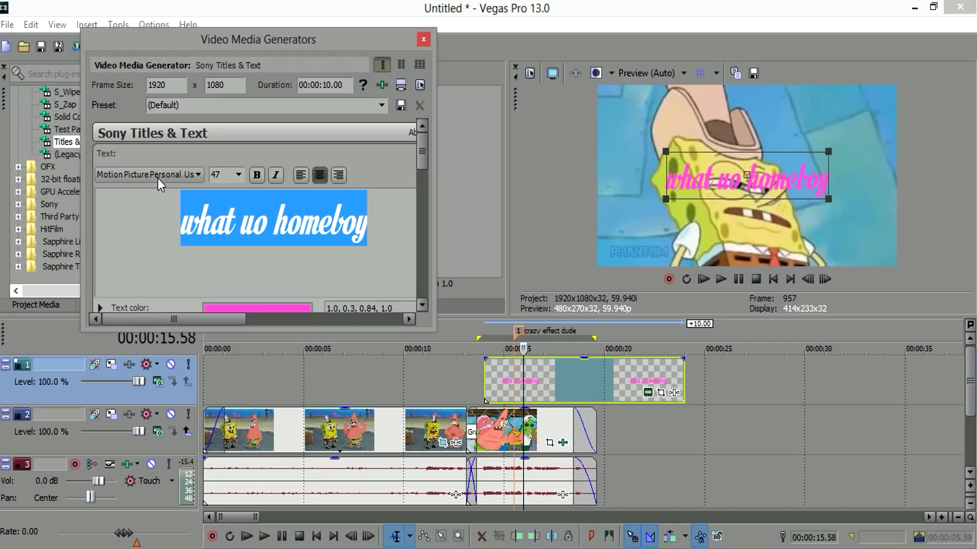
click(420, 39)
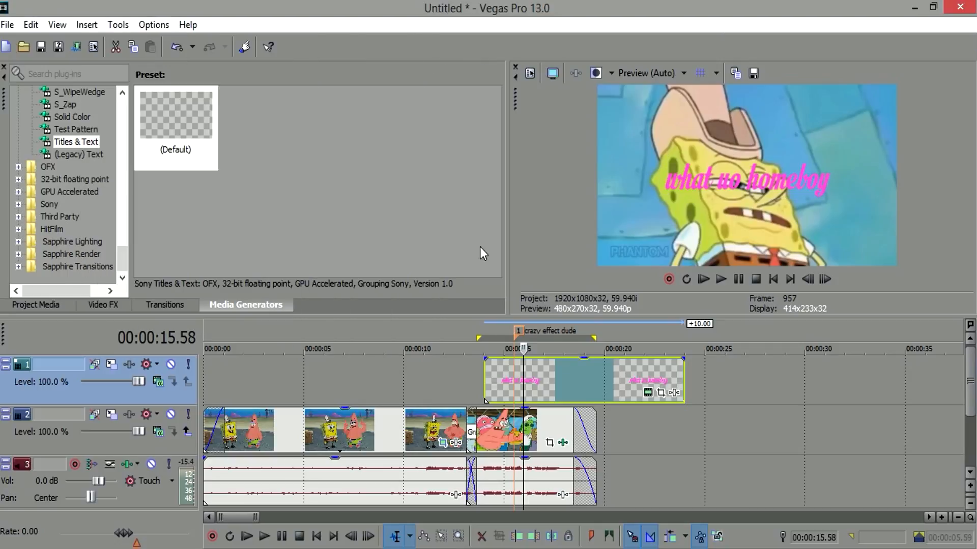
- Preview the title over the second clip and show its entry in the project media, the transitions and the video effects
click(507, 376)
click(544, 384)
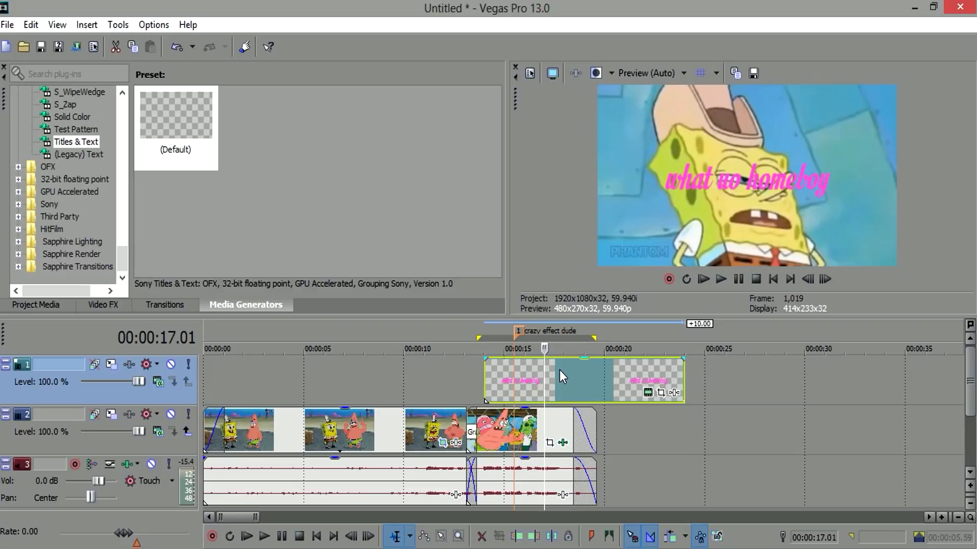
click(36, 305)
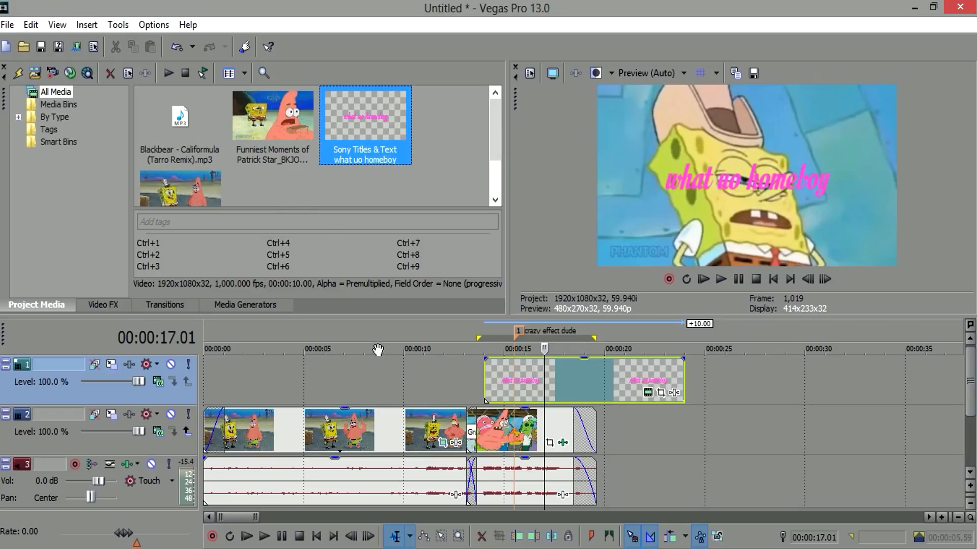
click(493, 382)
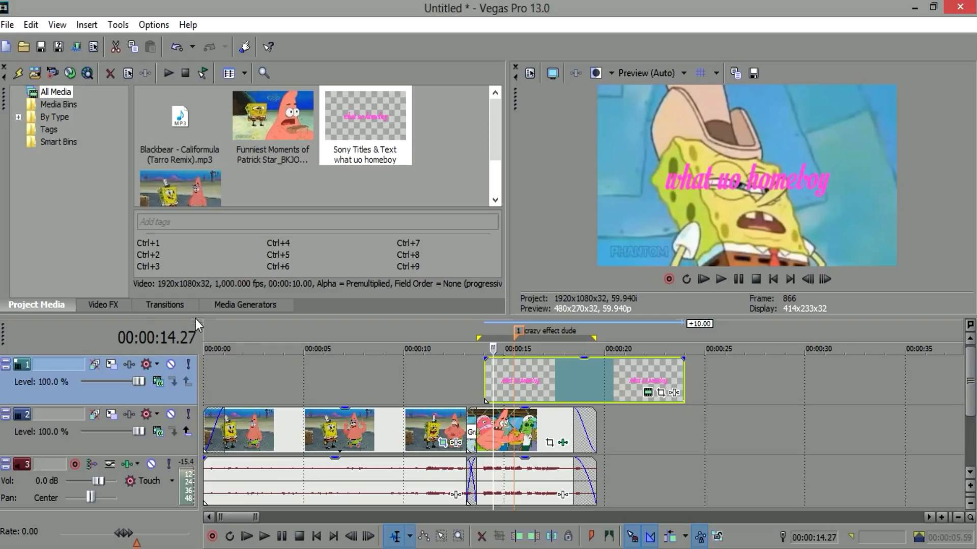
click(164, 305)
click(102, 305)
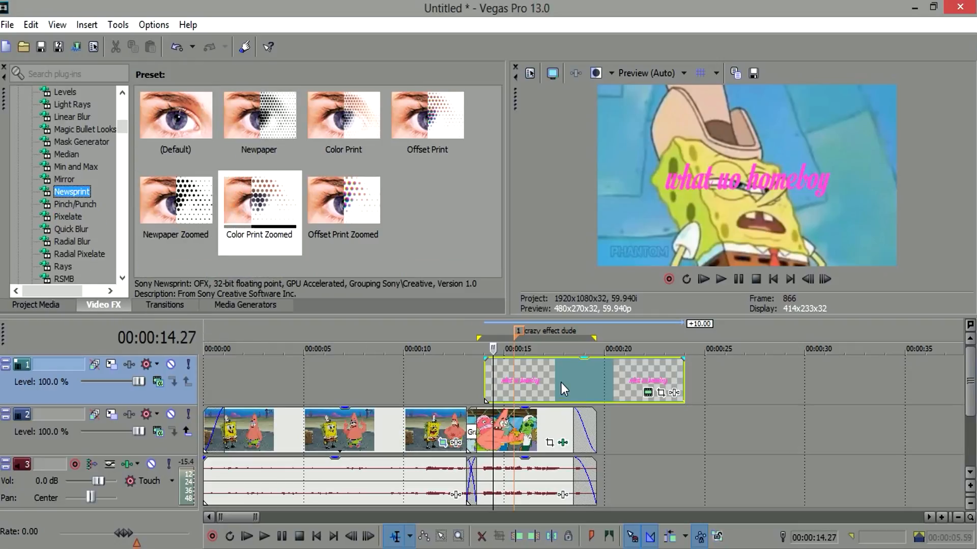
- Place a red Solid Color event before the title on the top track, overlapping the title's start in a 1.48 crossfade
click(237, 304)
drag(124, 249, 129, 289)
click(81, 117)
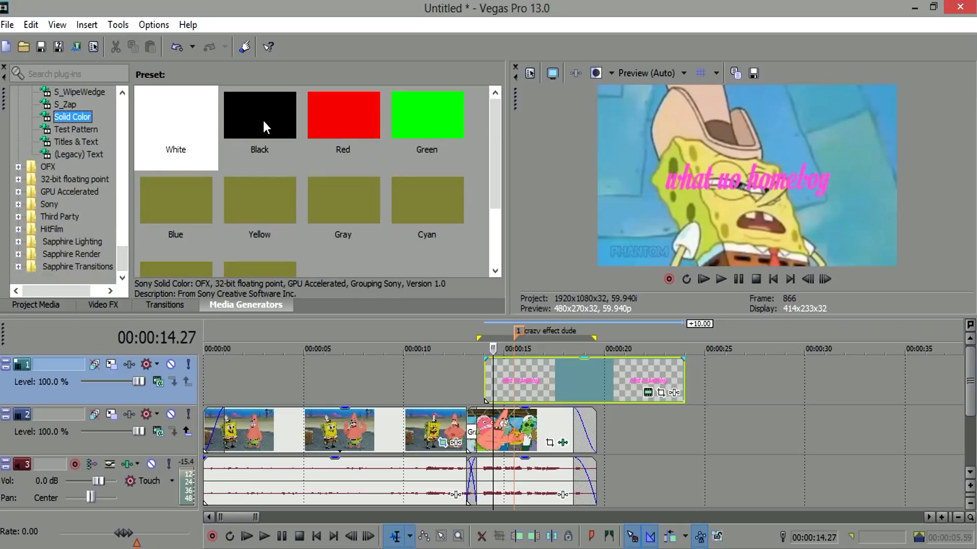
drag(344, 117, 285, 365)
drag(445, 376, 487, 371)
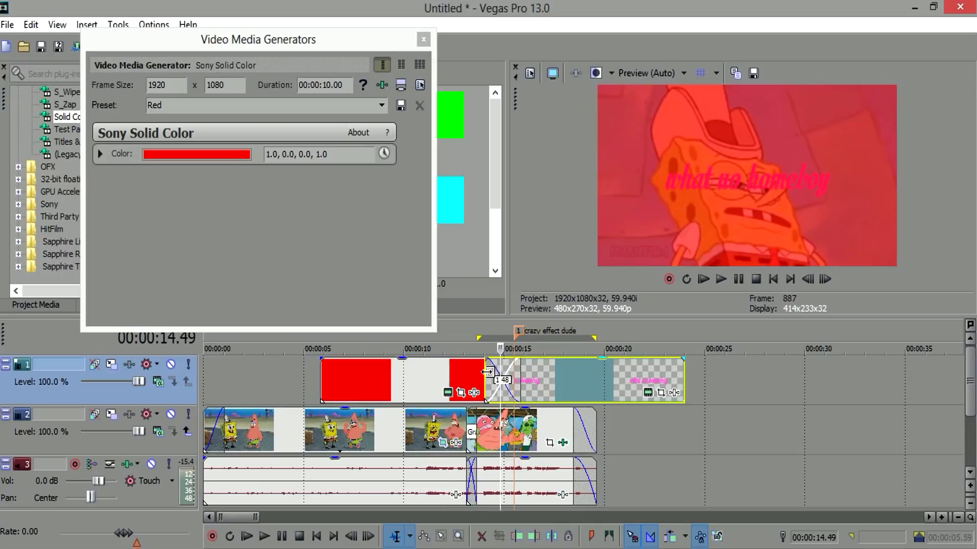
- Play the crossfade from solid red into the title from 00:00:13.38, close the generator settings and return to the video effects
click(464, 376)
key(space)
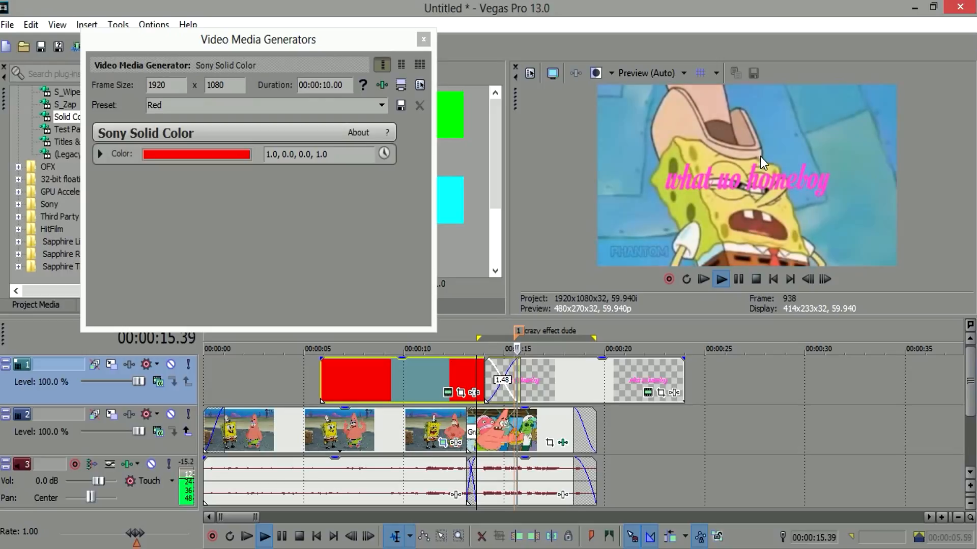
key(space)
click(423, 39)
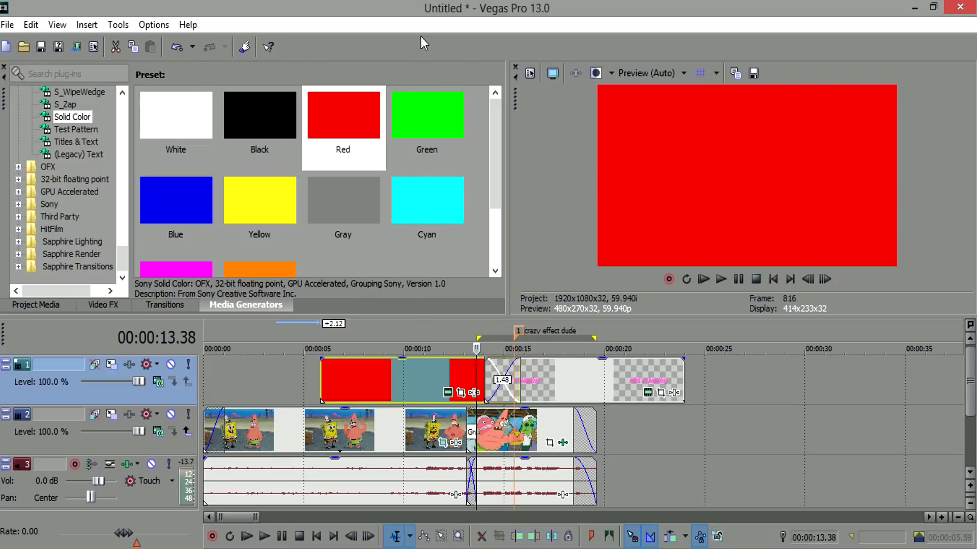
click(104, 304)
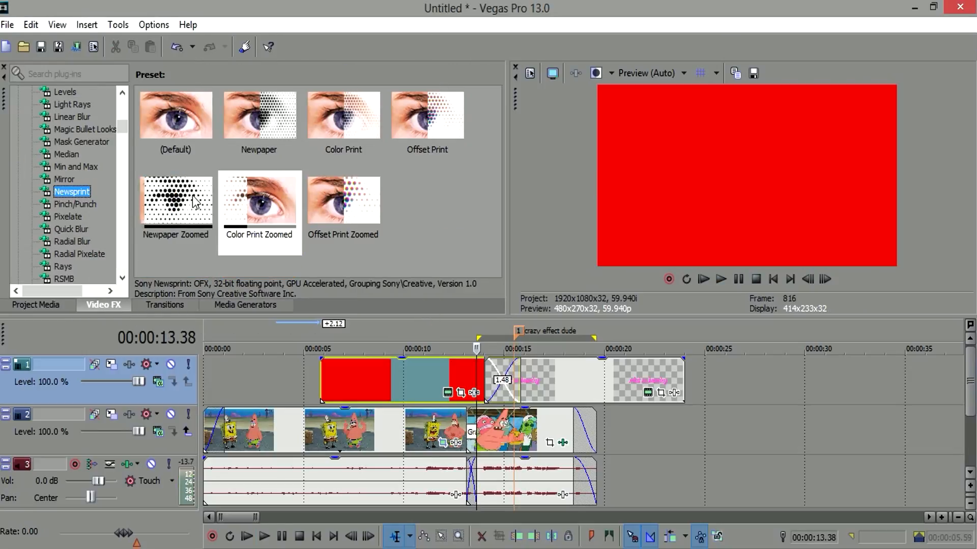
- Apply the Newsprint effect preset Offset Print Zoomed to the title event, preview it and close the effect settings
drag(314, 206, 543, 368)
click(606, 375)
key(space)
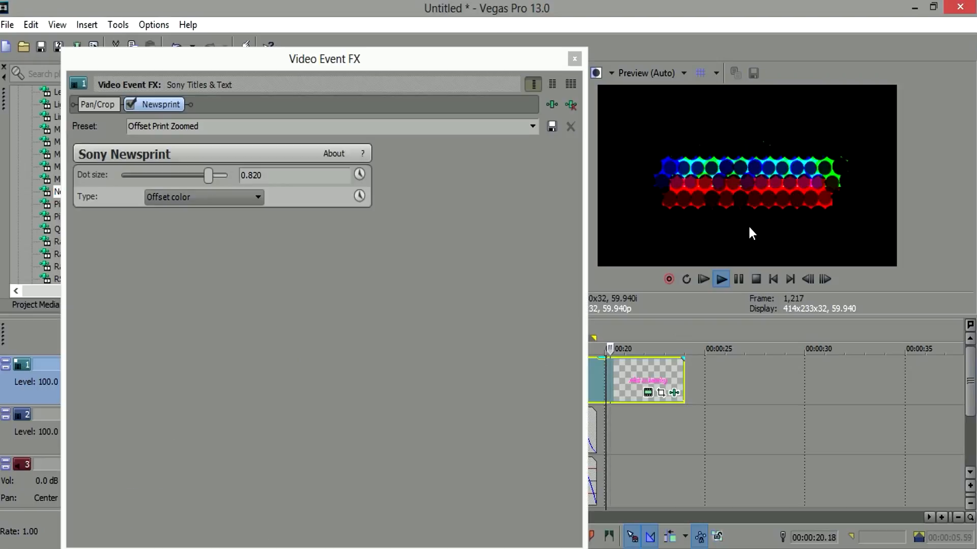
key(space)
click(574, 60)
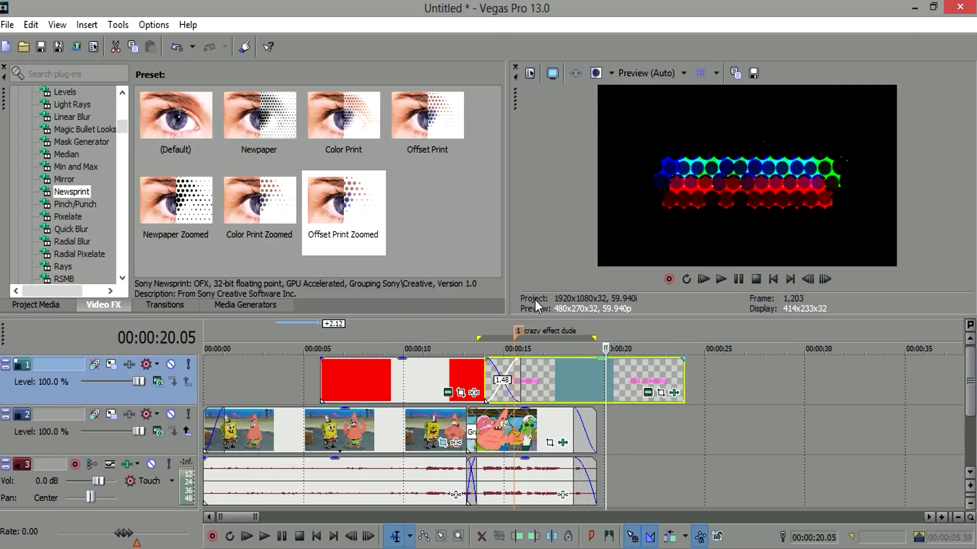
- Play the Newsprint-styled title over the second clip and replay its crossfade with the red solid from 00:00:14.01
click(538, 376)
key(space)
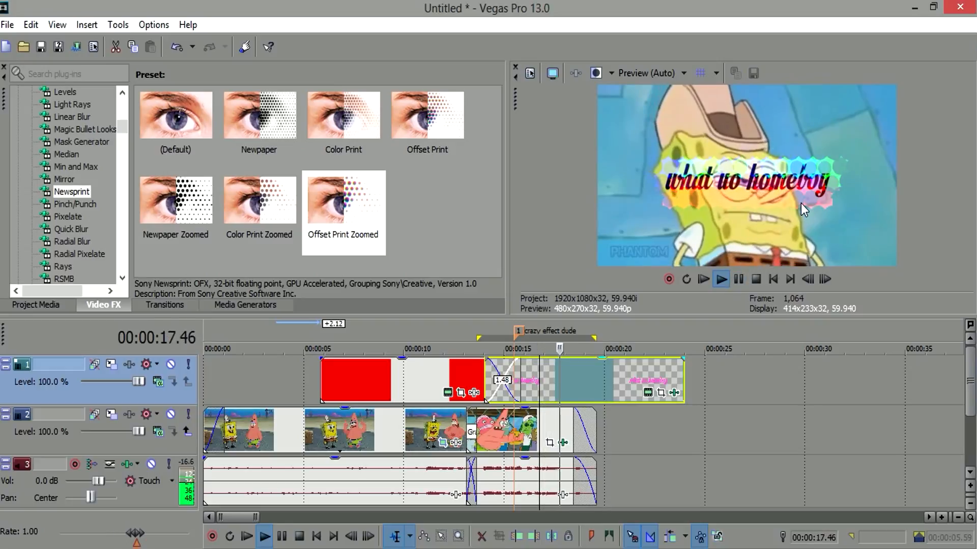
key(space)
key(space)
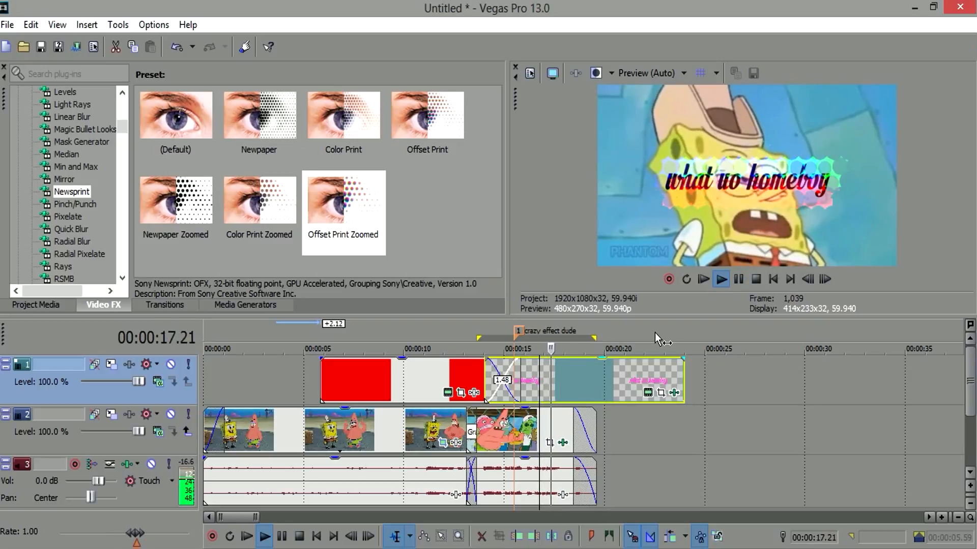
key(space)
click(484, 380)
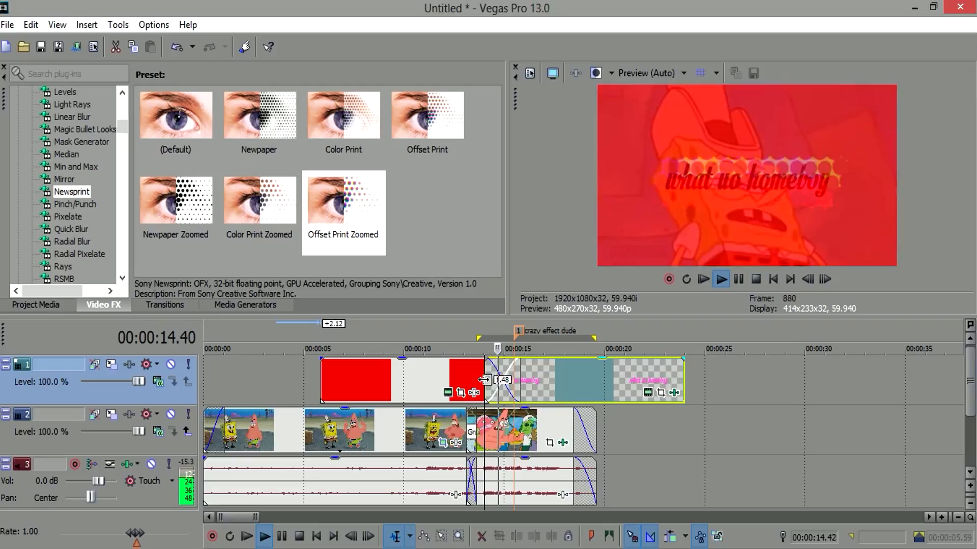
key(space)
- Apply the Gradient Wipe transition preset Heart to the crossfade between the red solid and the title, and preview it
click(187, 303)
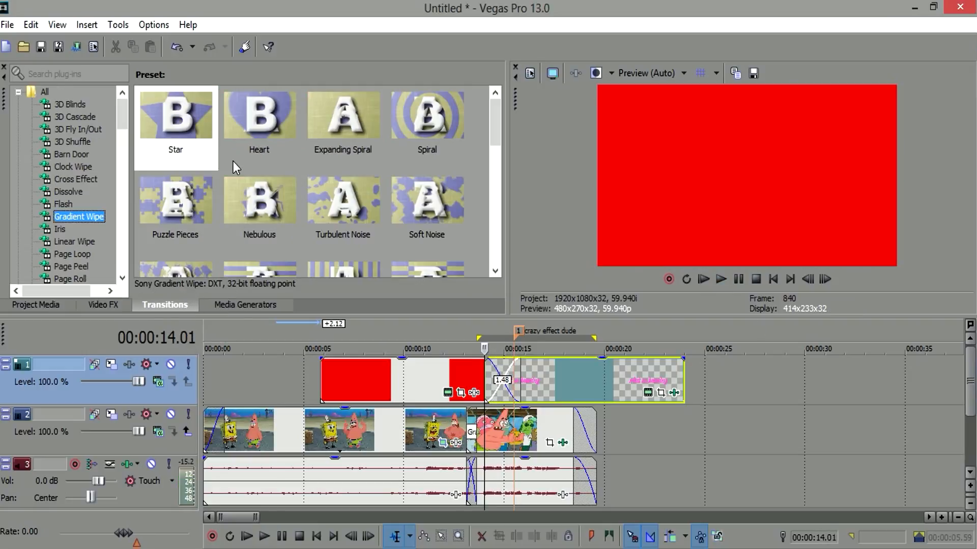
drag(260, 116, 505, 378)
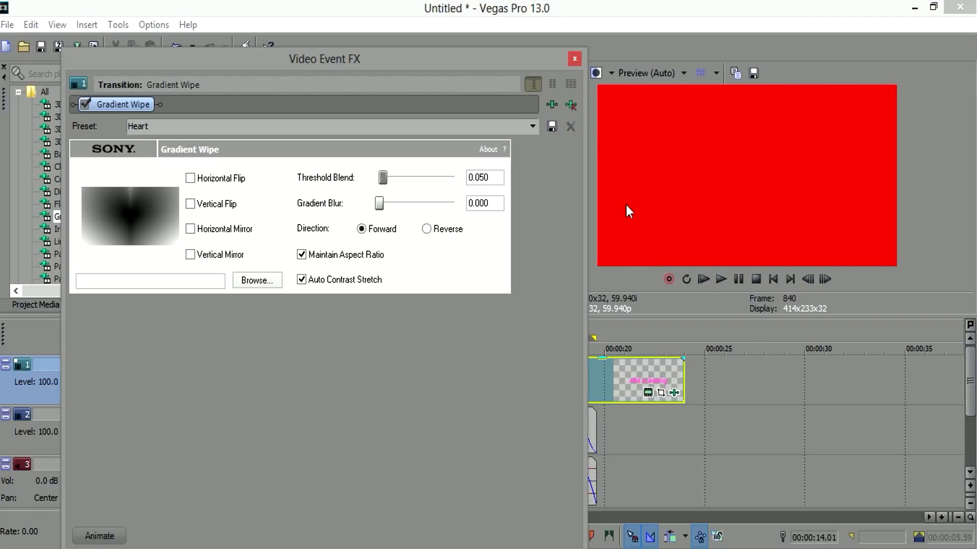
click(574, 60)
key(space)
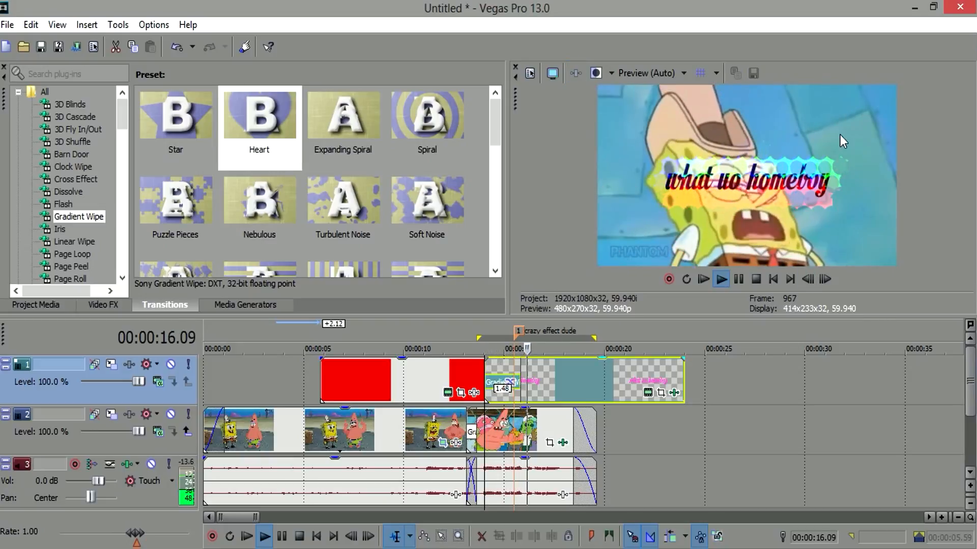
key(space)
- Delete the red solid color event and the title event, and remove the emptied top video track
click(426, 370)
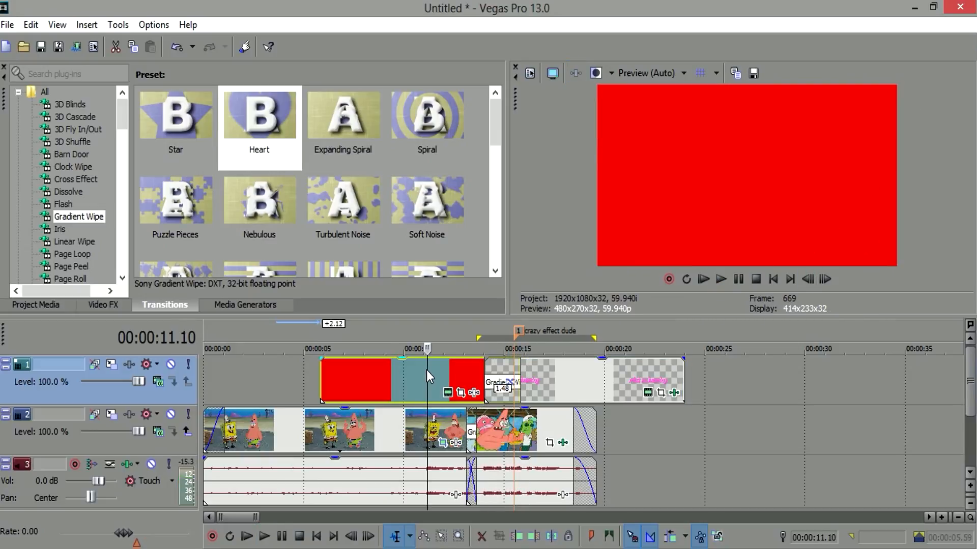
key(Delete)
click(550, 376)
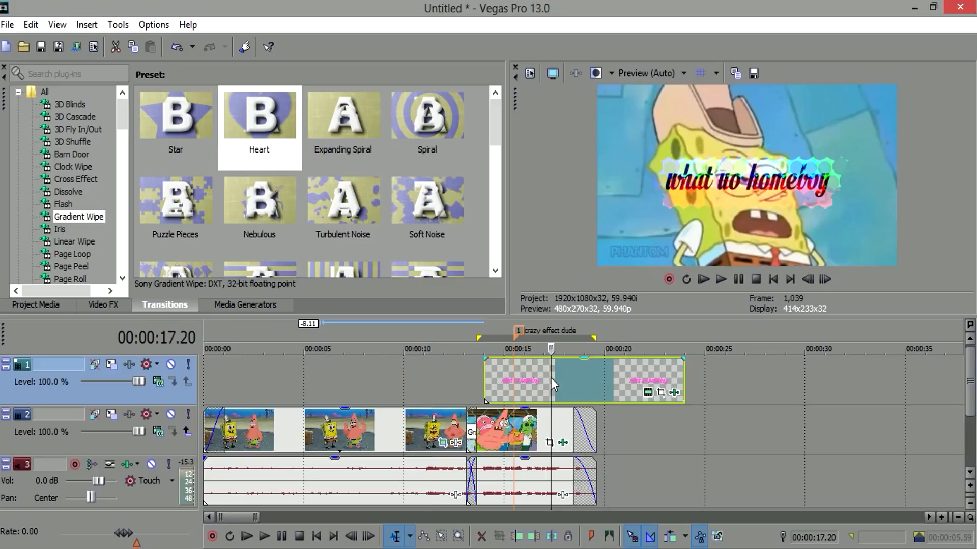
key(Delete)
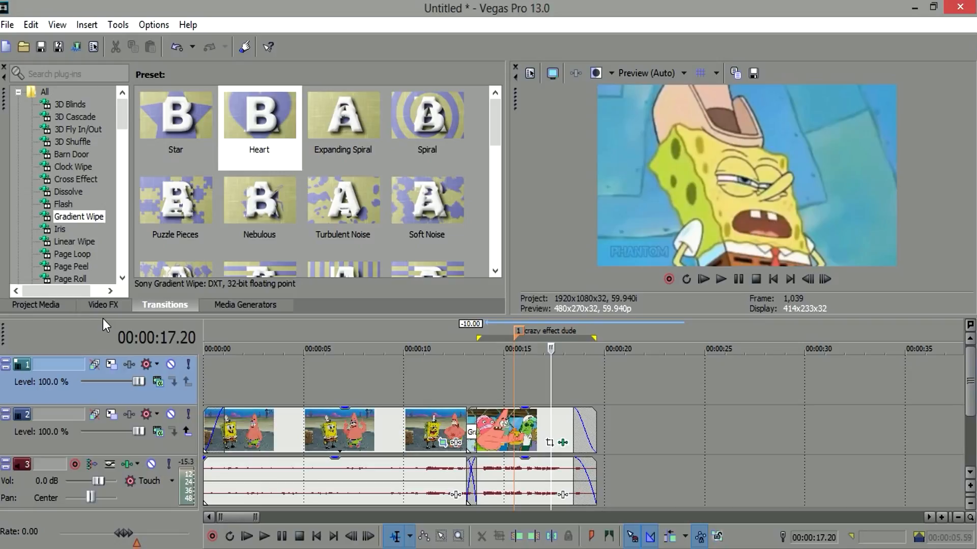
click(107, 304)
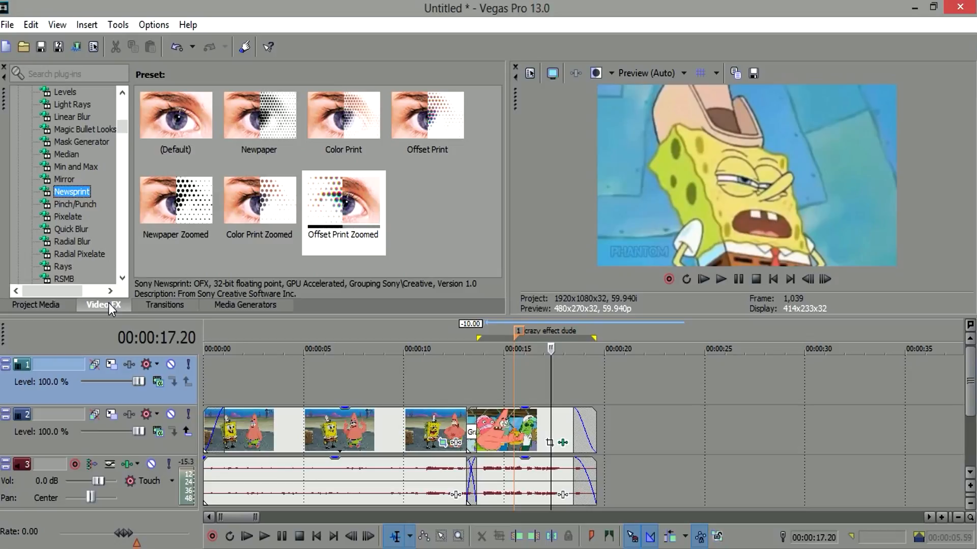
right_click(305, 373)
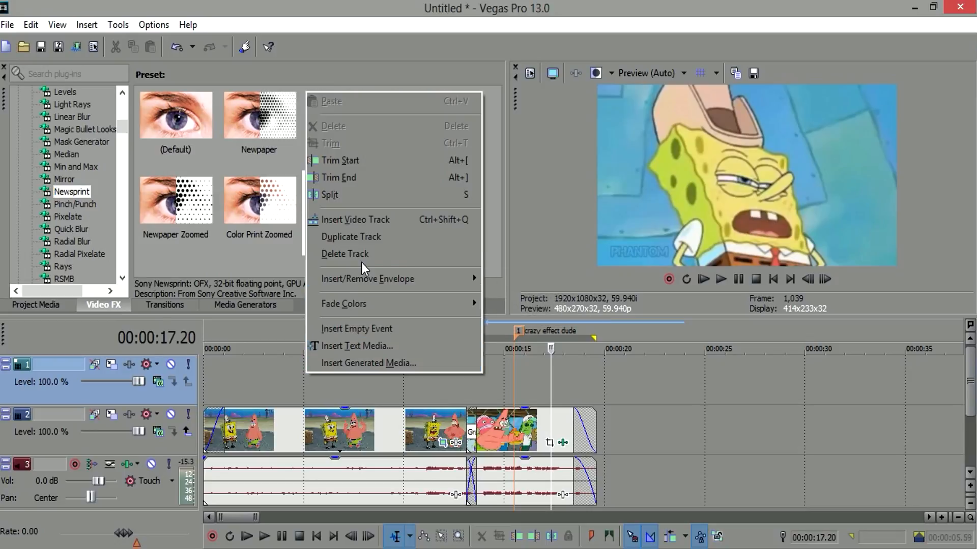
click(361, 261)
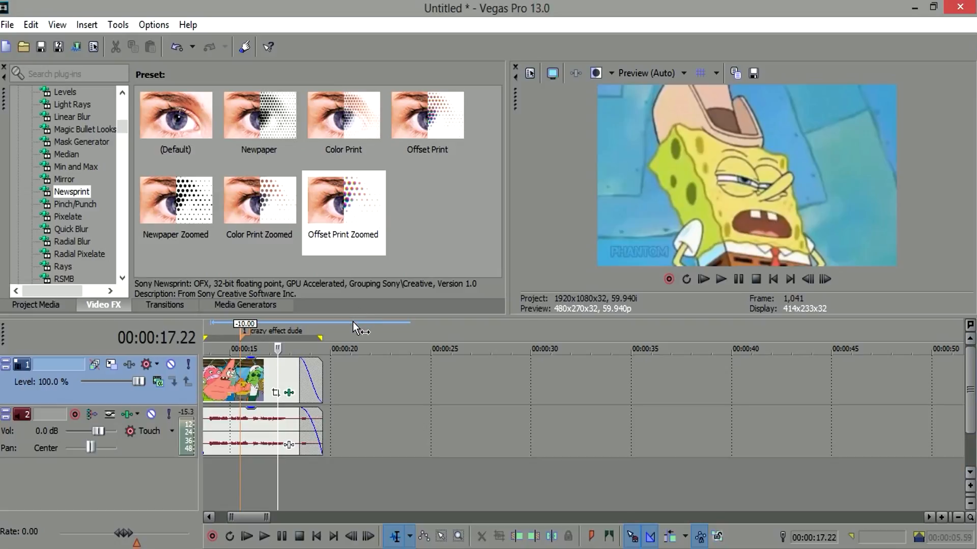
click(221, 376)
click(240, 370)
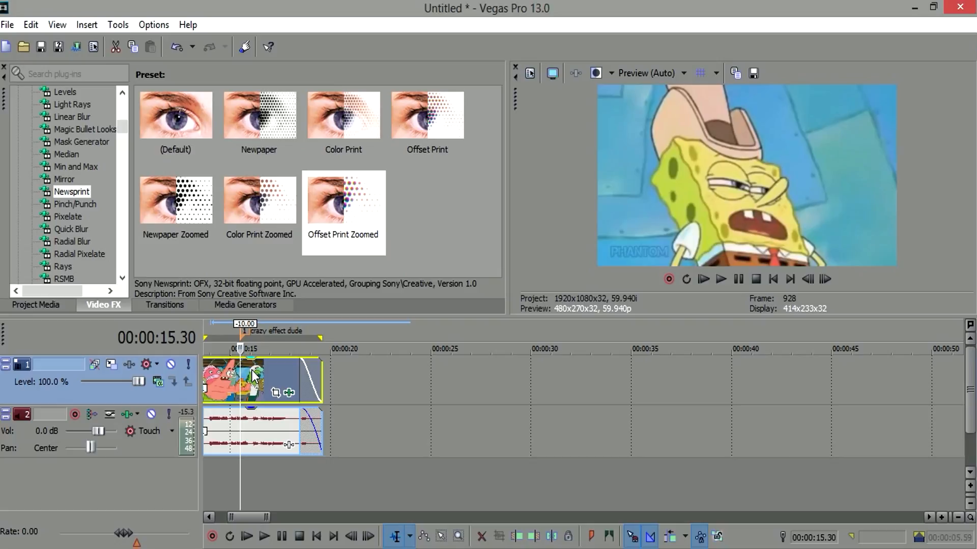
scroll(252, 377, down, 4)
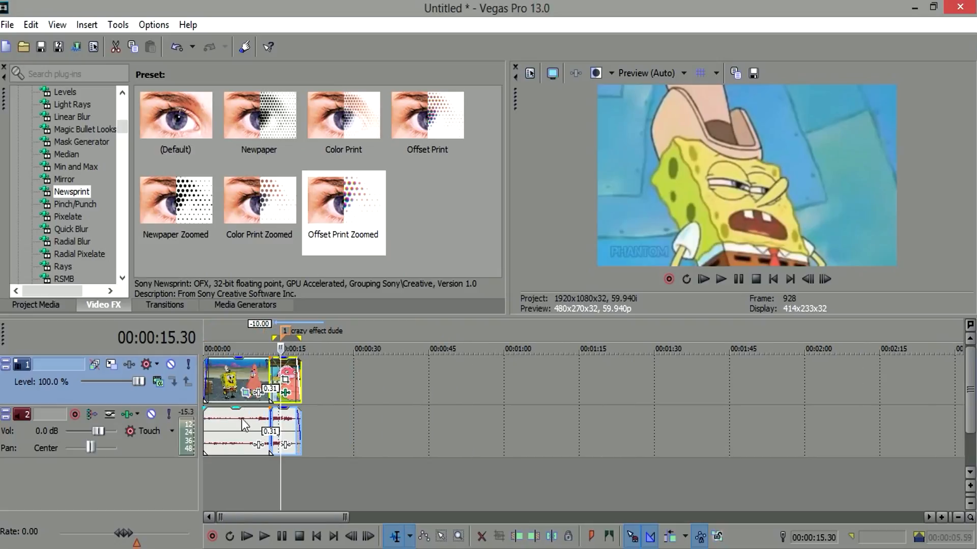
click(214, 481)
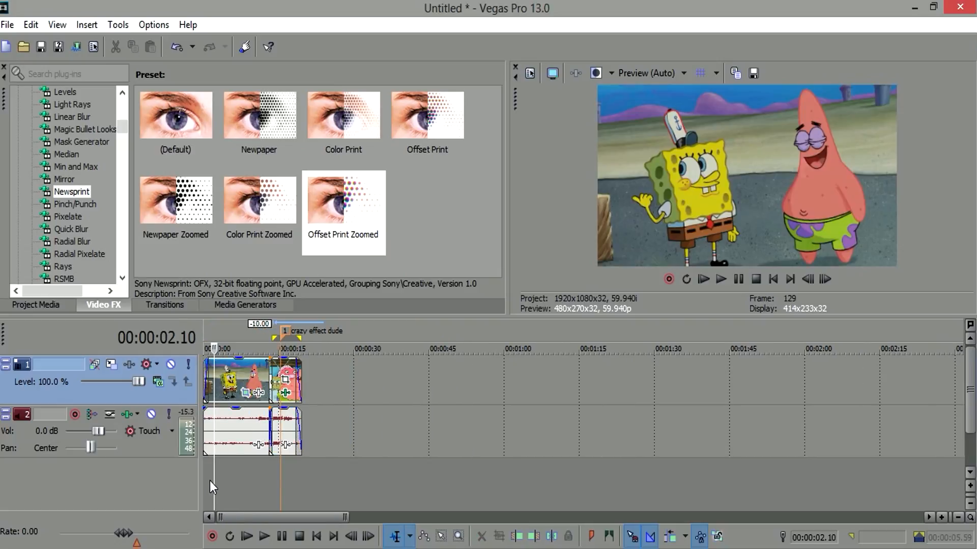
click(212, 481)
scroll(211, 480, up, 4)
- Mark the whole edit as the loop region, from 00:00:00.00 to the end of the last clip at 00:00:19.37
drag(244, 481, 464, 465)
click(486, 464)
double_click(495, 462)
click(495, 461)
click(568, 451)
click(591, 481)
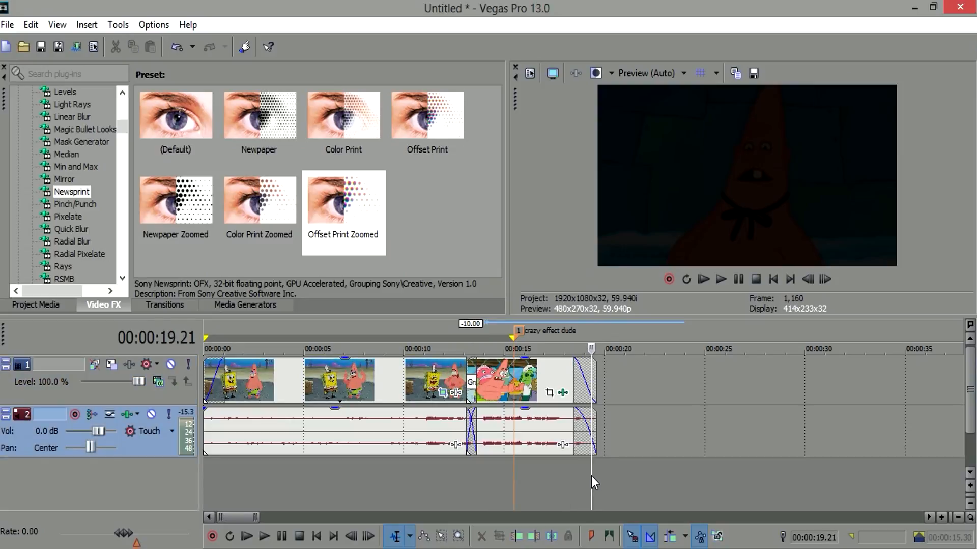
drag(591, 476, 476, 478)
drag(597, 471, 108, 476)
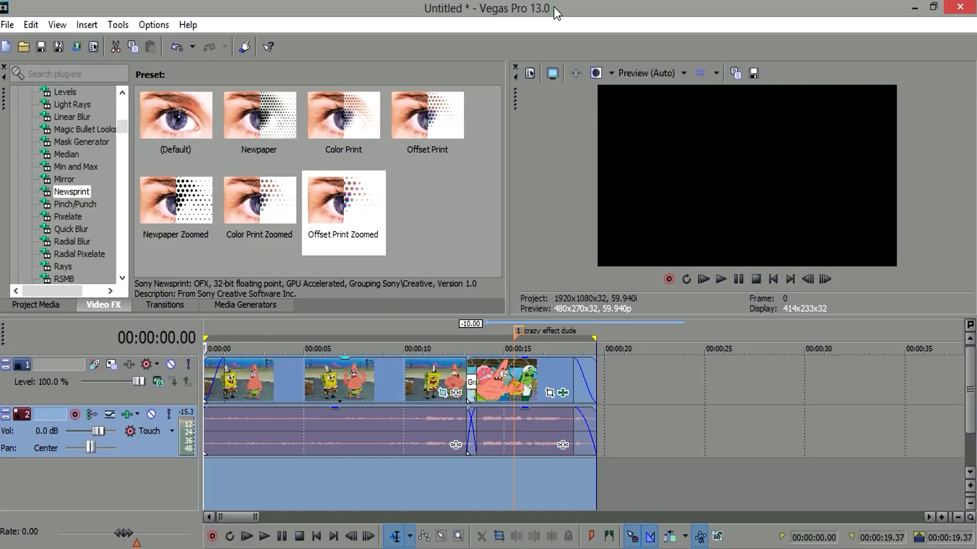
- Set the video preview quality to Best (Full)
click(626, 73)
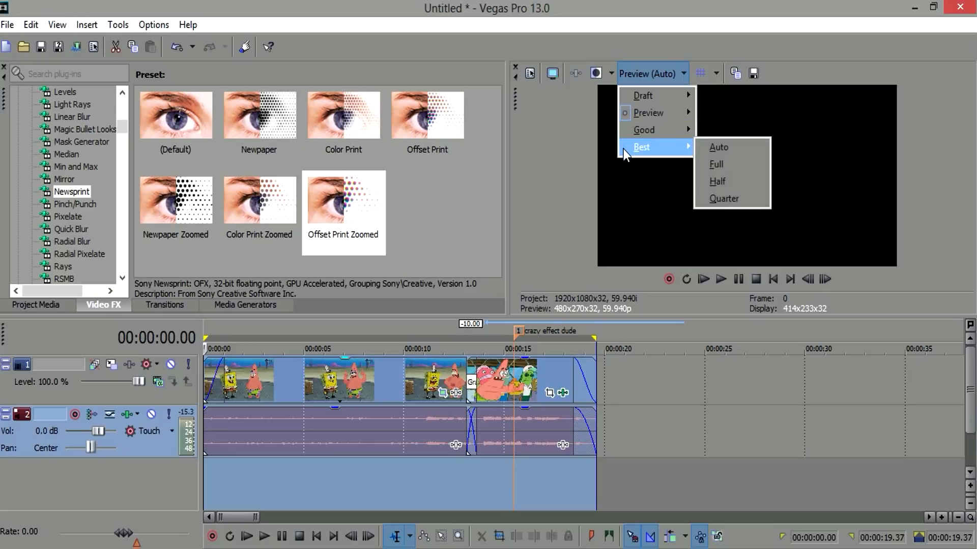
mouse_move(685, 148)
click(704, 166)
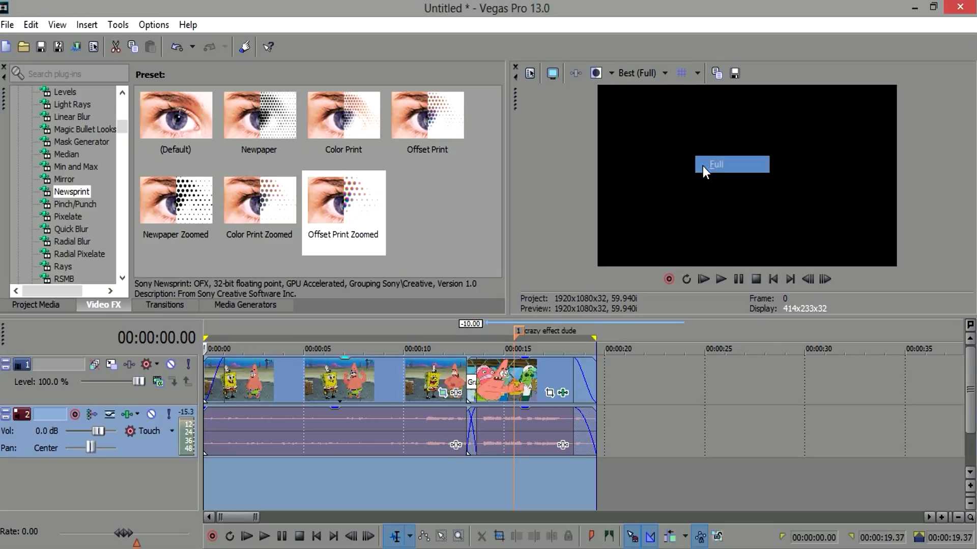
- Open the Render As settings for the project
click(8, 24)
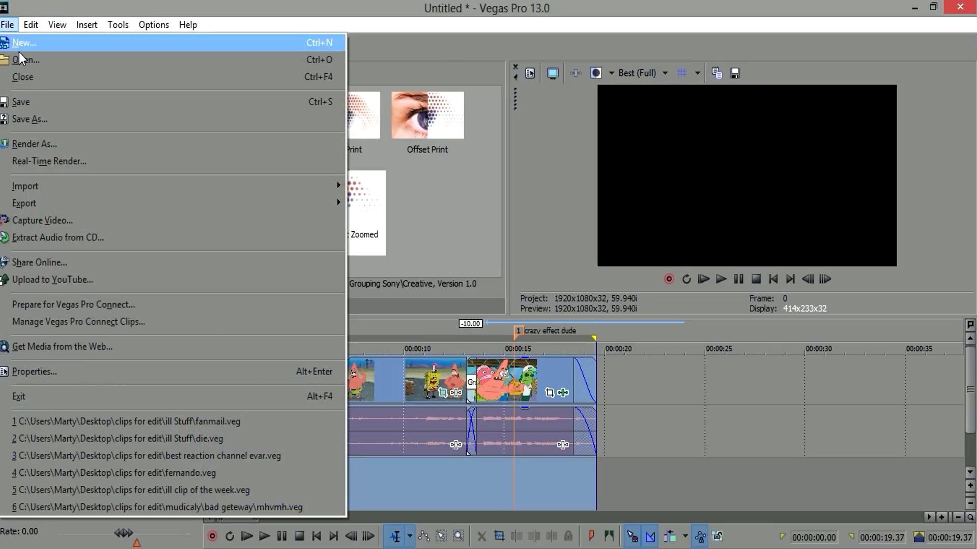
click(52, 146)
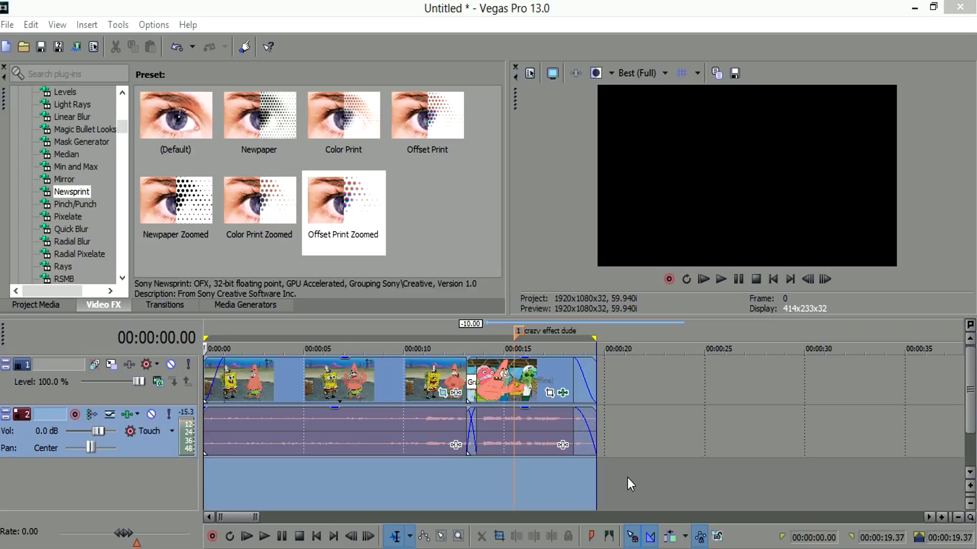
click(8, 25)
click(33, 144)
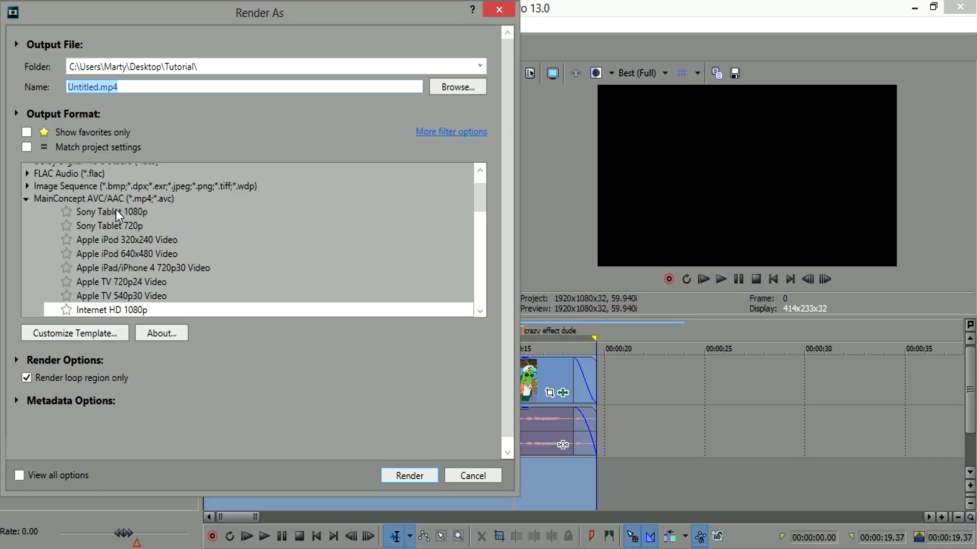
- Review the available output formats and expand the MainConcept AVC/AAC (*.mp4;*.avc) templates
click(26, 198)
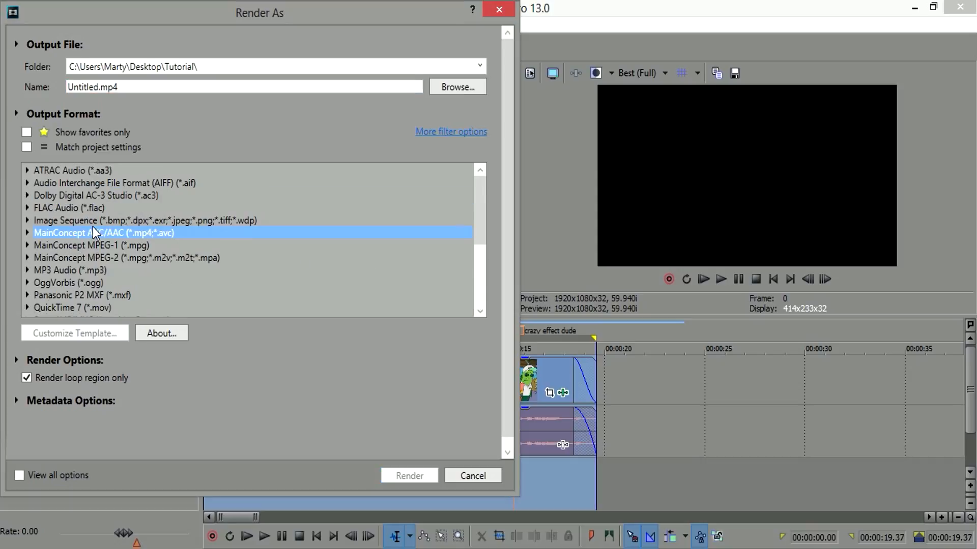
scroll(93, 226, down, 3)
scroll(93, 227, down, 1)
scroll(89, 239, up, 4)
click(29, 232)
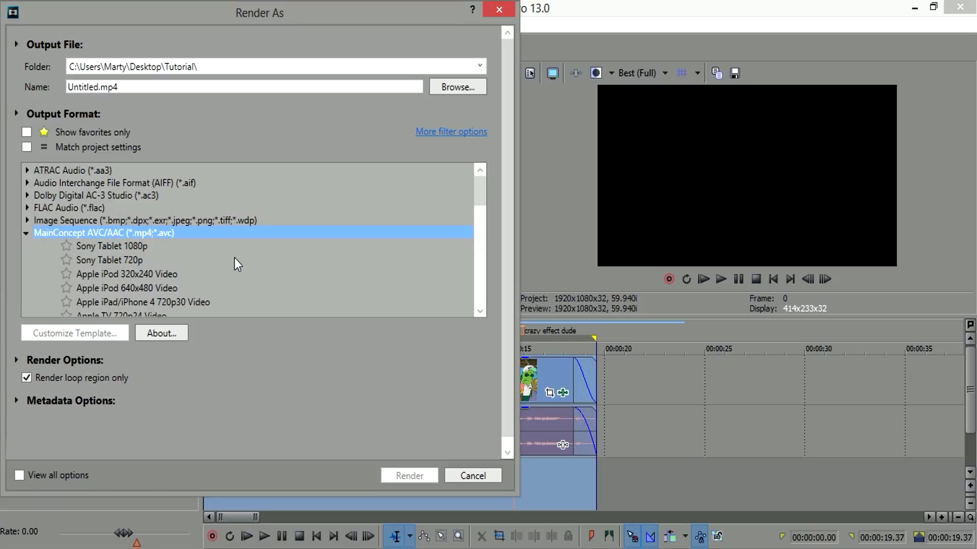
- Look through the MainConcept AVC/AAC templates and choose Internet HD 1080p for the render
scroll(224, 258, down, 3)
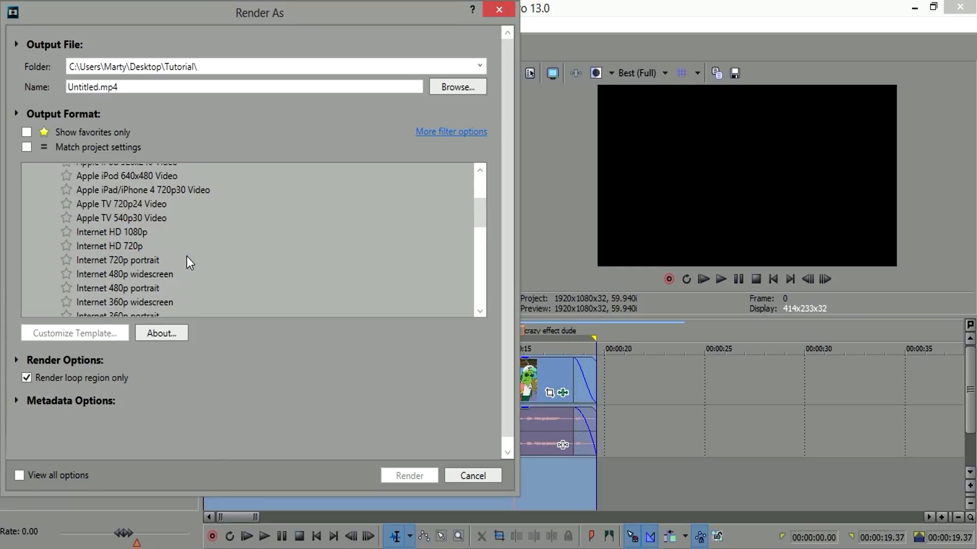
scroll(187, 257, down, 3)
scroll(169, 249, up, 3)
scroll(84, 239, down, 4)
scroll(155, 268, up, 4)
scroll(44, 262, up, 1)
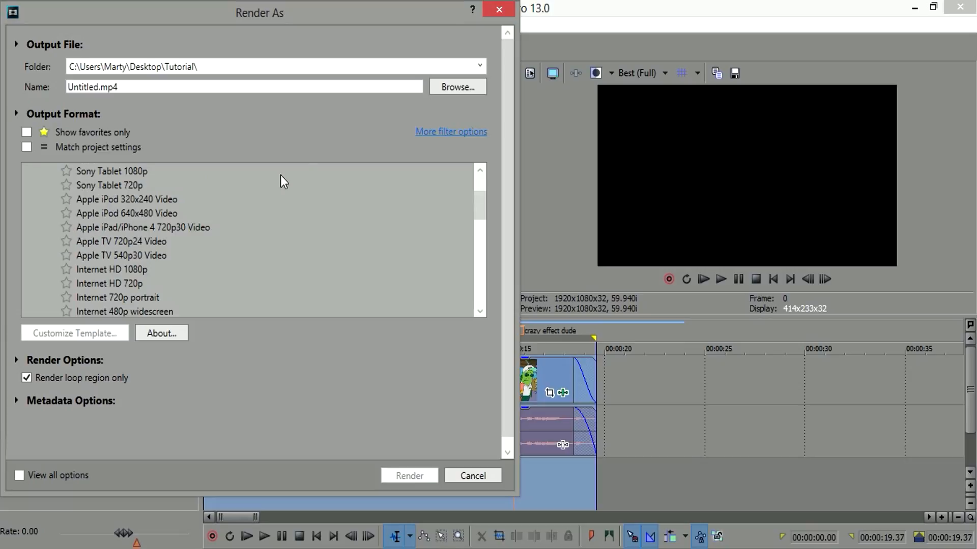
scroll(105, 278, down, 1)
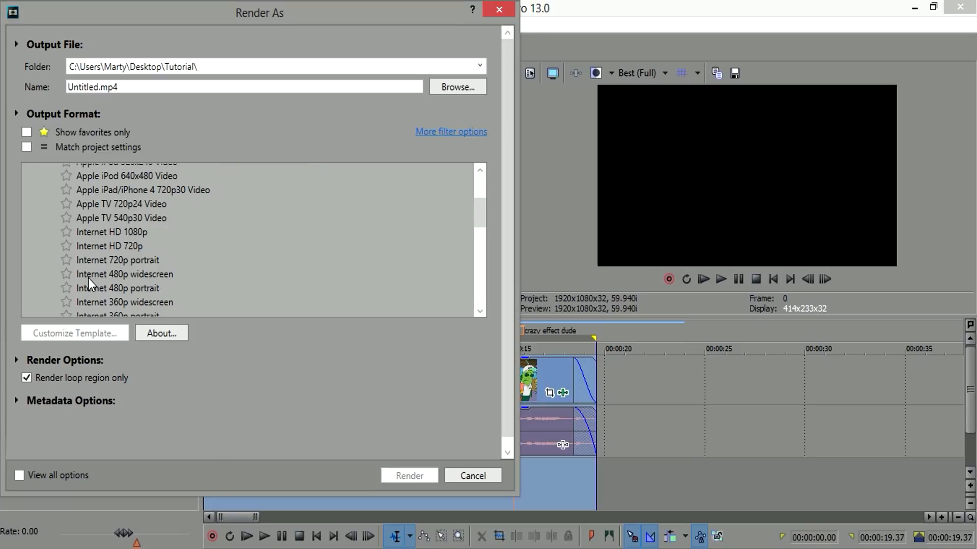
click(130, 233)
scroll(160, 264, up, 3)
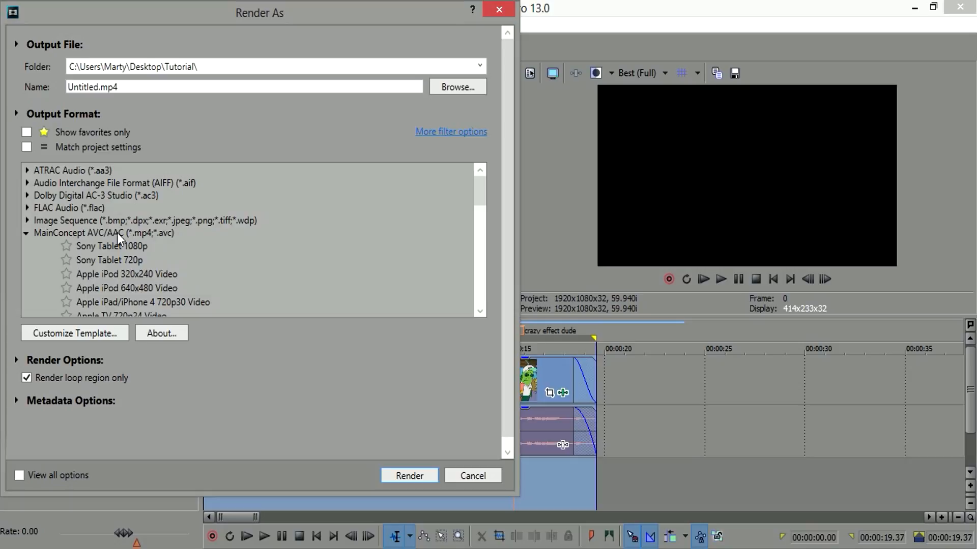
scroll(130, 251, down, 3)
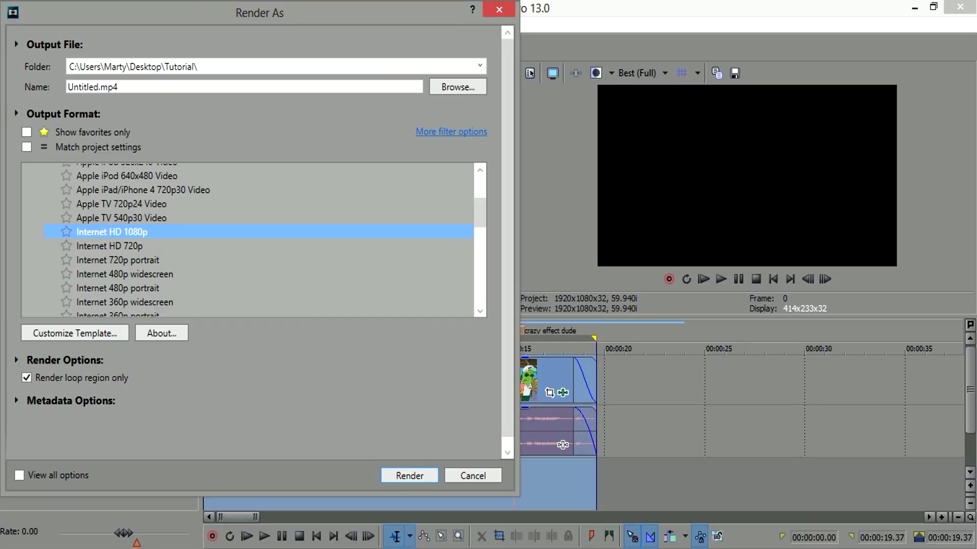
- Name the render output file "Tutorial coolio" and save it as MainConcept AVC/AAC (*.mp4) in the Desktop's Tutorial folder
click(89, 66)
click(99, 86)
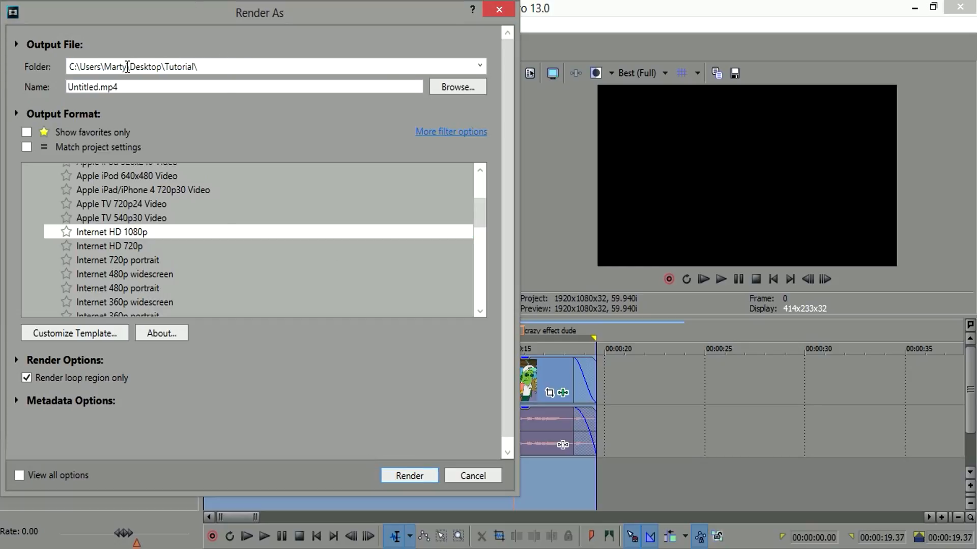
click(444, 90)
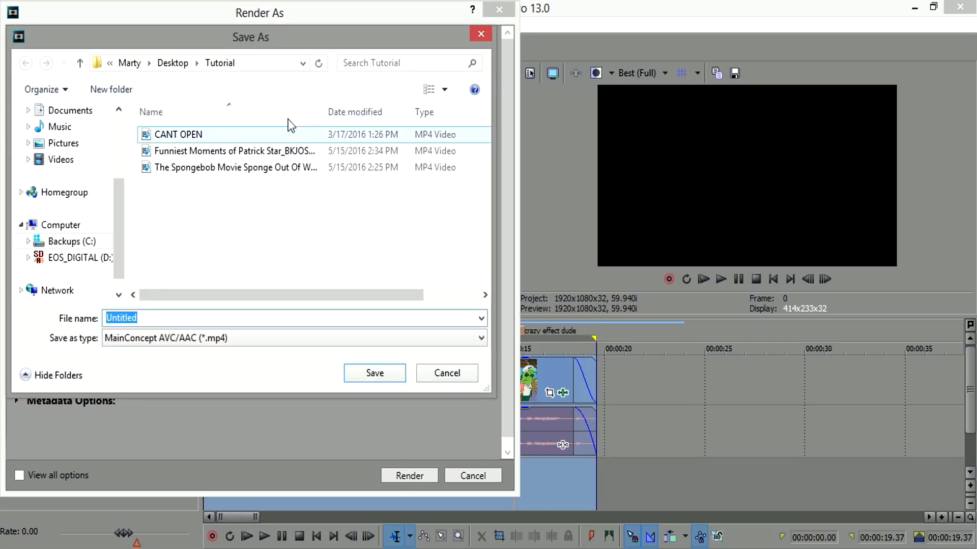
click(173, 64)
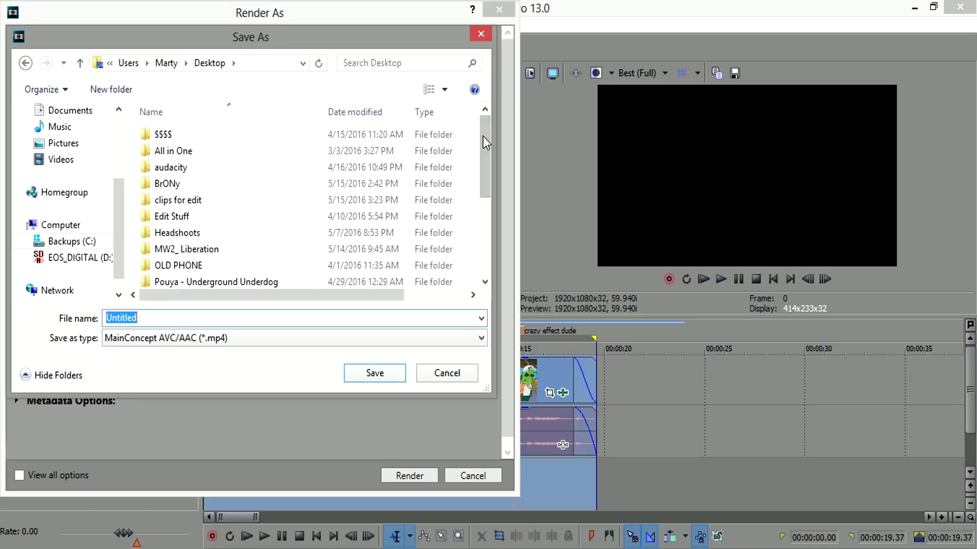
drag(481, 137, 480, 237)
double_click(398, 230)
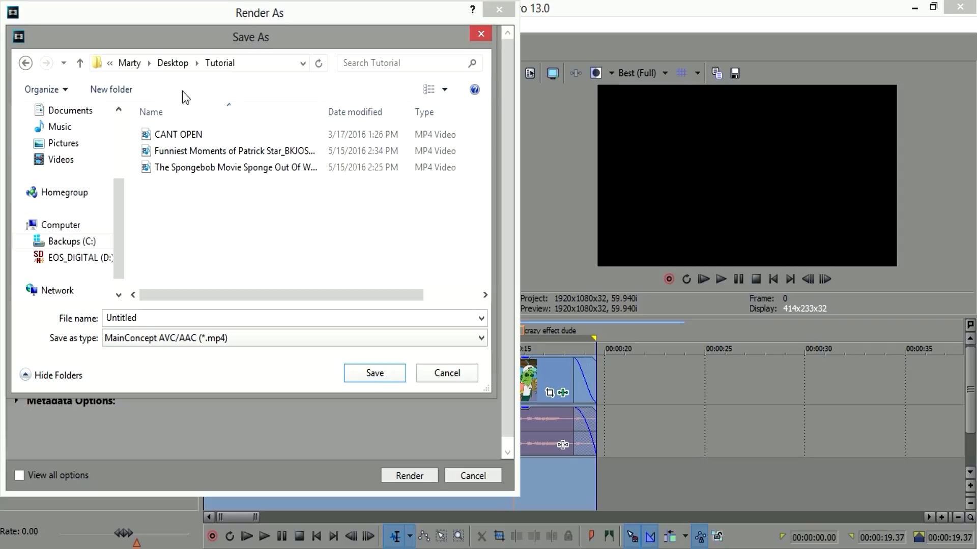
click(230, 321)
text(Tutorial coolio)
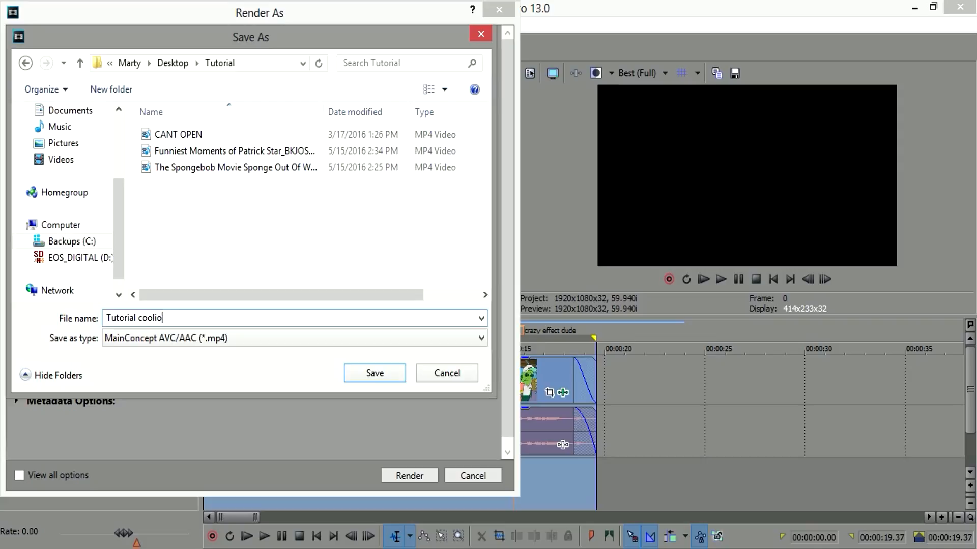
click(361, 373)
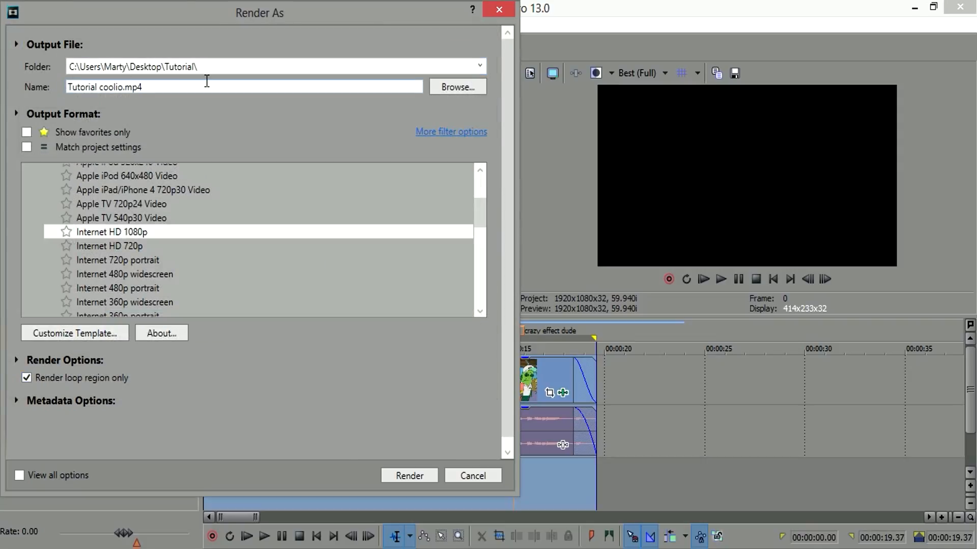
- Render the project to the Tutorial coolio.mp4 file with the Internet HD 1080p template
drag(207, 82, 108, 93)
click(302, 86)
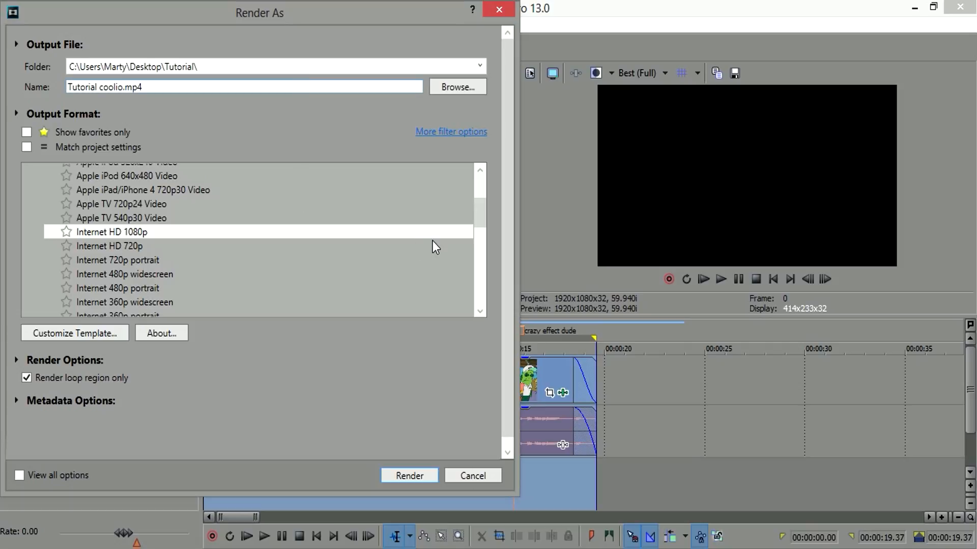
click(415, 473)
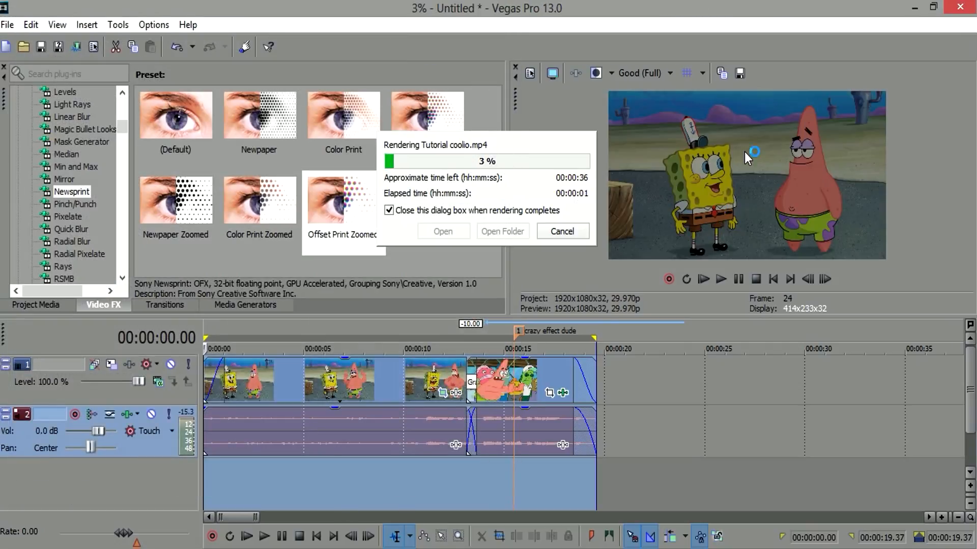
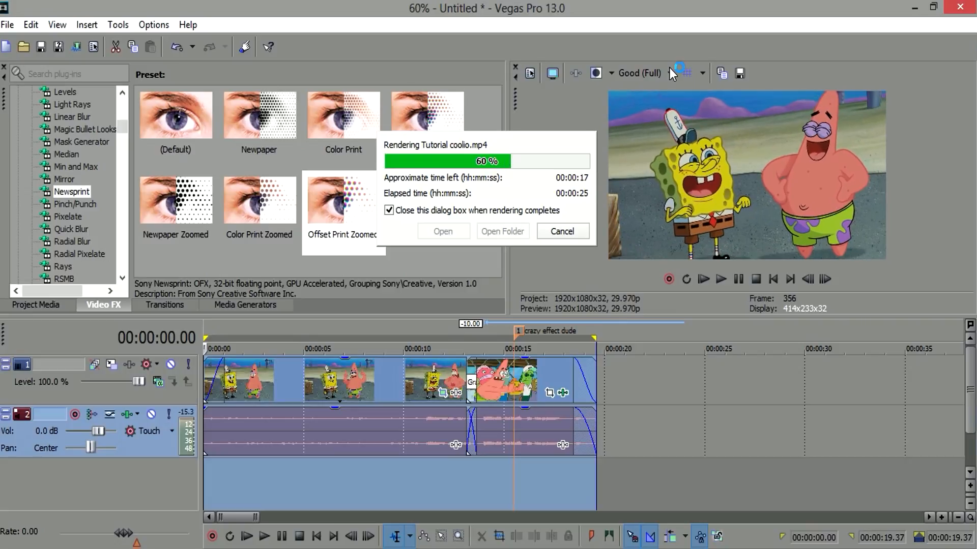
mouse_move(596, 2)
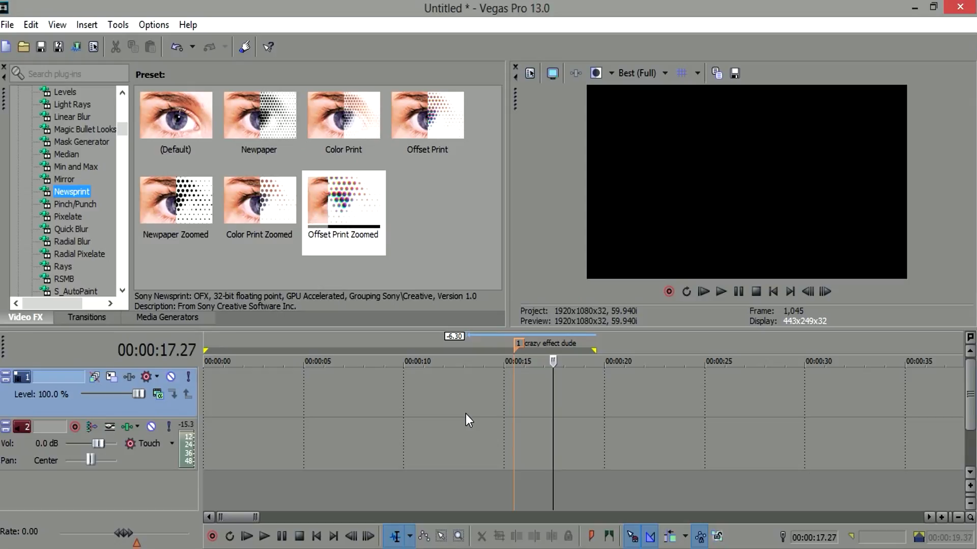
click(108, 316)
click(148, 315)
click(43, 318)
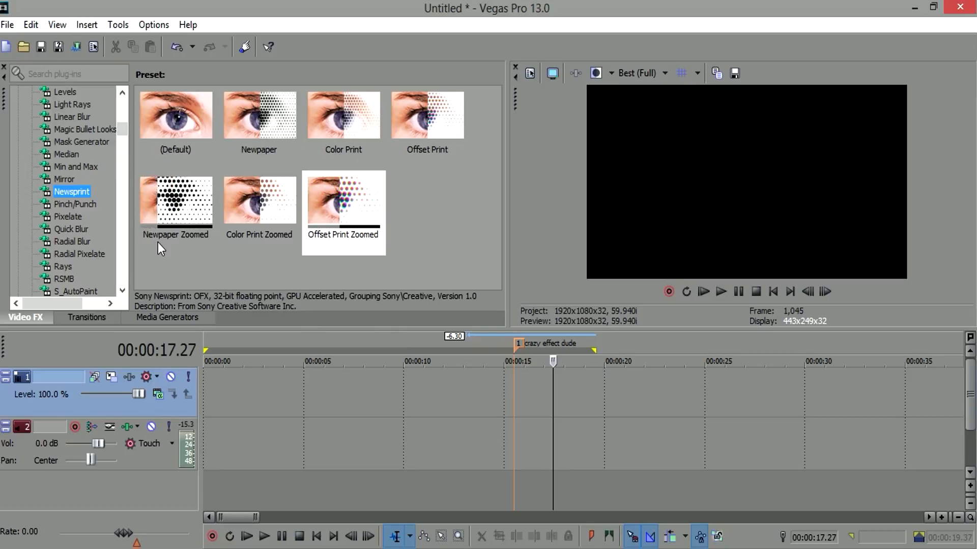
click(88, 320)
click(165, 320)
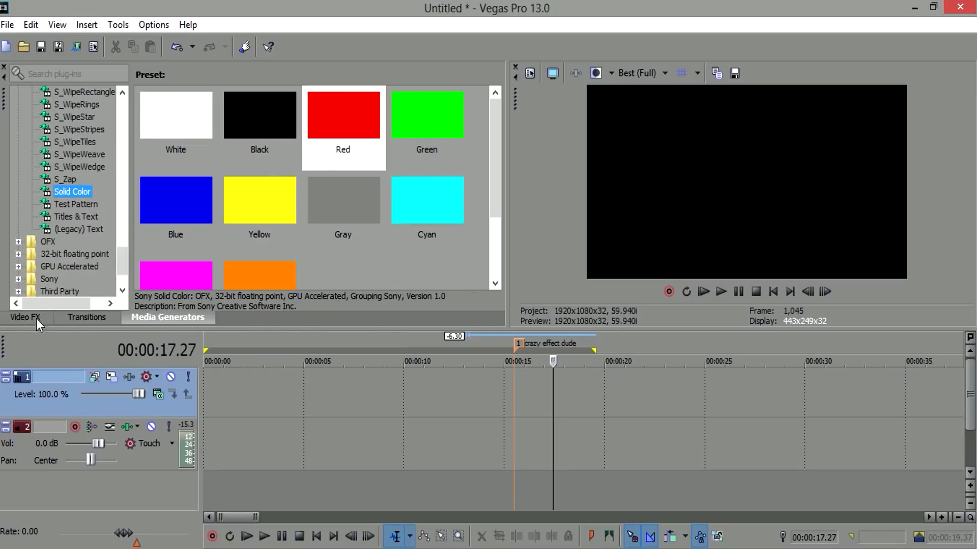
click(27, 317)
- Show the Project Media window and look through the media it contains
click(52, 24)
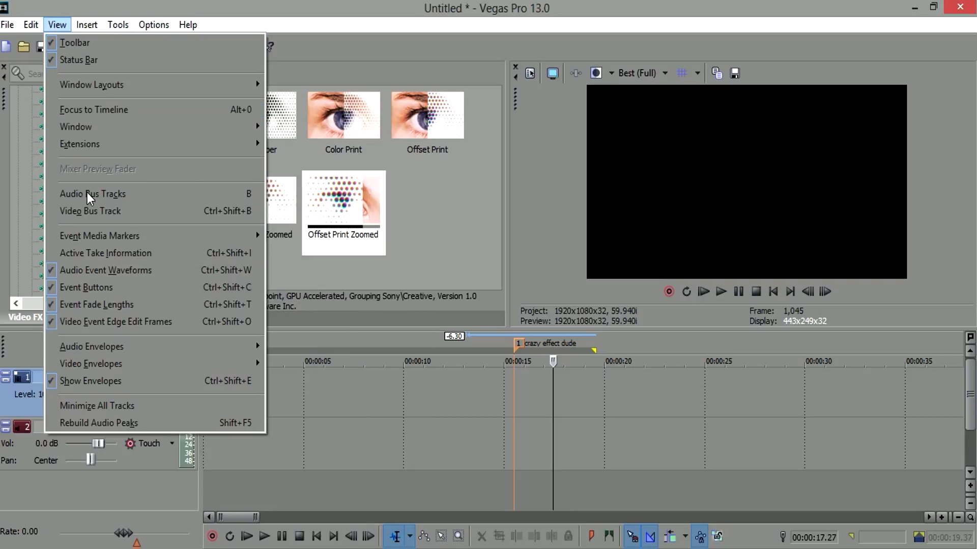
mouse_move(191, 127)
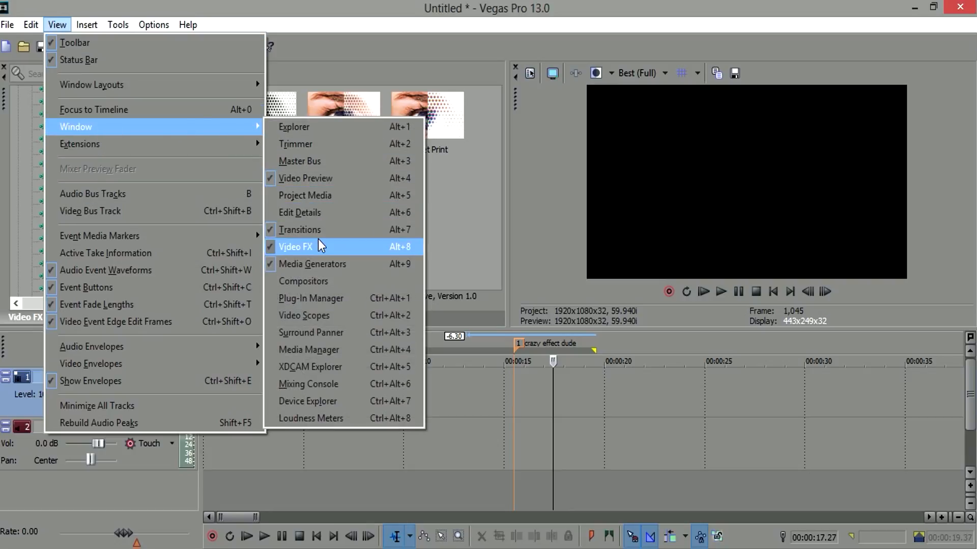
click(319, 196)
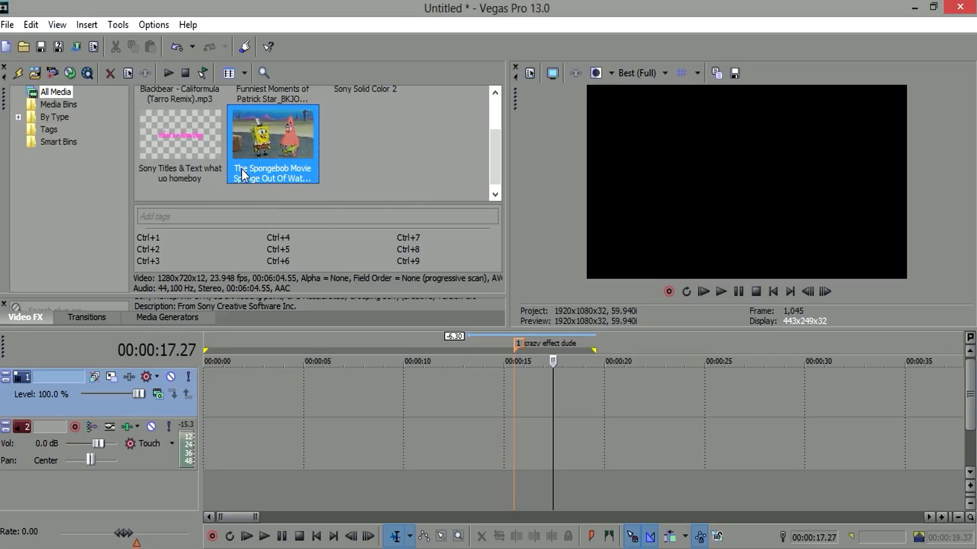
scroll(218, 162, up, 1)
scroll(380, 157, down, 1)
scroll(243, 130, up, 1)
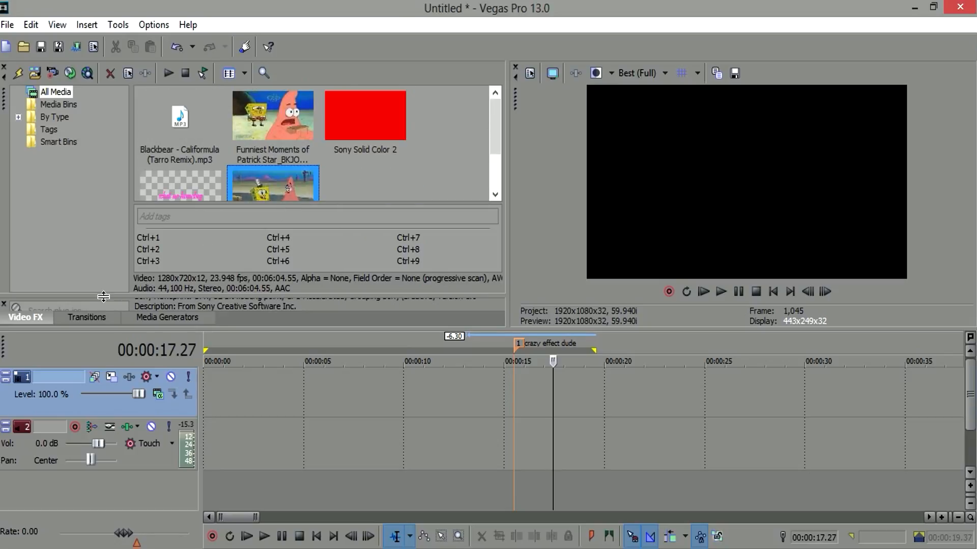
- Undock the Project Media window and dock it in the same group as Video FX, Transitions and Media Generators
click(87, 319)
click(175, 316)
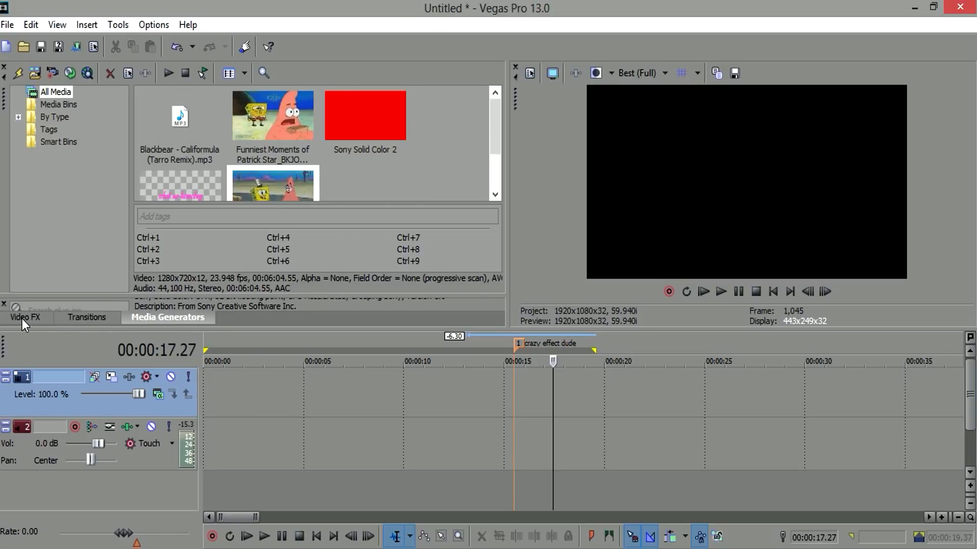
drag(6, 107, 322, 164)
drag(386, 135, 417, 166)
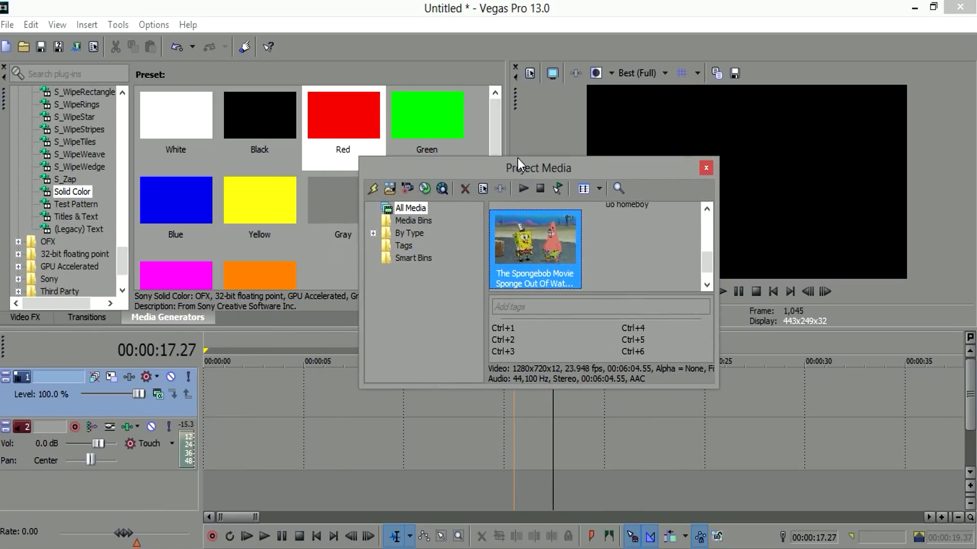
drag(717, 388, 751, 396)
drag(501, 163, 223, 150)
drag(161, 181, 381, 108)
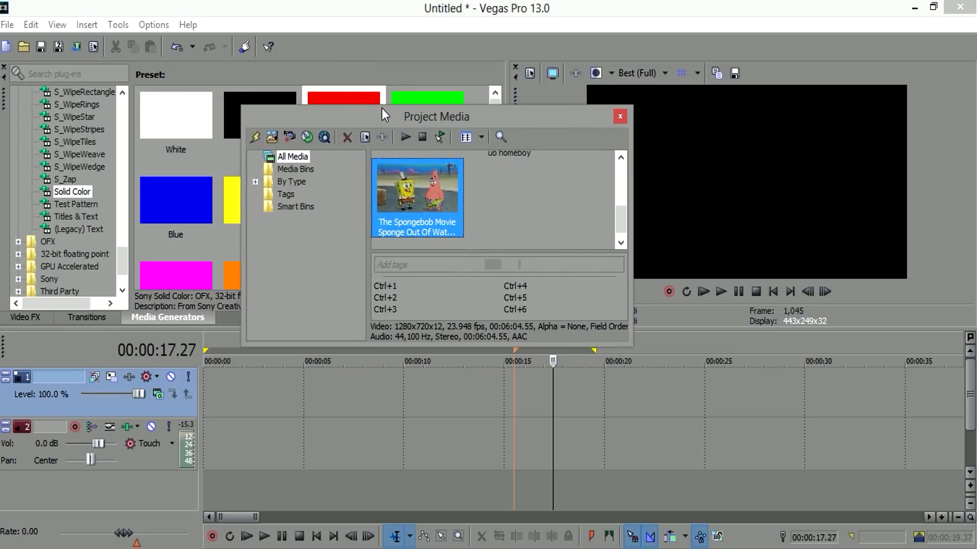
drag(395, 116, 181, 106)
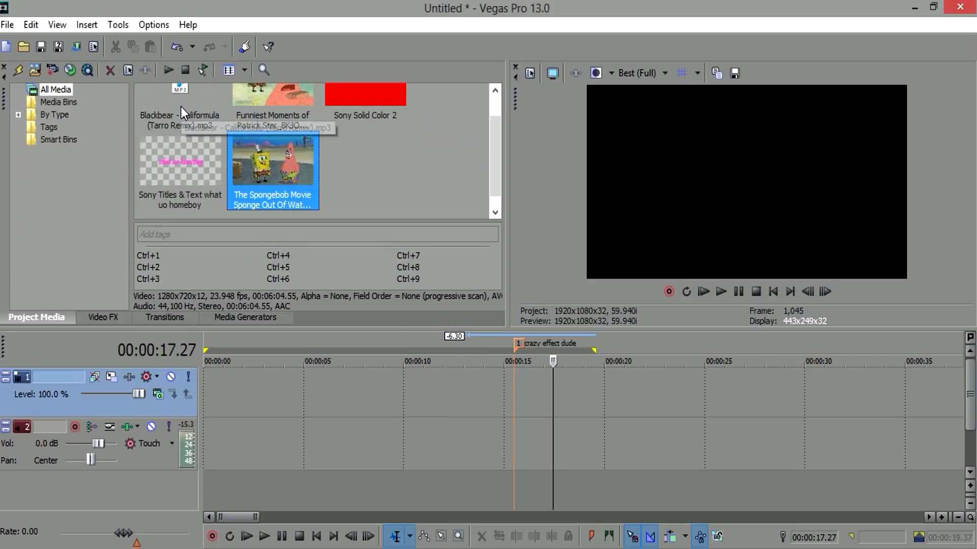
- Check the grouped Project Media, Video FX, Transitions and Media Generators windows one after another
click(103, 317)
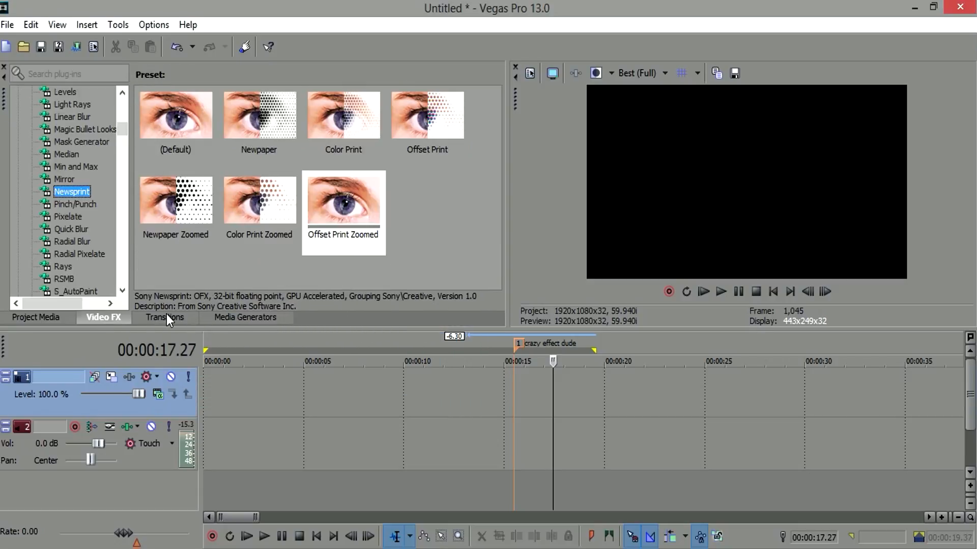
click(246, 317)
click(165, 318)
click(103, 317)
click(60, 319)
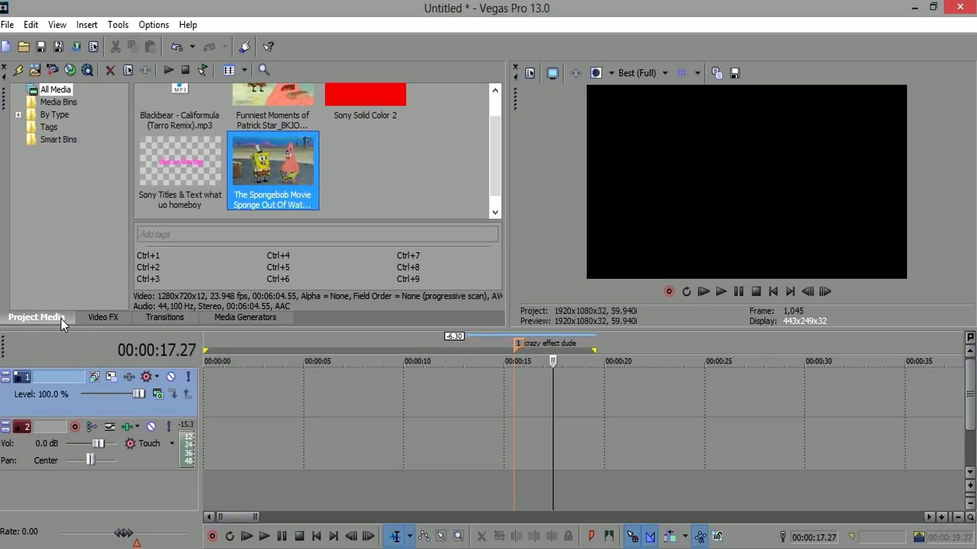
click(163, 318)
- Add a Yellow Solid Color event to the video track, starting shortly after 00:00:05, and close its generator settings
click(243, 318)
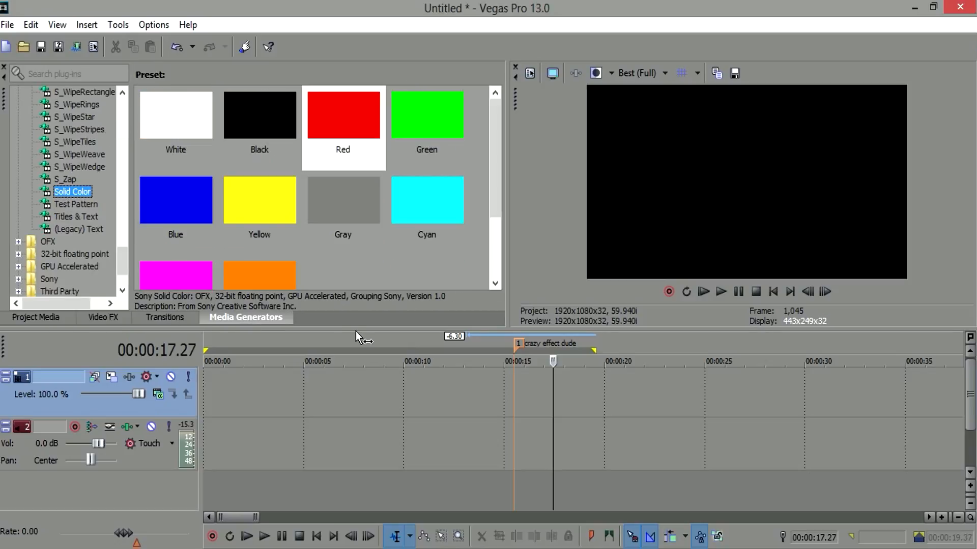
drag(270, 212, 351, 402)
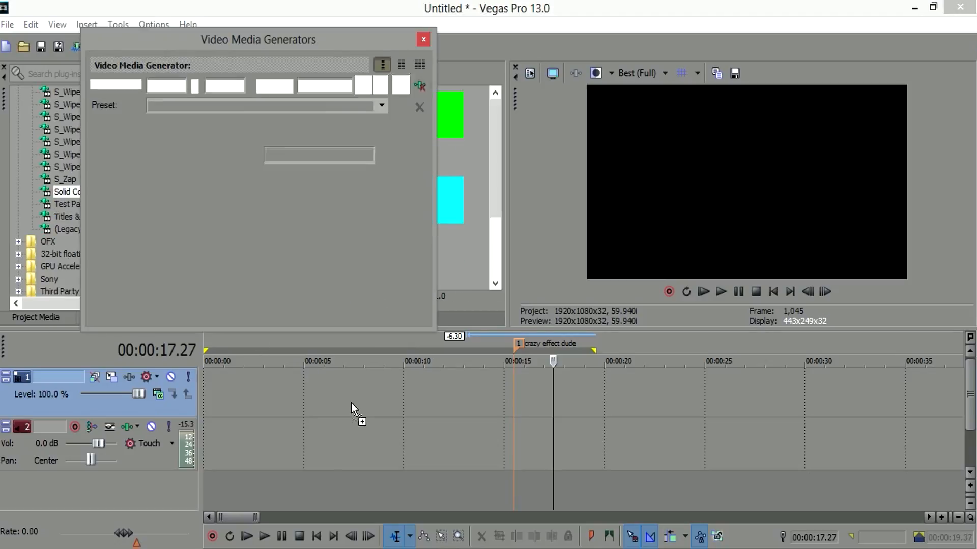
click(428, 37)
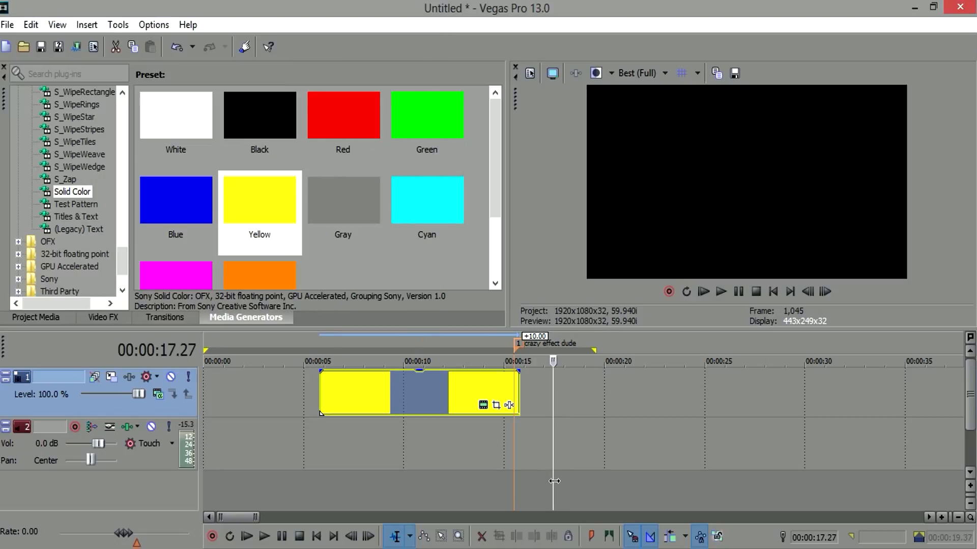
- Open the yellow event's end edge in the expanded A/B track view and place the cursor at 00:00:13.27
click(466, 392)
click(414, 394)
click(512, 387)
click(483, 387)
click(518, 390)
double_click(518, 389)
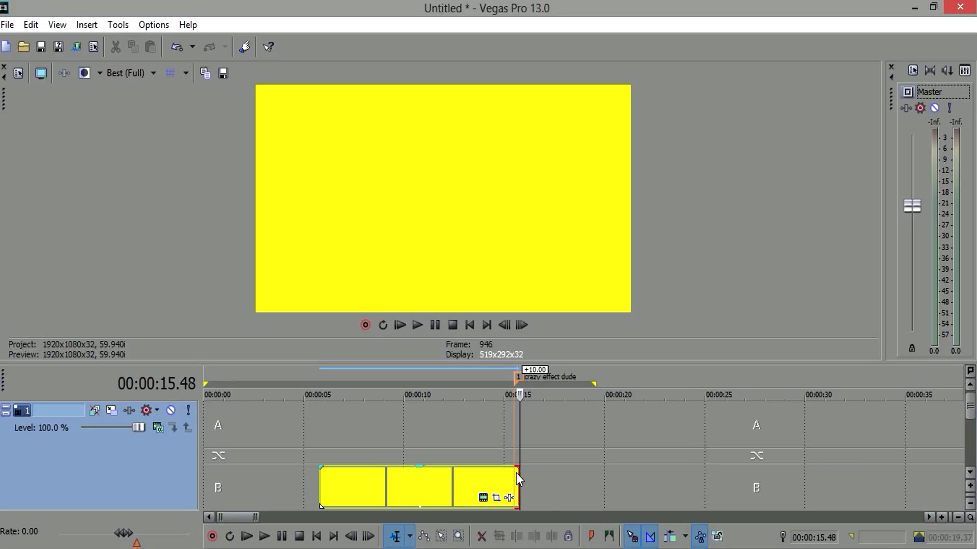
click(472, 484)
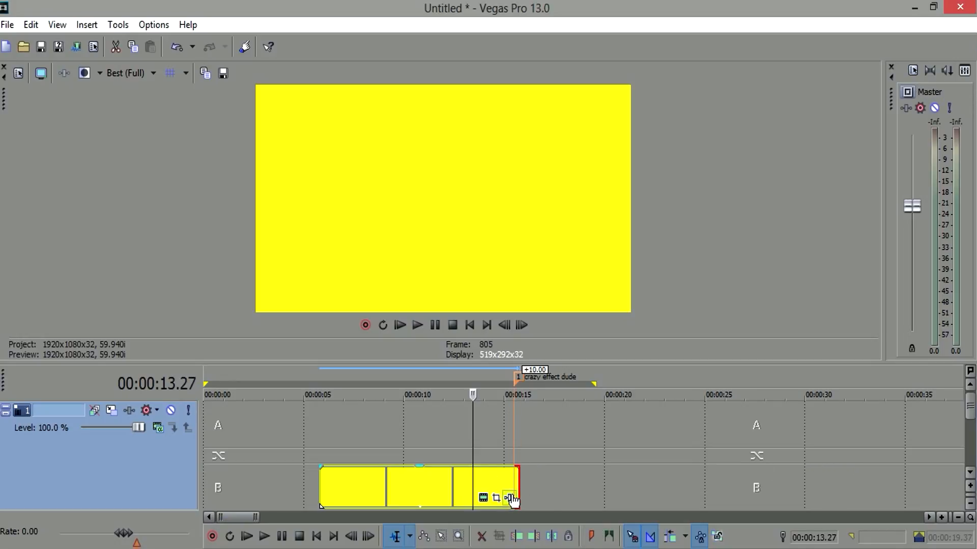